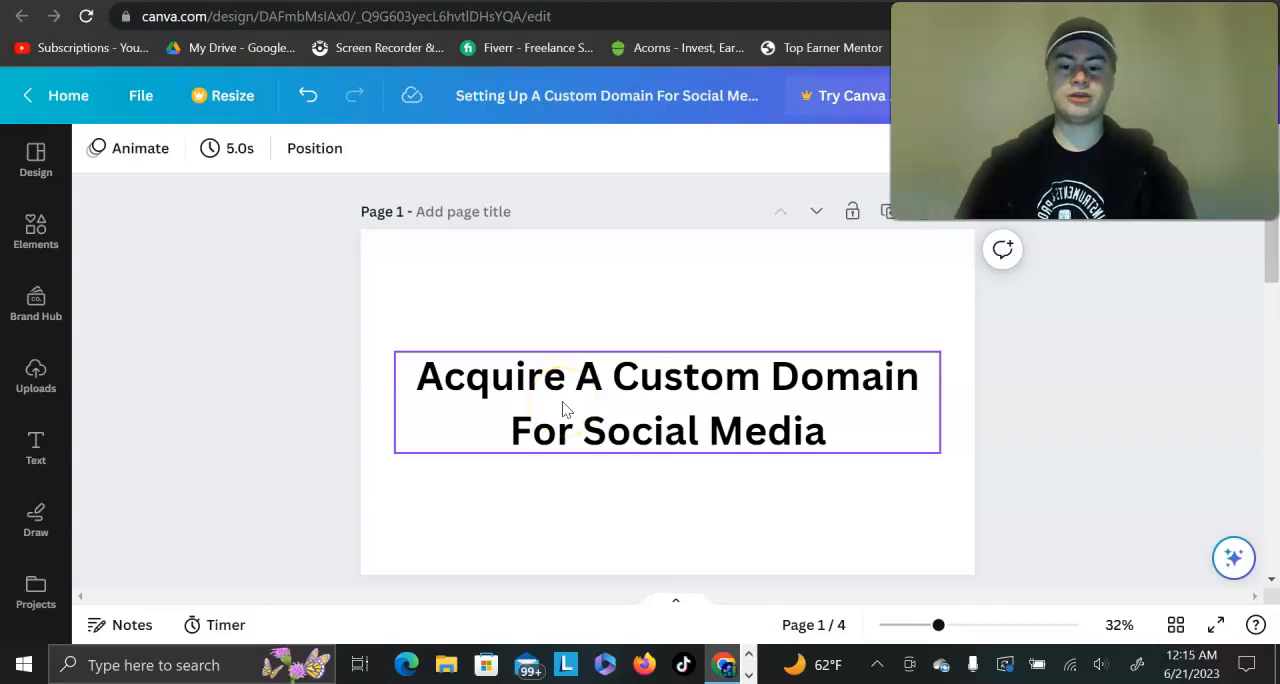
Step: Review the first two outline slides, glance at the funnel capture page and the YouTube playlist, and return to the Canva presentation
scroll(563, 408, down, 1)
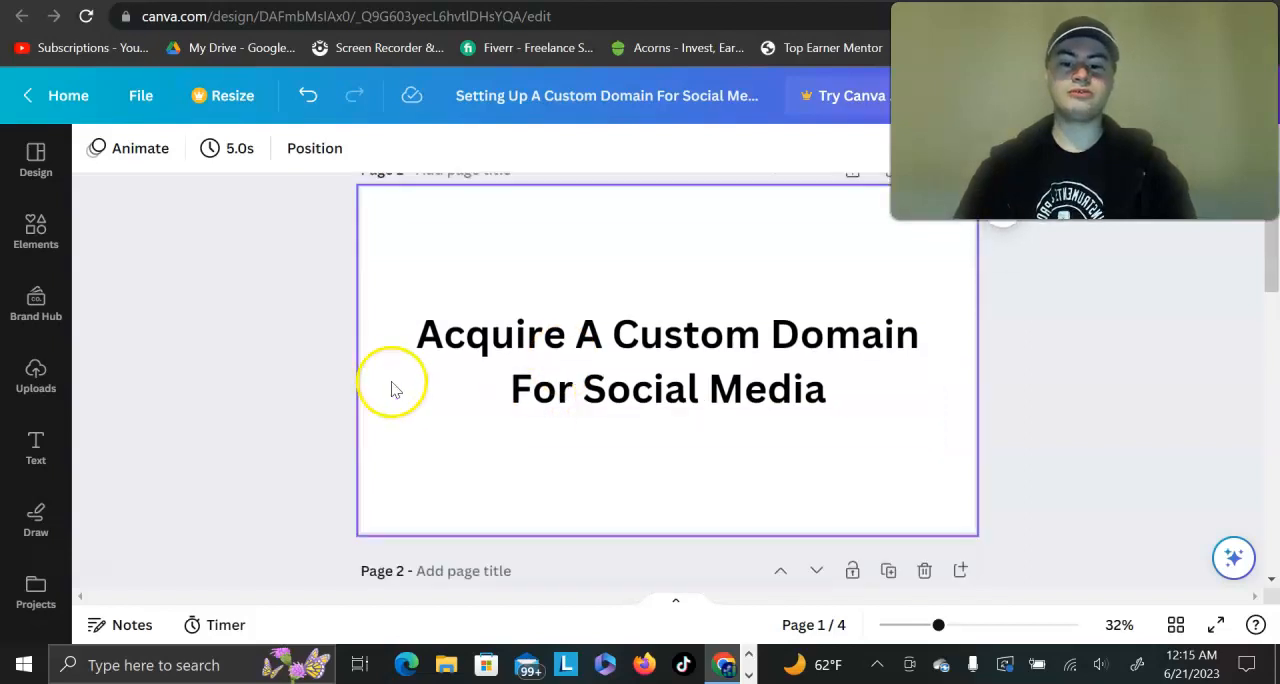
scroll(1000, 435, down, 4)
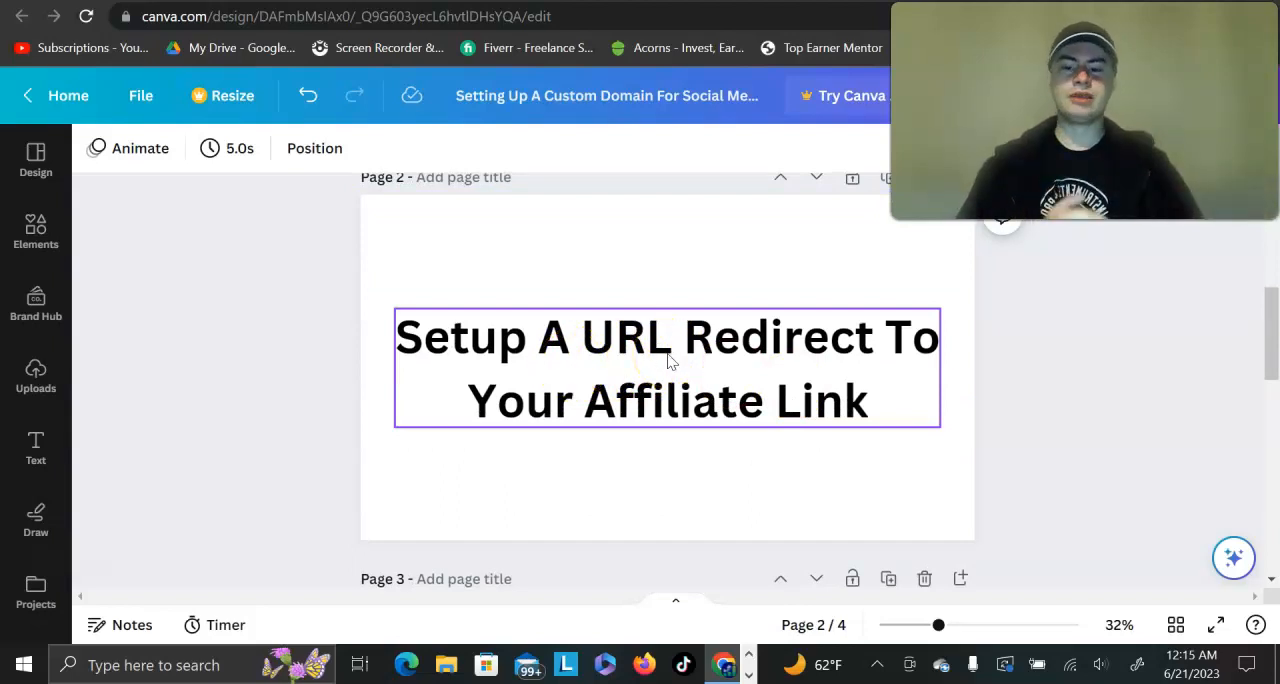
key(ctrl+Tab)
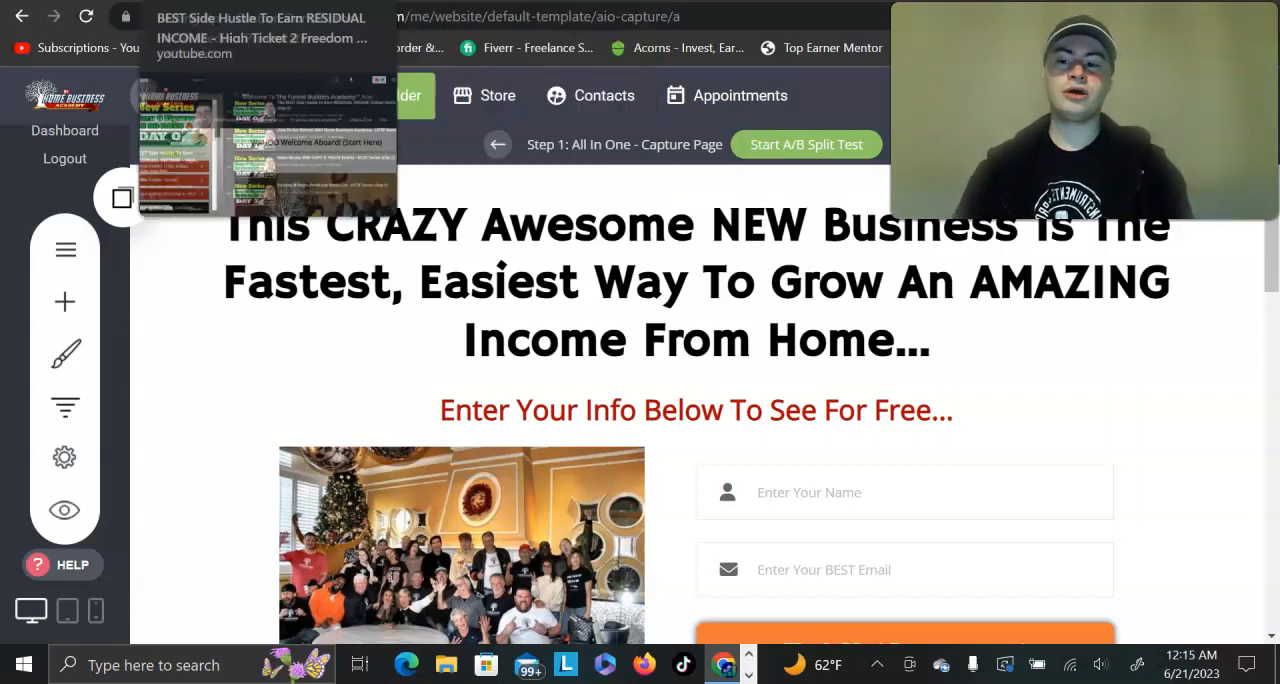
click(120, 2)
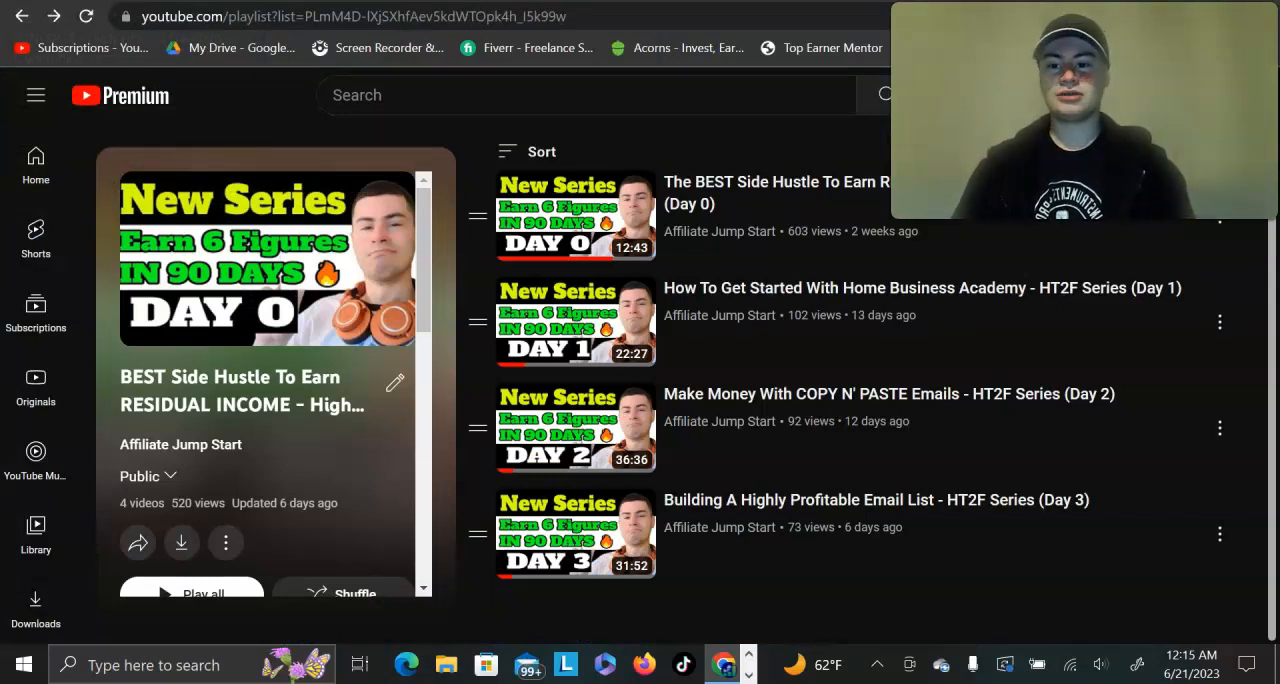
click(96, 2)
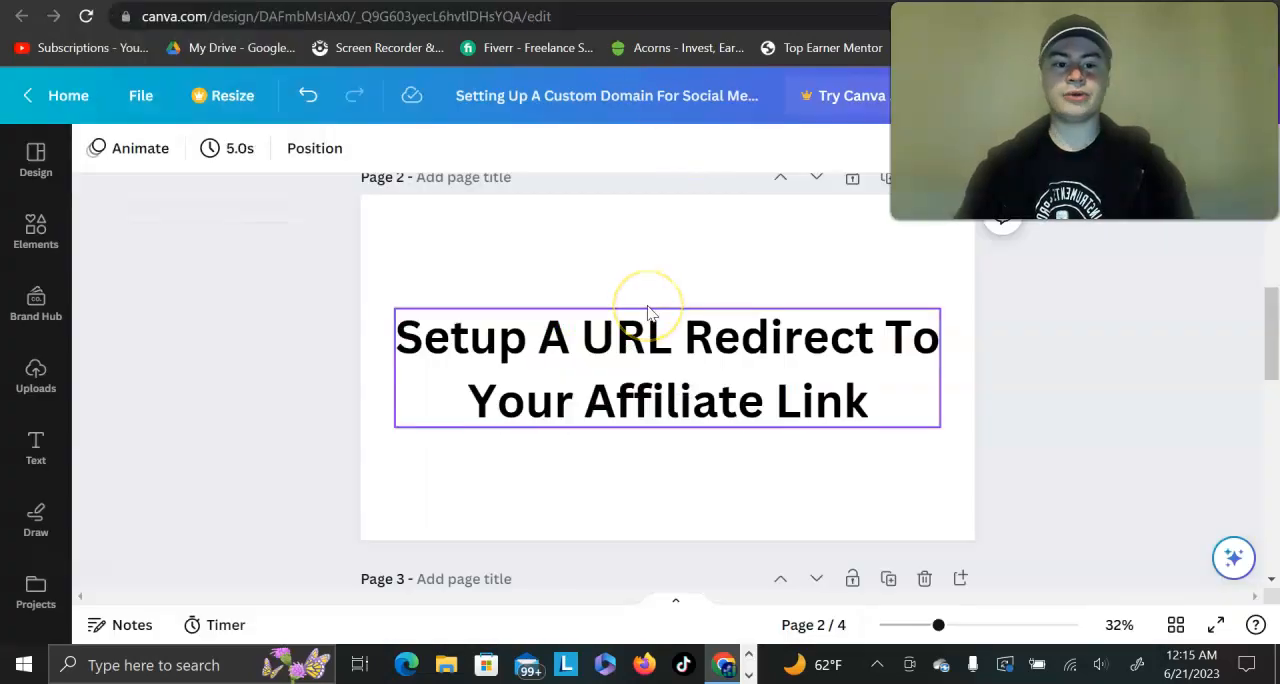
Step: Review the outline slides on recommended phone apps and social media account setup, and return to the custom domain slide
scroll(648, 312, down, 4)
scroll(553, 376, up, 1)
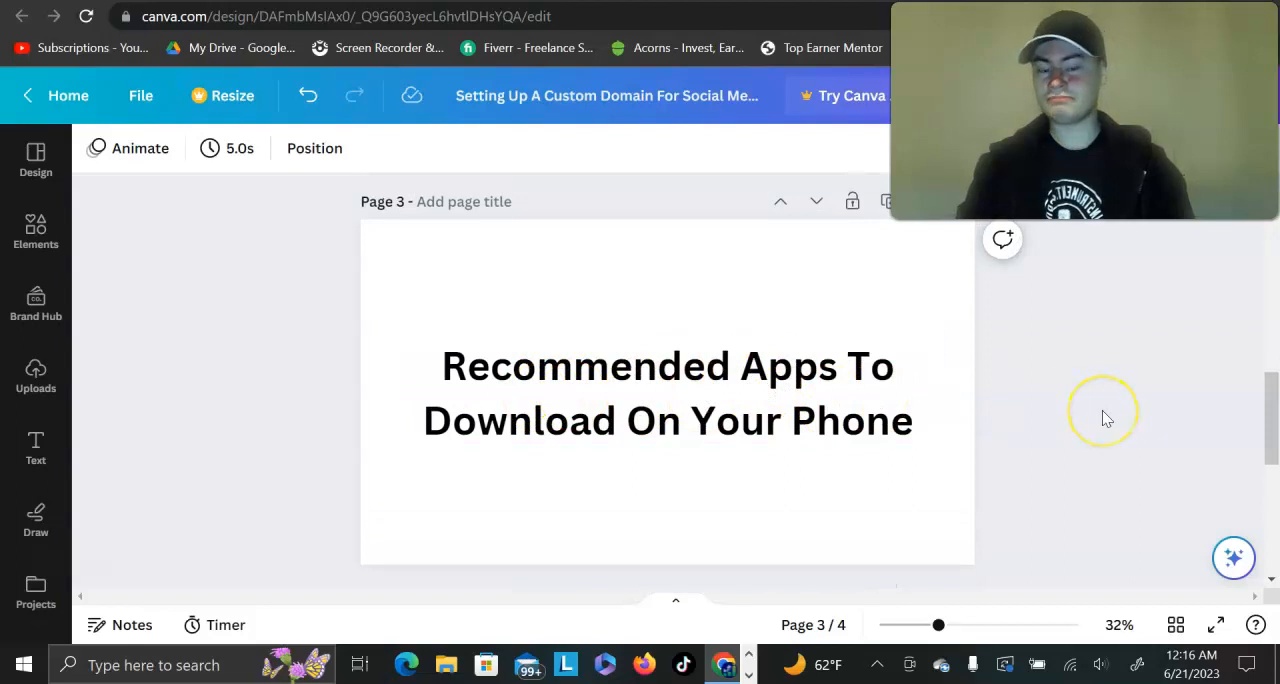
scroll(1102, 410, down, 1)
scroll(1102, 410, up, 1)
scroll(1102, 410, down, 2)
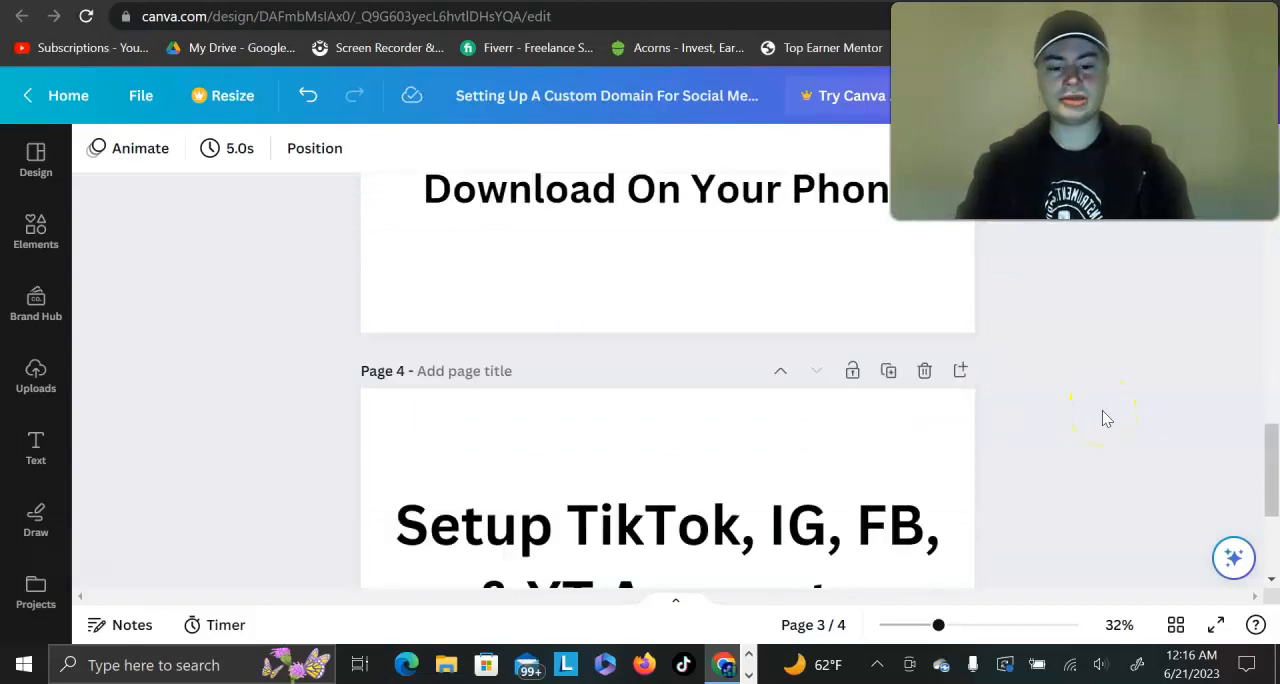
scroll(1102, 410, down, 2)
scroll(1102, 410, up, 1)
scroll(1102, 410, down, 1)
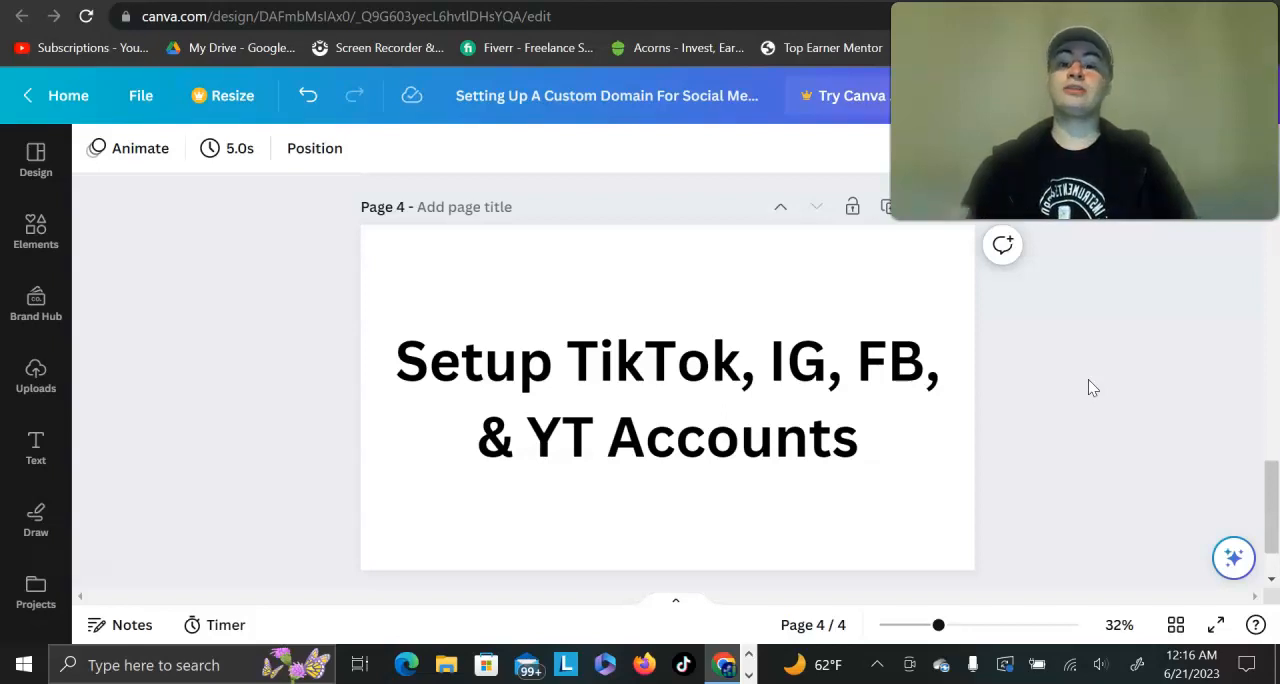
scroll(1088, 380, down, 1)
scroll(1088, 380, up, 5)
scroll(1092, 388, up, 6)
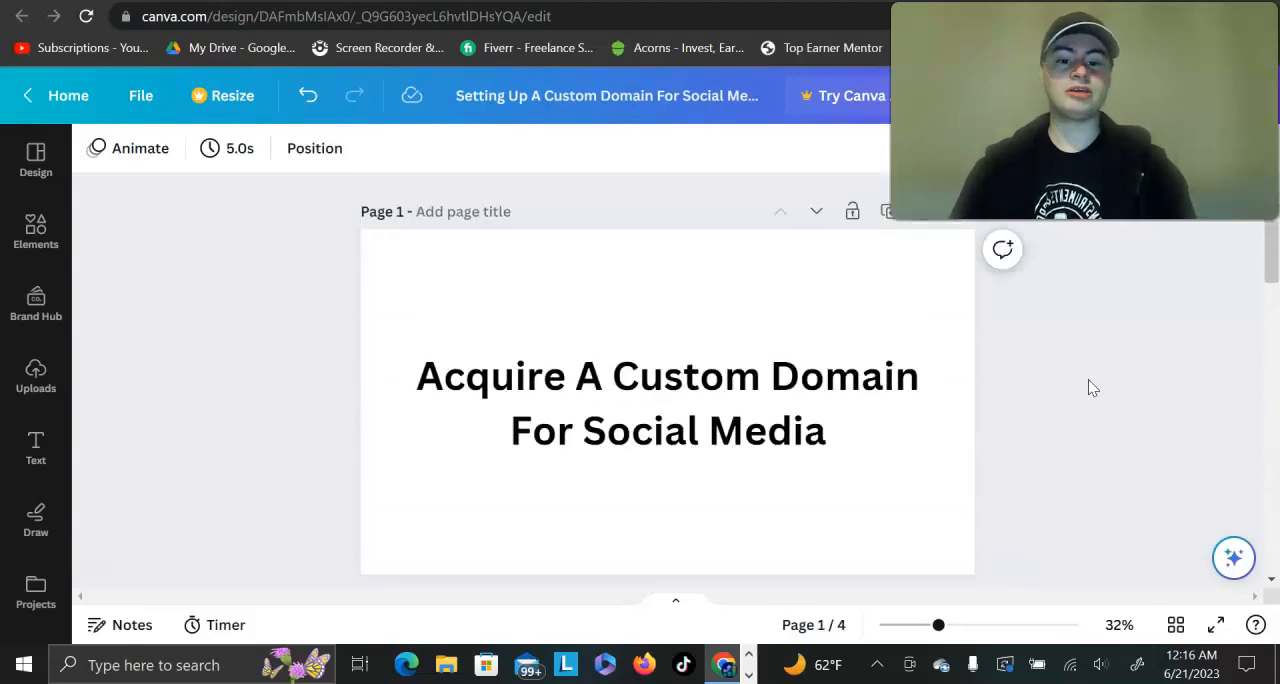
scroll(1088, 380, down, 1)
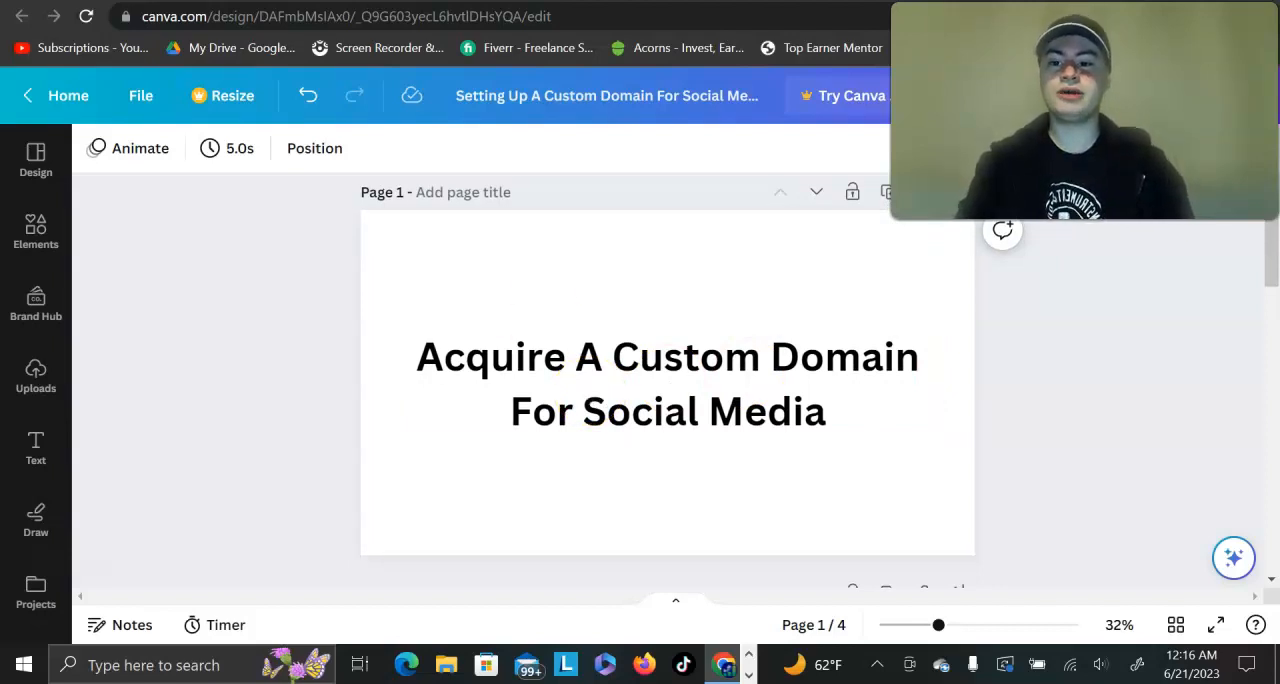
Step: Switch to the Namecheap home page and examine its domain registration search
key(ctrl+Tab)
mouse_move(252, 1)
mouse_down()
mouse_move(346, 112)
mouse_move(252, 1)
mouse_up()
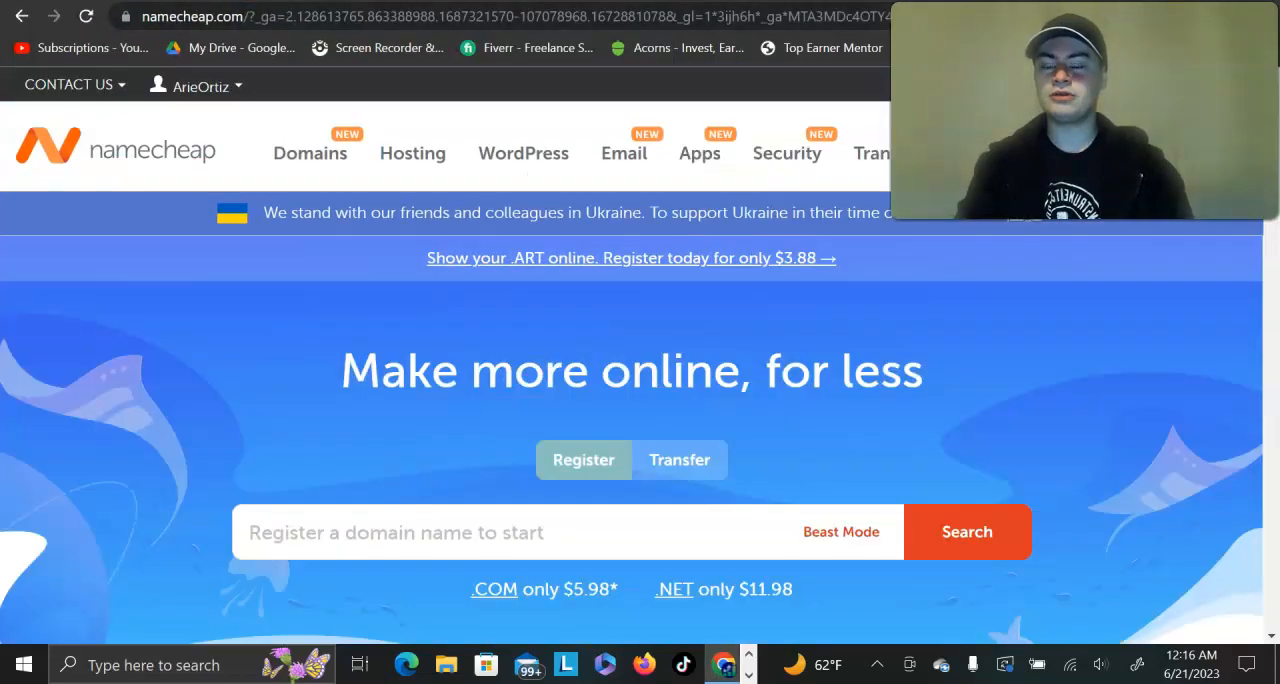
scroll(349, 401, down, 1)
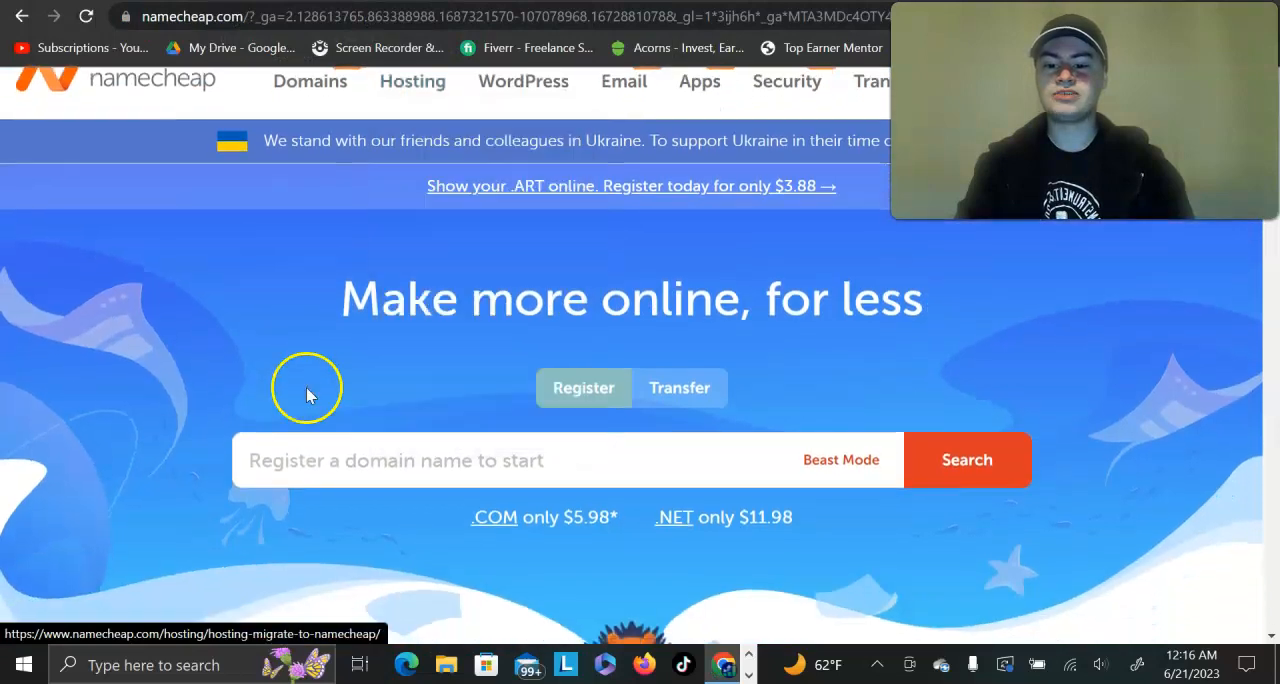
scroll(193, 401, up, 1)
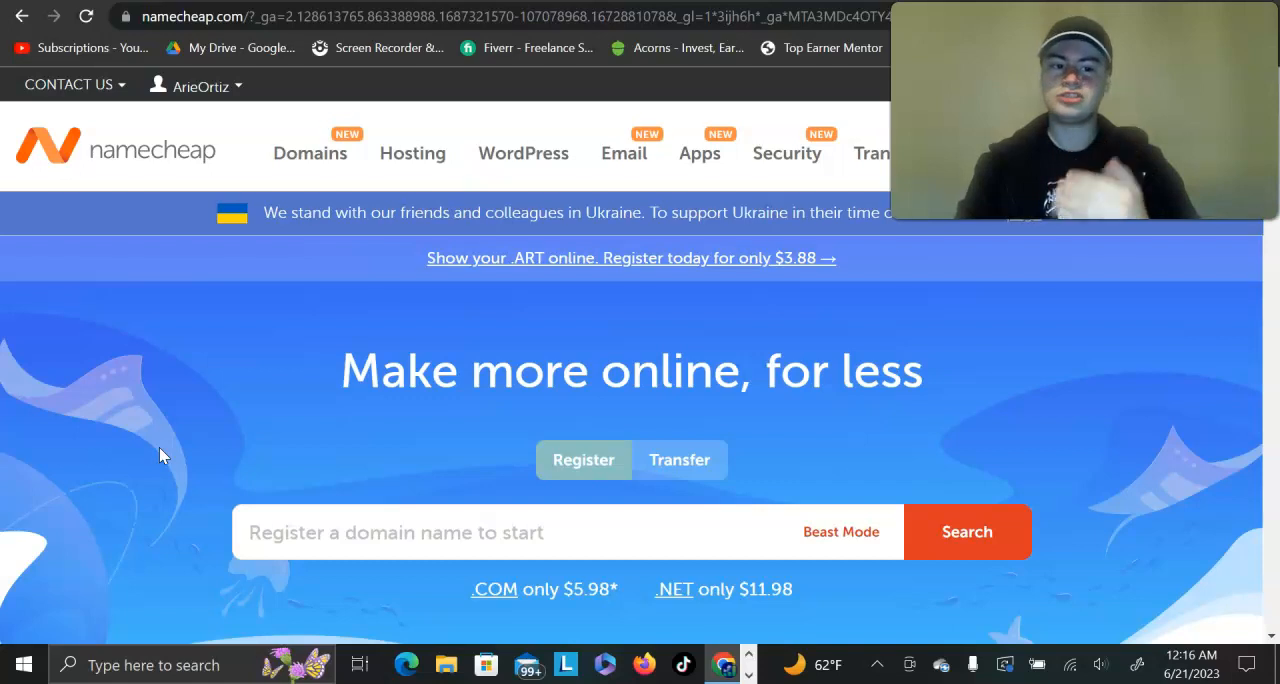
scroll(159, 456, down, 2)
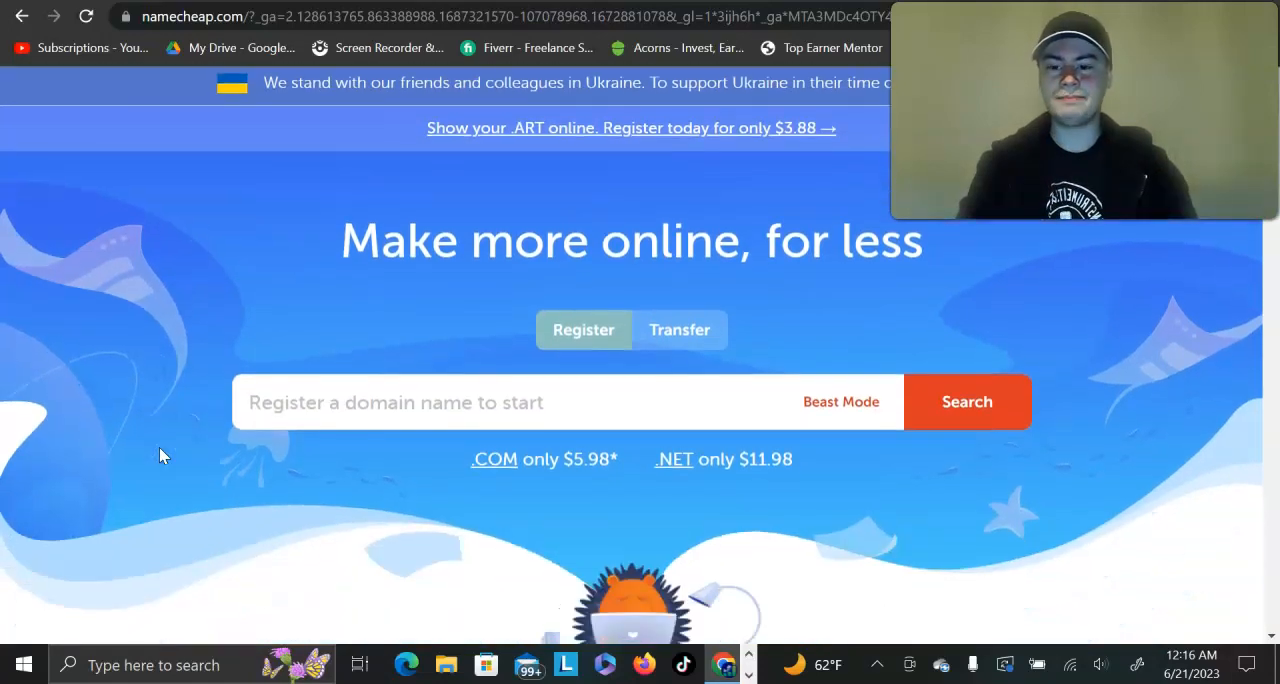
click(366, 395)
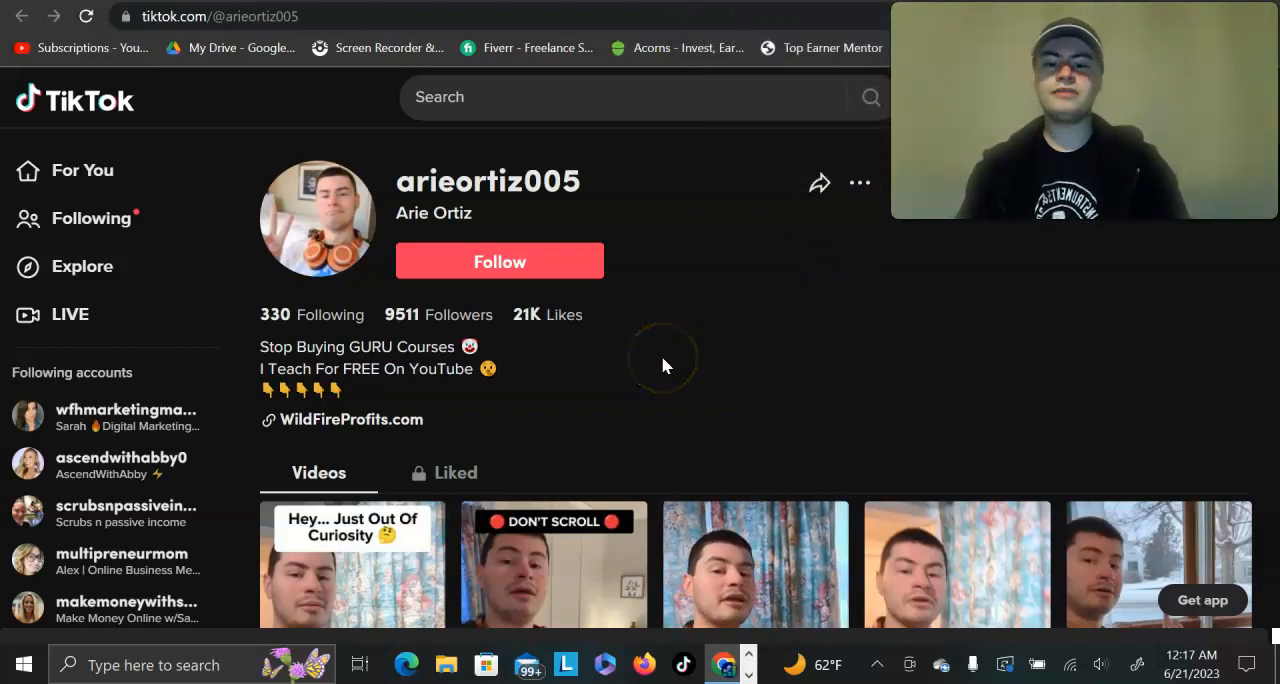
Step: Examine the TikTok profile's bio link and videos, and the headline and opt-in form of the funnel's capture page
scroll(660, 366, down, 2)
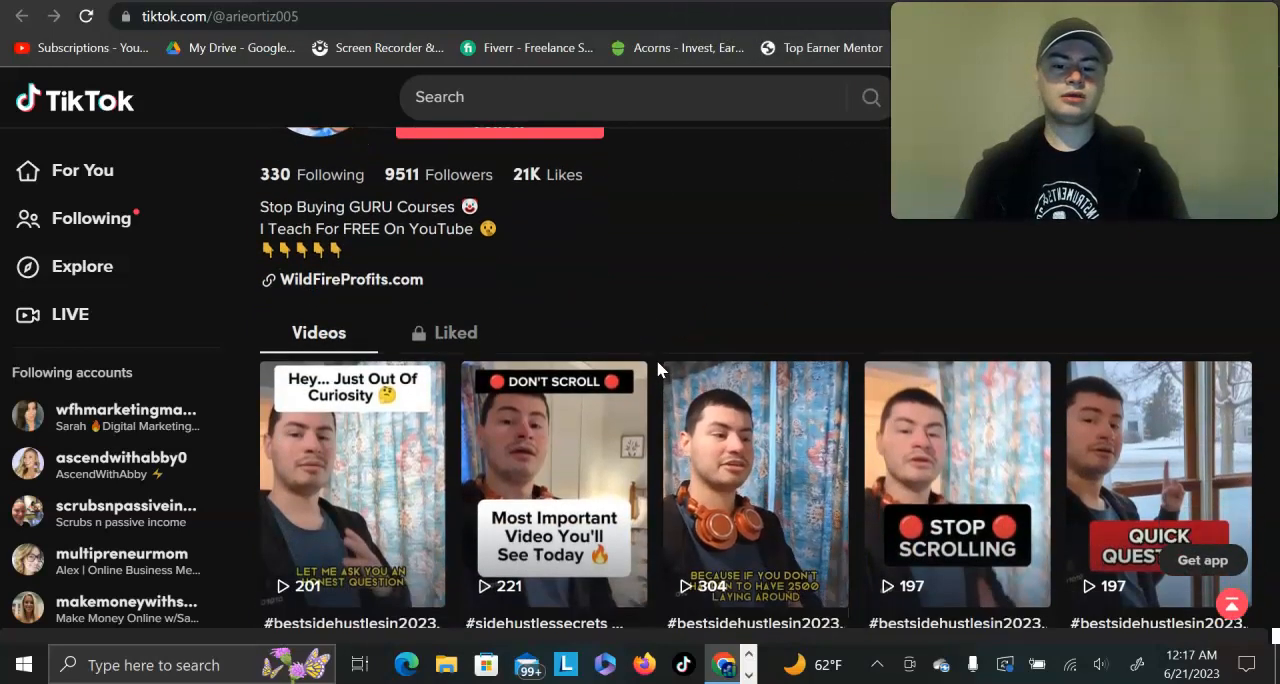
scroll(657, 369, up, 2)
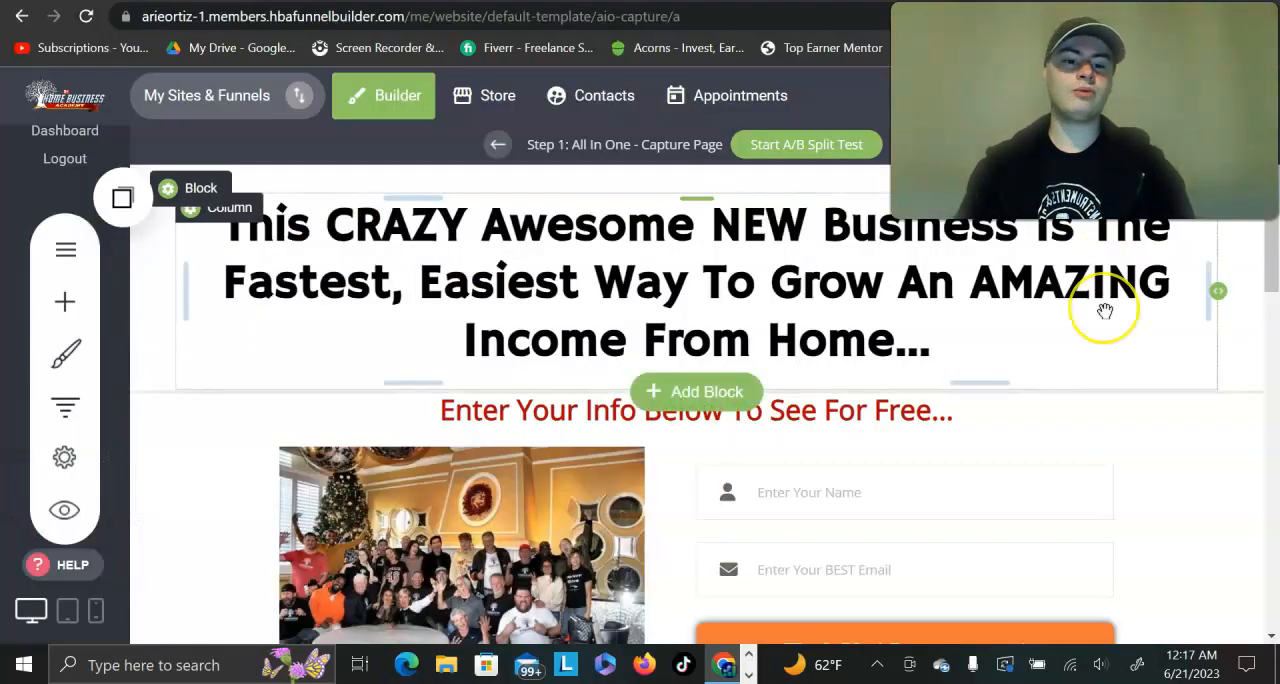
scroll(1105, 311, up, 3)
scroll(1105, 311, down, 1)
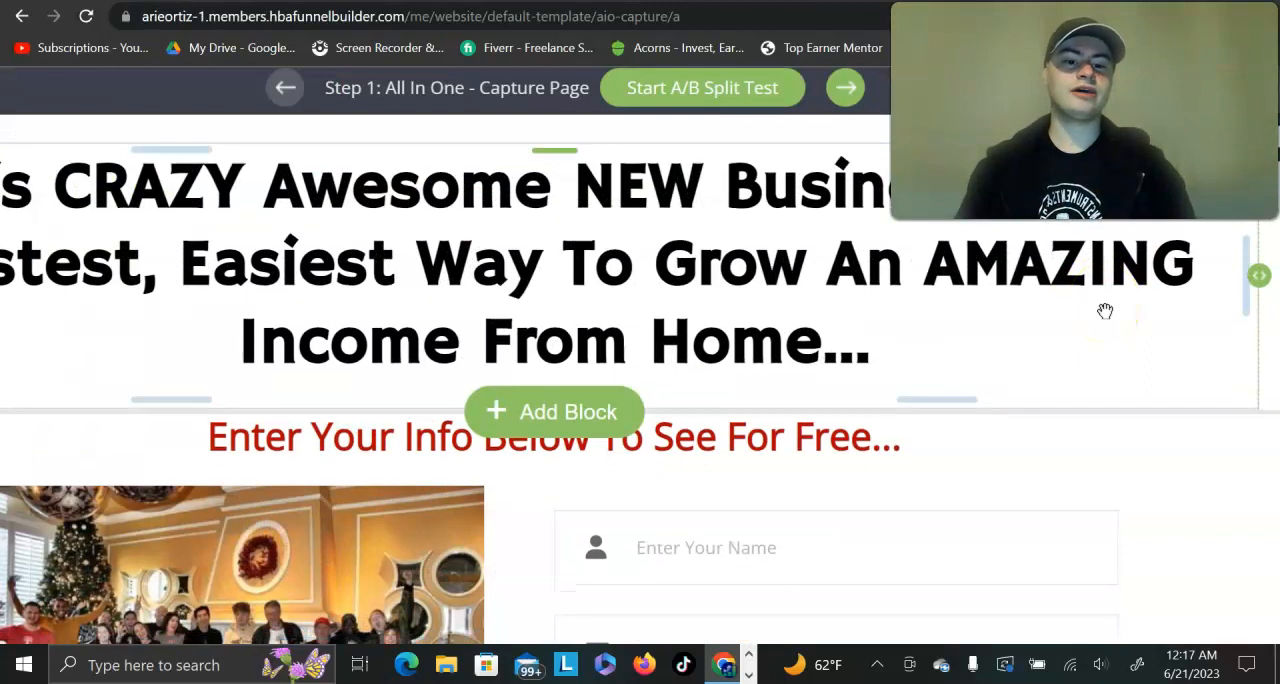
scroll(1105, 311, right, 1)
scroll(1105, 311, up, 1)
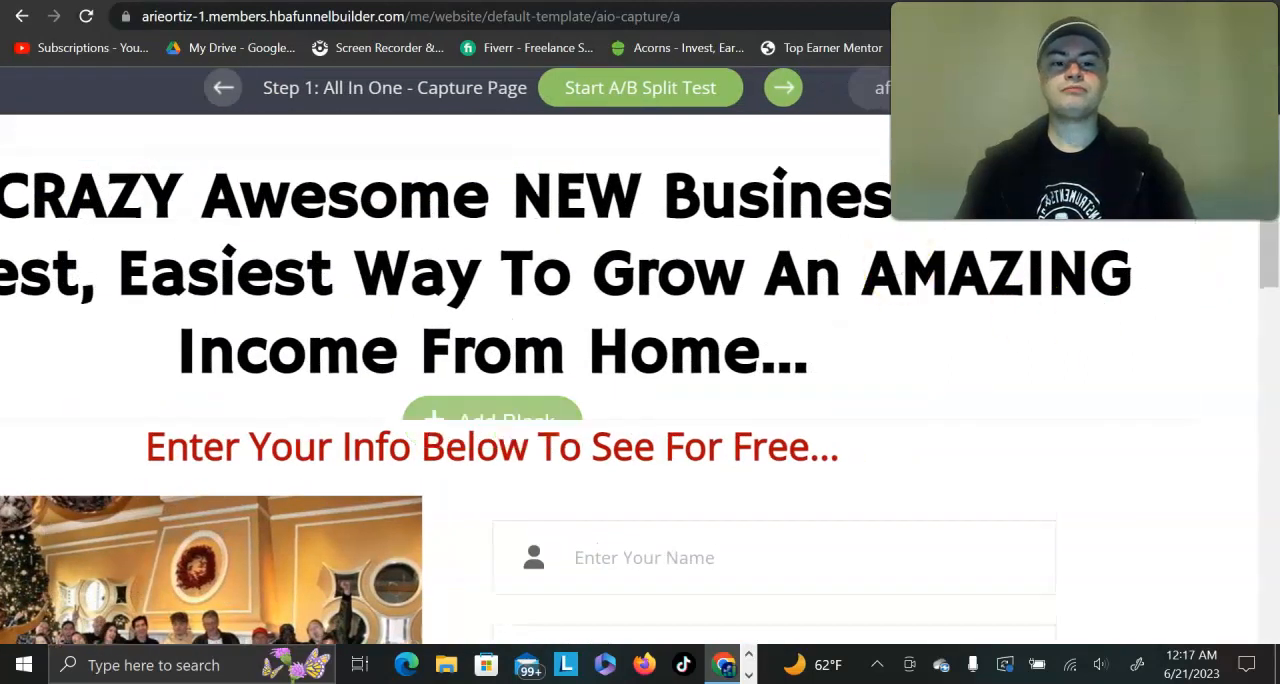
scroll(600, 255, down, 3)
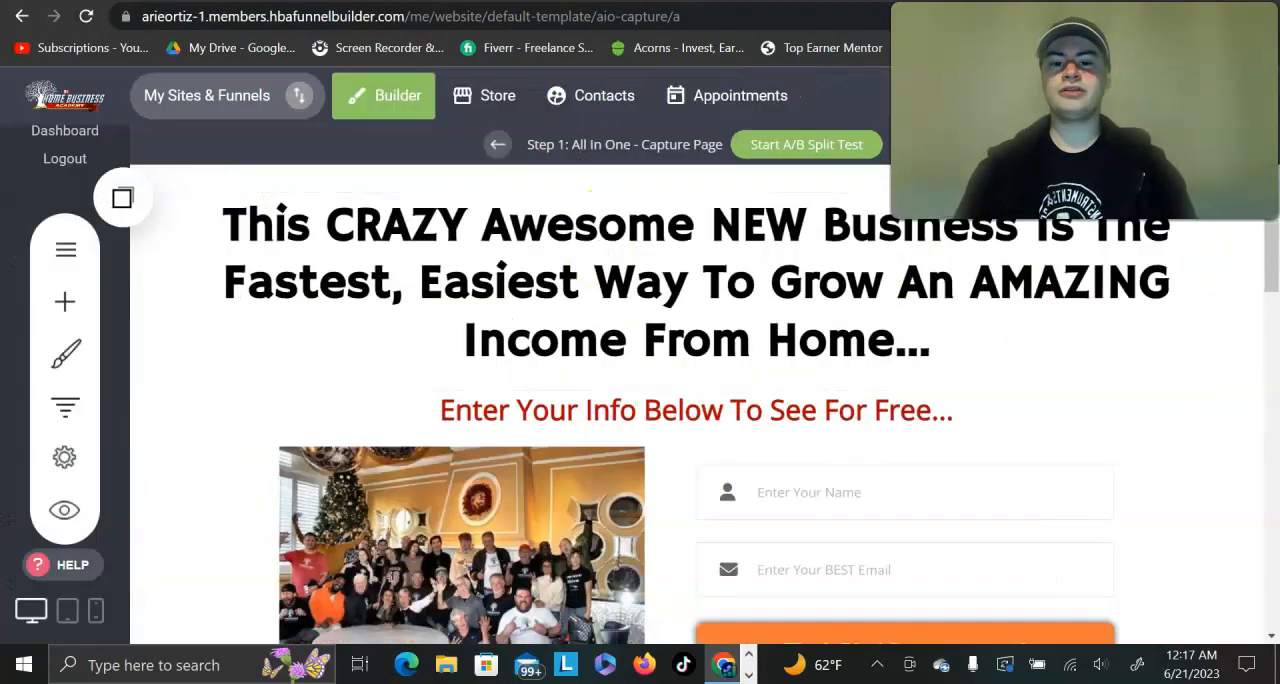
Step: Return to the TikTok profile and examine the custom domains used in the video captions and the bio link
click(585, 1)
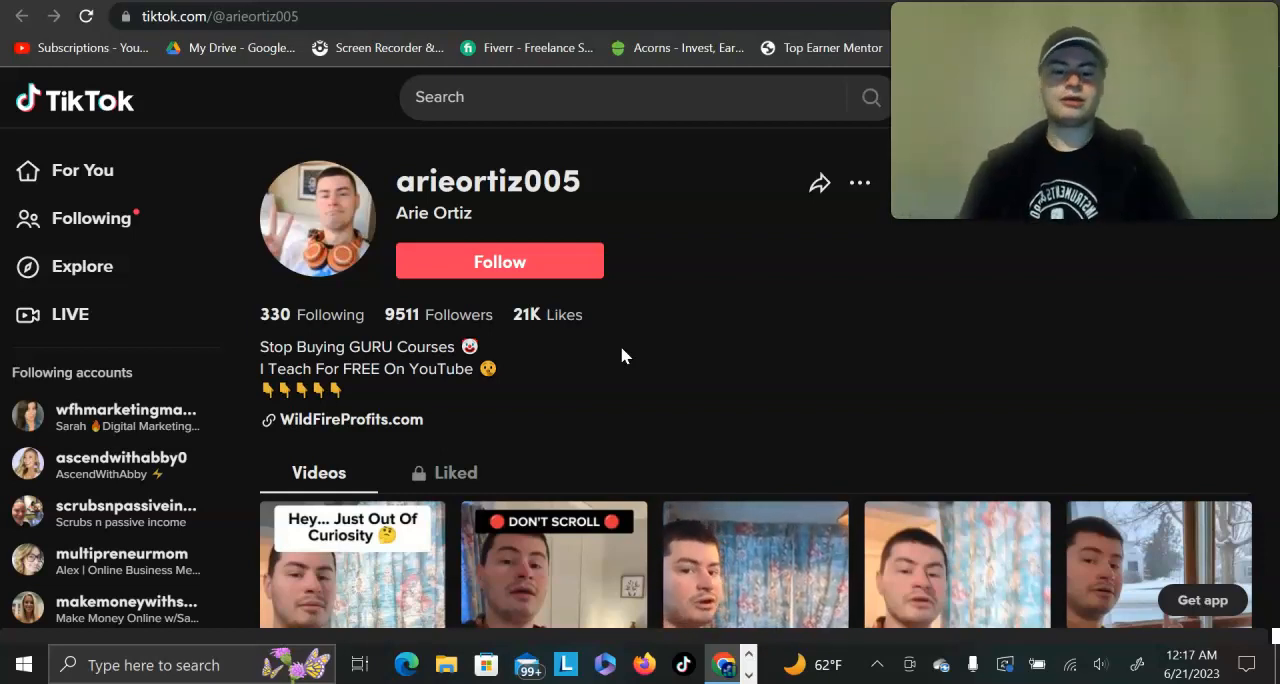
scroll(620, 355, down, 2)
scroll(749, 329, up, 5)
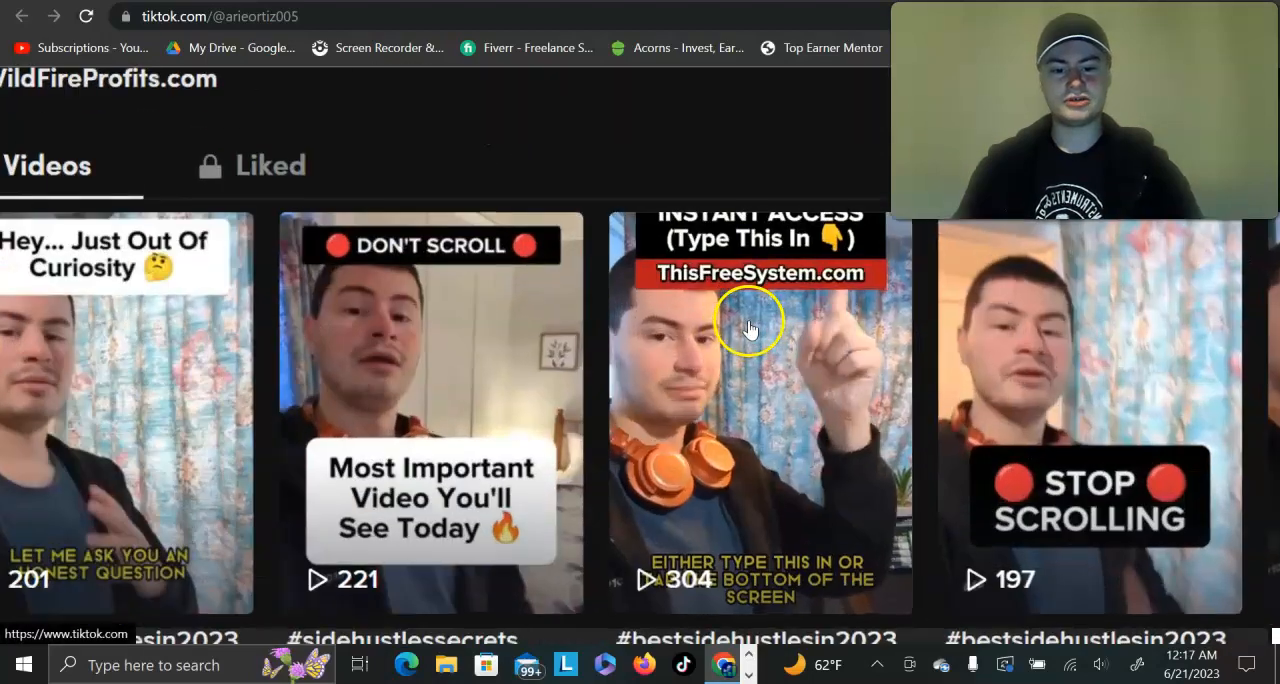
scroll(749, 301, down, 5)
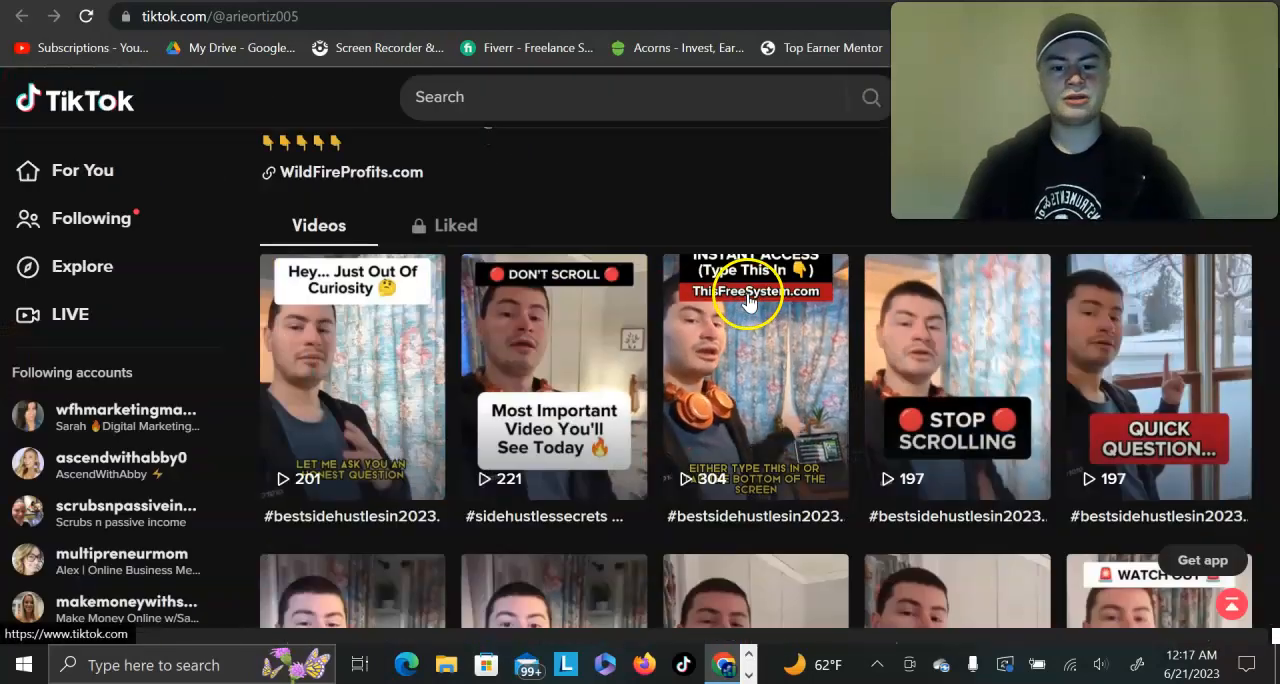
scroll(853, 274, down, 1)
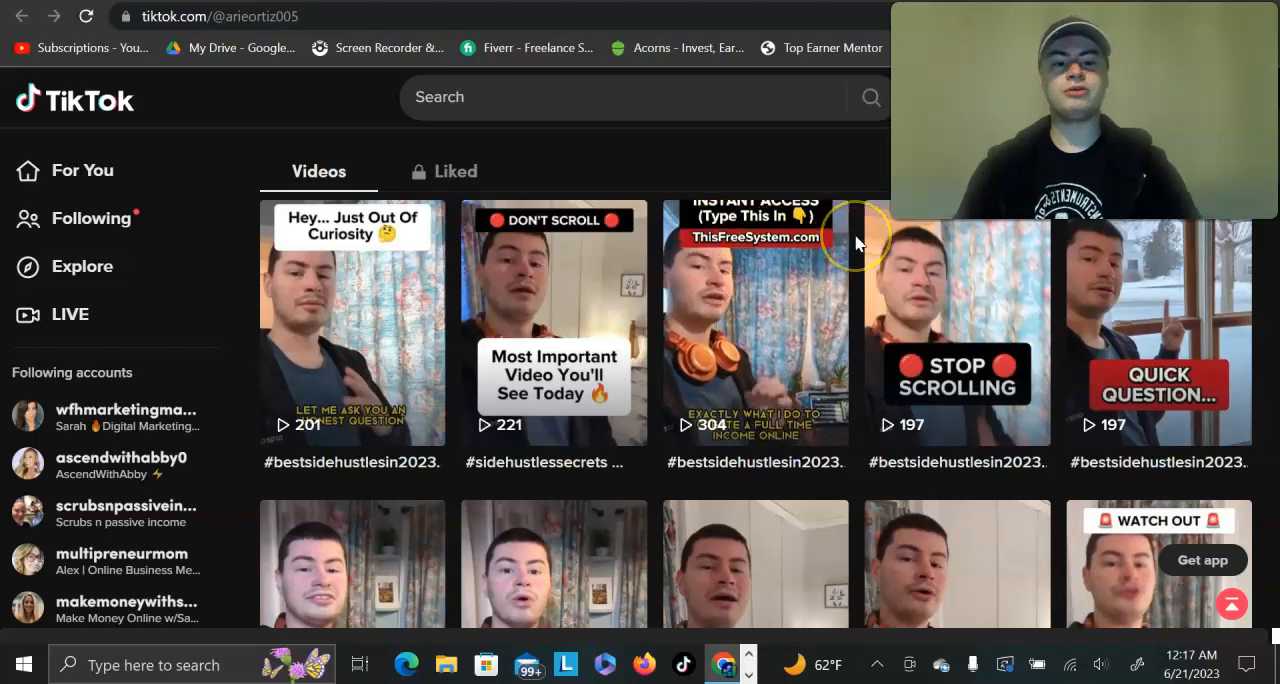
scroll(855, 243, up, 2)
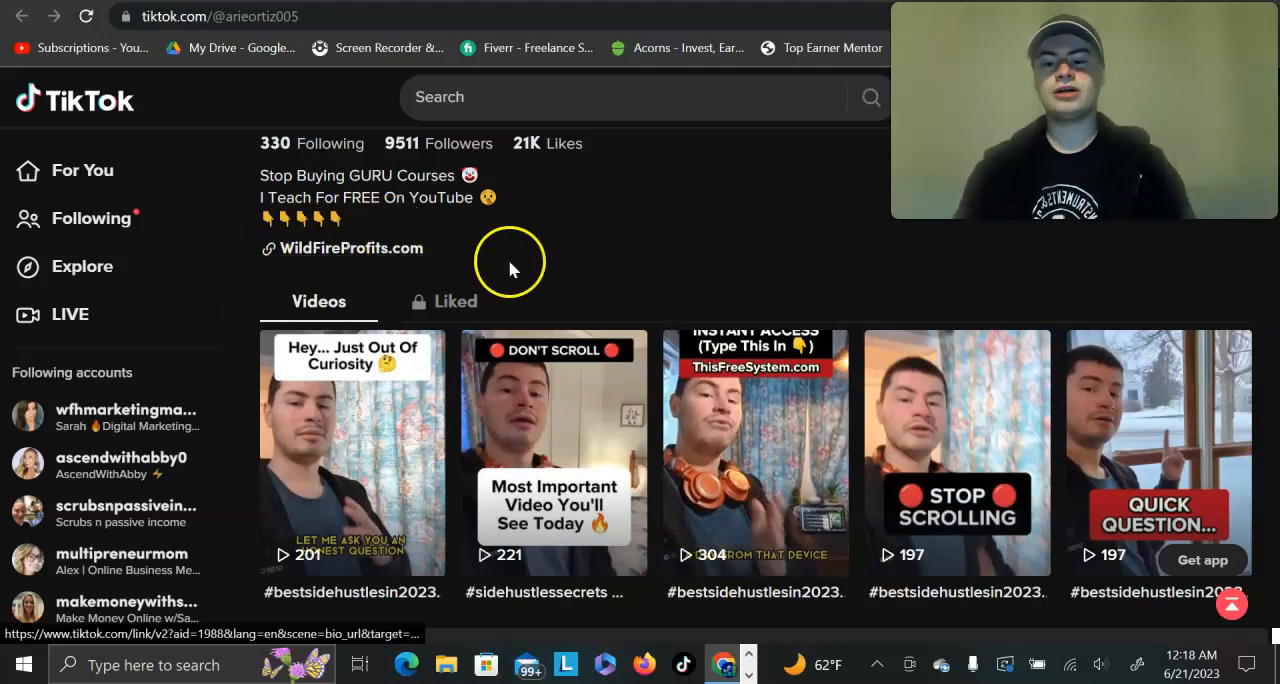
scroll(508, 266, up, 2)
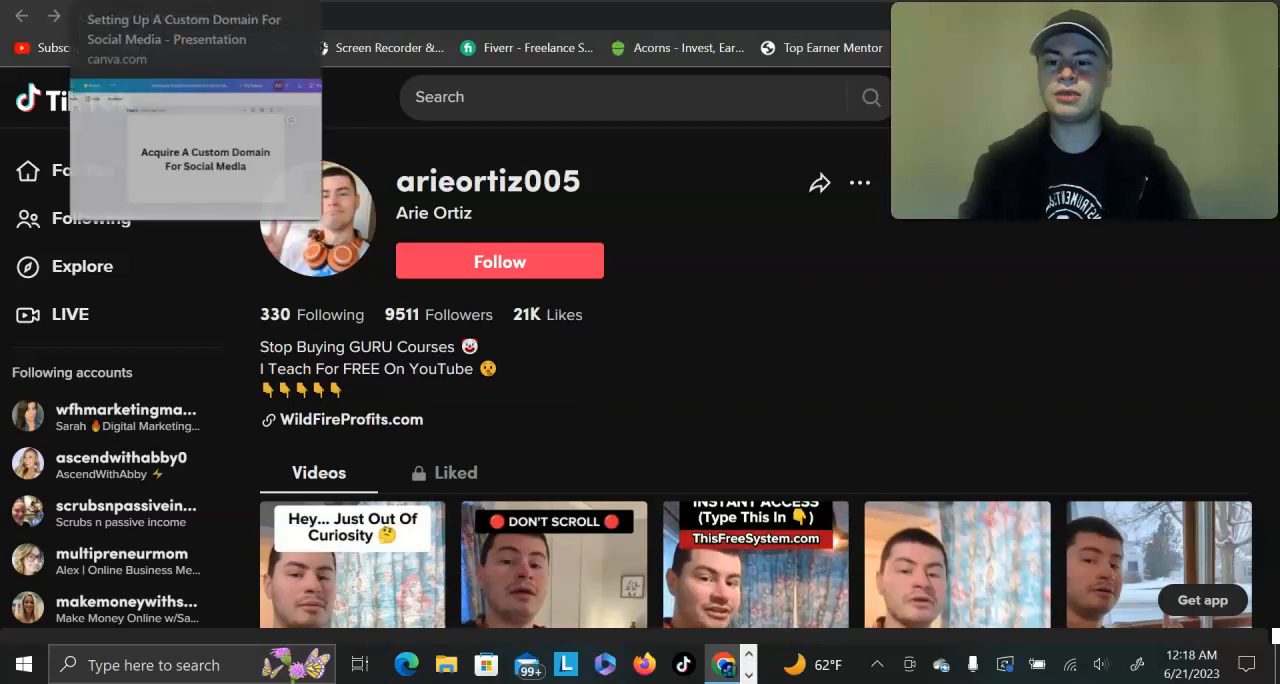
Step: Search Namecheap for a .com domain made of "successwith" followed by the owner's first name
click(170, 1)
scroll(346, 250, down, 1)
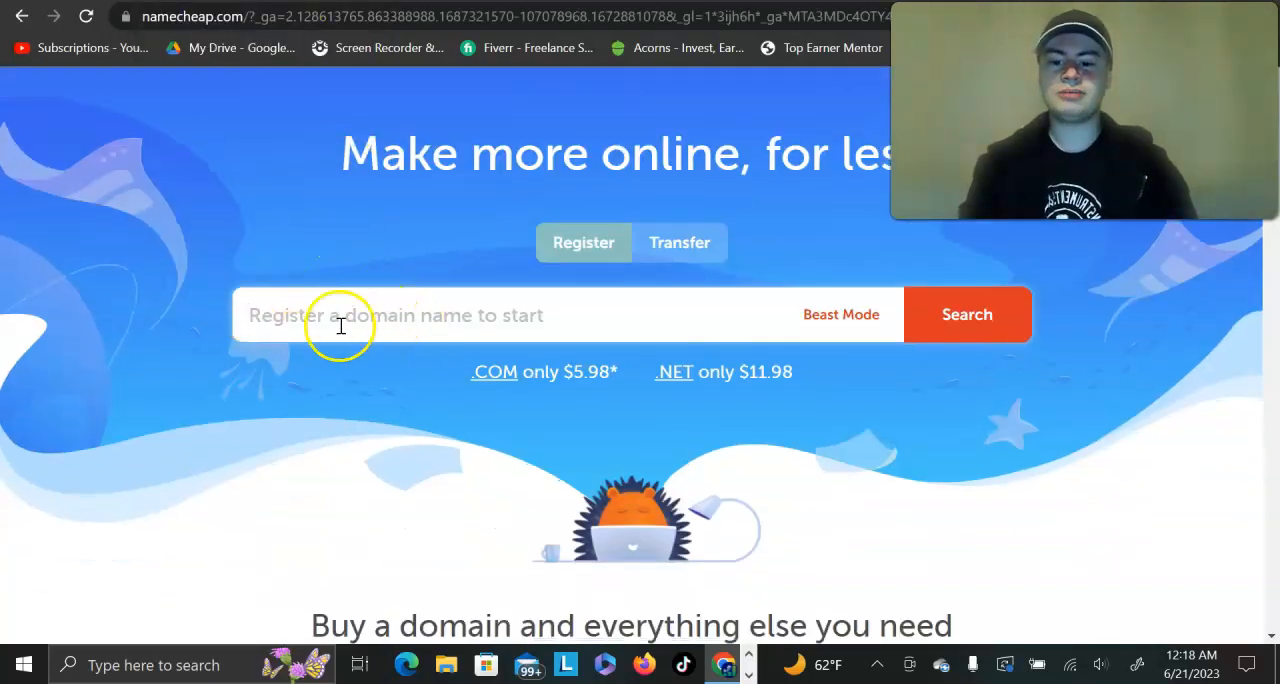
scroll(306, 337, up, 1)
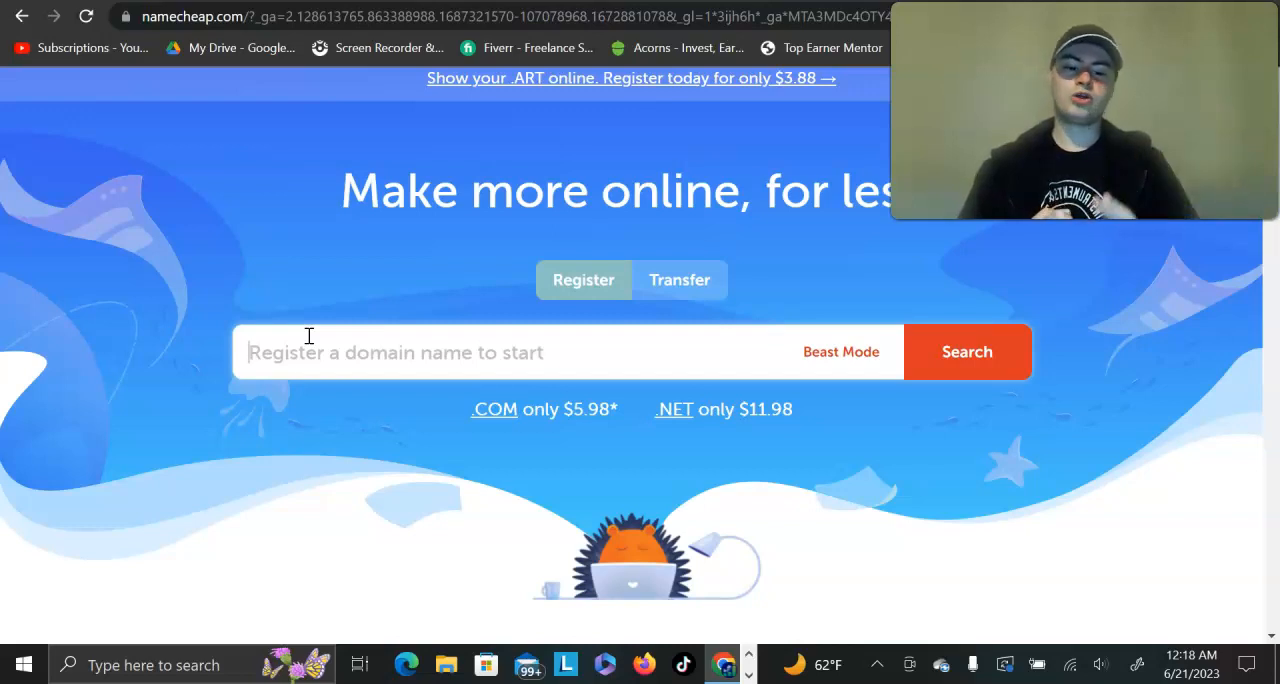
click(357, 340)
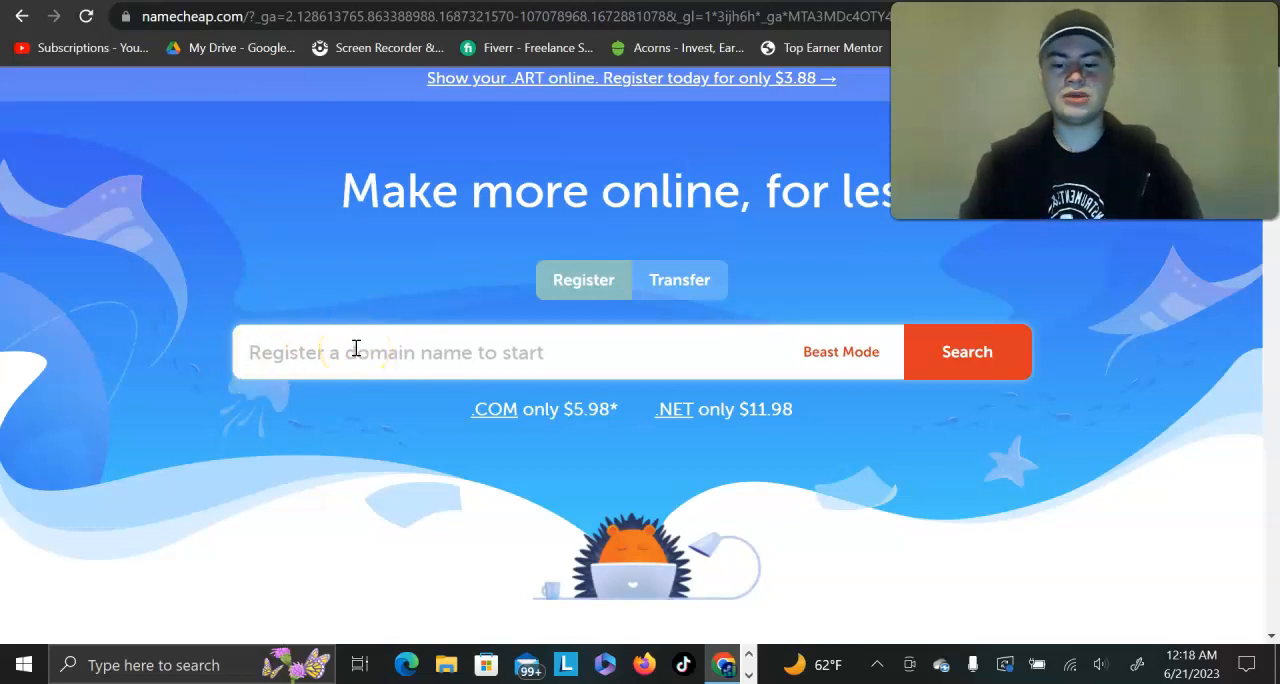
text(successwith)
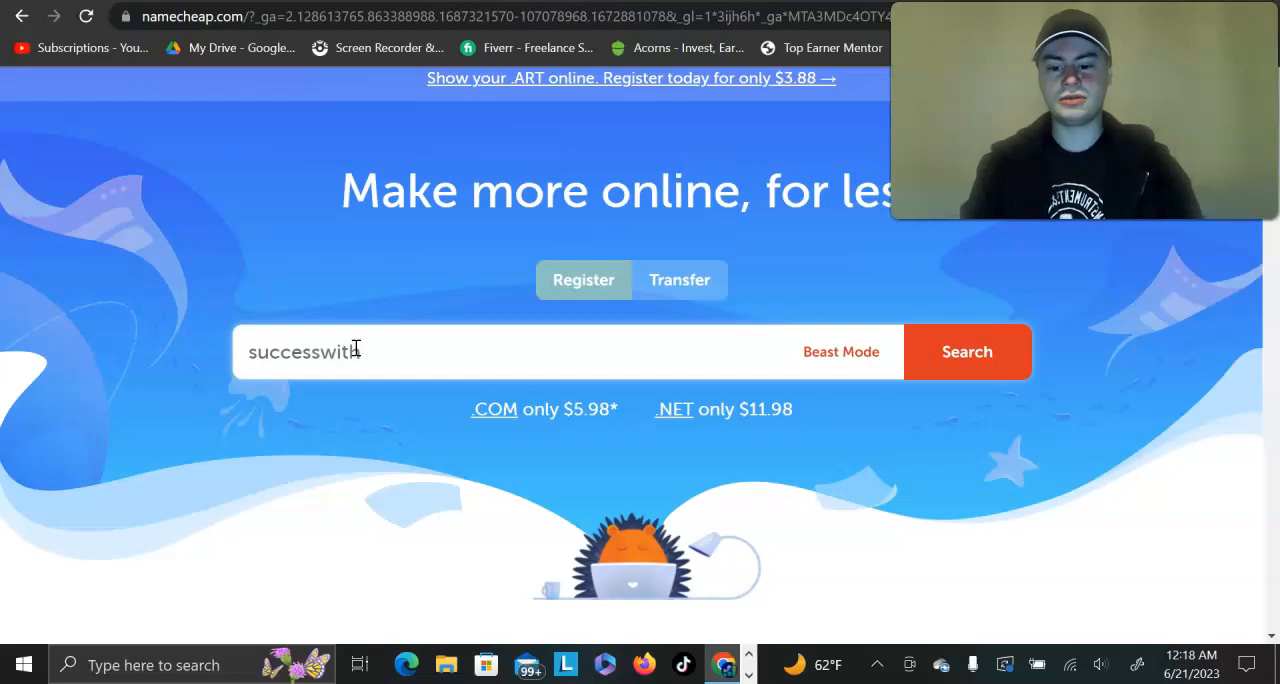
text(arie.com)
key(Return)
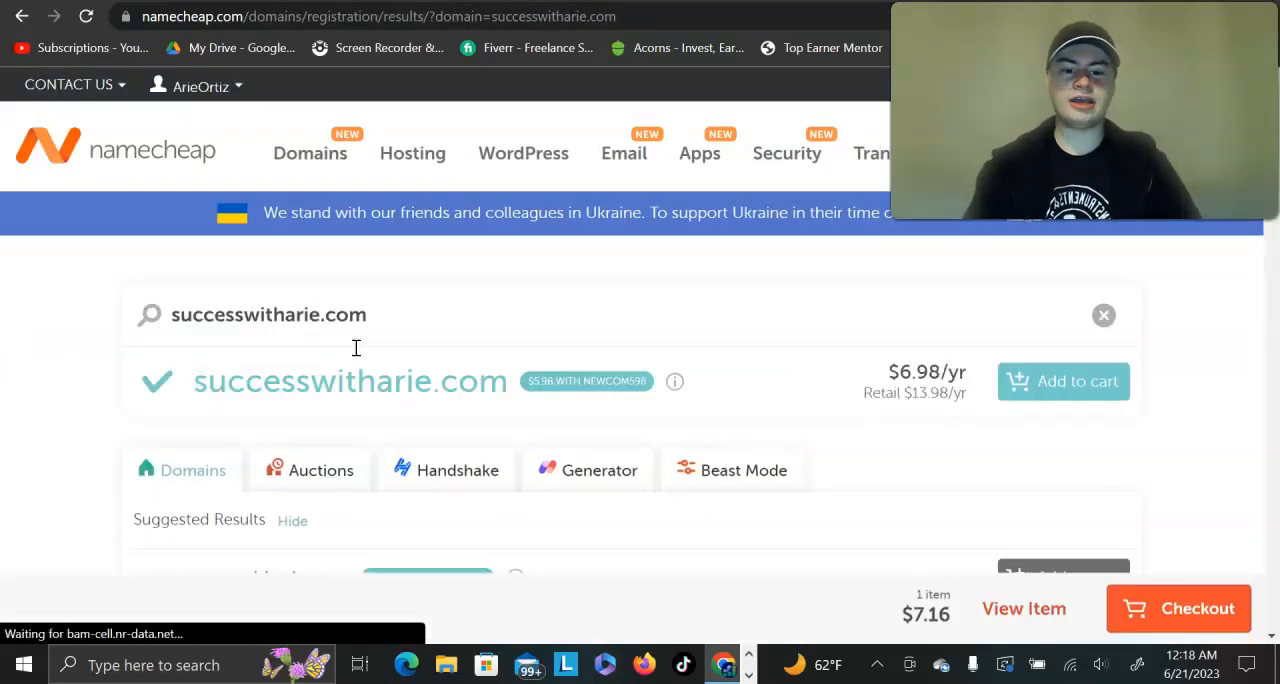
Step: Examine the searched domain's availability and yearly price in the Namecheap results
scroll(729, 395, up, 3)
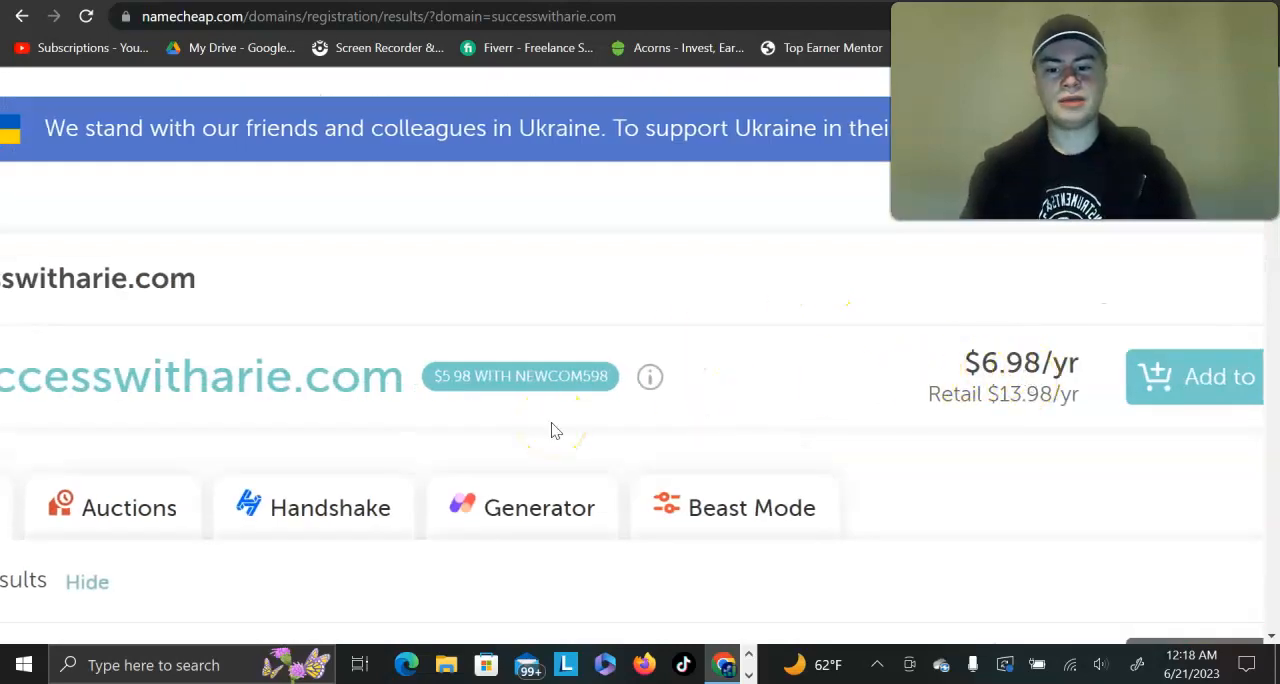
scroll(480, 426, left, 3)
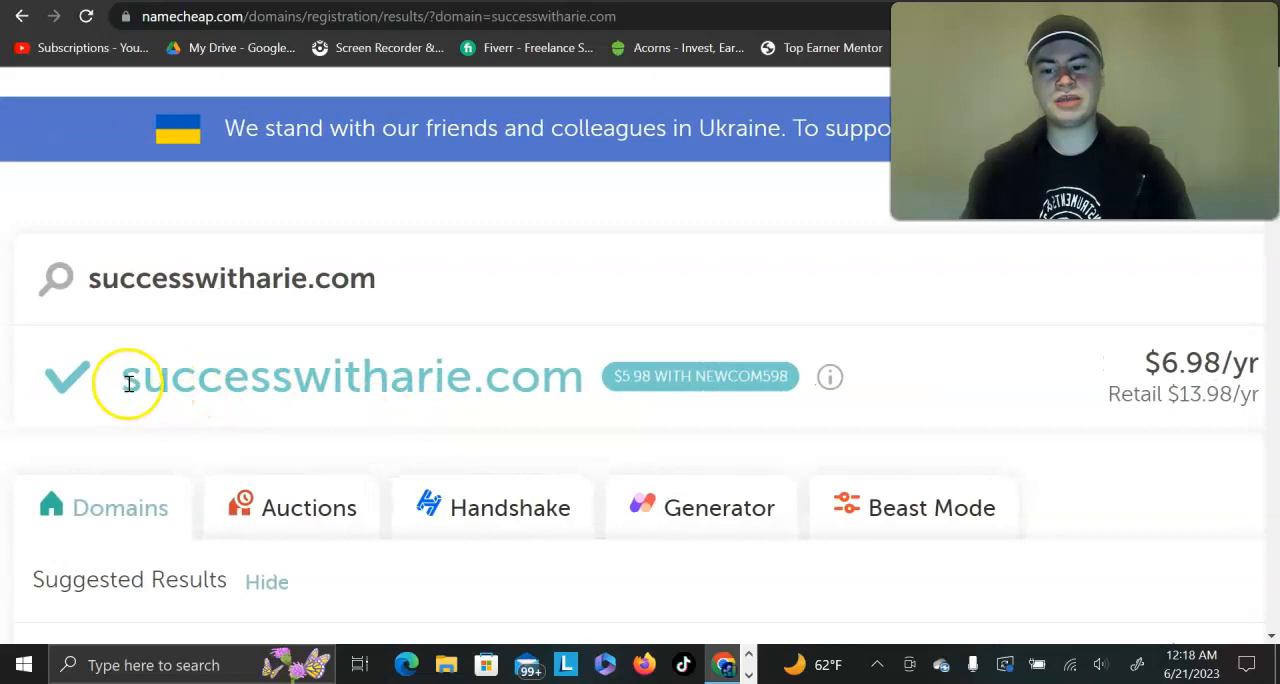
scroll(128, 386, down, 3)
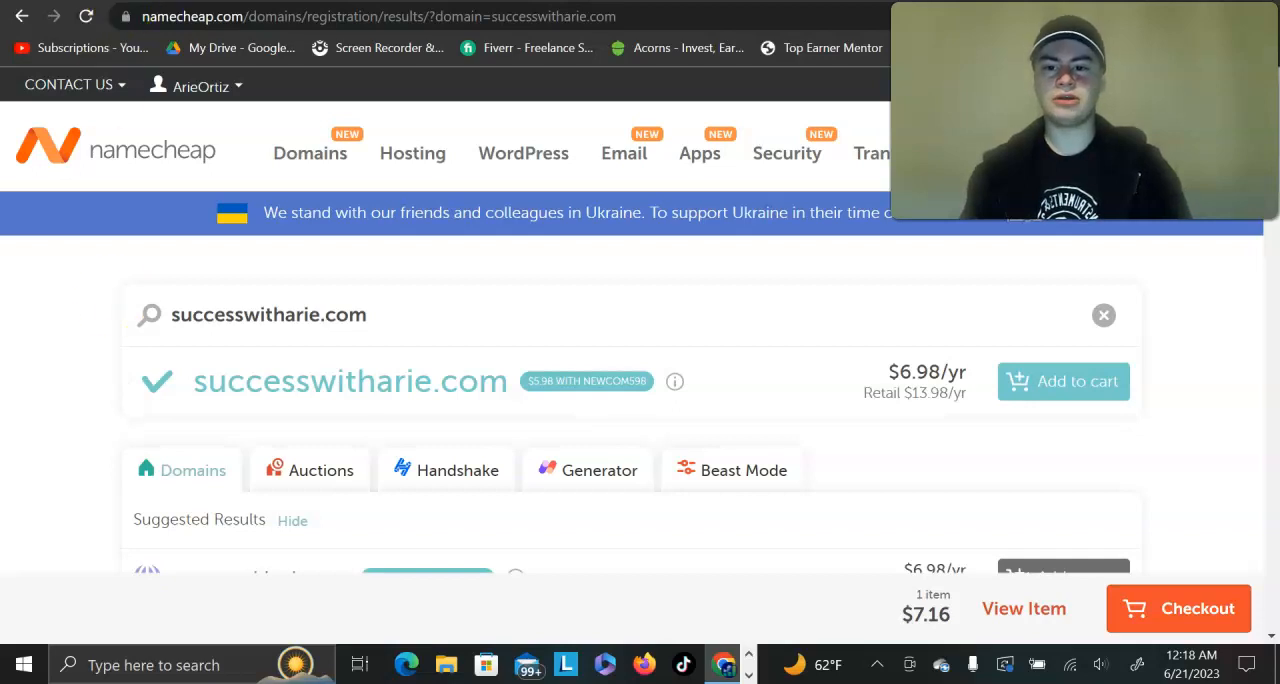
Step: Switch to the list of websites on the Cloudflare dashboard
click(300, 0)
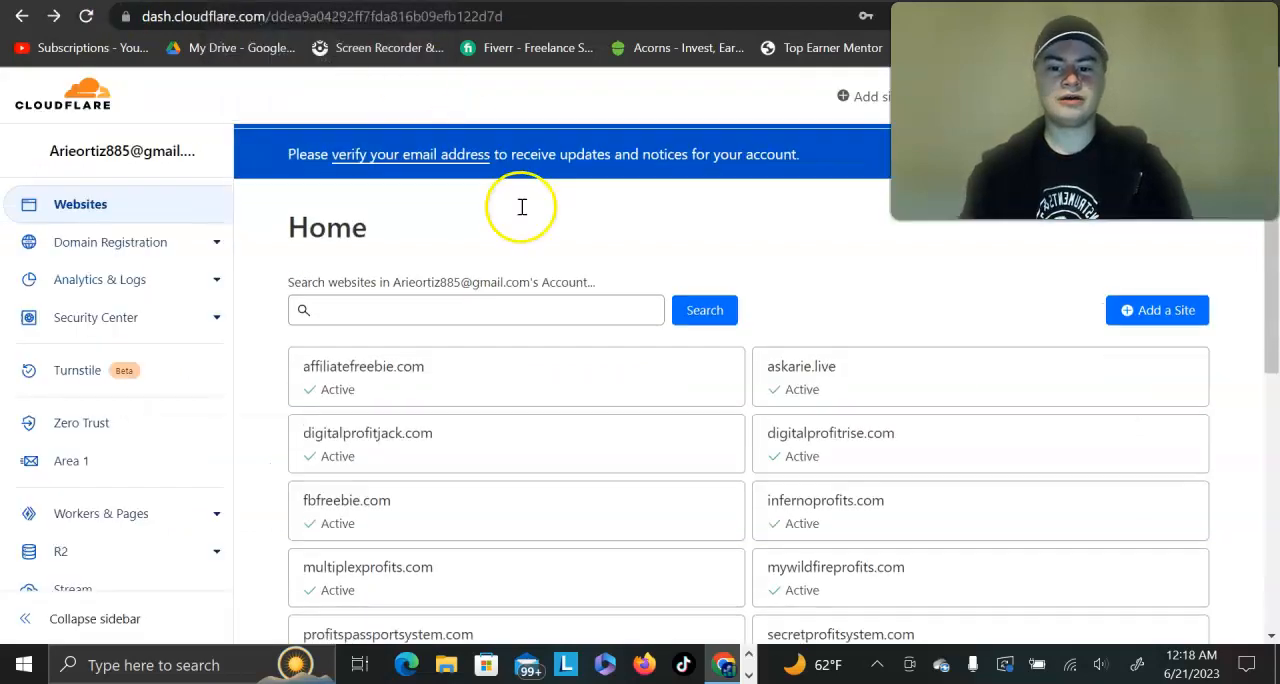
Step: Check the bio link on the TikTok profile and return to the Cloudflare website list
scroll(523, 212, down, 3)
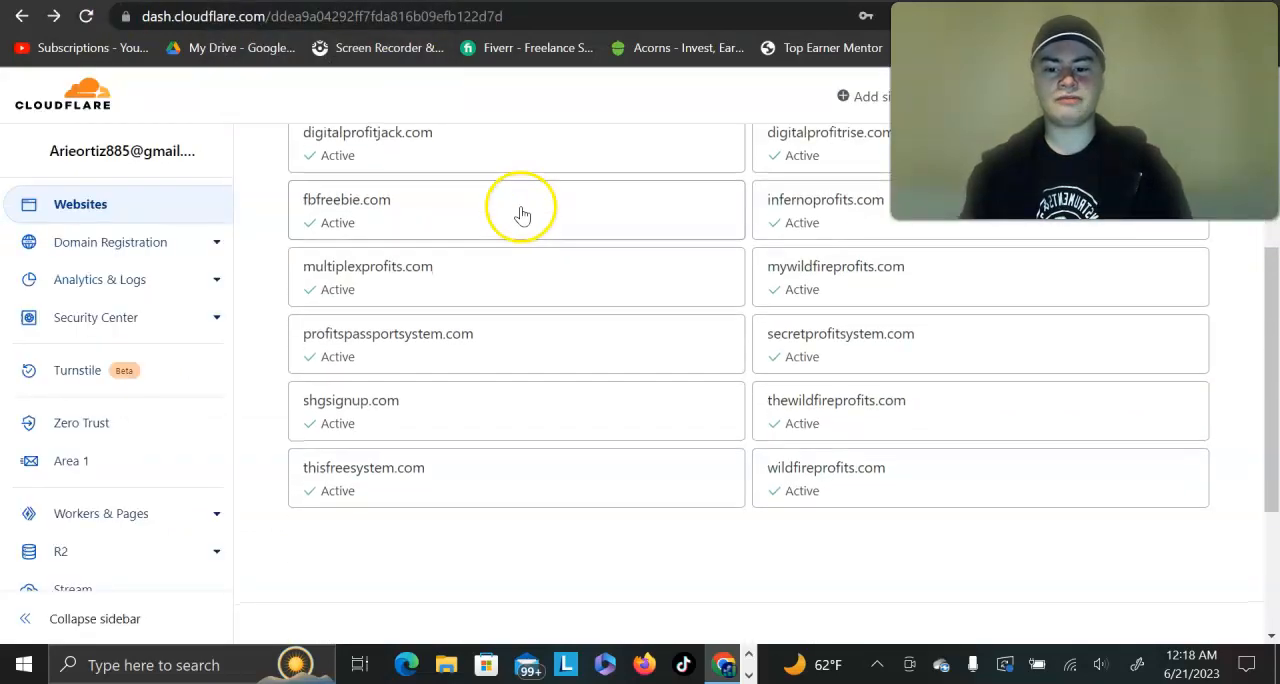
click(470, 0)
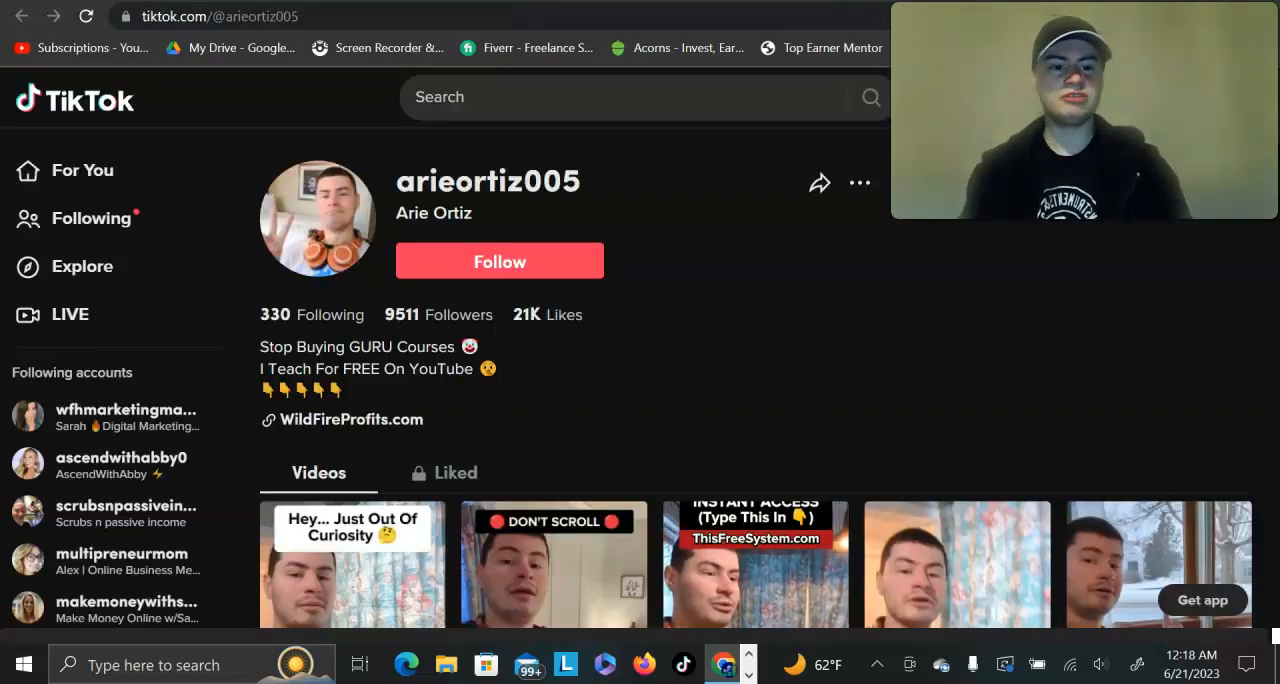
click(300, 0)
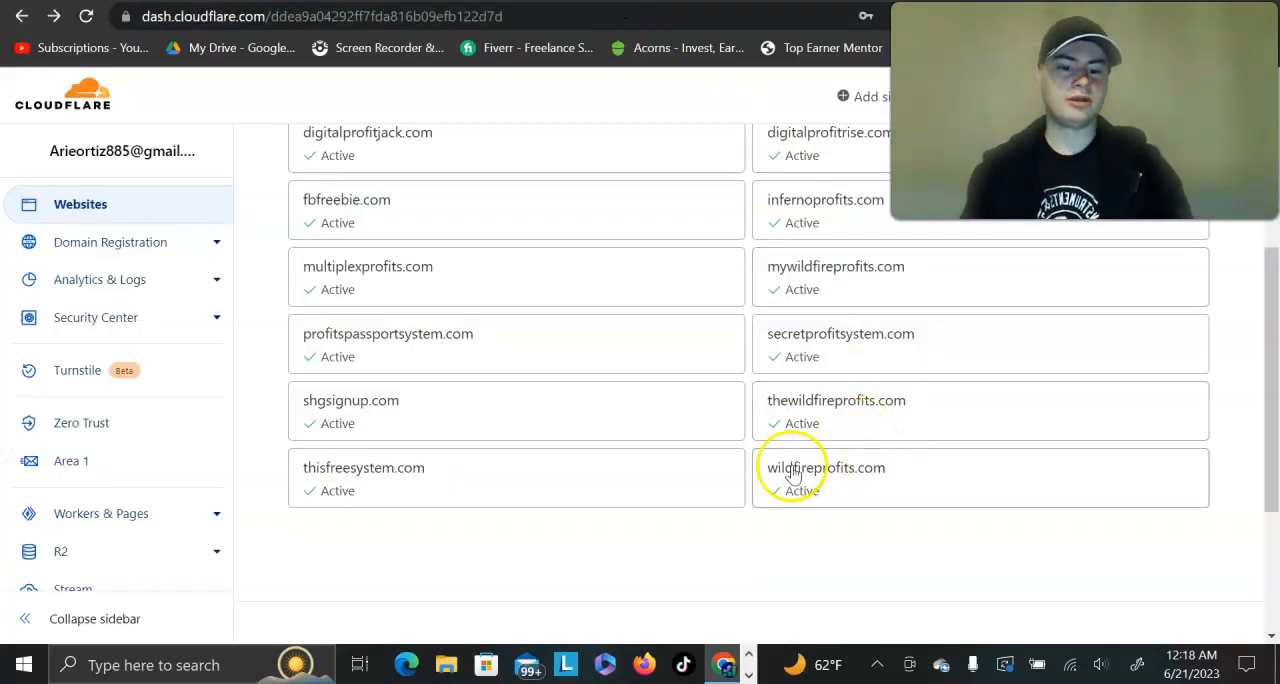
Step: Examine the custom domains in the Cloudflare website list as examples of short, memorable names
scroll(466, 500, up, 3)
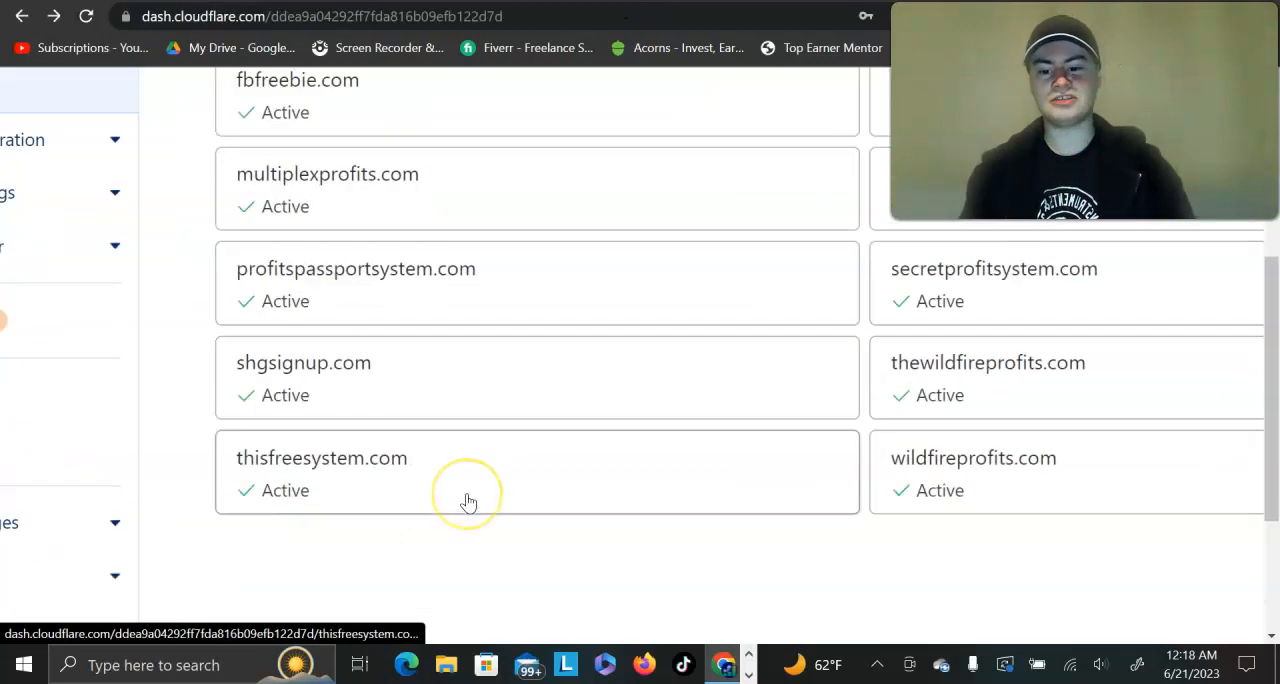
scroll(466, 502, down, 3)
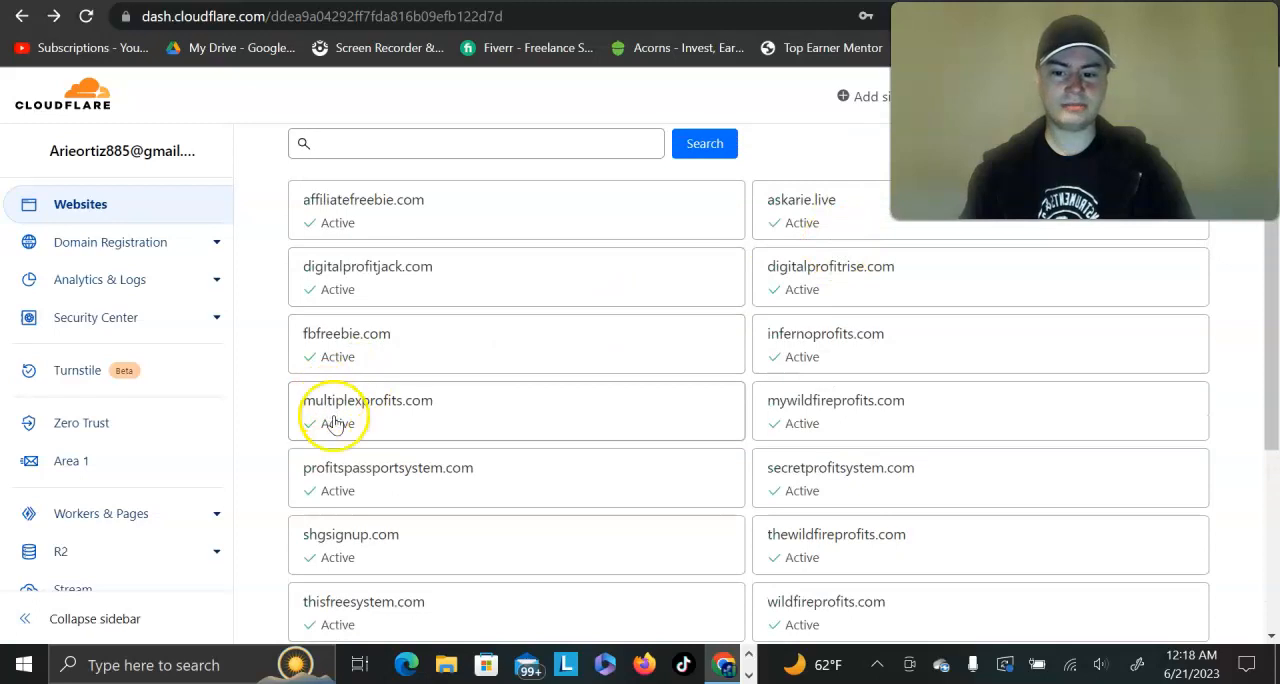
scroll(329, 418, up, 3)
scroll(802, 386, right, 4)
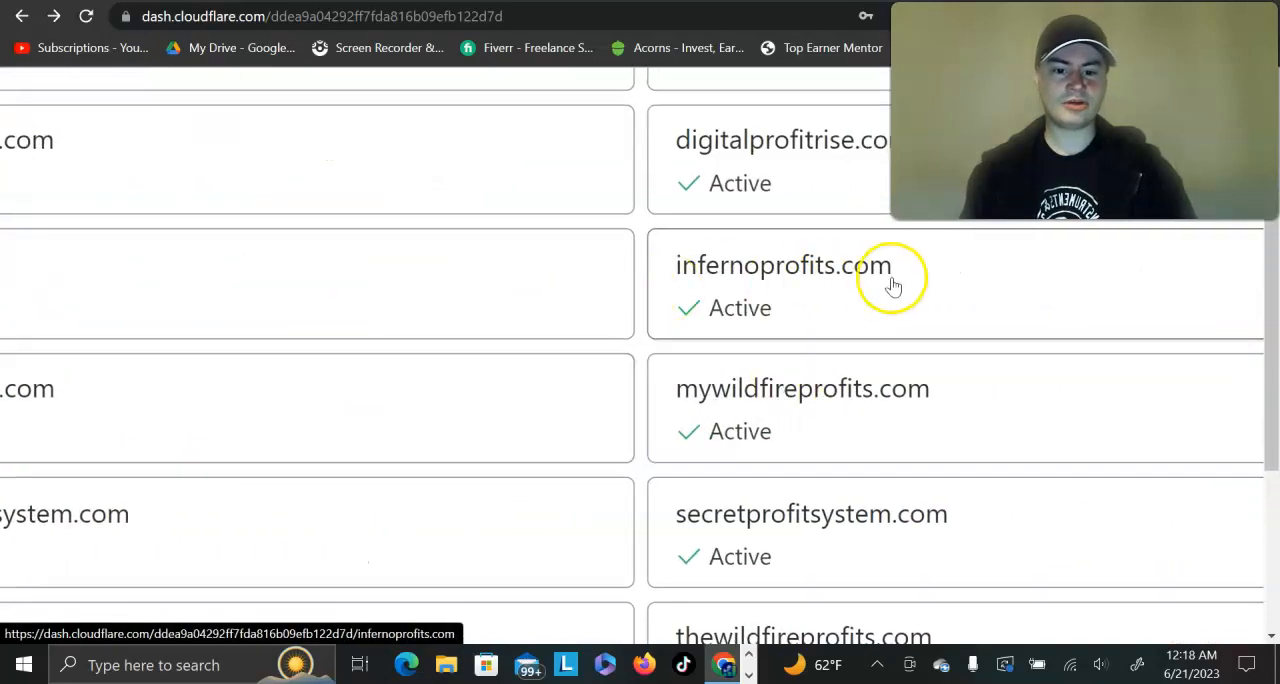
scroll(735, 312, down, 3)
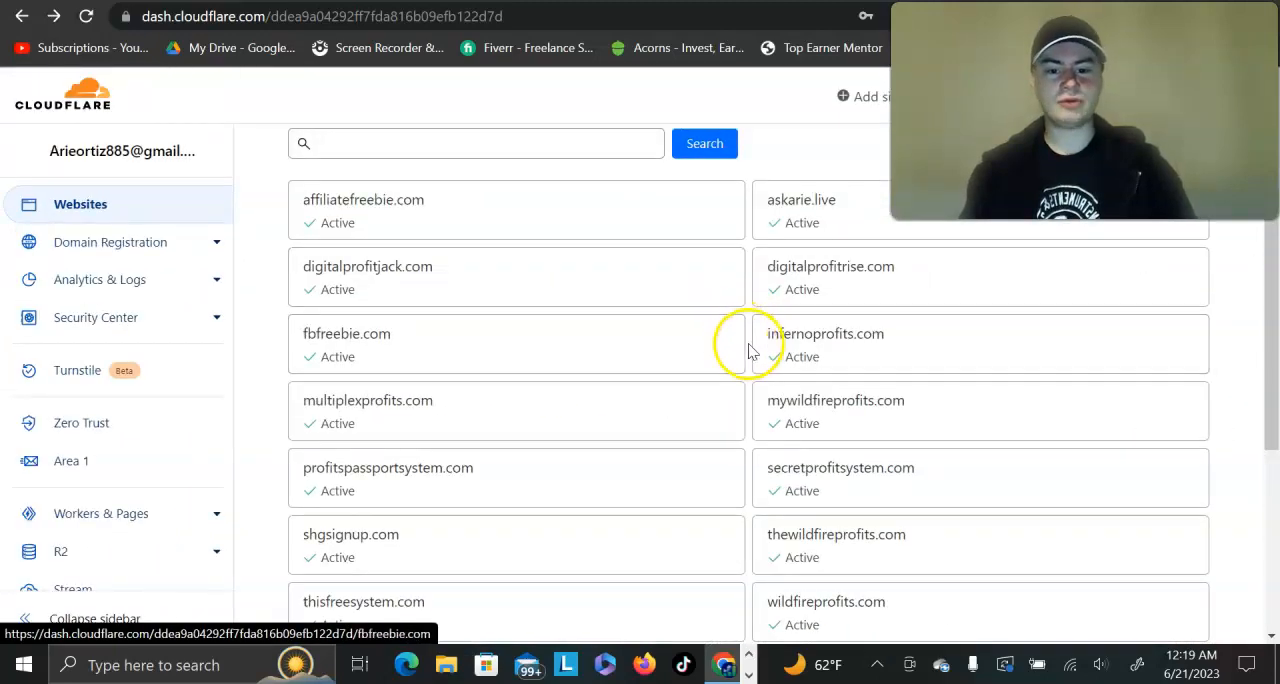
scroll(750, 350, down, 3)
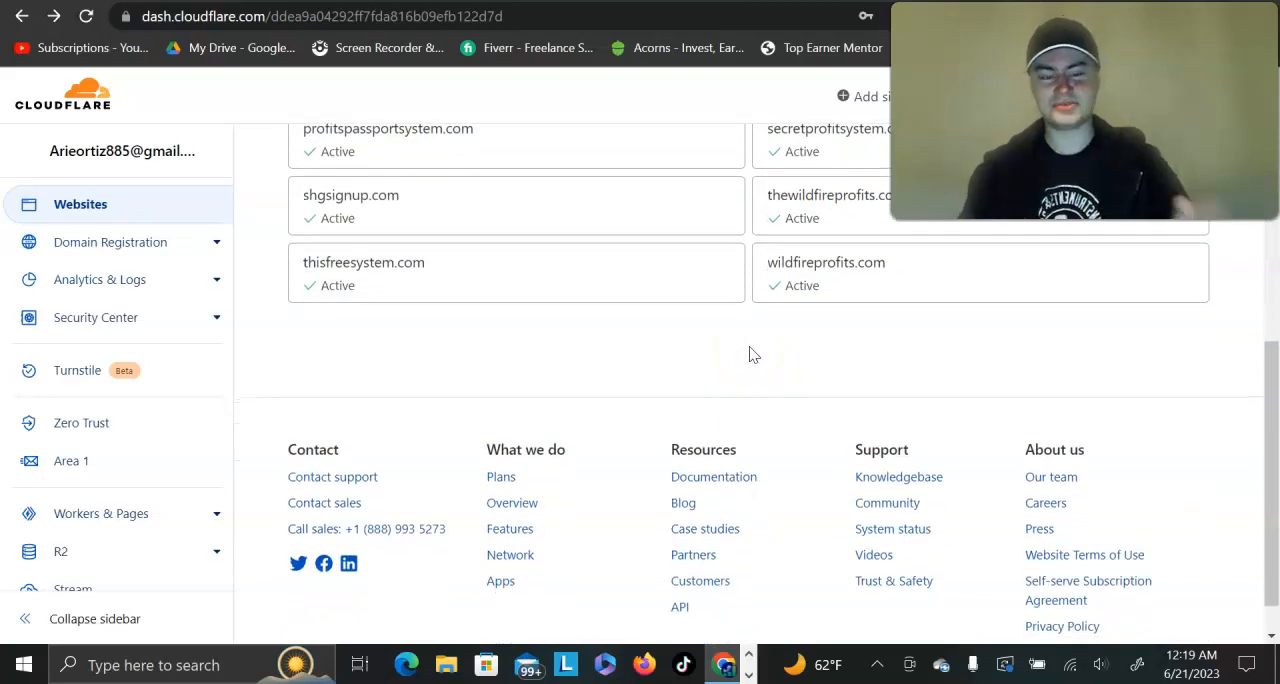
scroll(752, 354, up, 2)
scroll(752, 354, up, 2)
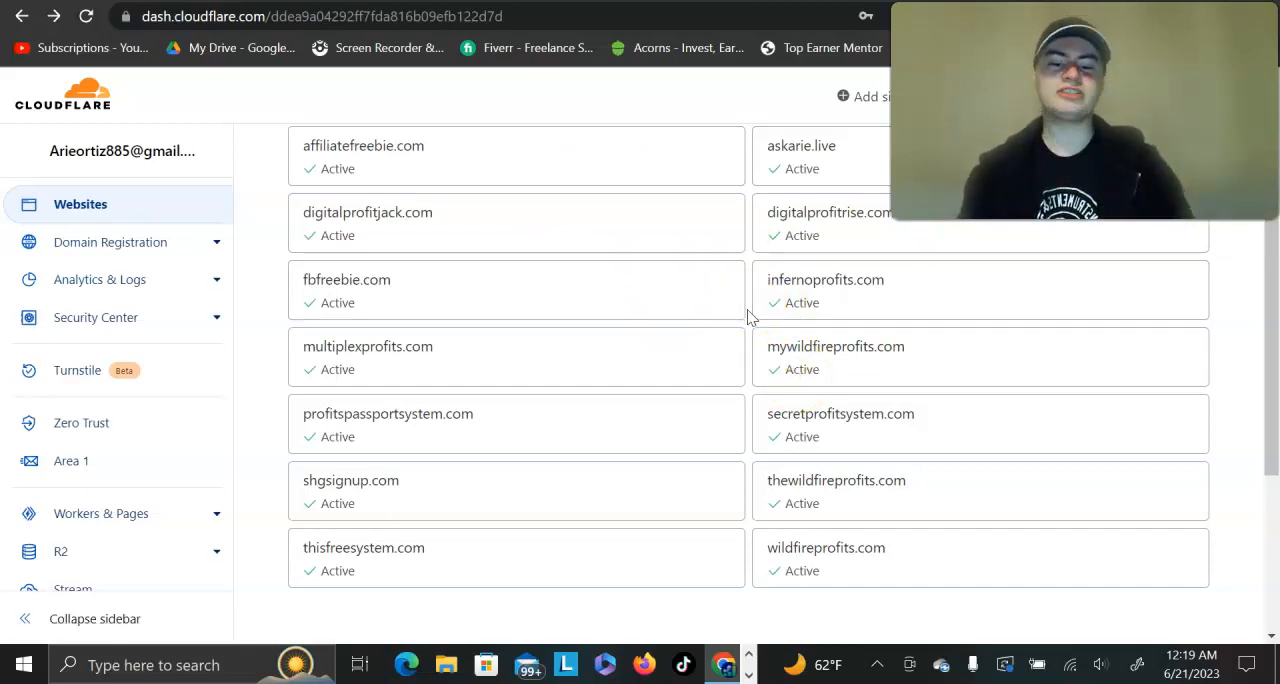
scroll(750, 316, up, 1)
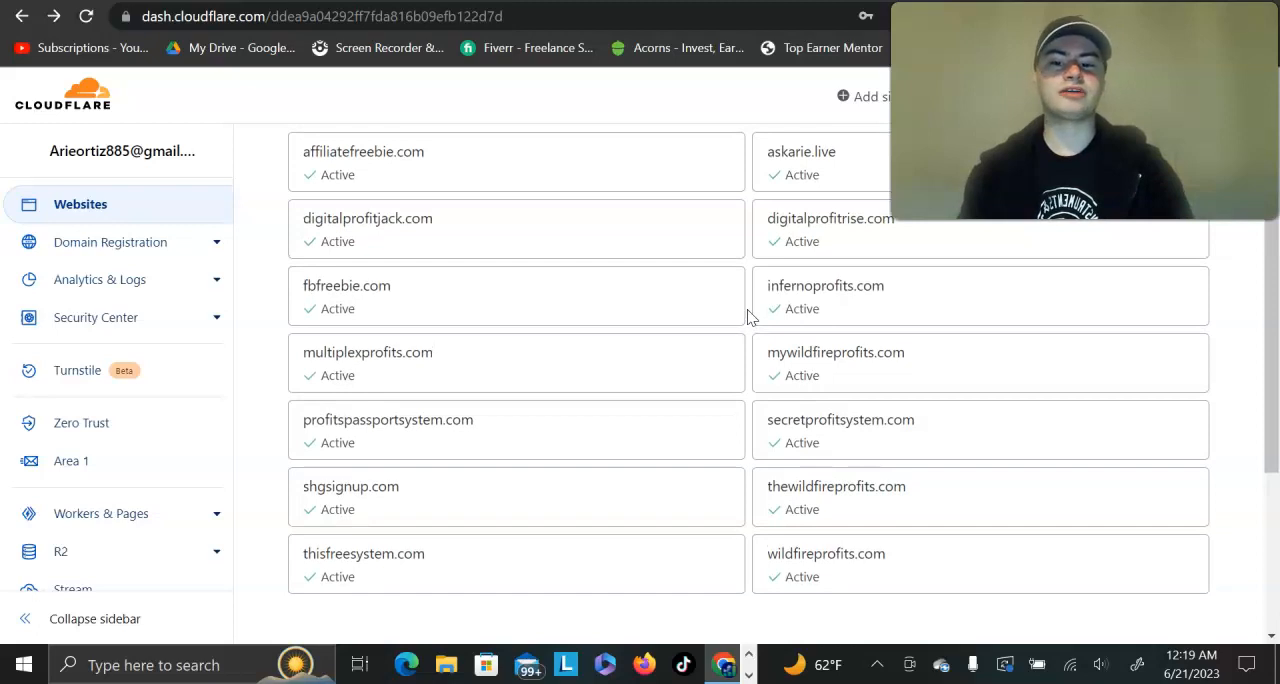
scroll(700, 318, down, 2)
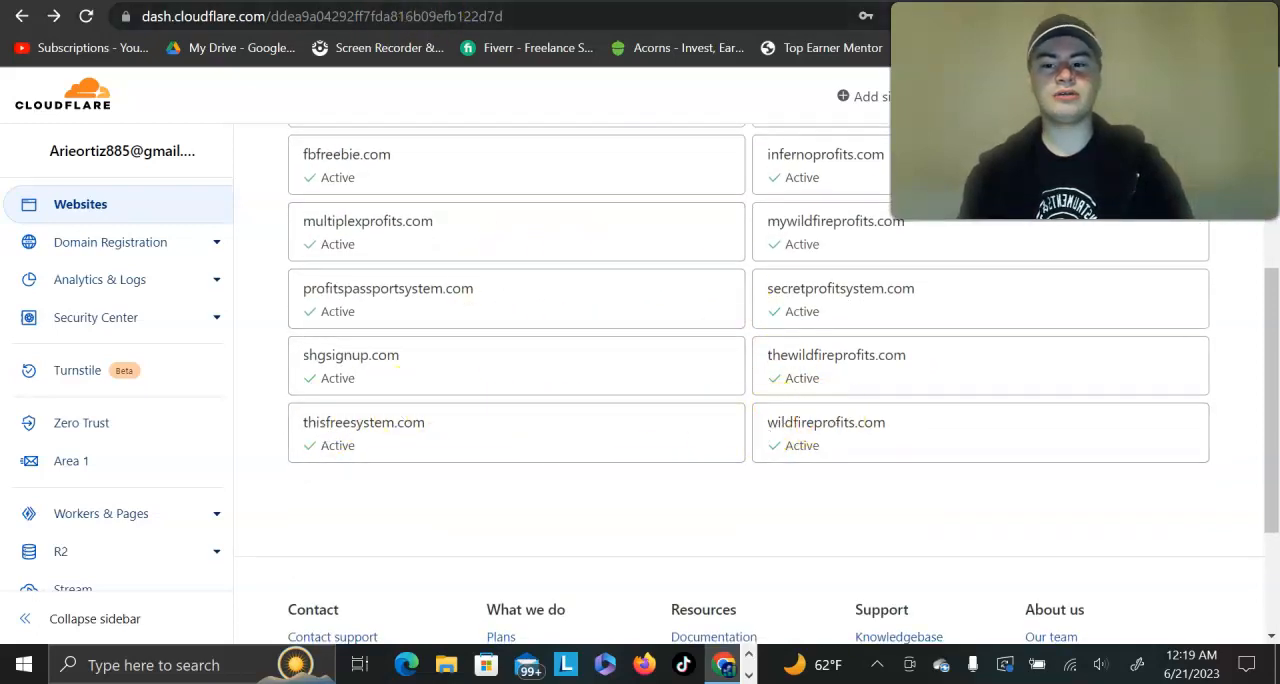
Step: Switch to the Bust A Name domain search page
click(440, 2)
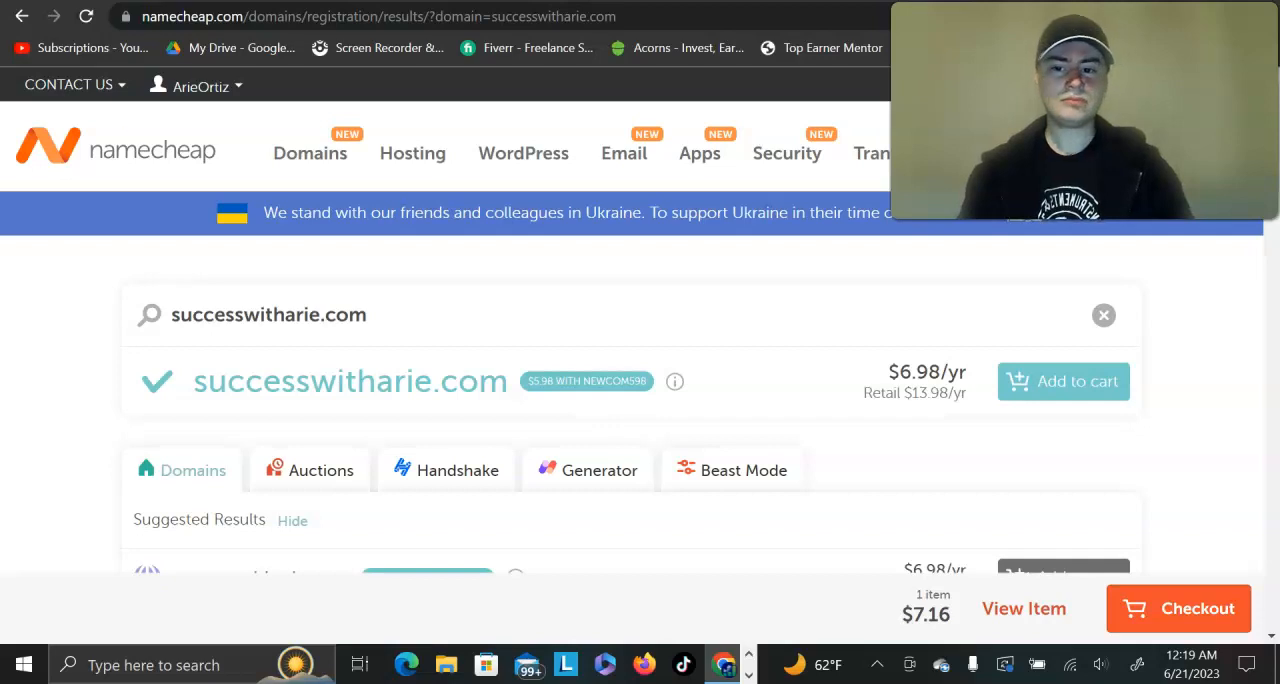
key(ctrl+Tab)
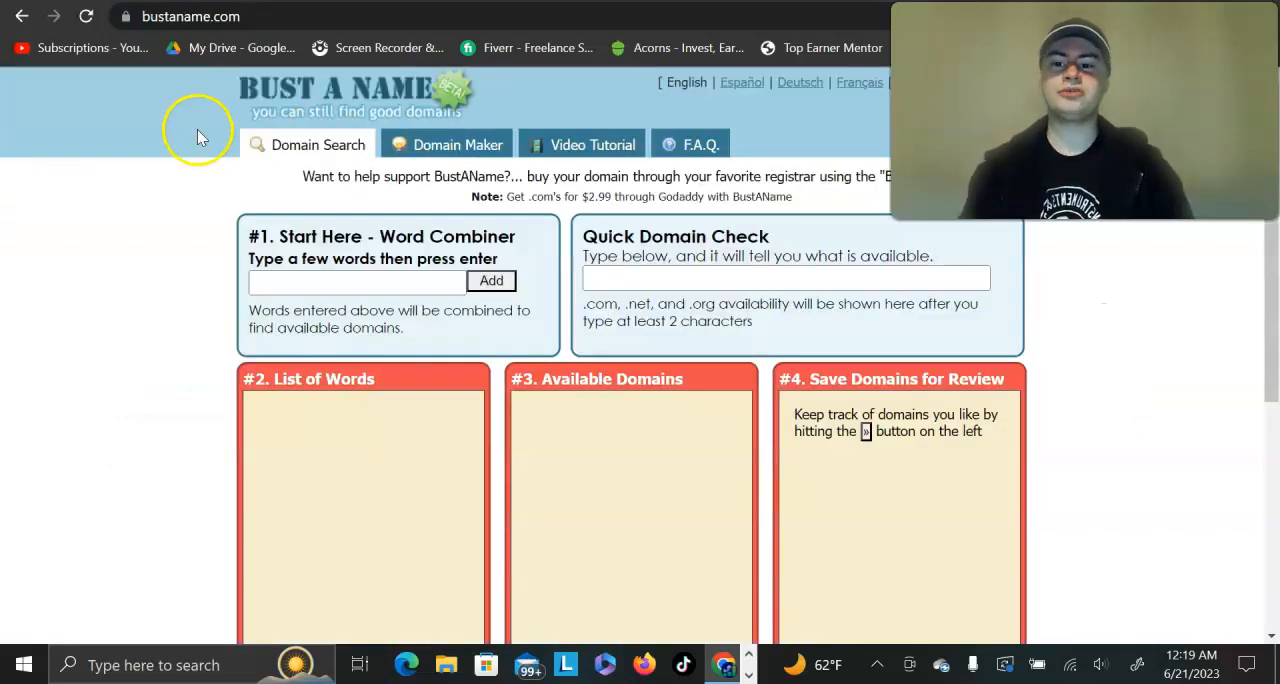
scroll(193, 128, up, 5)
scroll(471, 129, down, 3)
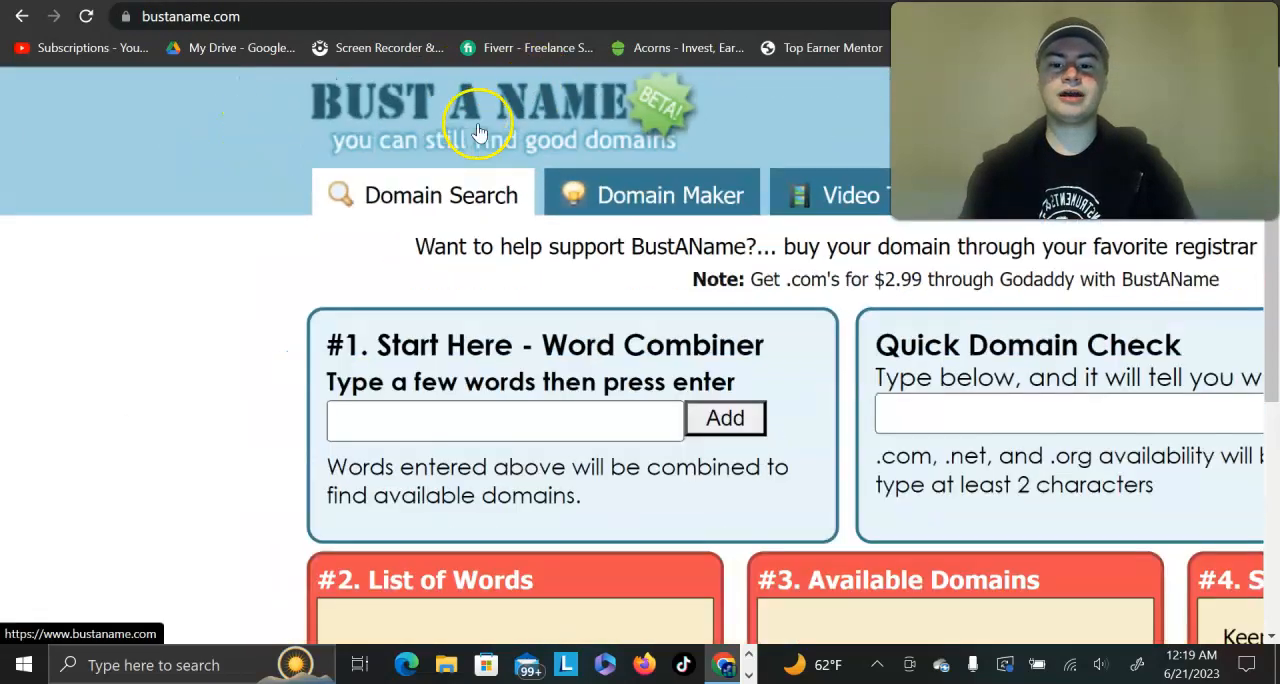
Step: Add the words wealth, system, profits, money and abundance to the Bust A Name word combiner
click(330, 283)
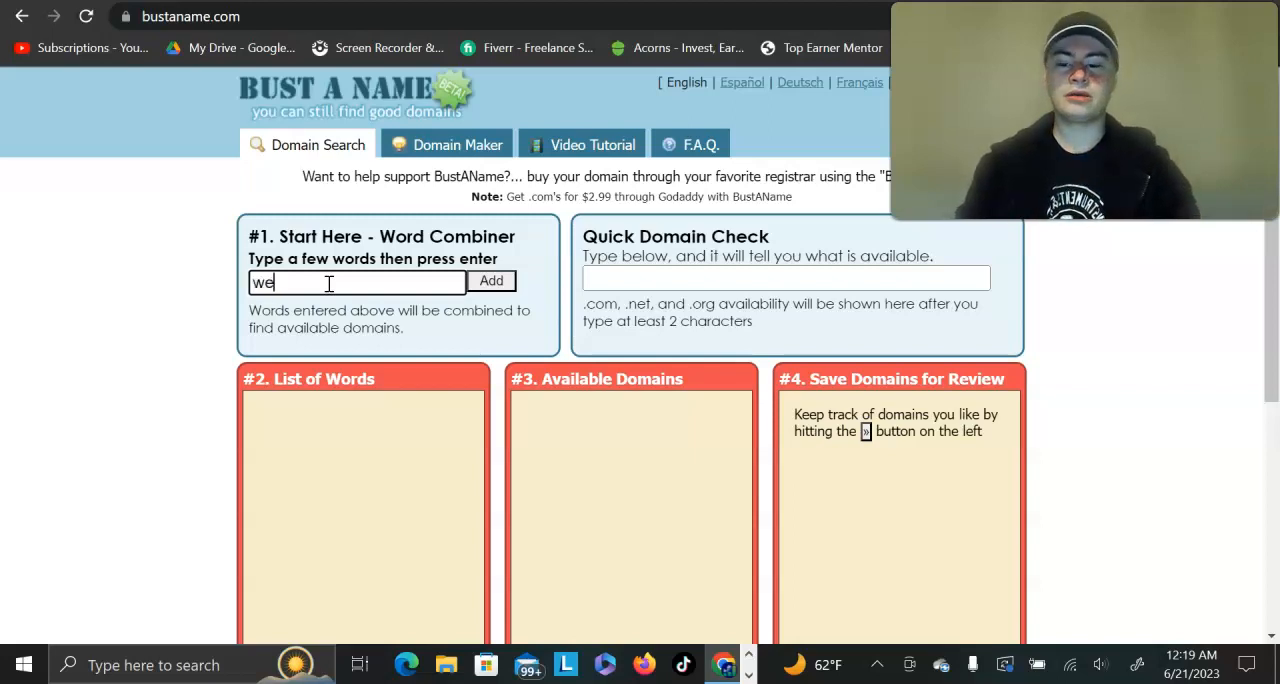
text(h)
key(Return)
text(s)
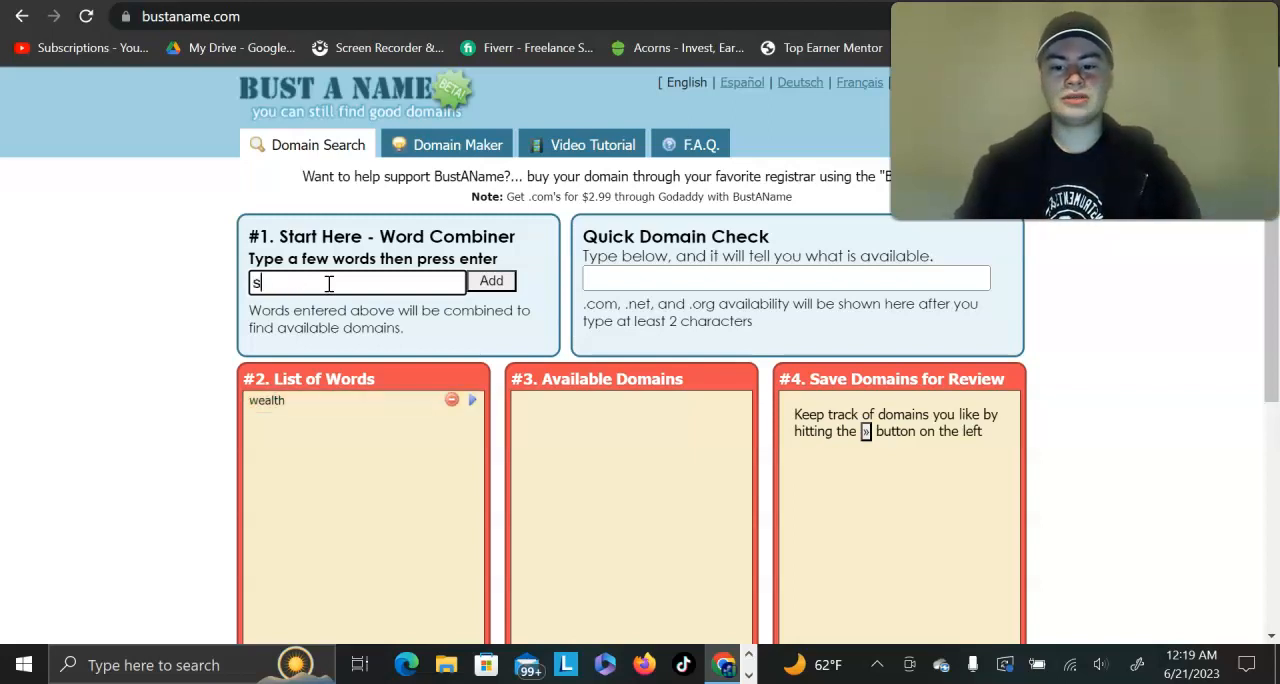
text(ystem)
key(Return)
text(profits)
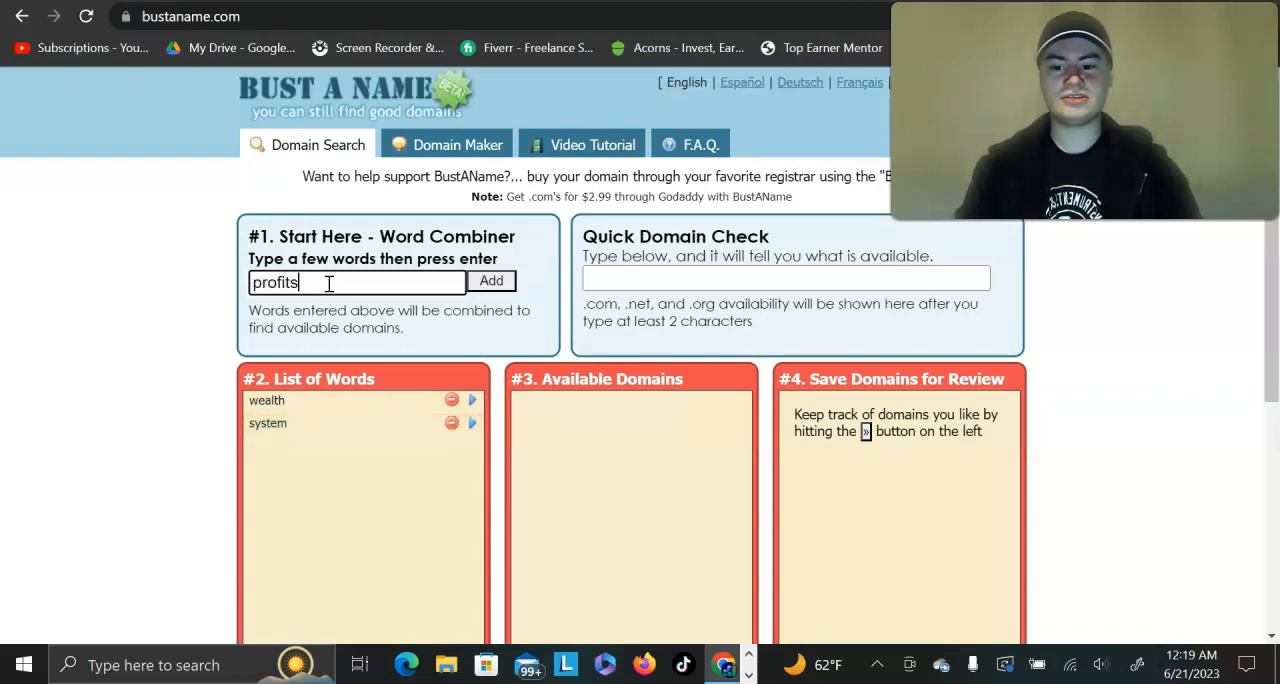
key(Return)
text(money)
key(Return)
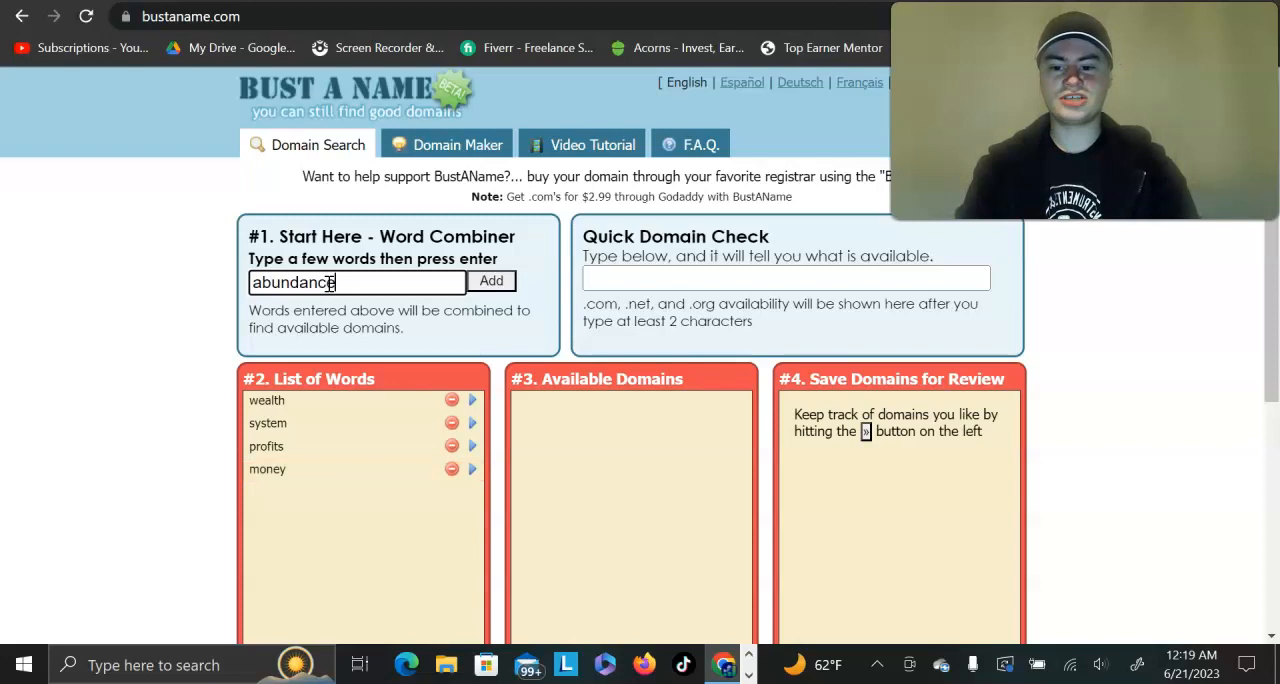
key(Return)
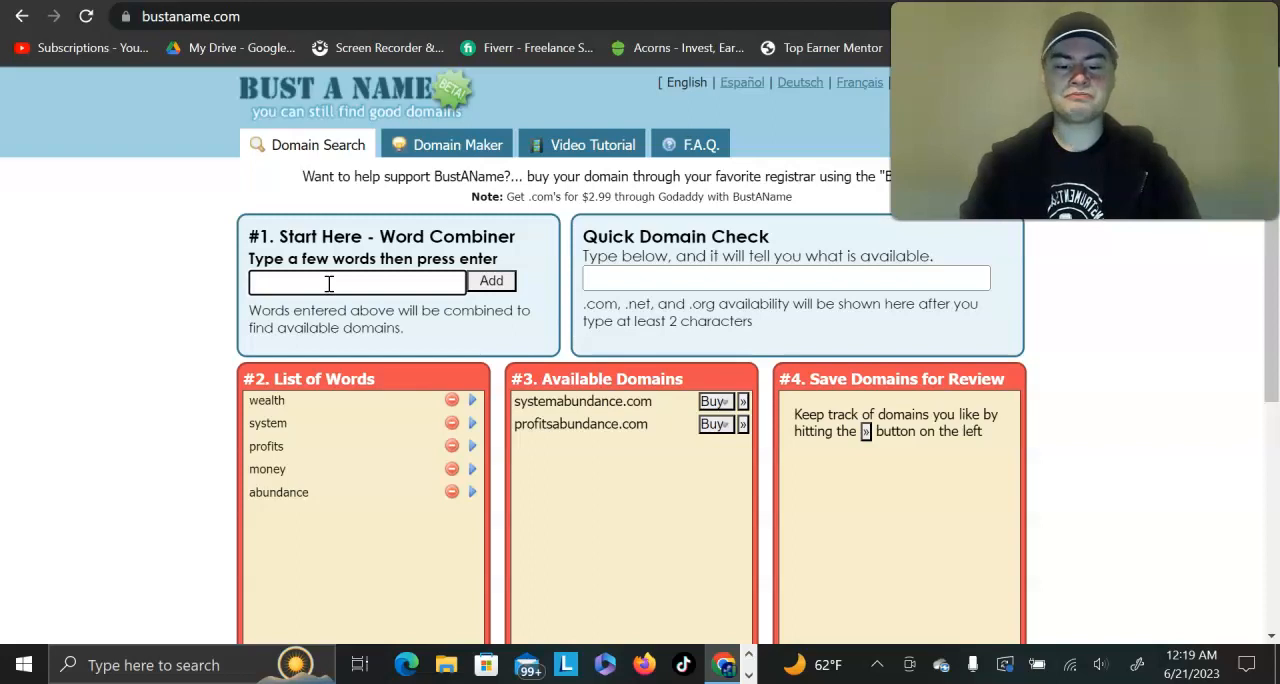
Step: Add the word infinite to the word combiner and examine the available domains it generates
text(infinite)
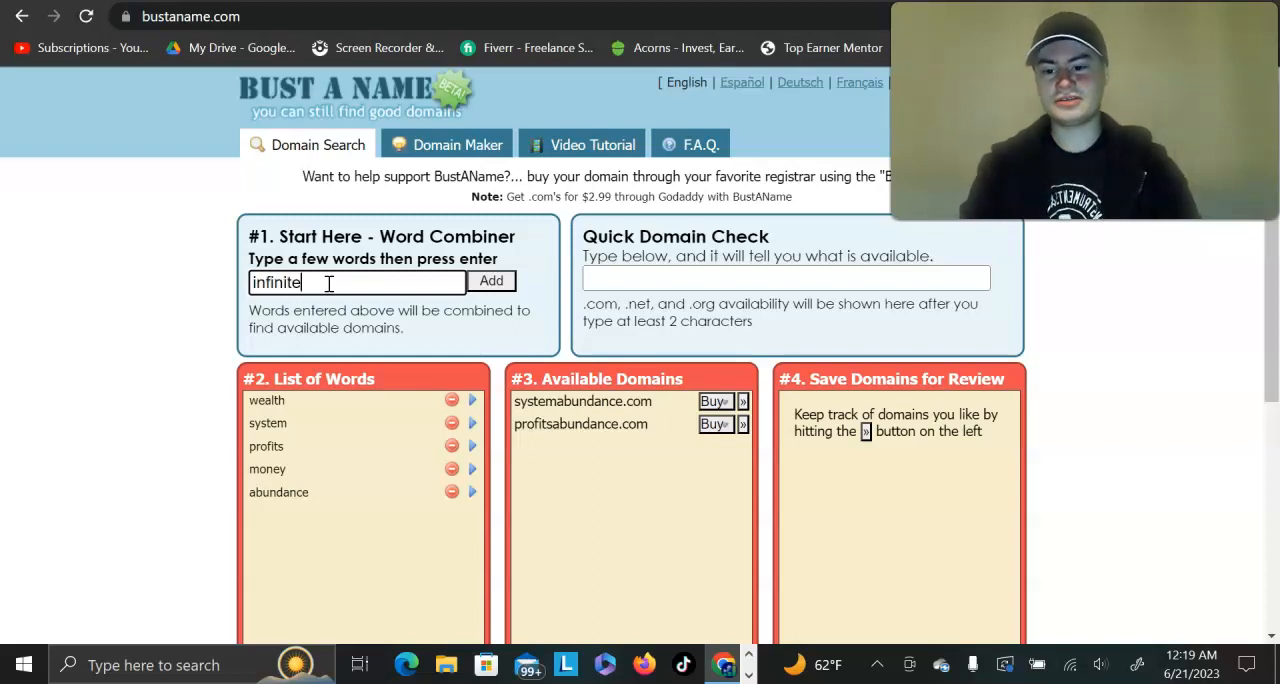
key(Return)
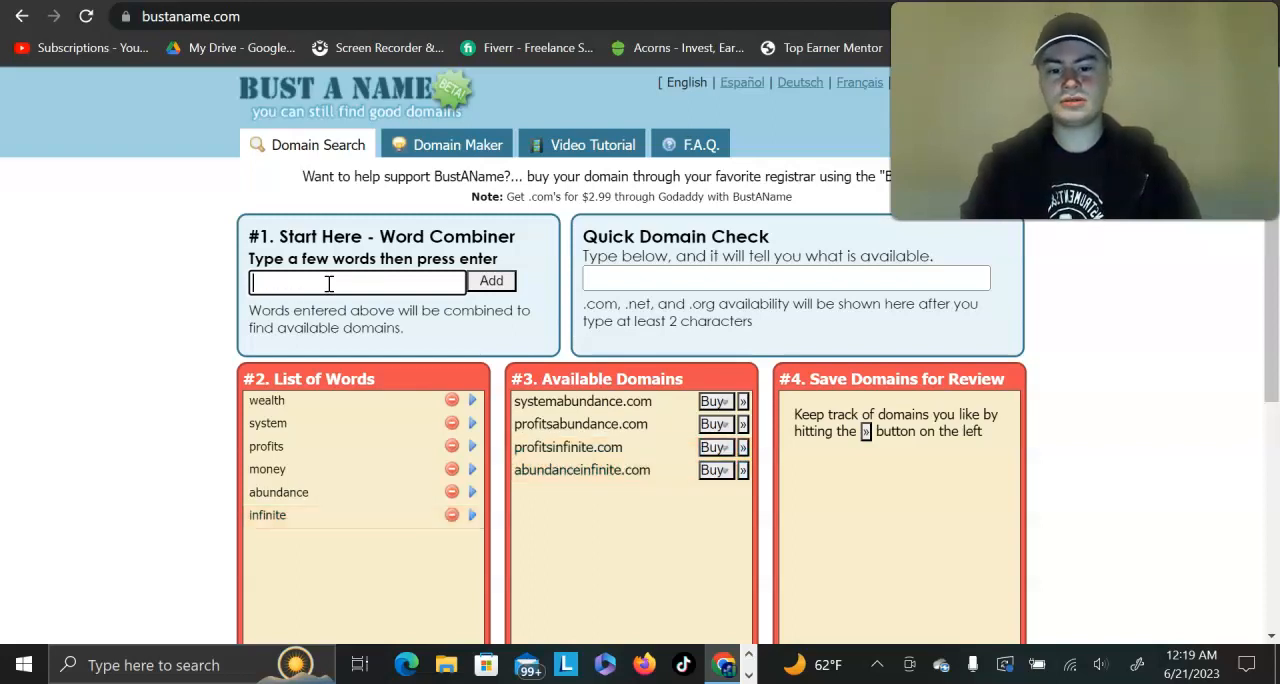
scroll(555, 481, down, 1)
scroll(555, 481, up, 5)
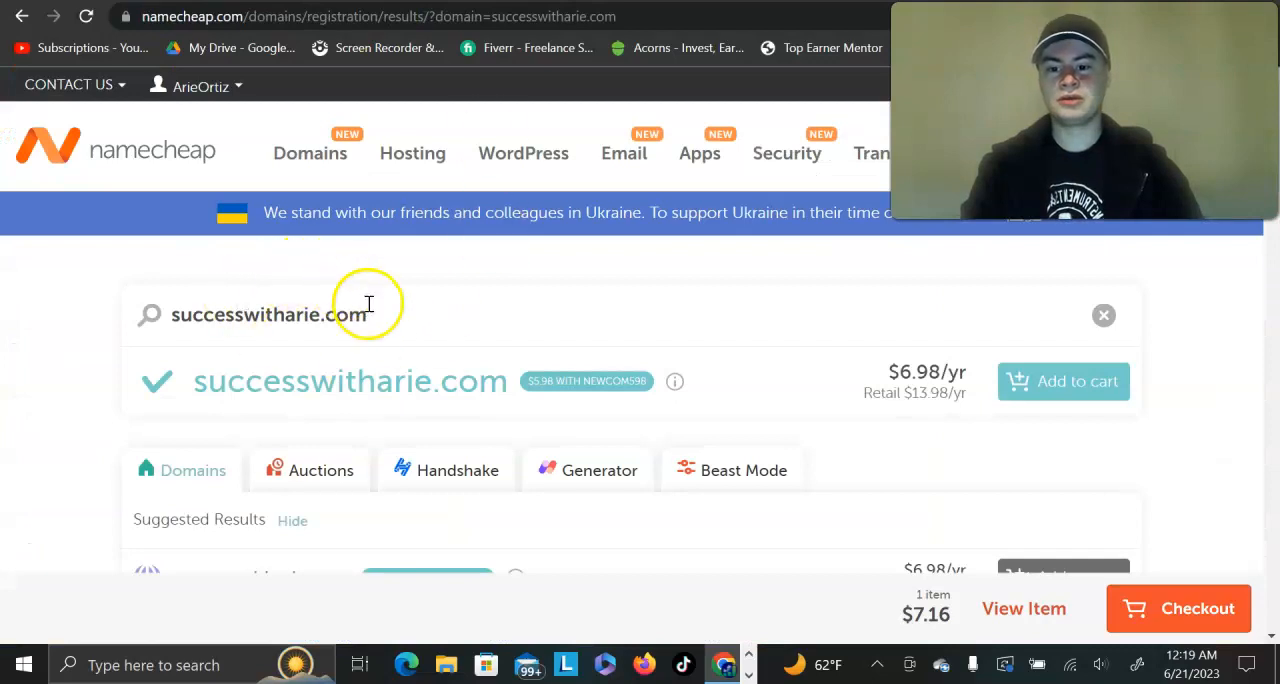
Step: Return to Namecheap and search for the domain profitsinfinite.com
double_click(369, 303)
text(profitsinf)
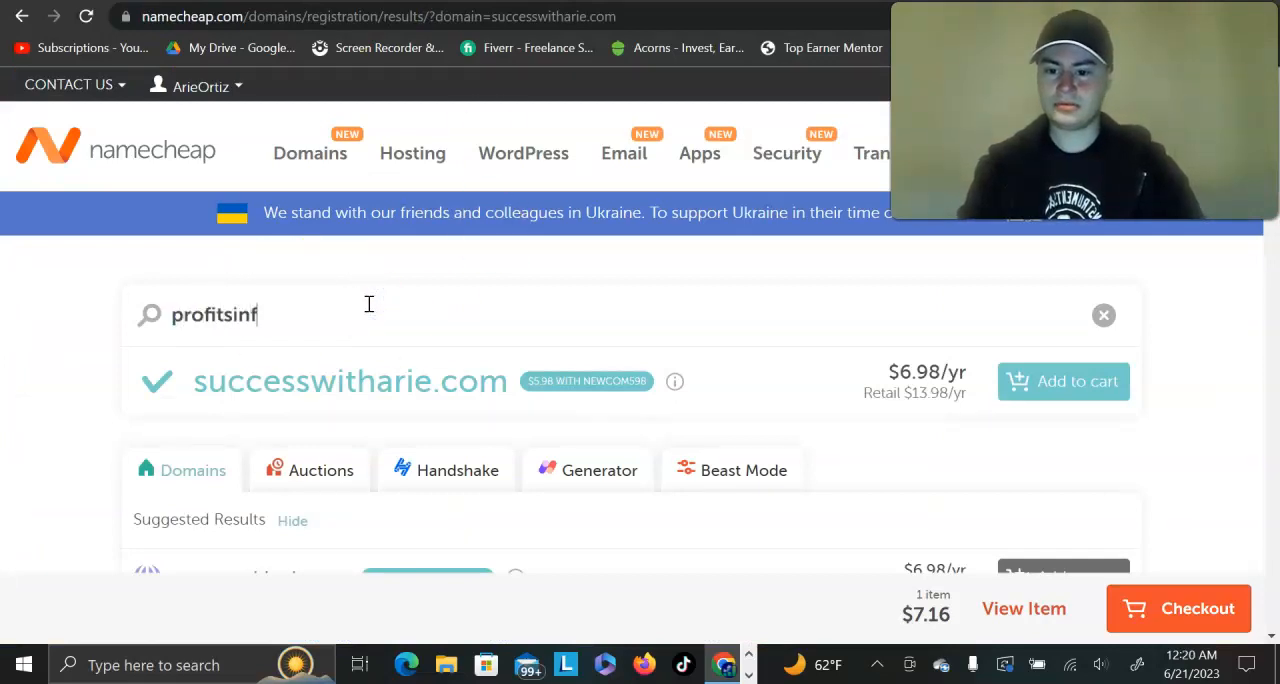
text(inite.com)
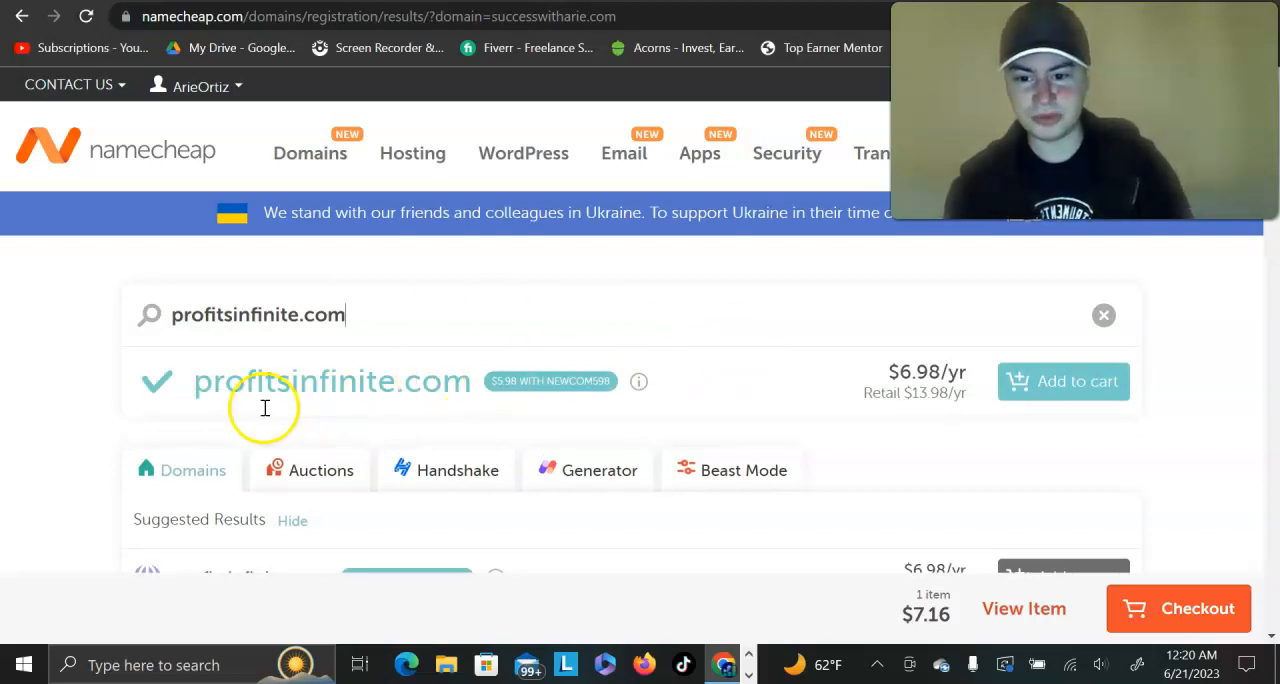
Step: Examine the availability of profitsinfinite.com and the other domain extensions suggested in the Namecheap results
scroll(547, 381, up, 2)
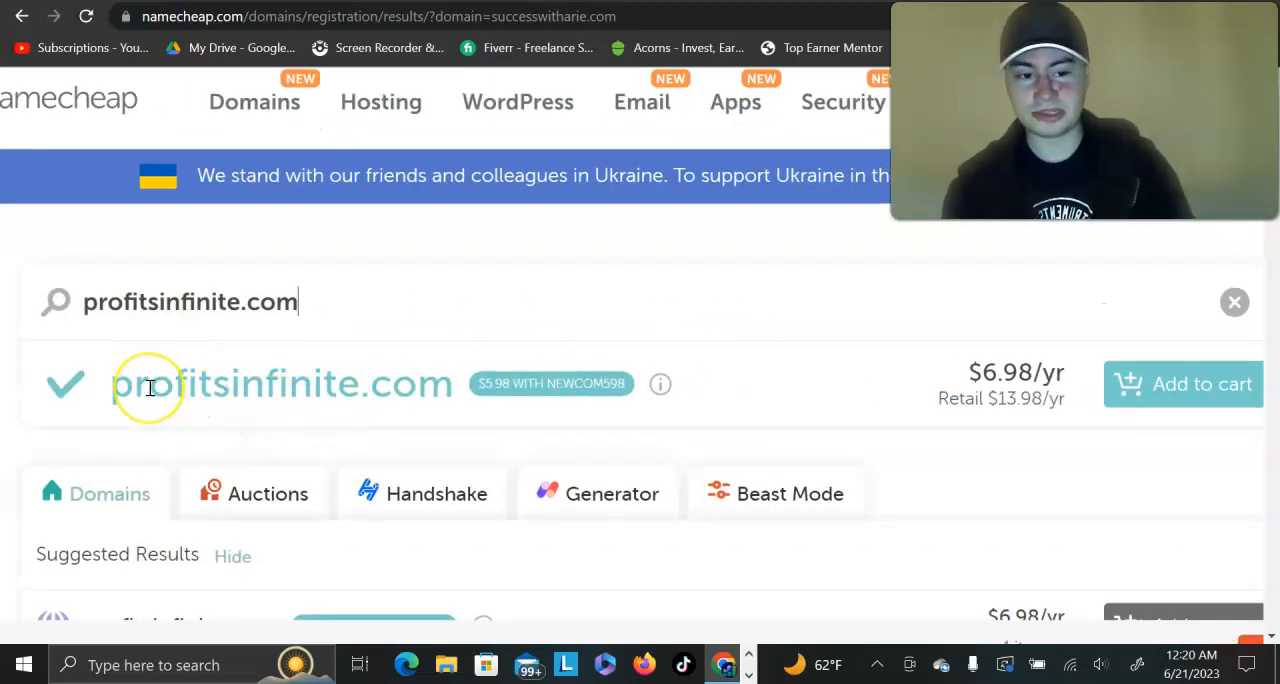
scroll(145, 387, down, 2)
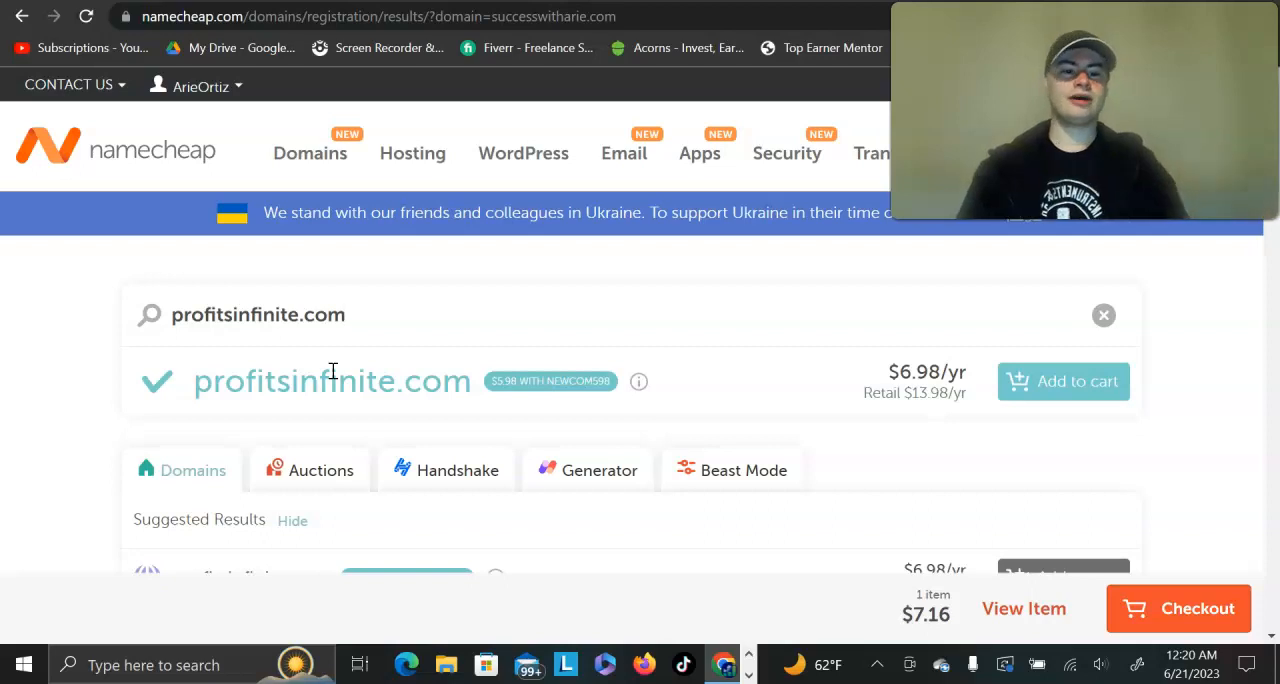
scroll(333, 371, down, 5)
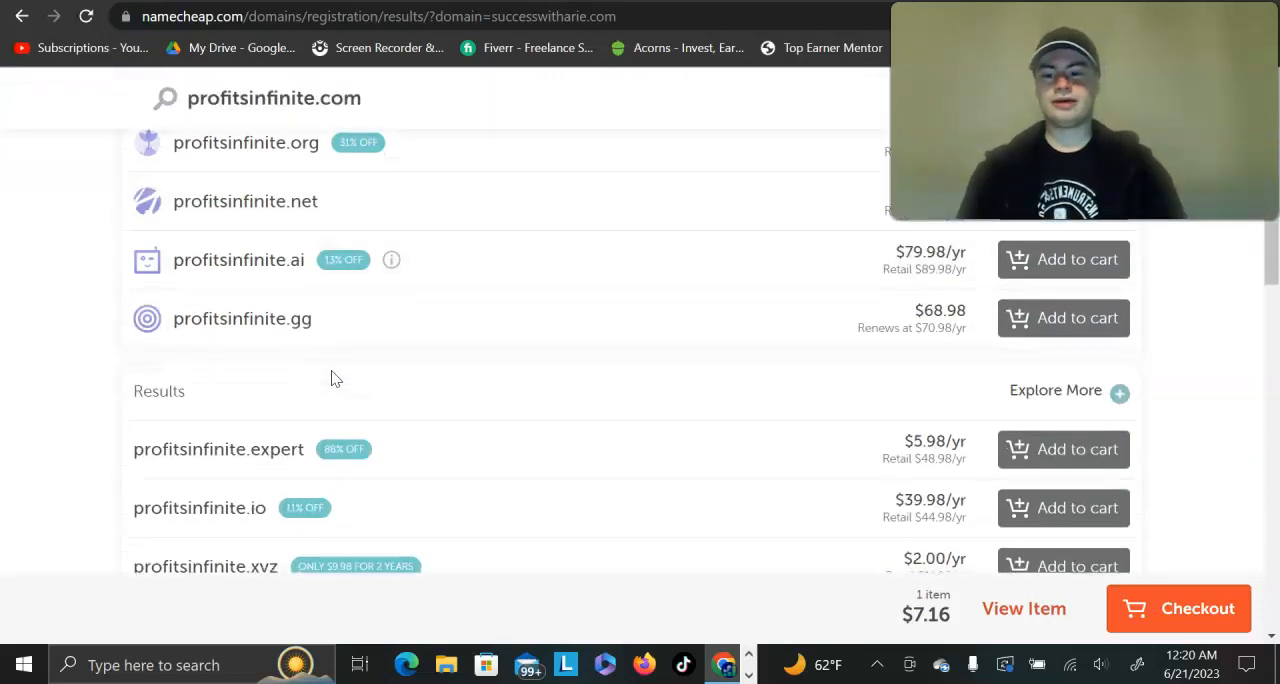
scroll(474, 380, up, 3)
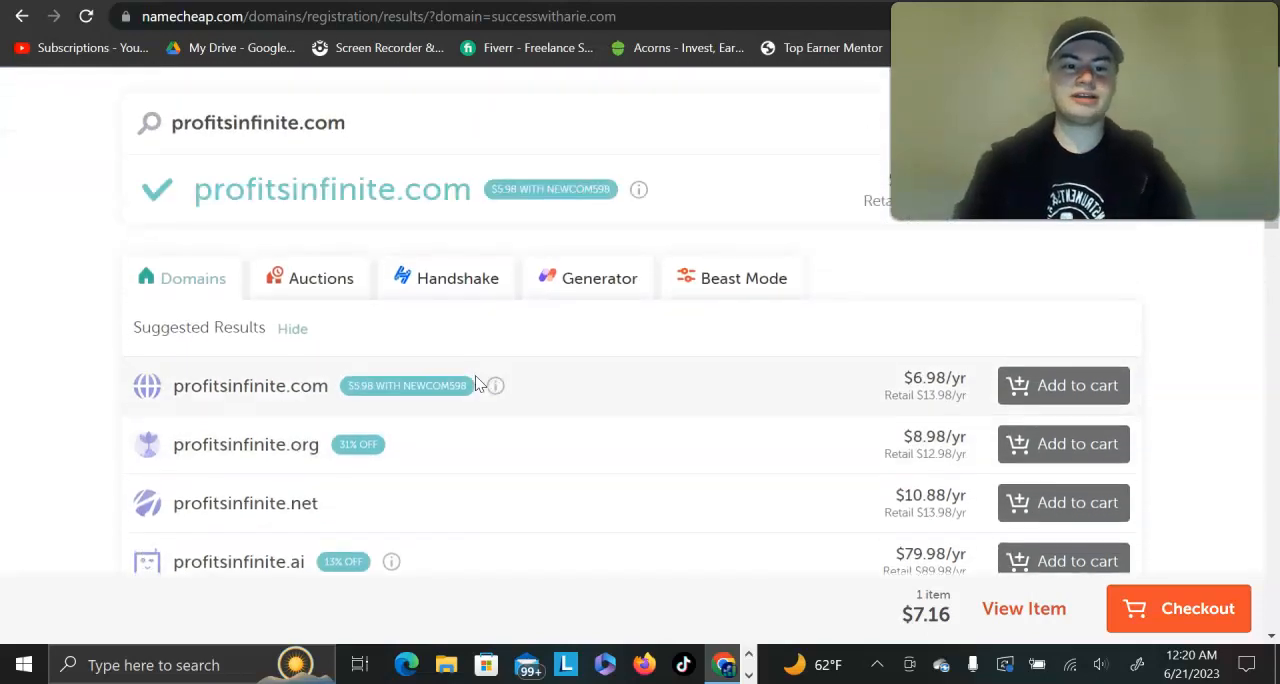
scroll(474, 380, up, 2)
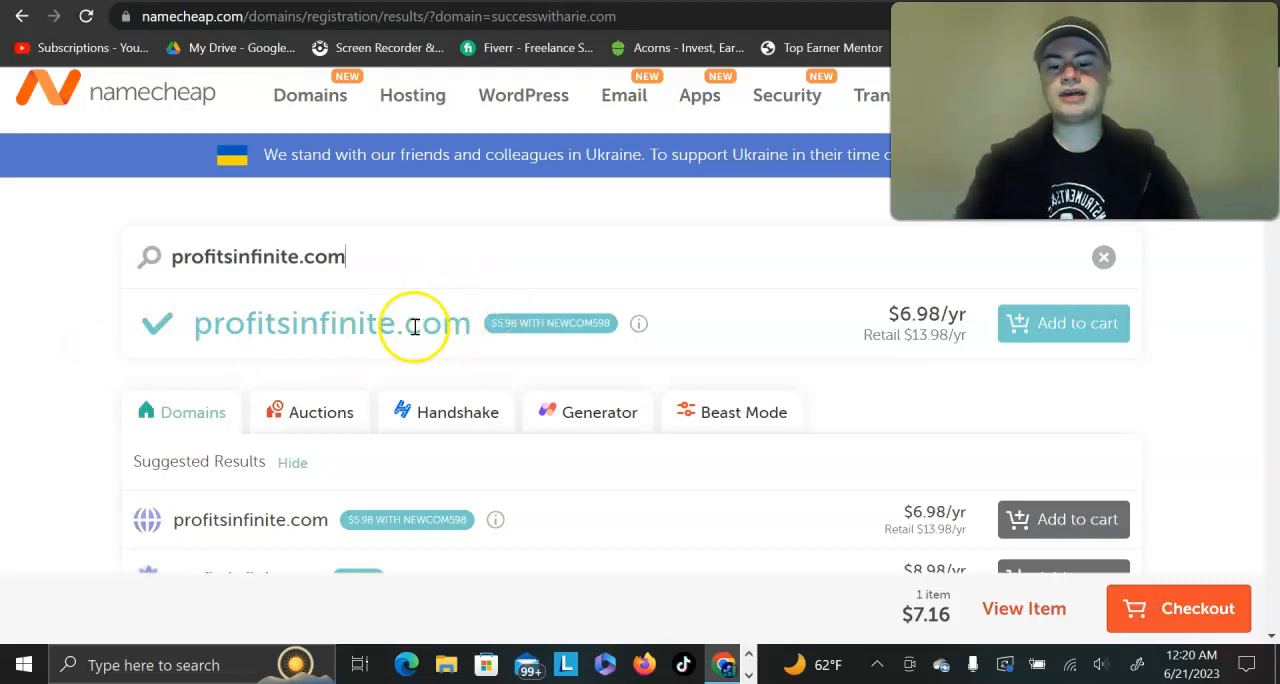
scroll(490, 325, up, 1)
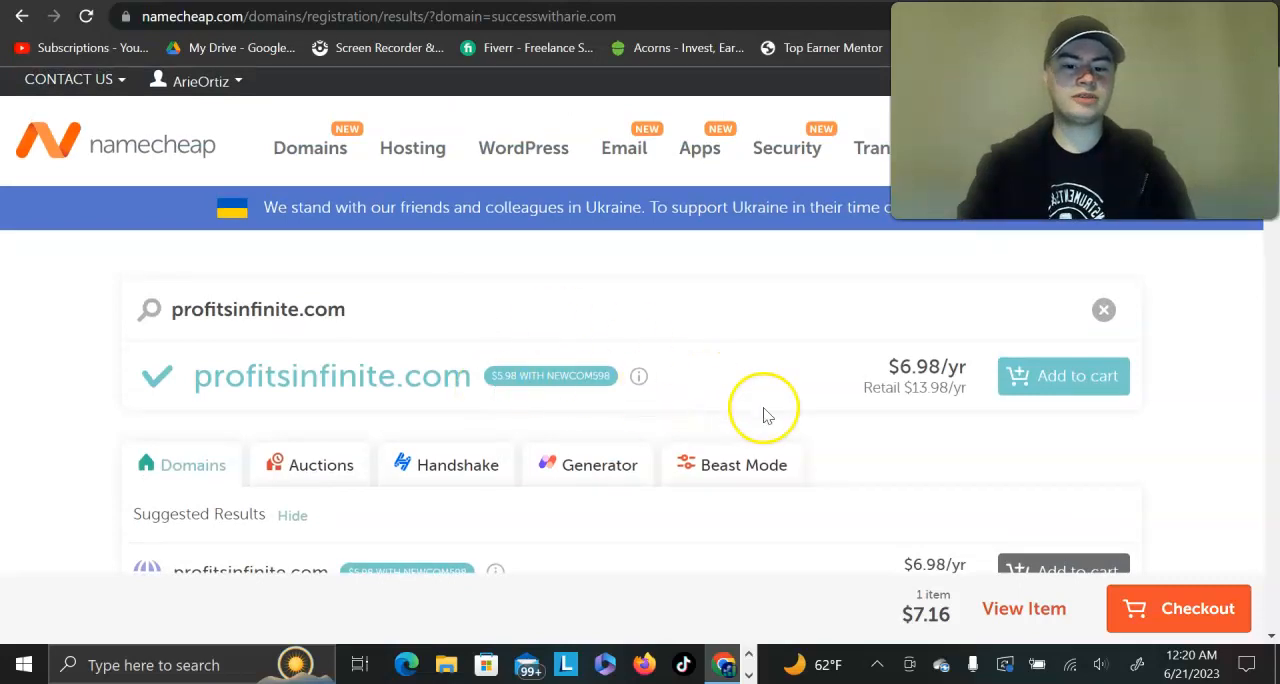
Step: Examine the discounted yearly price and the retail price of profitsinfinite.com
scroll(768, 413, up, 2)
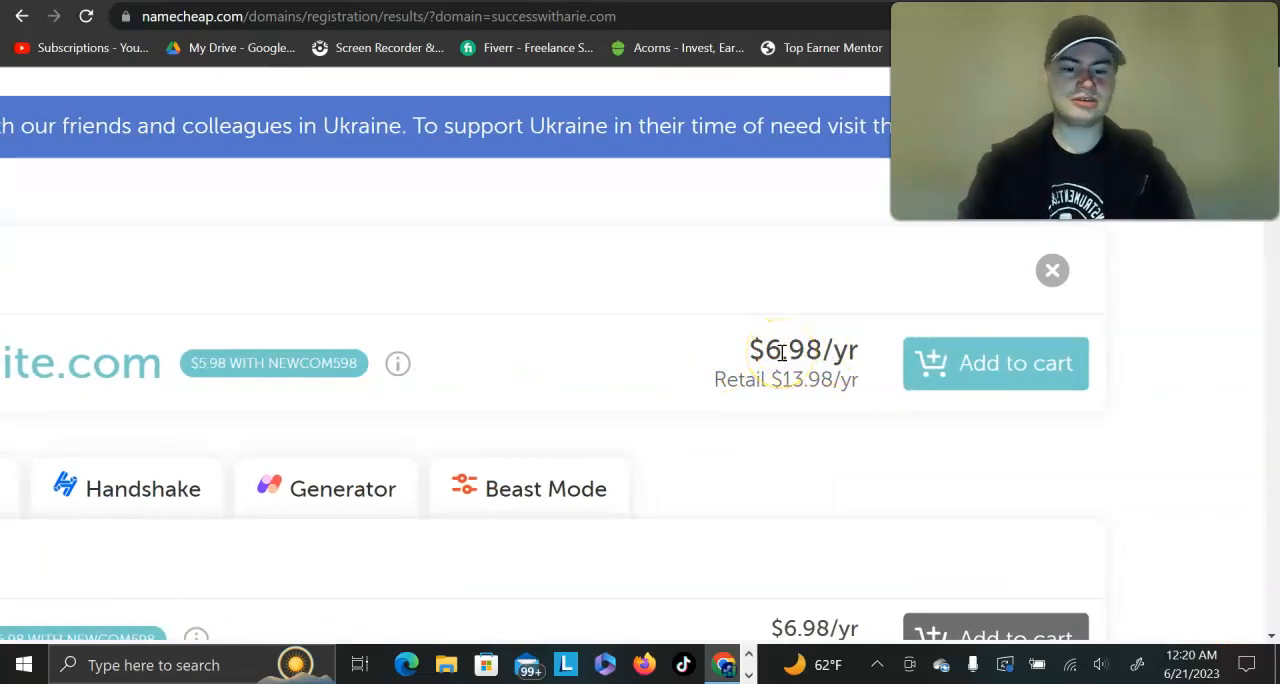
scroll(782, 352, up, 1)
scroll(784, 355, down, 2)
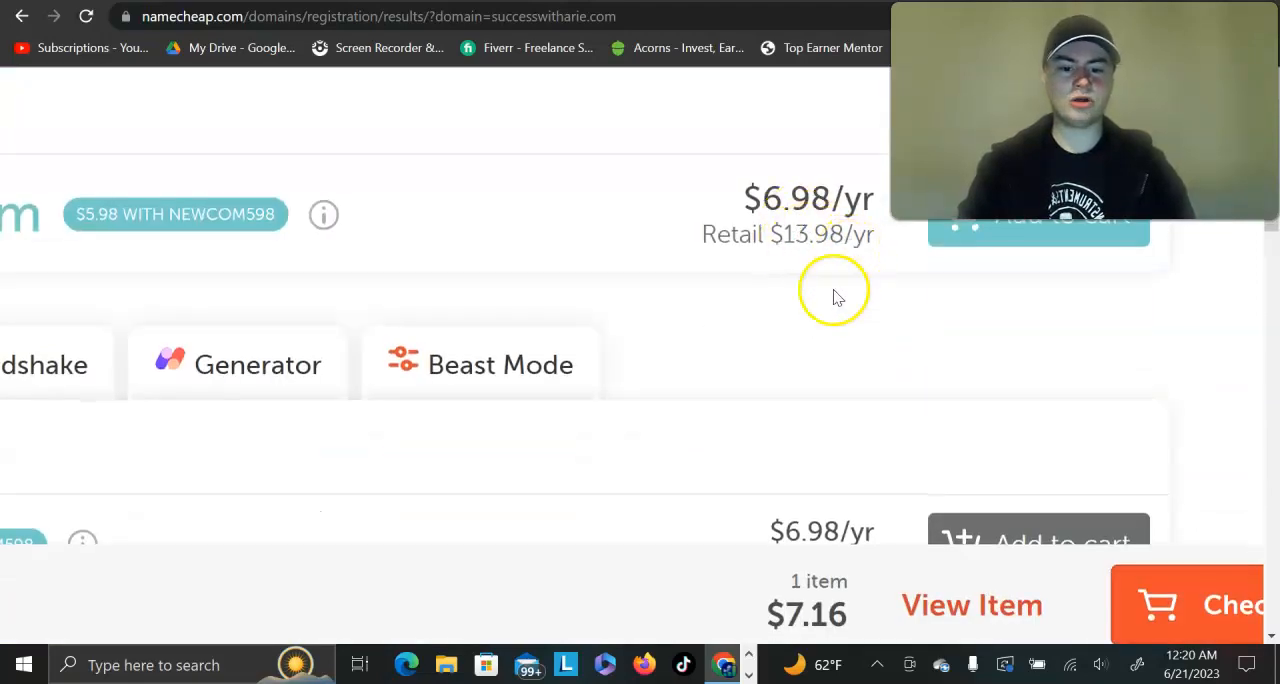
scroll(825, 305, up, 1)
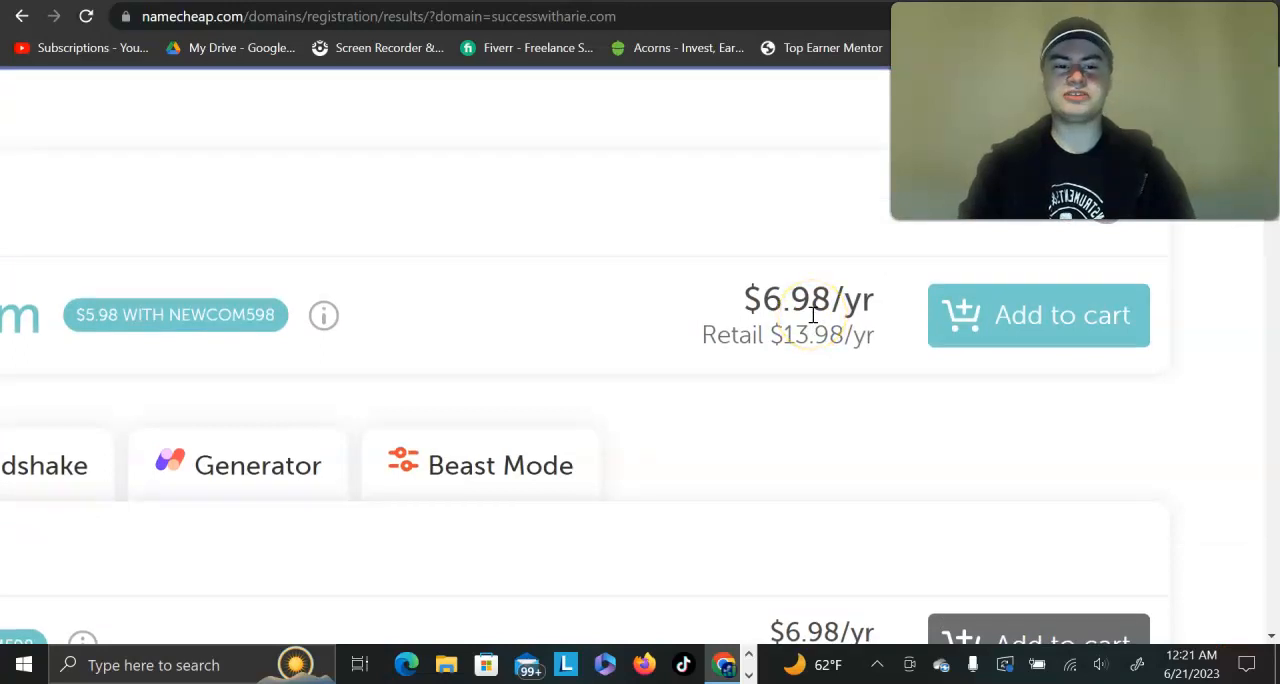
Step: Add profitsinfinite.com to the cart and proceed to checkout
scroll(813, 315, down, 3)
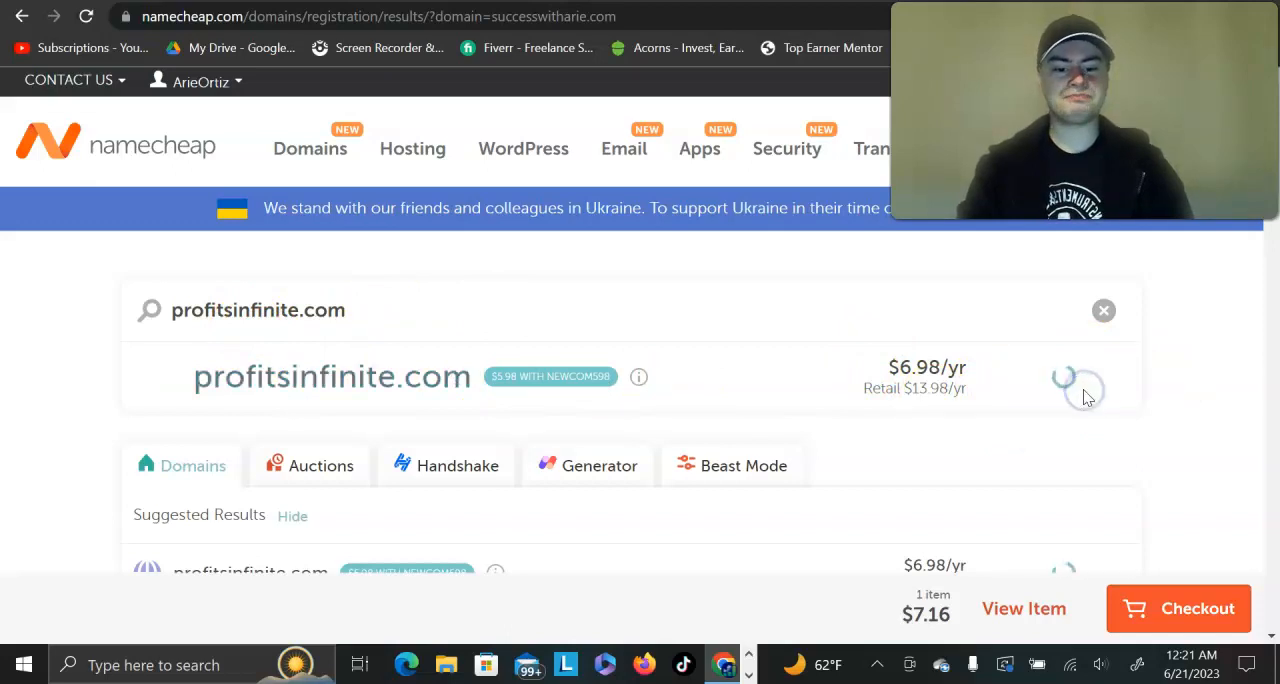
click(1214, 612)
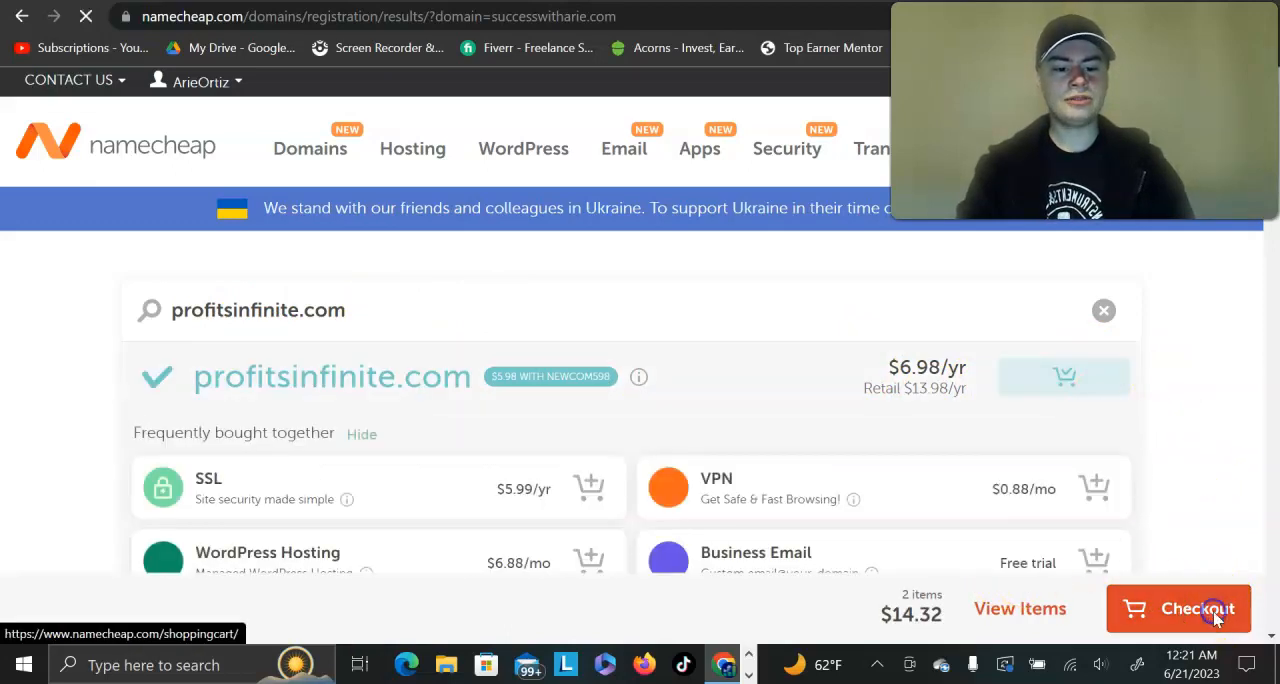
Step: Examine the two domain registrations, their privacy options and the optional add-on services in the shopping cart
scroll(829, 455, down, 2)
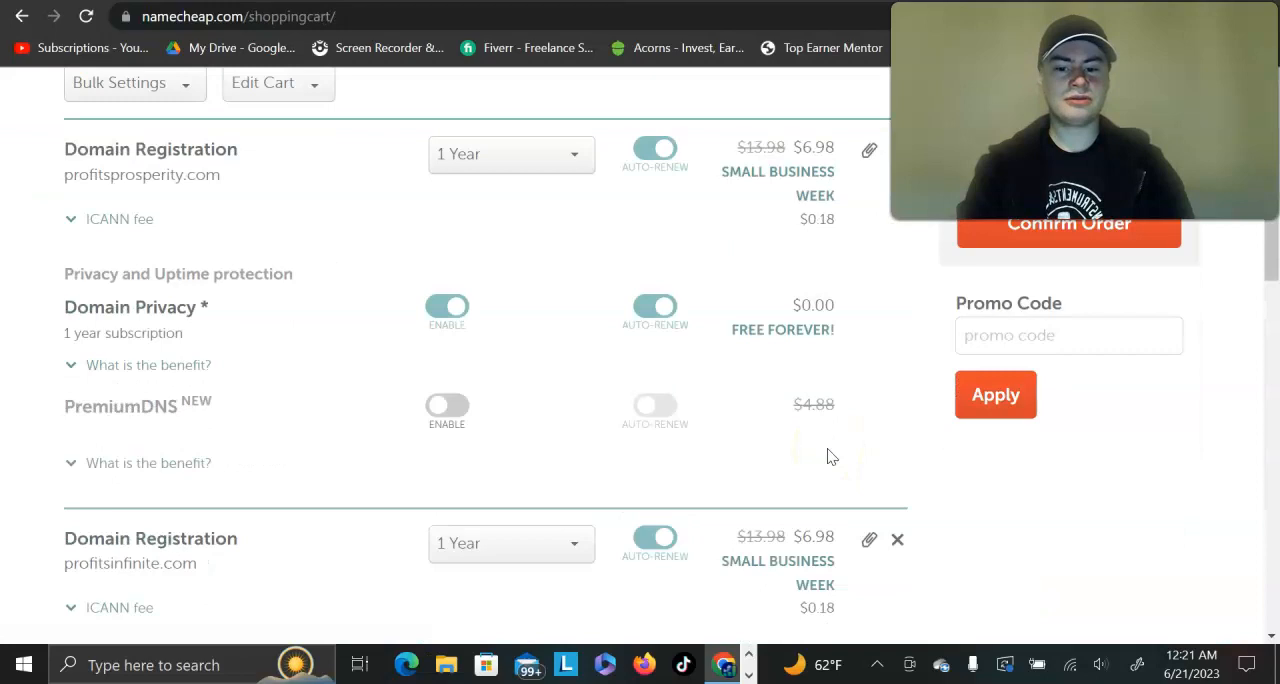
scroll(829, 452, down, 1)
scroll(829, 448, up, 1)
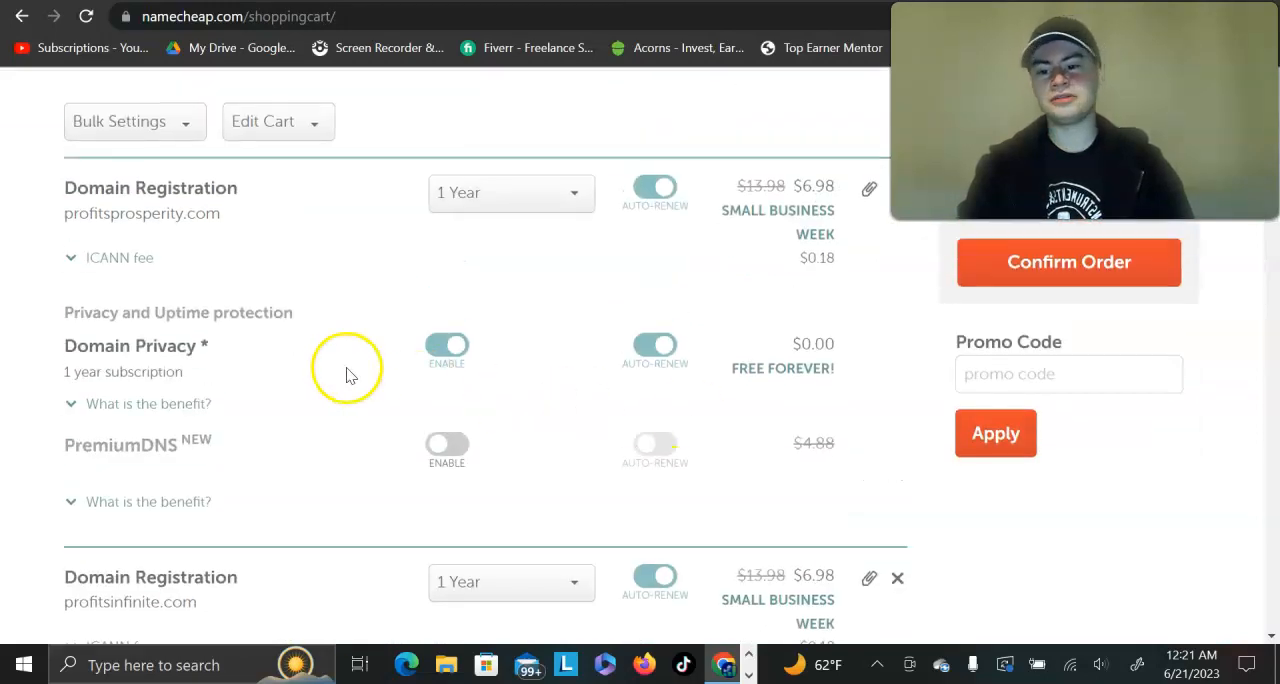
scroll(377, 354, down, 3)
scroll(377, 357, down, 4)
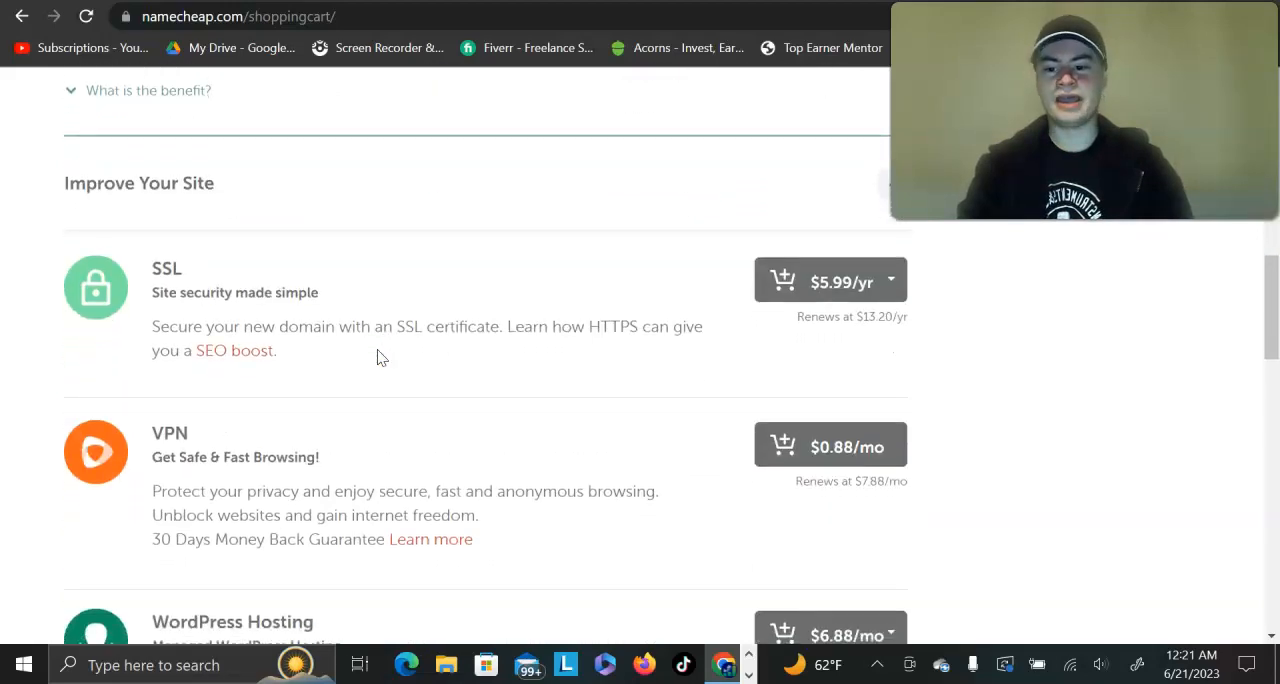
scroll(377, 357, down, 3)
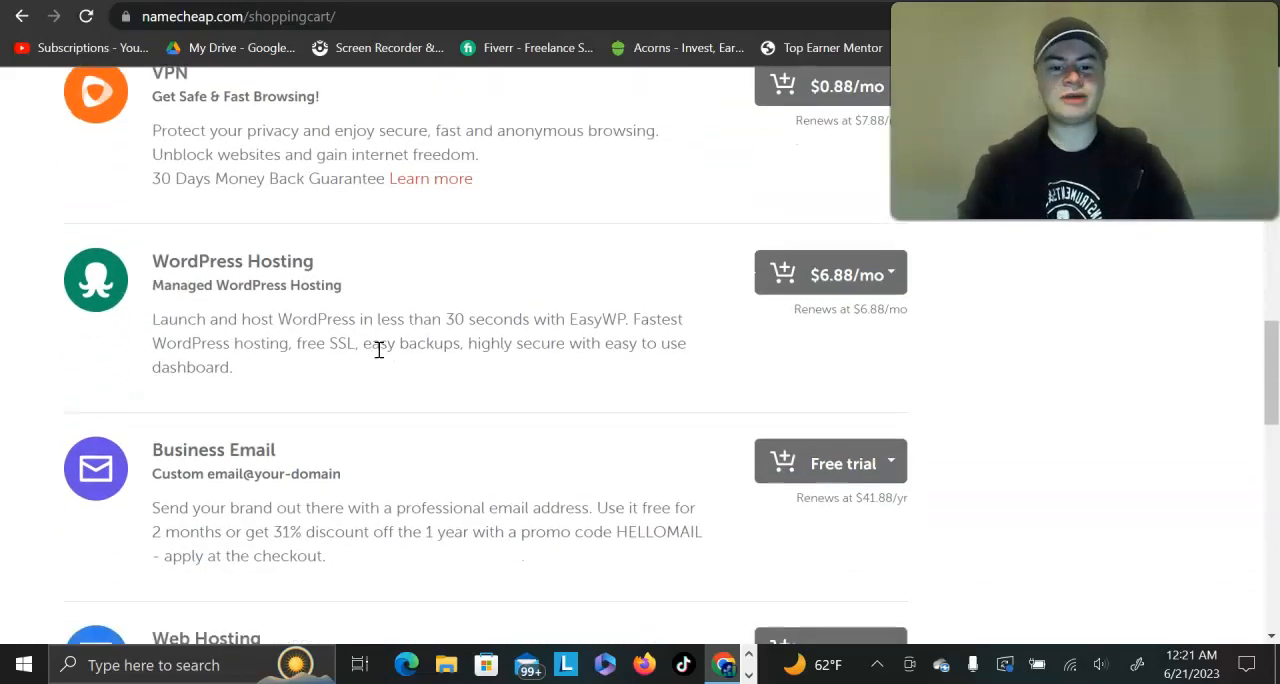
scroll(379, 352, down, 2)
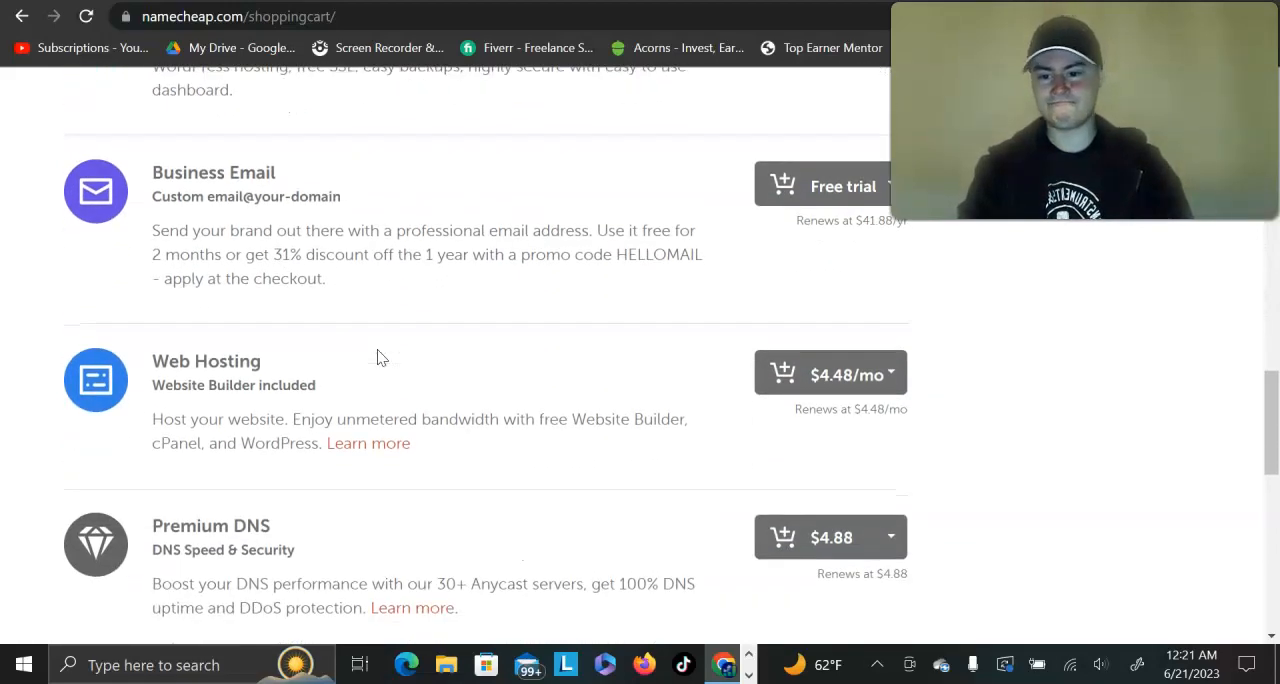
scroll(377, 357, up, 1)
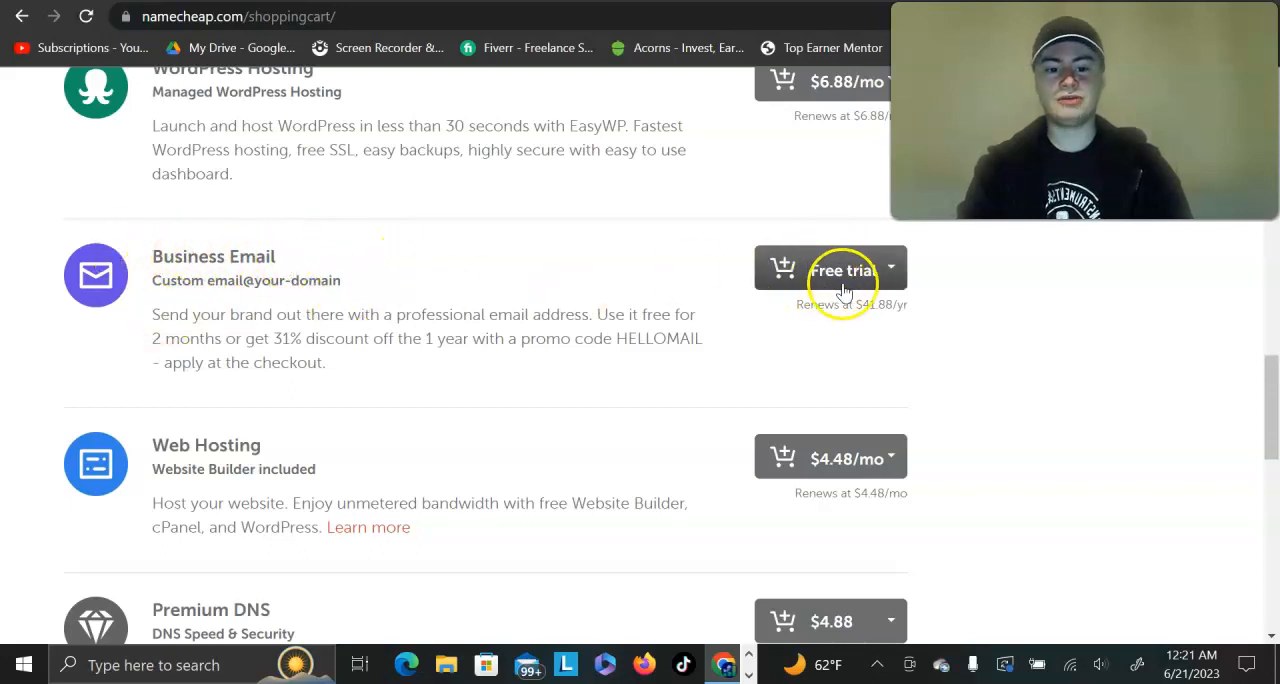
scroll(482, 357, down, 2)
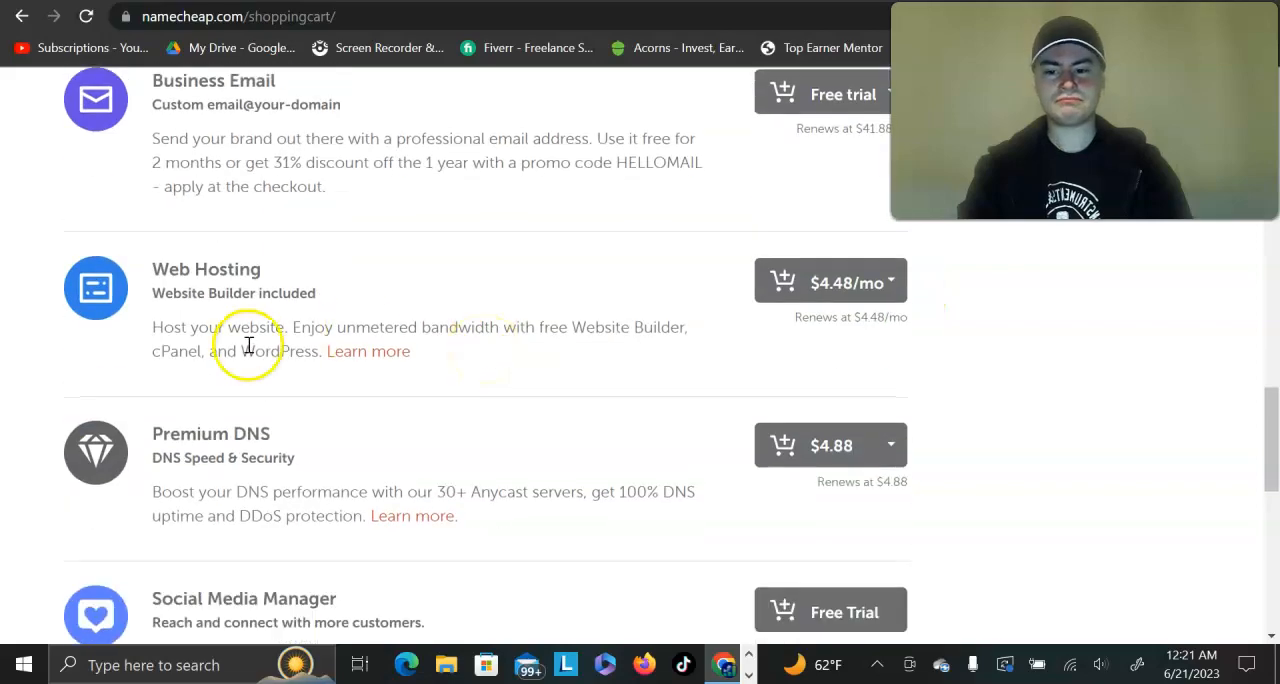
scroll(249, 345, down, 7)
scroll(249, 345, up, 15)
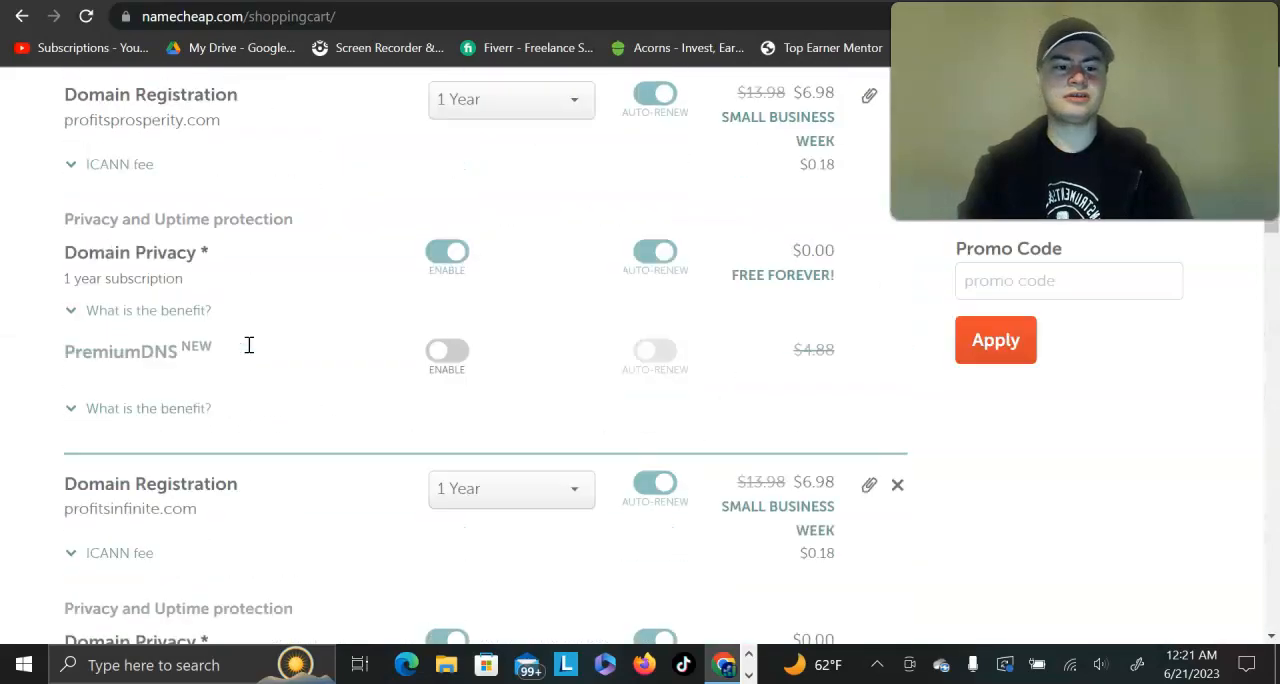
scroll(249, 345, up, 3)
scroll(249, 400, down, 1)
scroll(243, 402, up, 1)
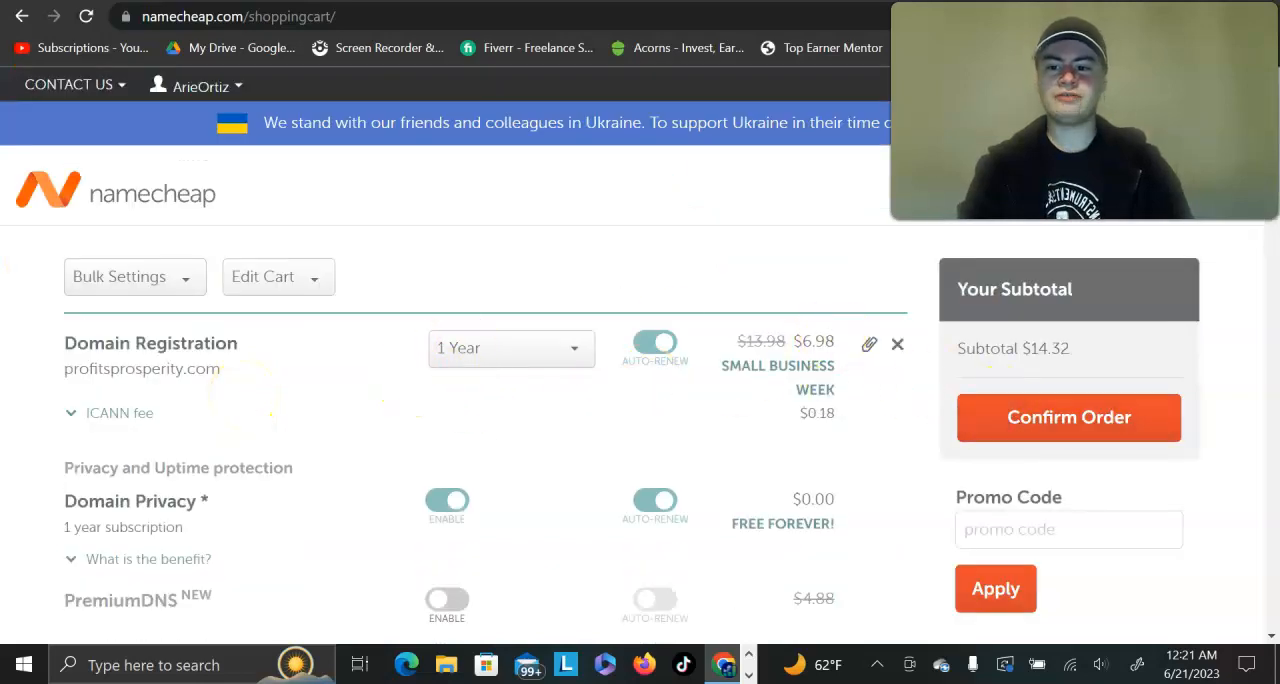
Step: Leave the shopping cart and open the account's Domain List from the Namecheap home page
click(148, 190)
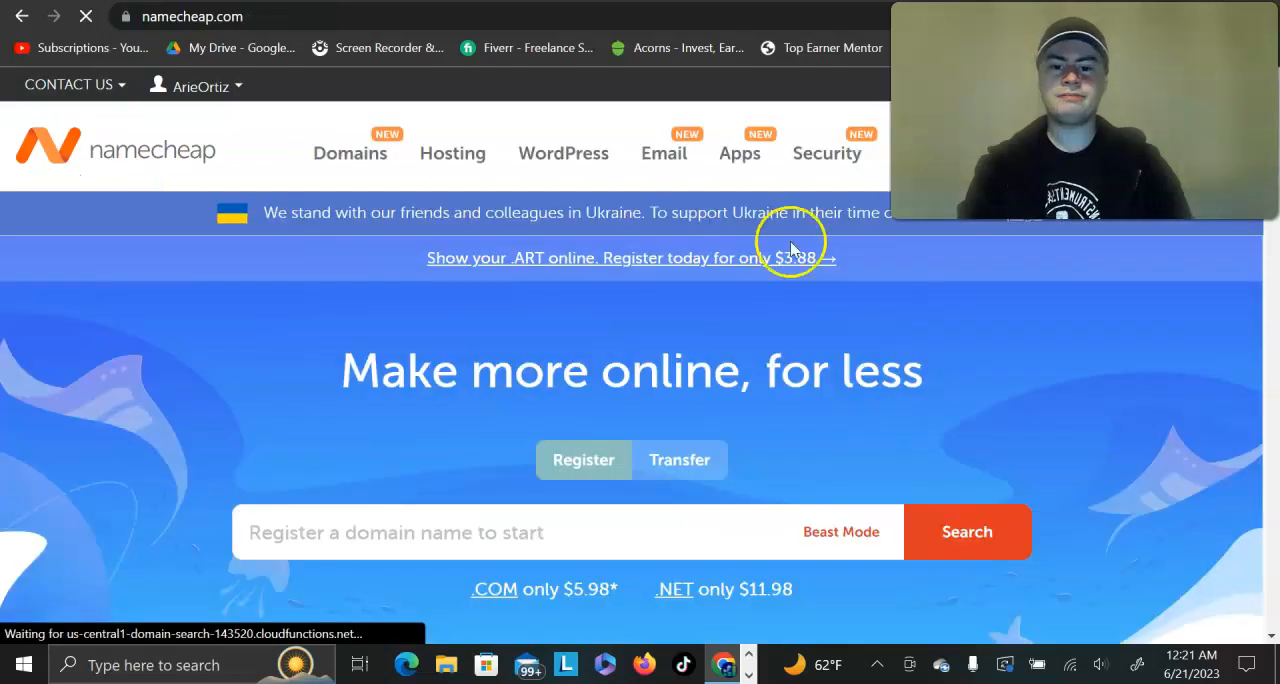
scroll(1220, 291, up, 3)
scroll(1220, 291, up, 1)
mouse_move(1112, 229)
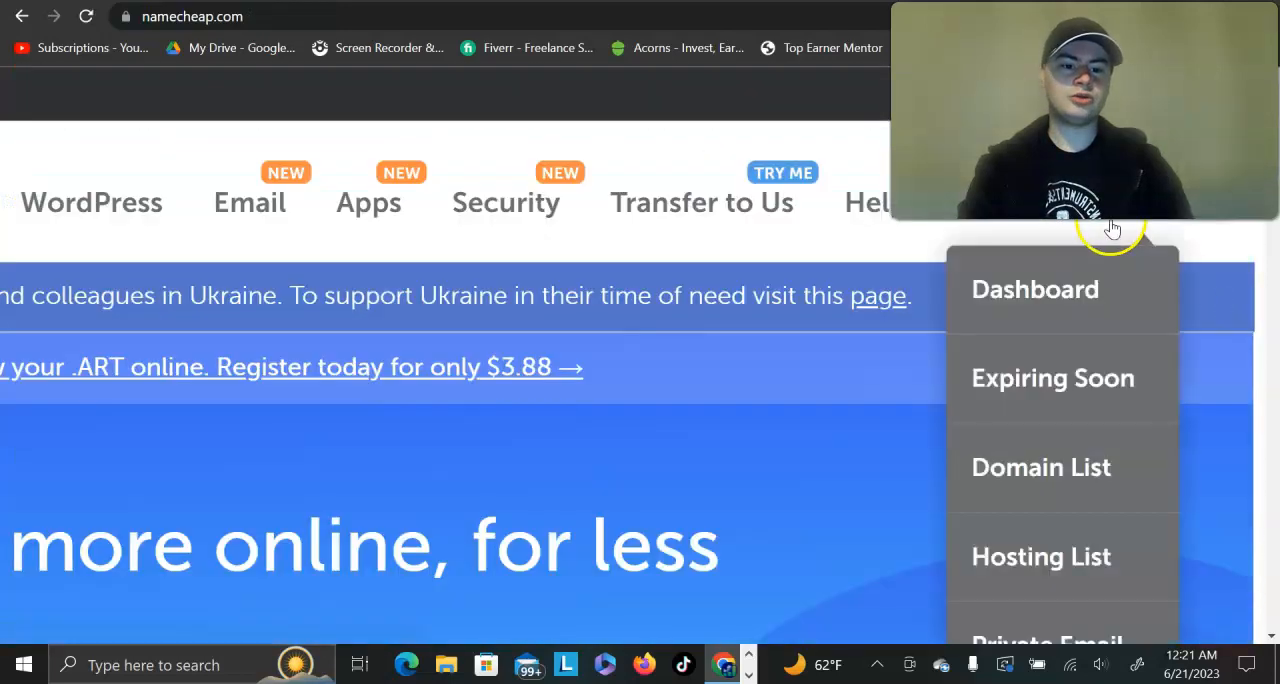
click(1114, 476)
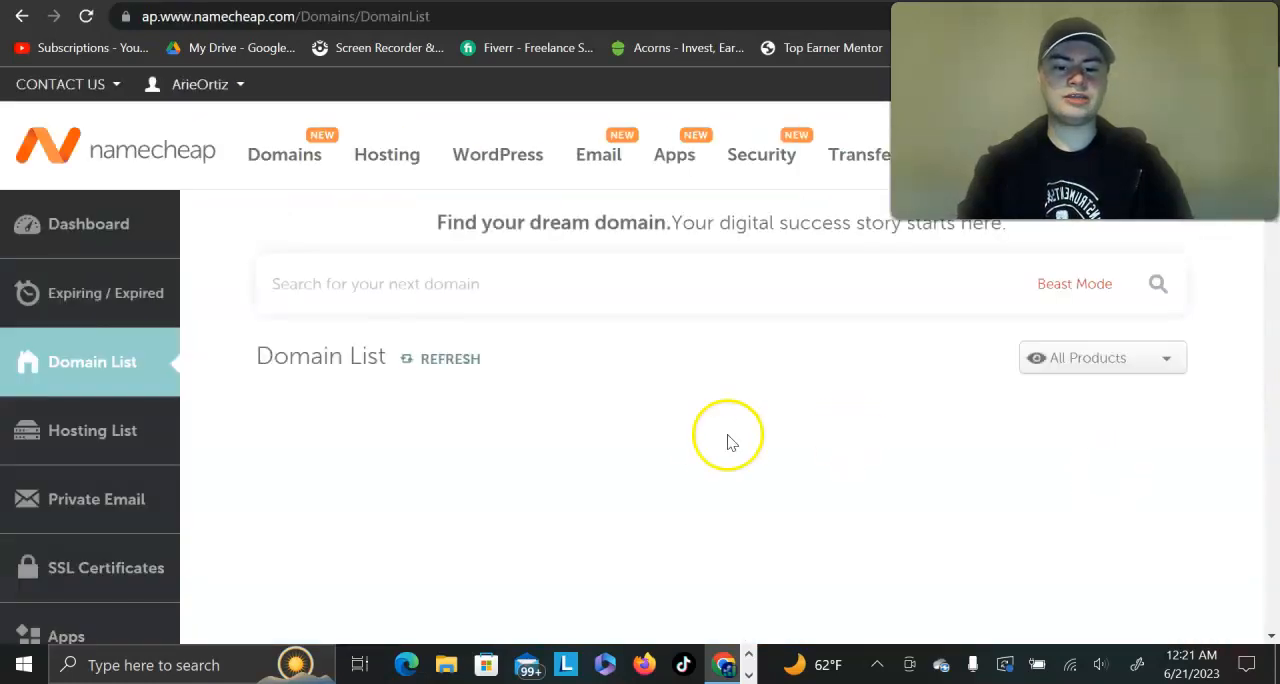
Step: Examine the owned domains in the Domain List and switch to the Canva slide about setting up a URL redirect
scroll(716, 445, down, 2)
scroll(716, 450, down, 7)
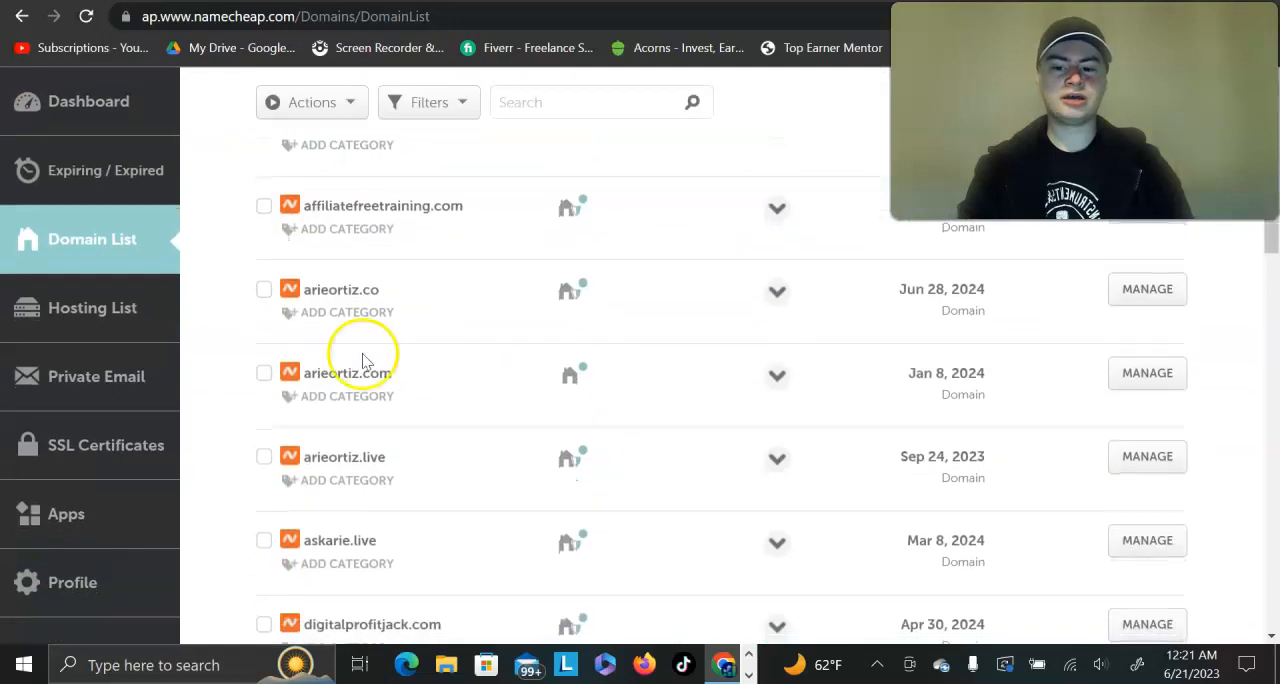
scroll(361, 558, down, 10)
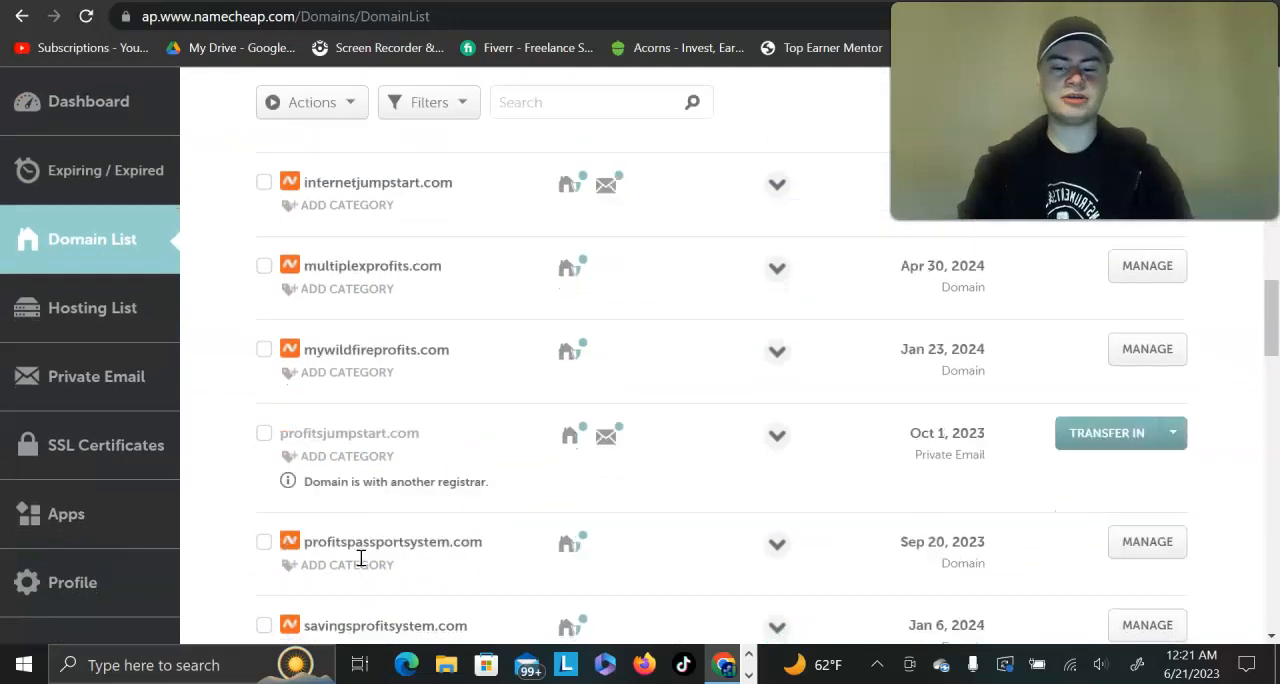
scroll(361, 558, down, 4)
scroll(361, 558, up, 8)
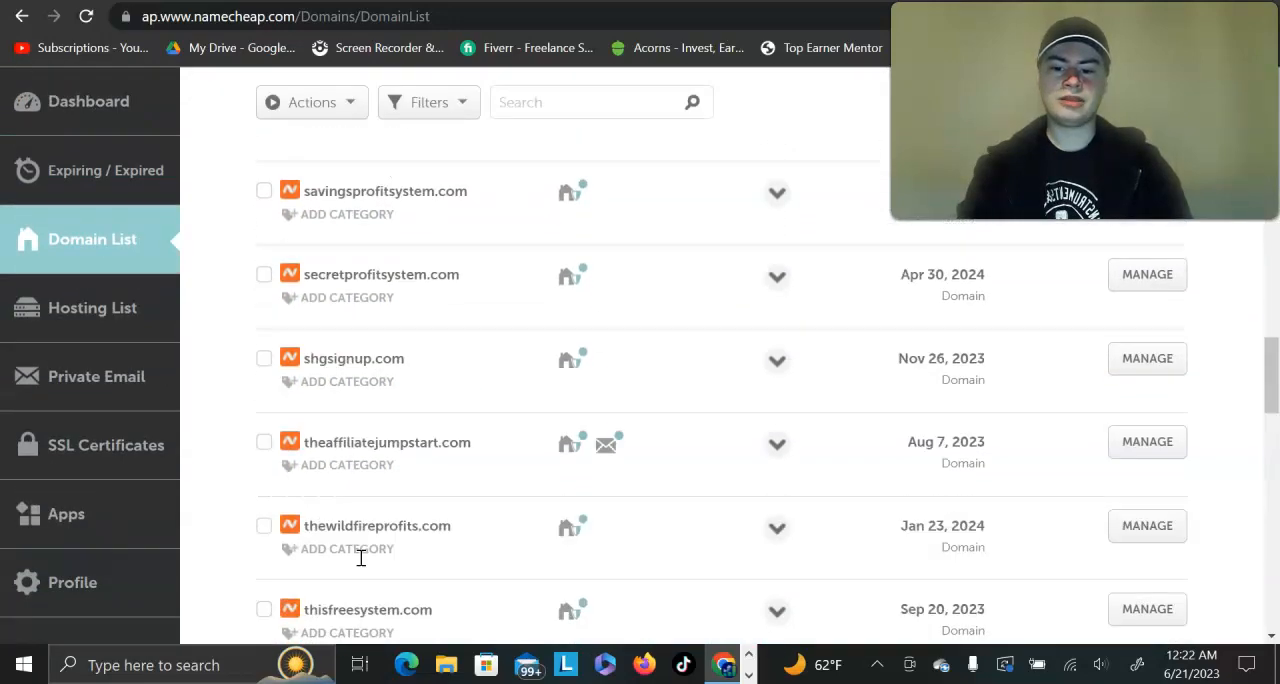
scroll(361, 558, up, 1)
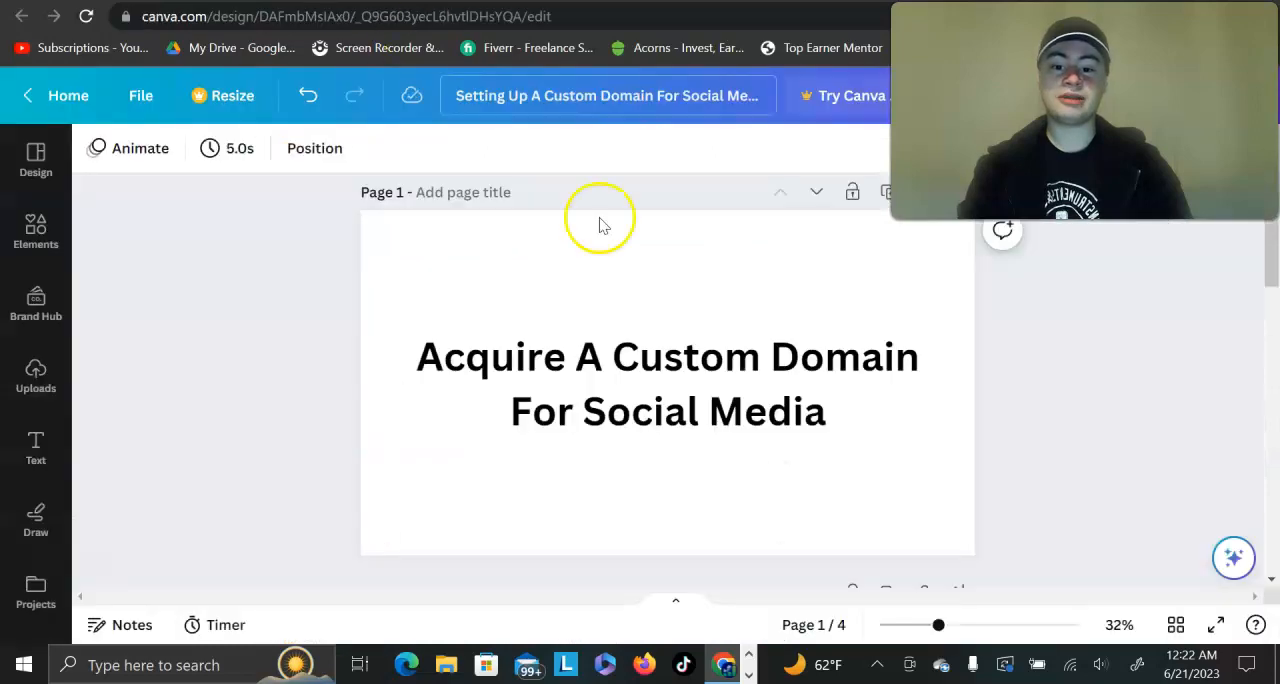
scroll(629, 257, down, 5)
scroll(835, 395, up, 1)
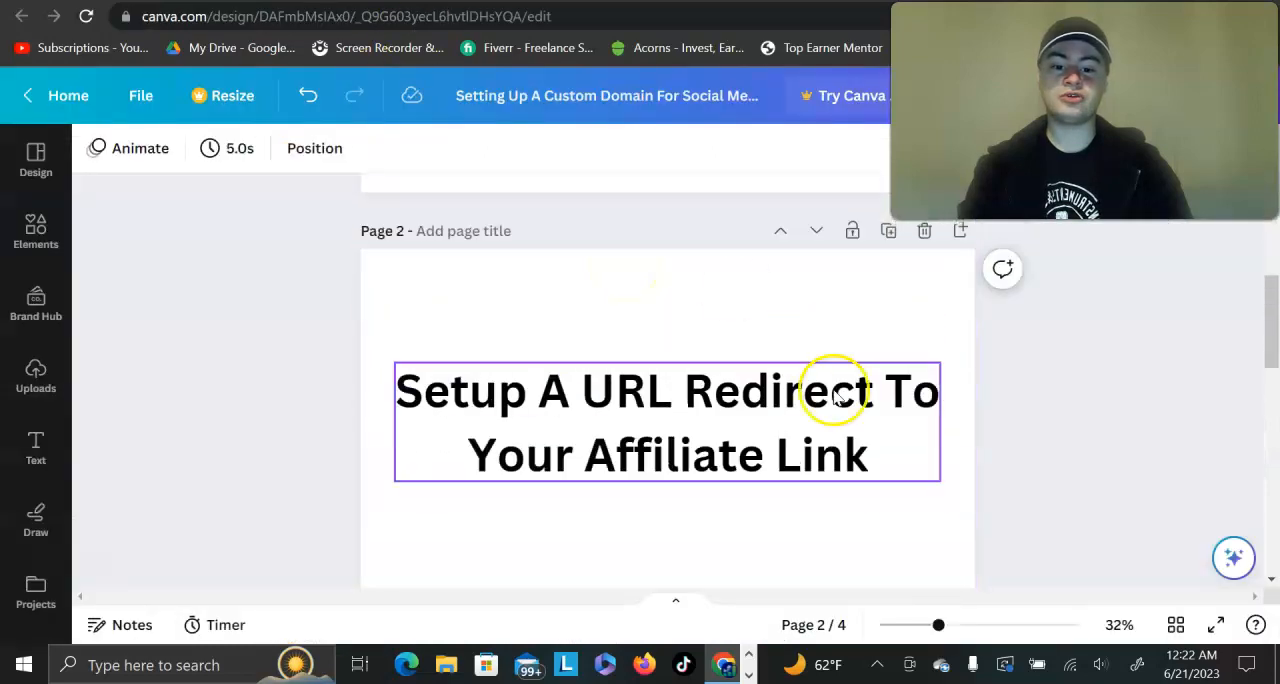
Step: Return to the Namecheap Domain List and open the management page of the personal .com domain expiring Jan 8, 2024
scroll(633, 452, down, 1)
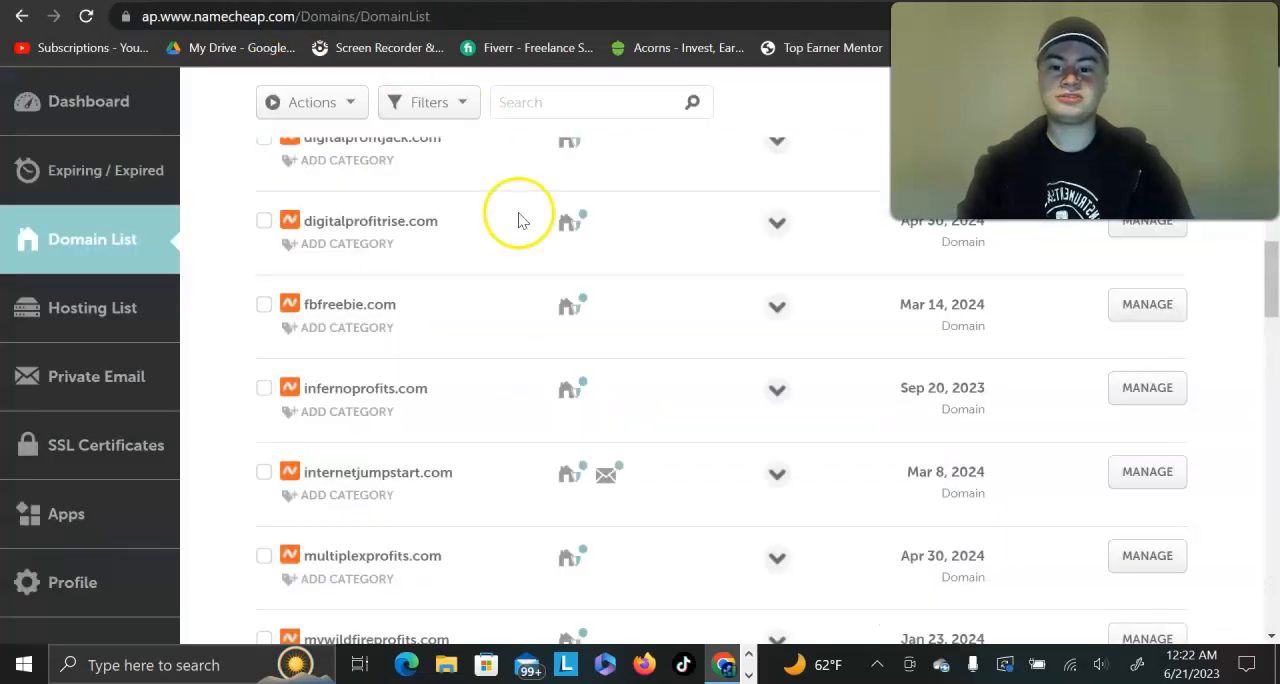
scroll(517, 214, down, 1)
scroll(517, 214, up, 1)
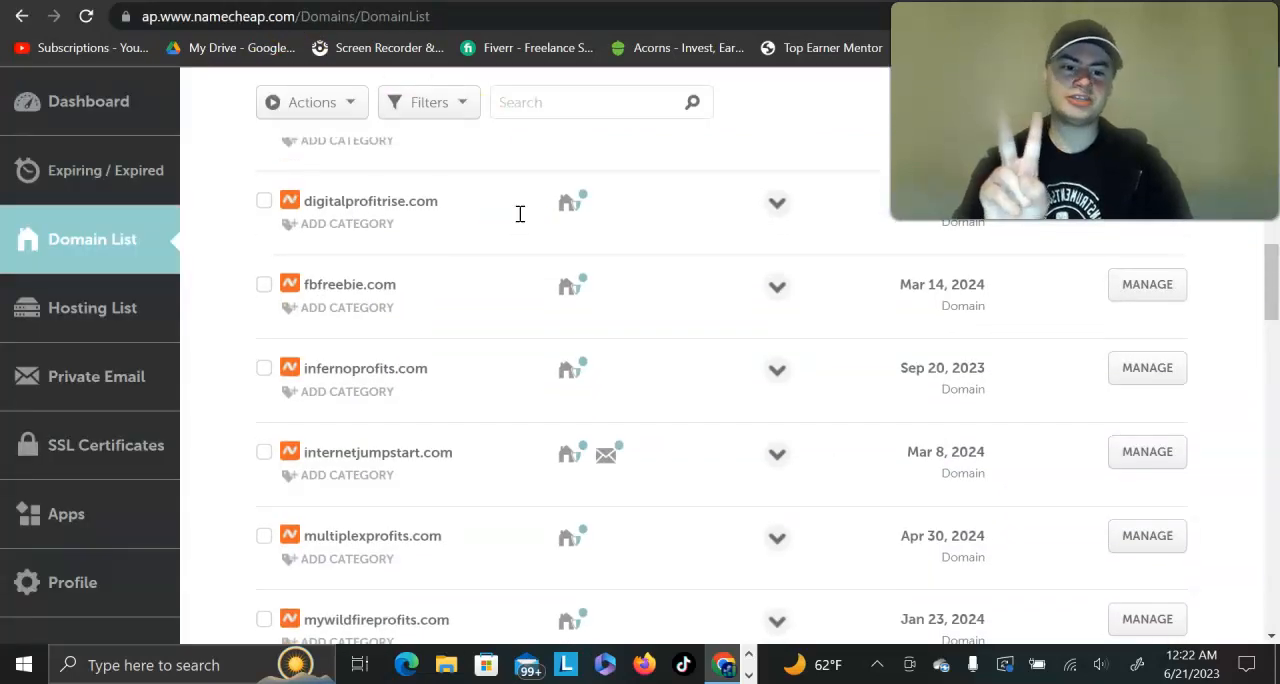
scroll(520, 214, up, 5)
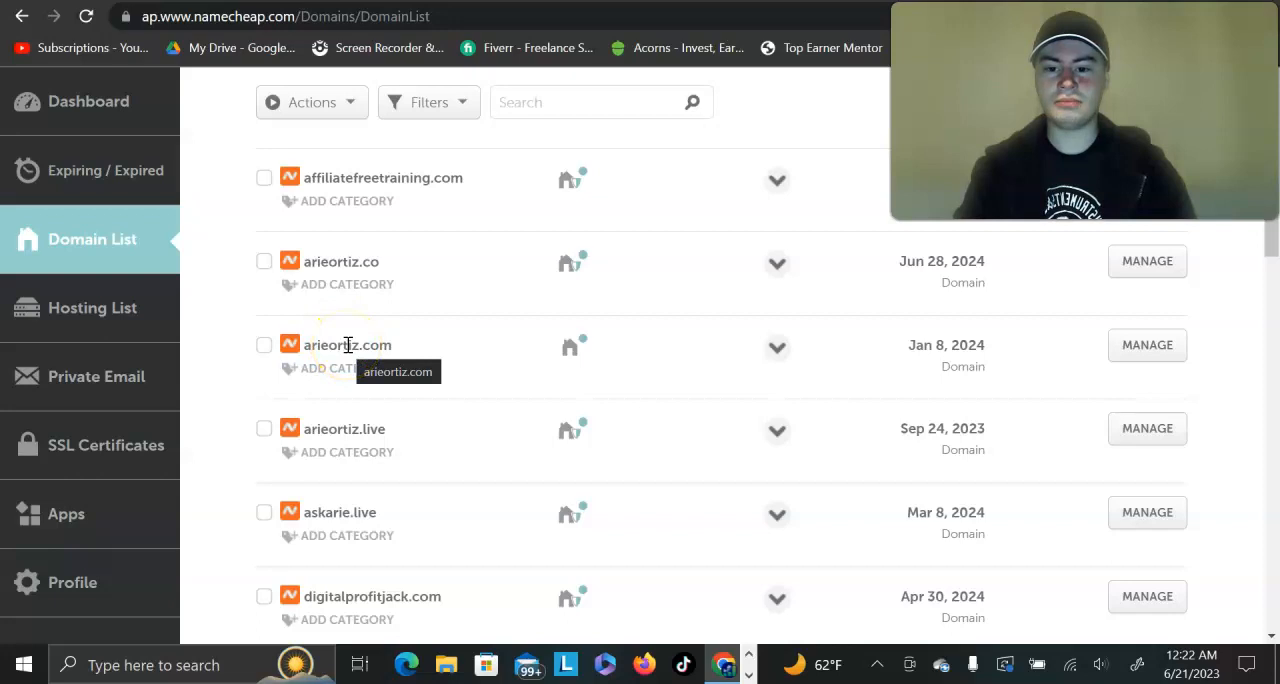
click(1145, 345)
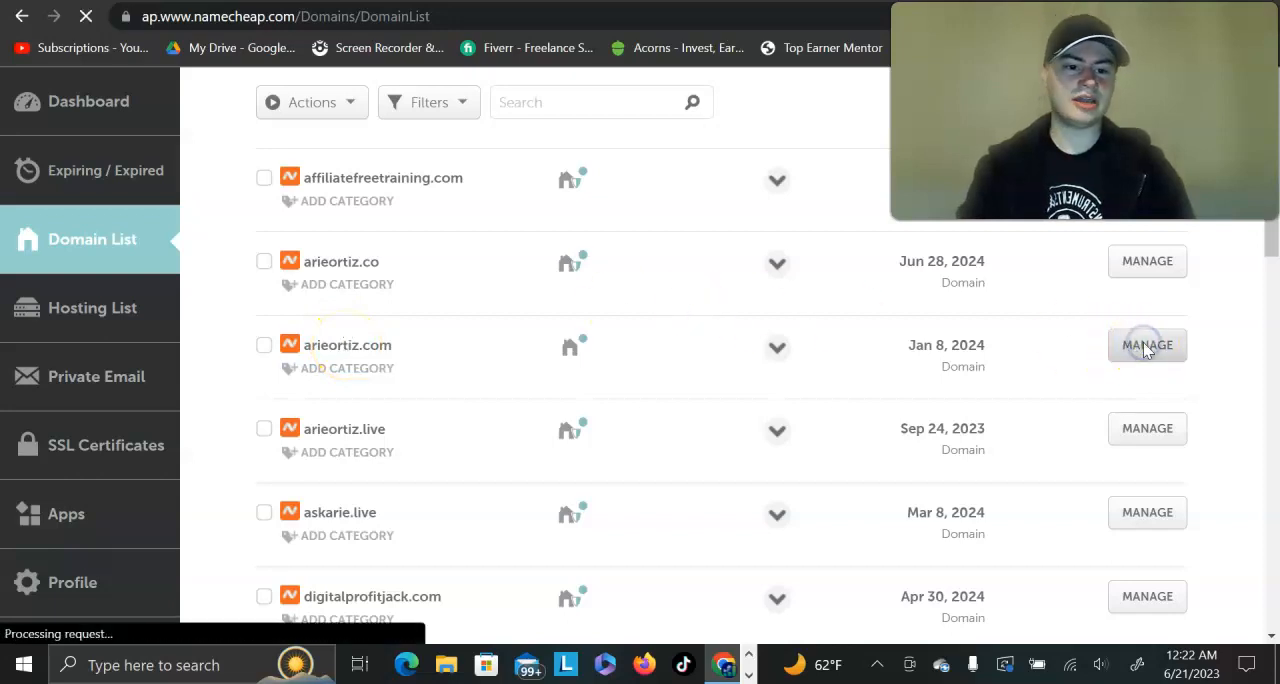
Step: Examine the nameserver, Redirect Domain and Redirect Email settings of the personal domain
scroll(934, 366, down, 3)
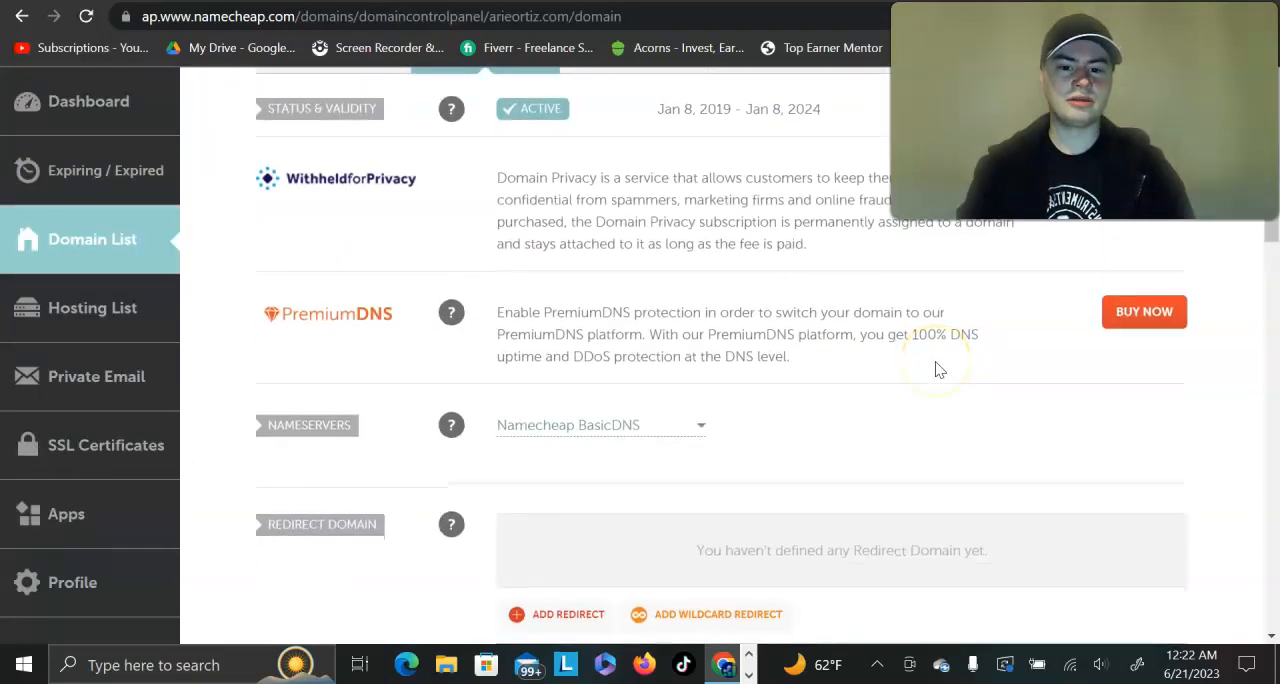
scroll(938, 369, down, 5)
scroll(938, 369, up, 3)
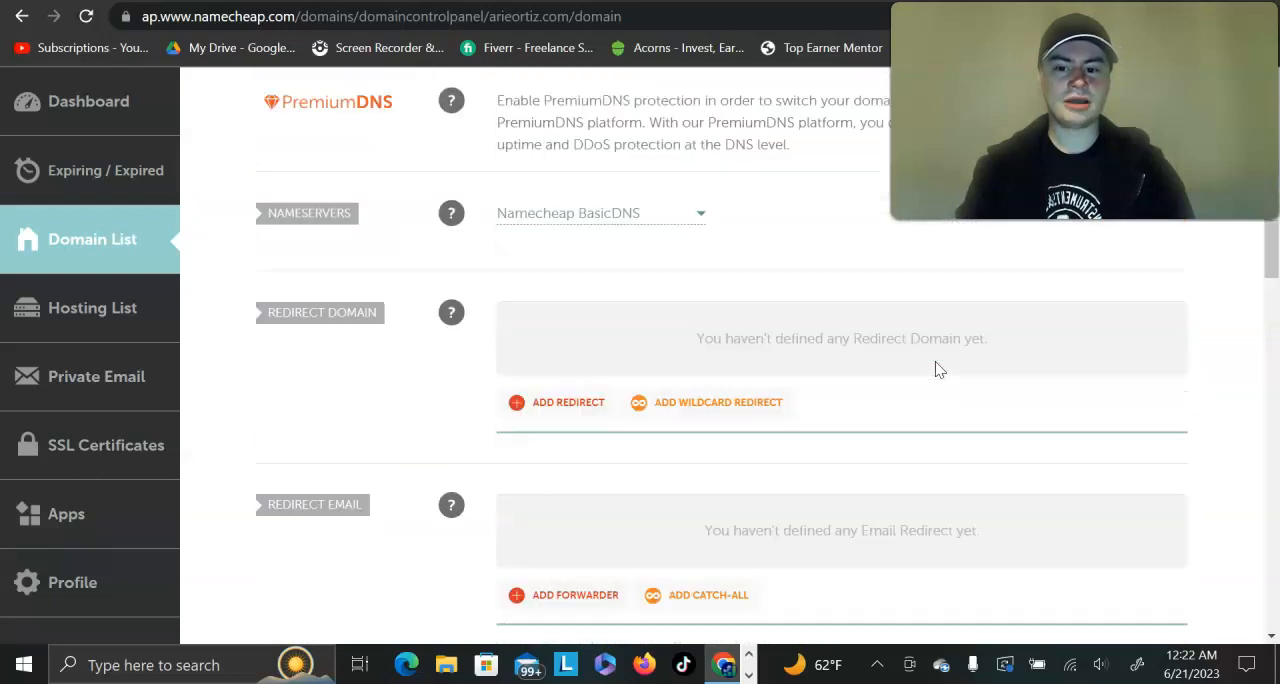
scroll(938, 369, up, 1)
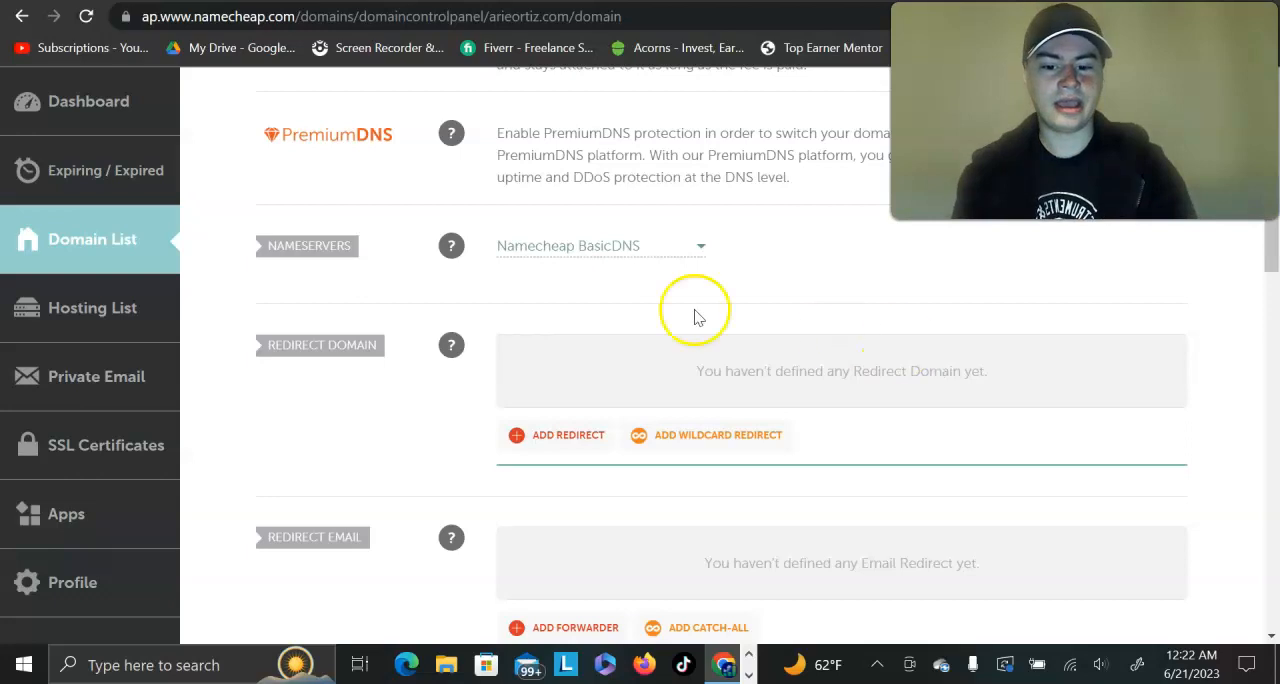
scroll(516, 303, down, 1)
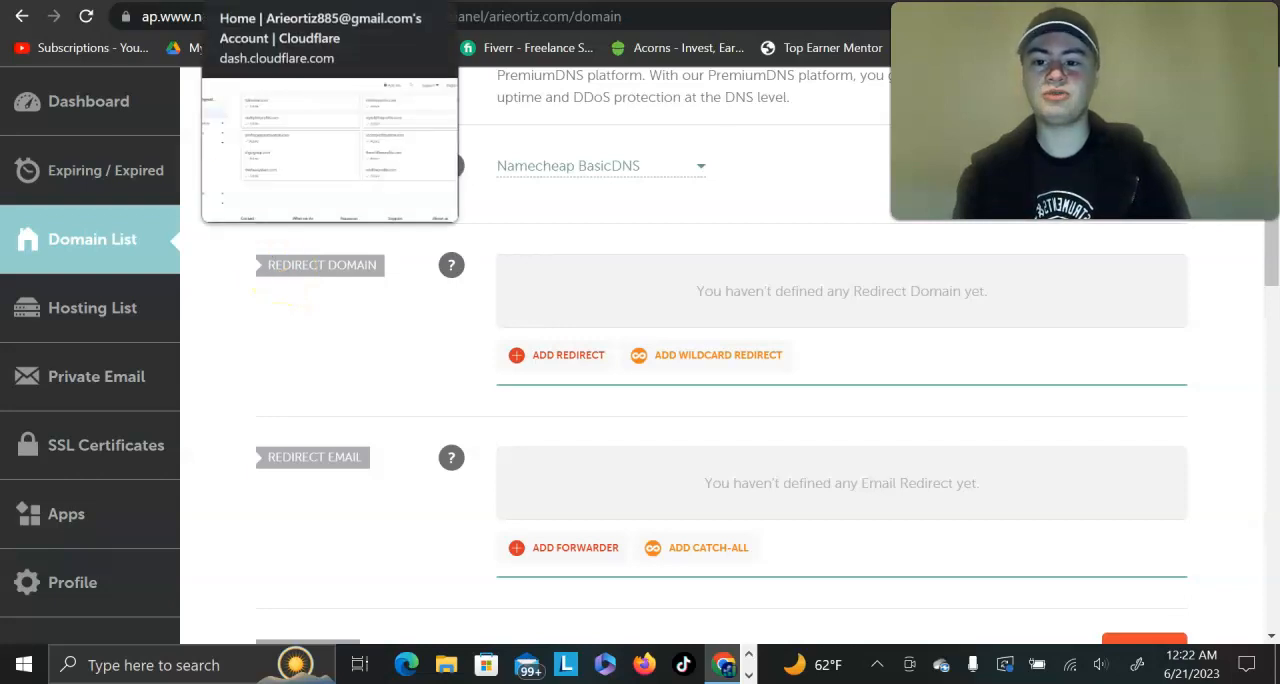
Step: Switch to the Cloudflare dashboard to examine its list of websites, and return to the domain's Namecheap settings
click(270, 1)
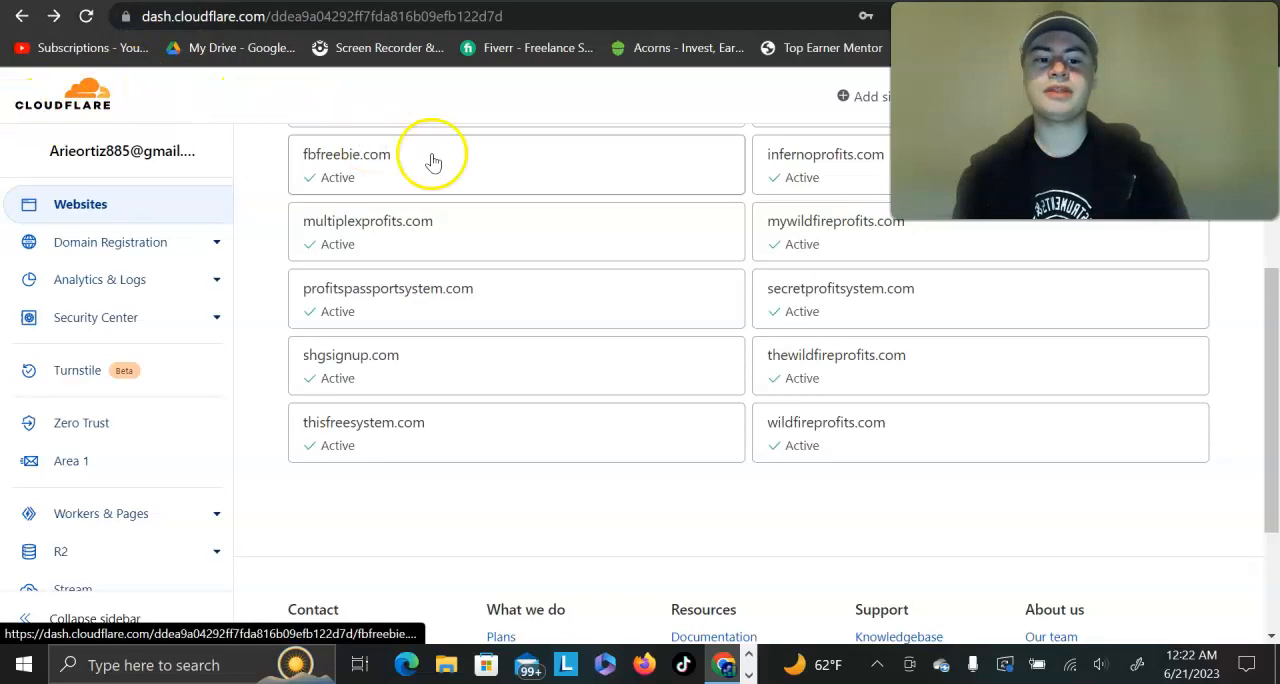
scroll(430, 158, up, 3)
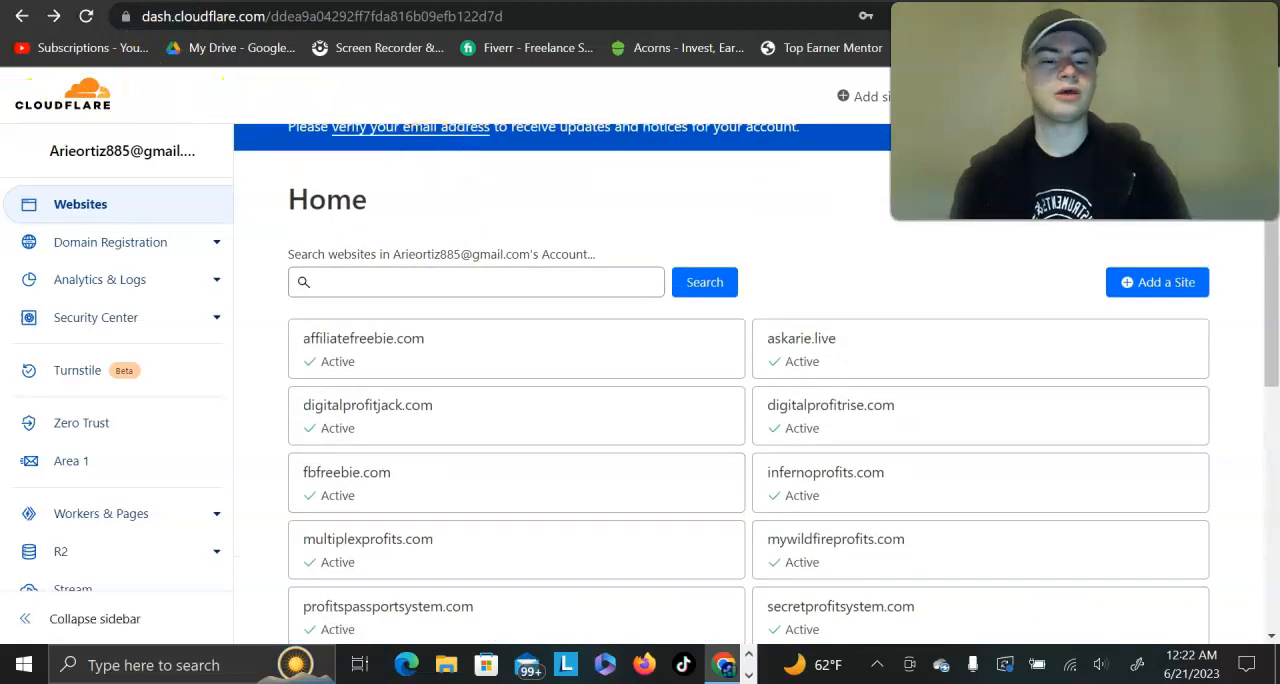
click(195, 1)
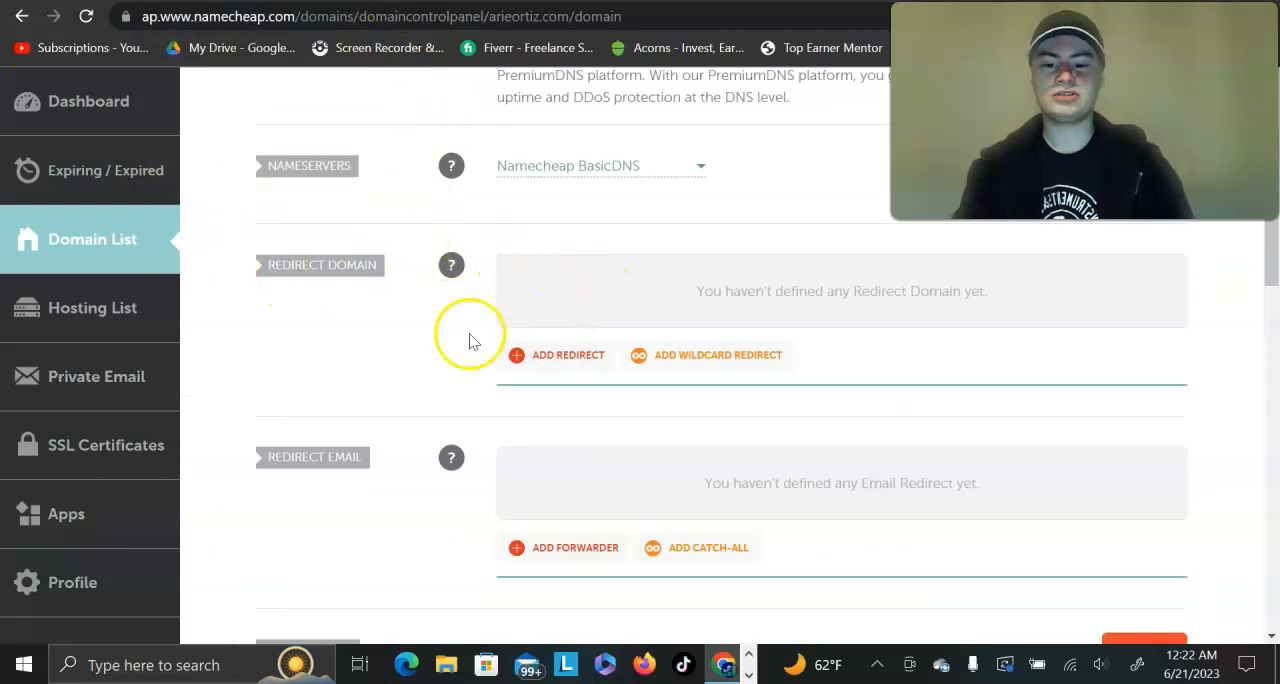
Step: Add a new redirect entry to the Redirect Domain settings of the personal domain
scroll(401, 276, up, 2)
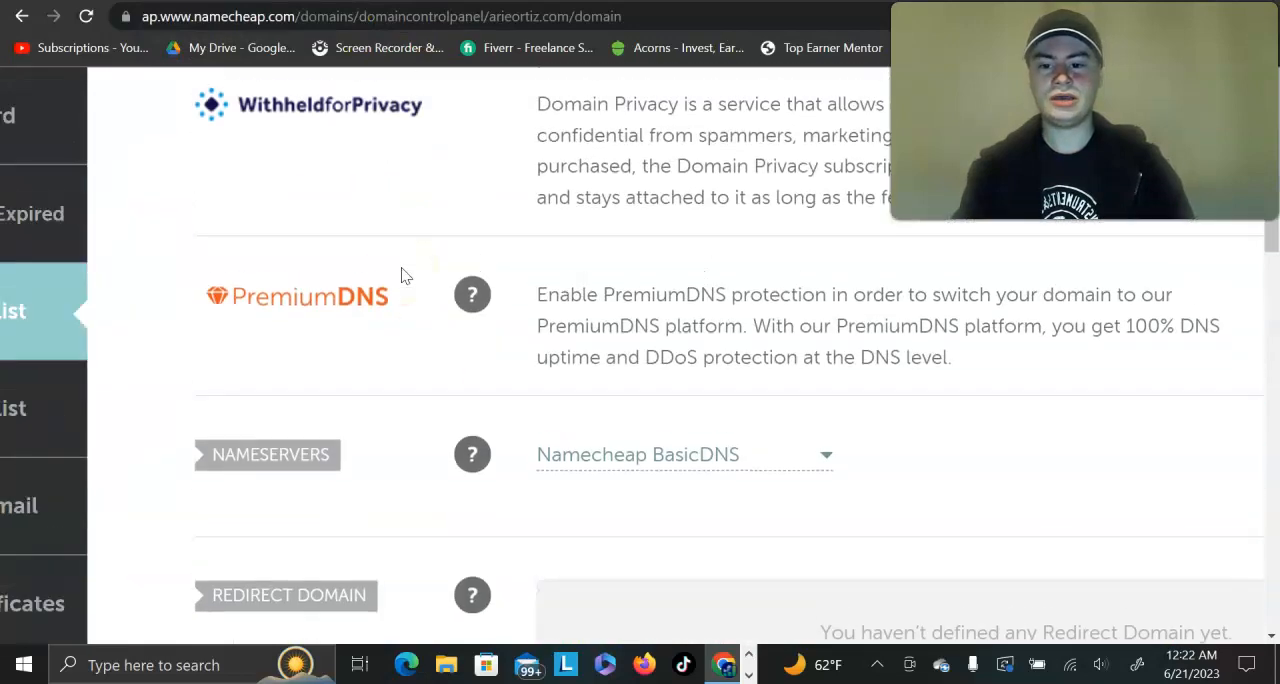
scroll(401, 276, down, 2)
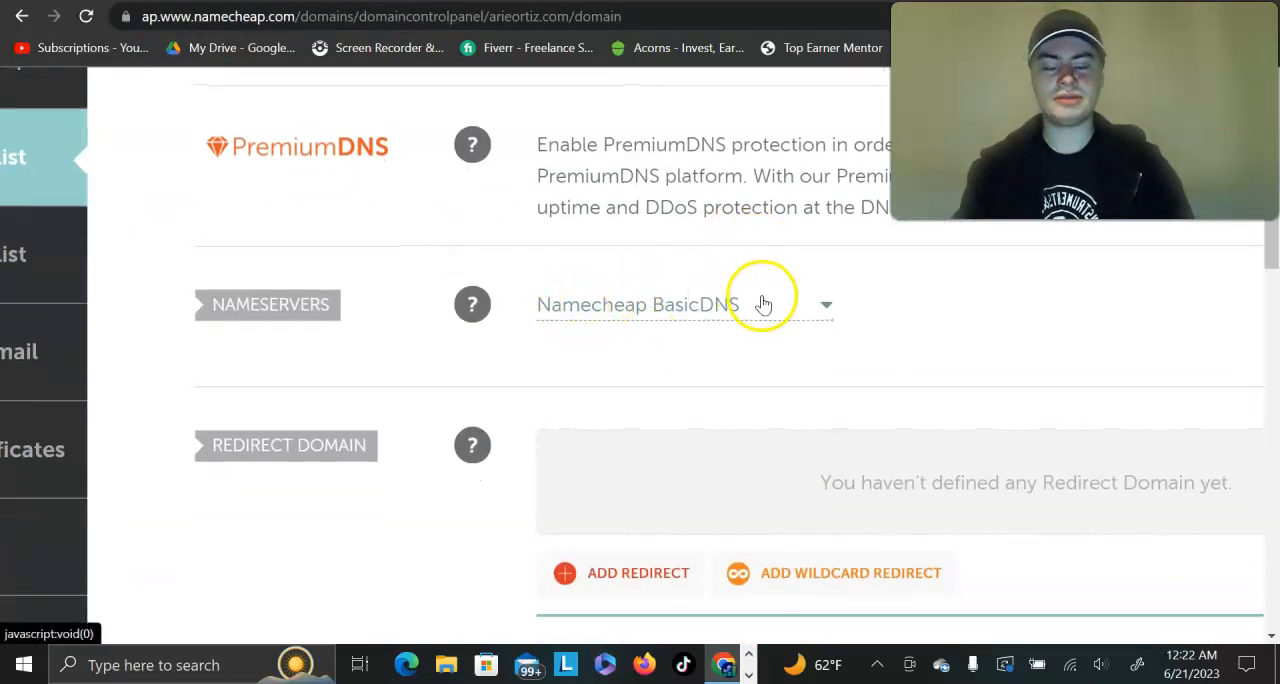
scroll(571, 334, down, 2)
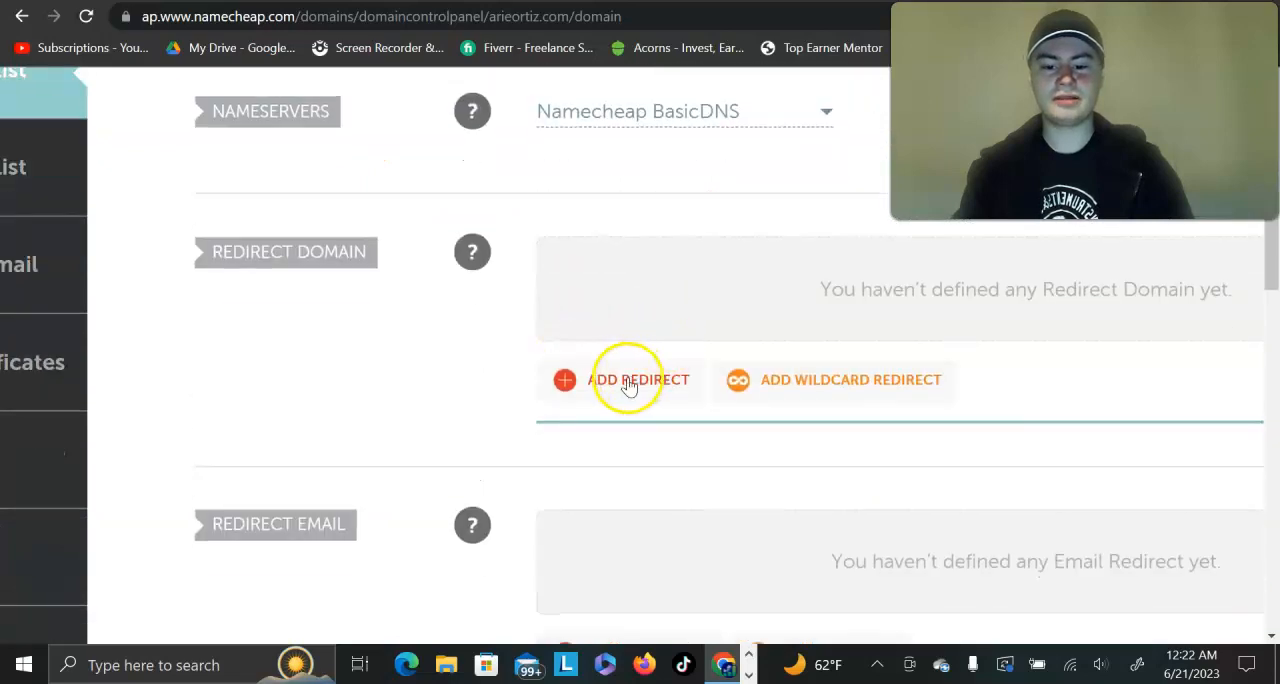
click(627, 384)
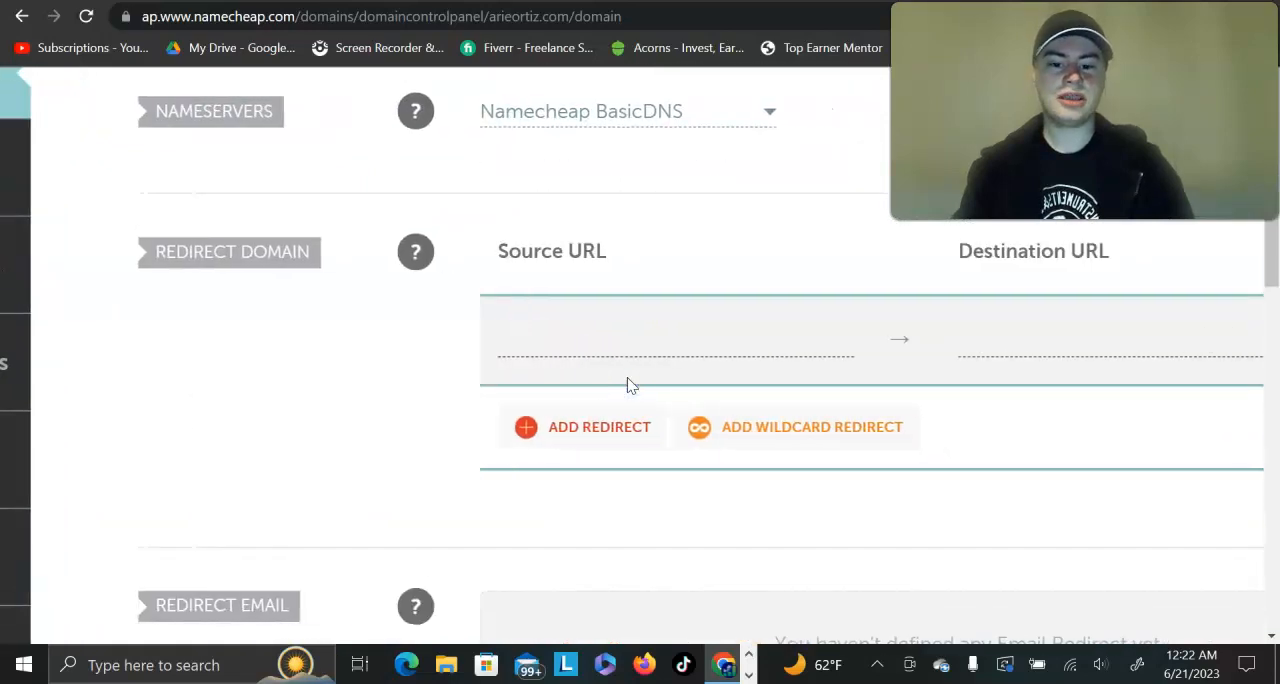
Step: Copy the personal domain name from the page heading and enter it as the new redirect's source URL
scroll(629, 378, up, 1)
click(579, 376)
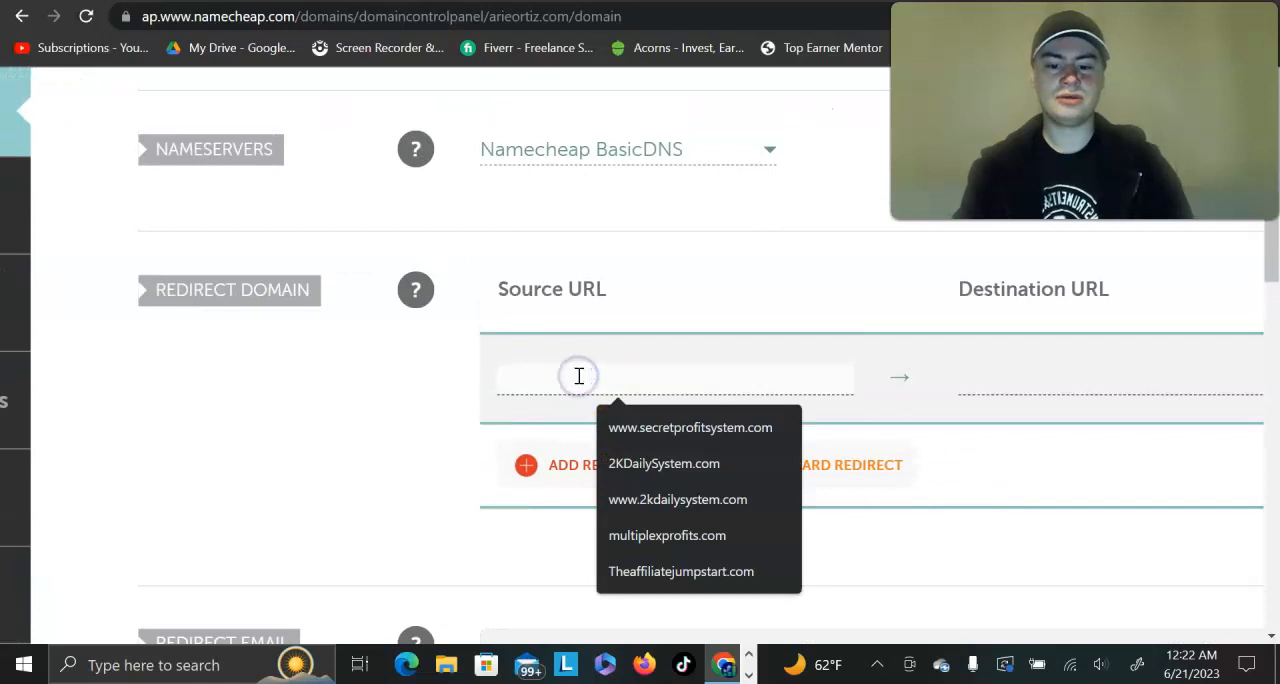
scroll(579, 376, up, 10)
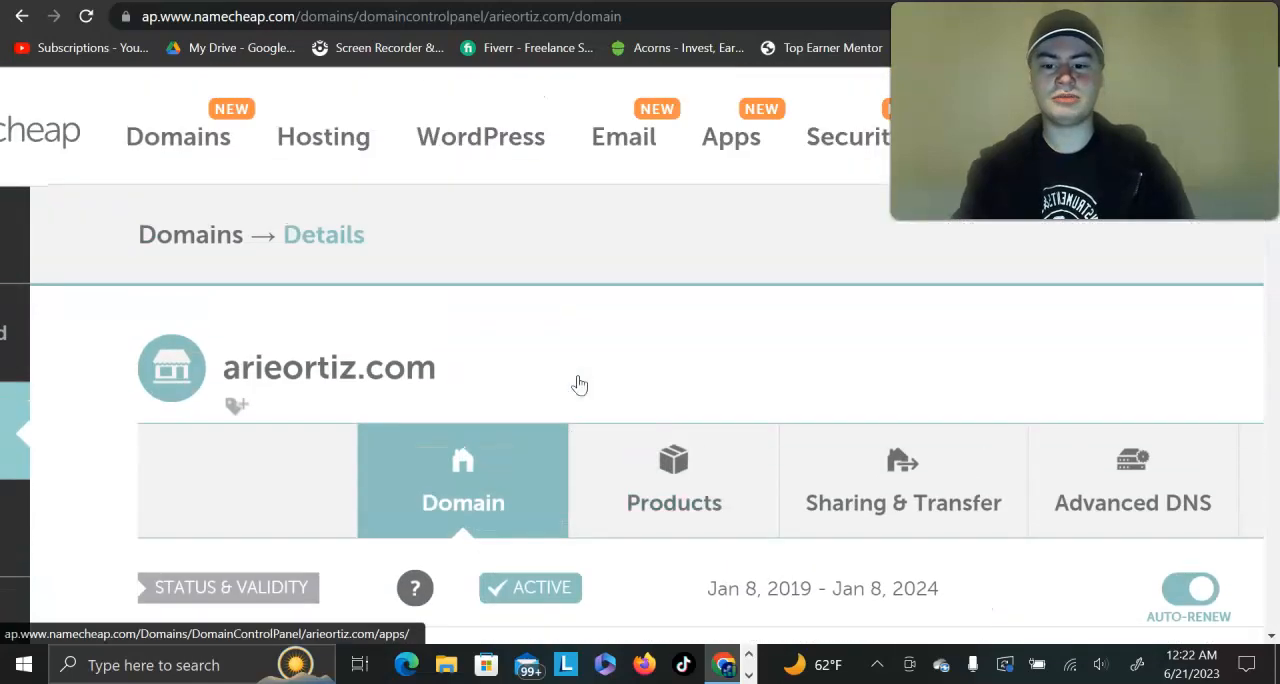
drag(386, 372, 173, 372)
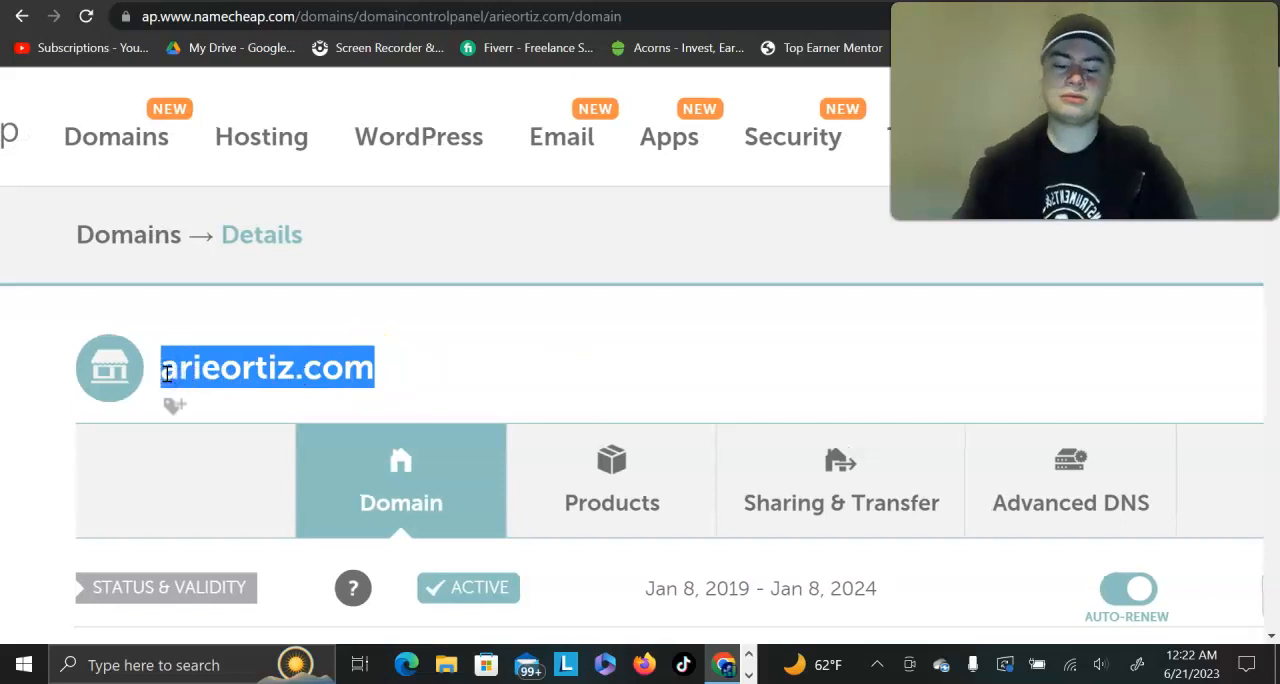
scroll(167, 372, down, 8)
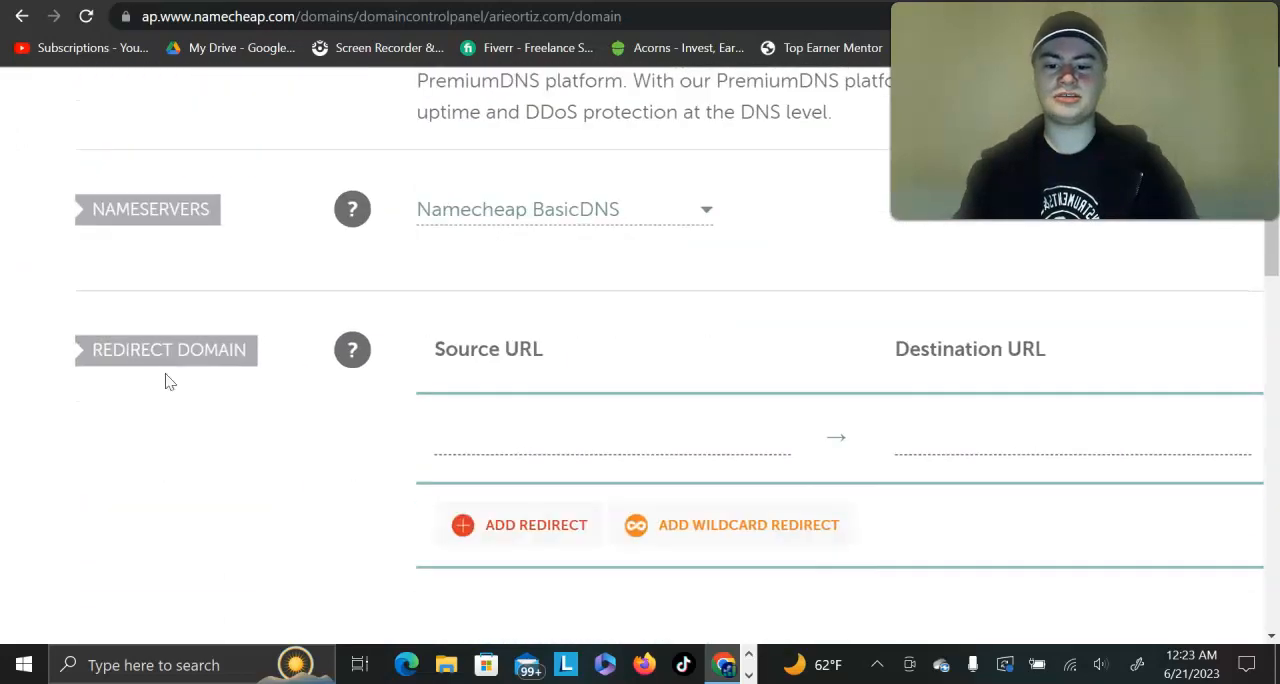
click(491, 432)
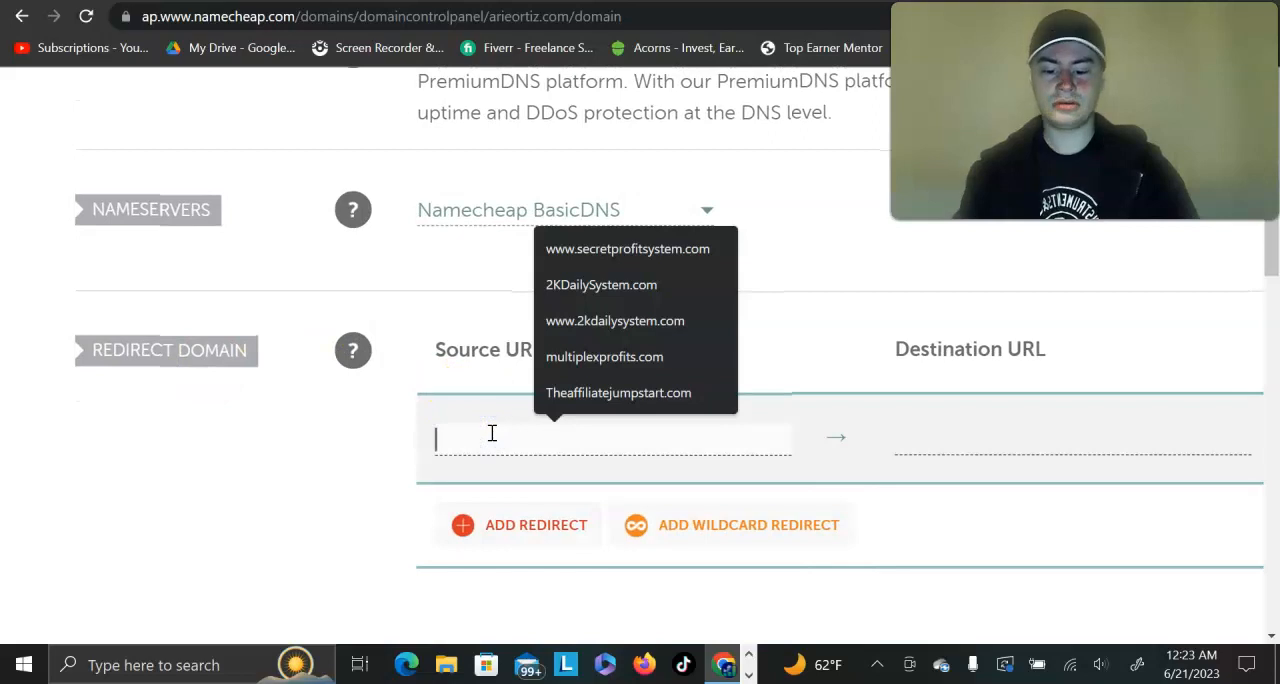
text(arieortiz.com)
scroll(491, 432, right, 3)
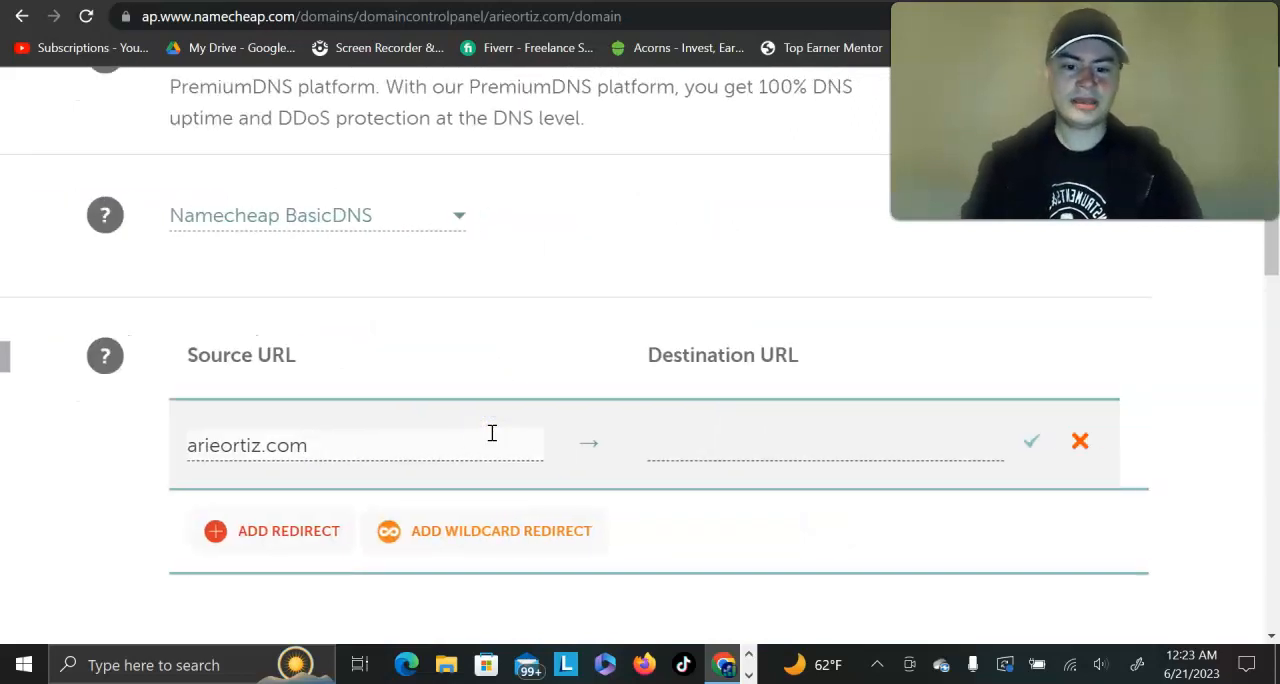
click(731, 446)
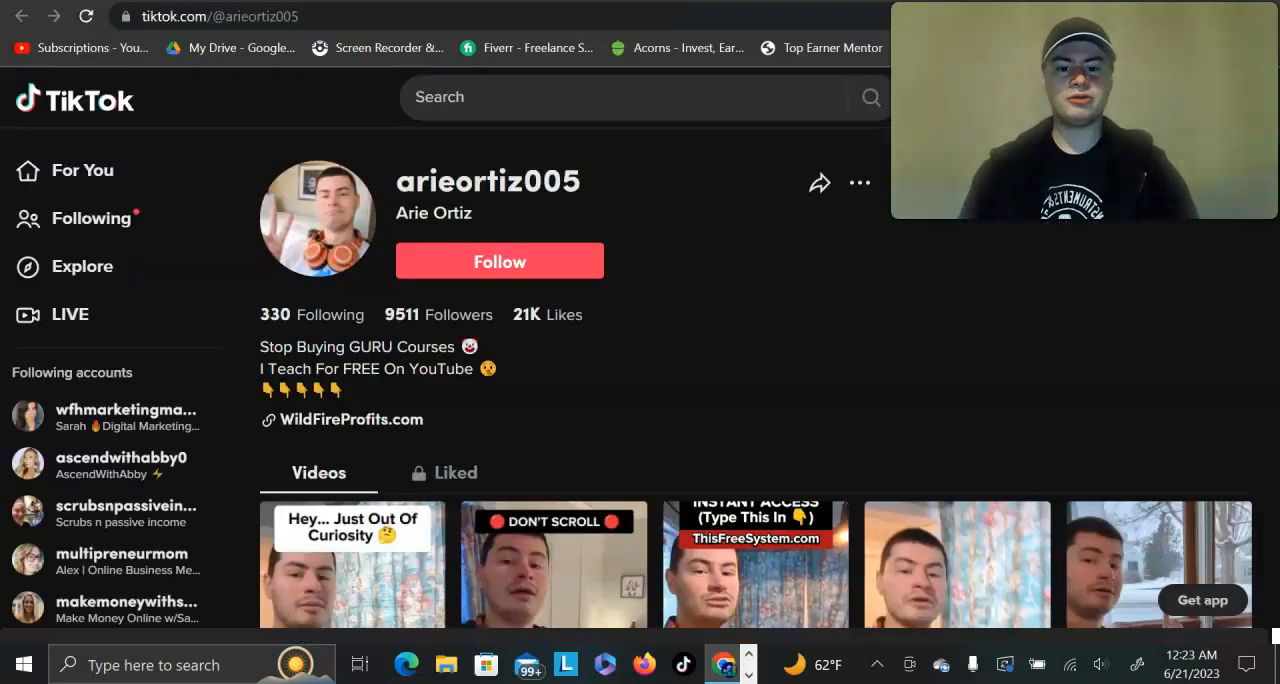
Step: Switch to the funnel builder's All In One capture page and copy the link address of its affiliatefreebie.com domain
scroll(690, 283, down, 3)
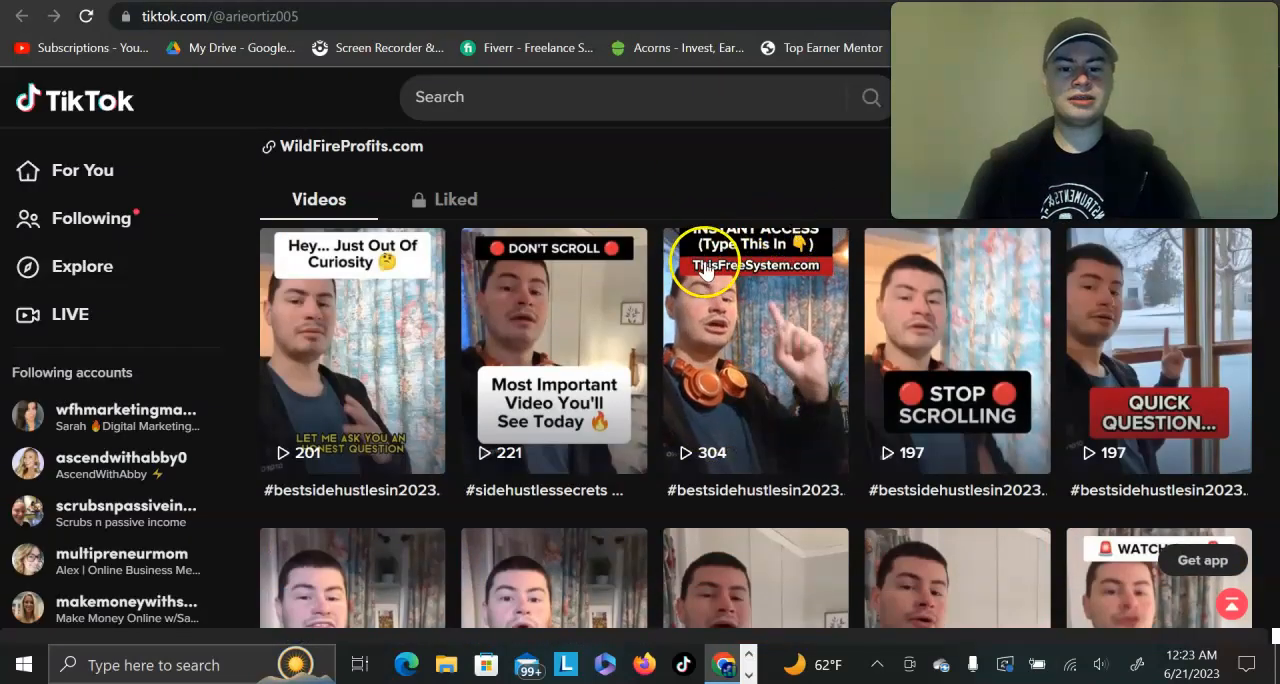
scroll(705, 196, up, 1)
scroll(705, 195, up, 2)
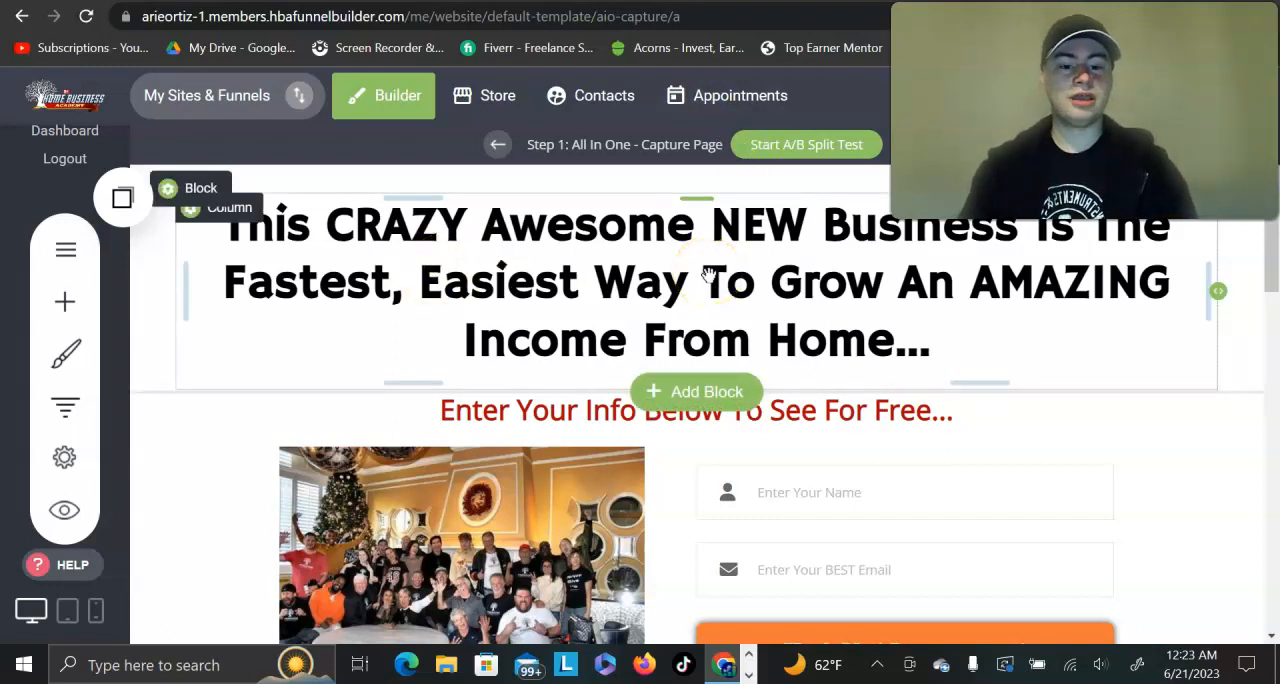
scroll(709, 275, up, 3)
scroll(709, 275, right, 3)
scroll(709, 275, left, 1)
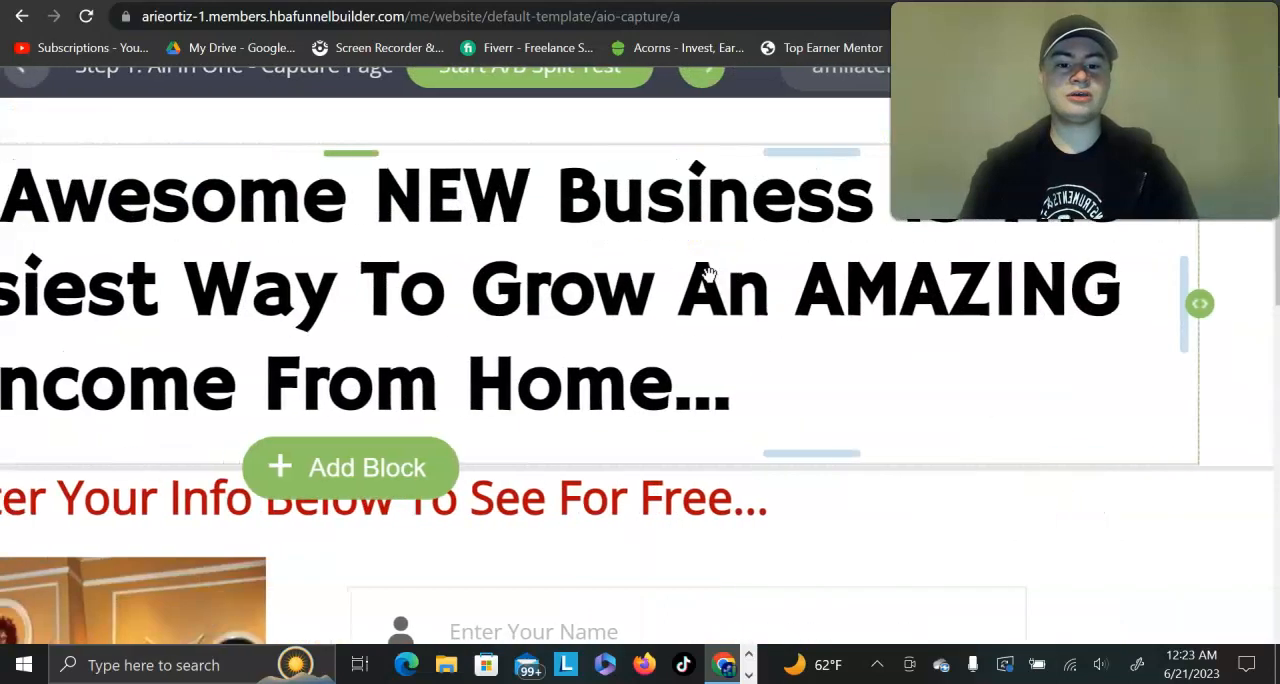
scroll(709, 275, up, 1)
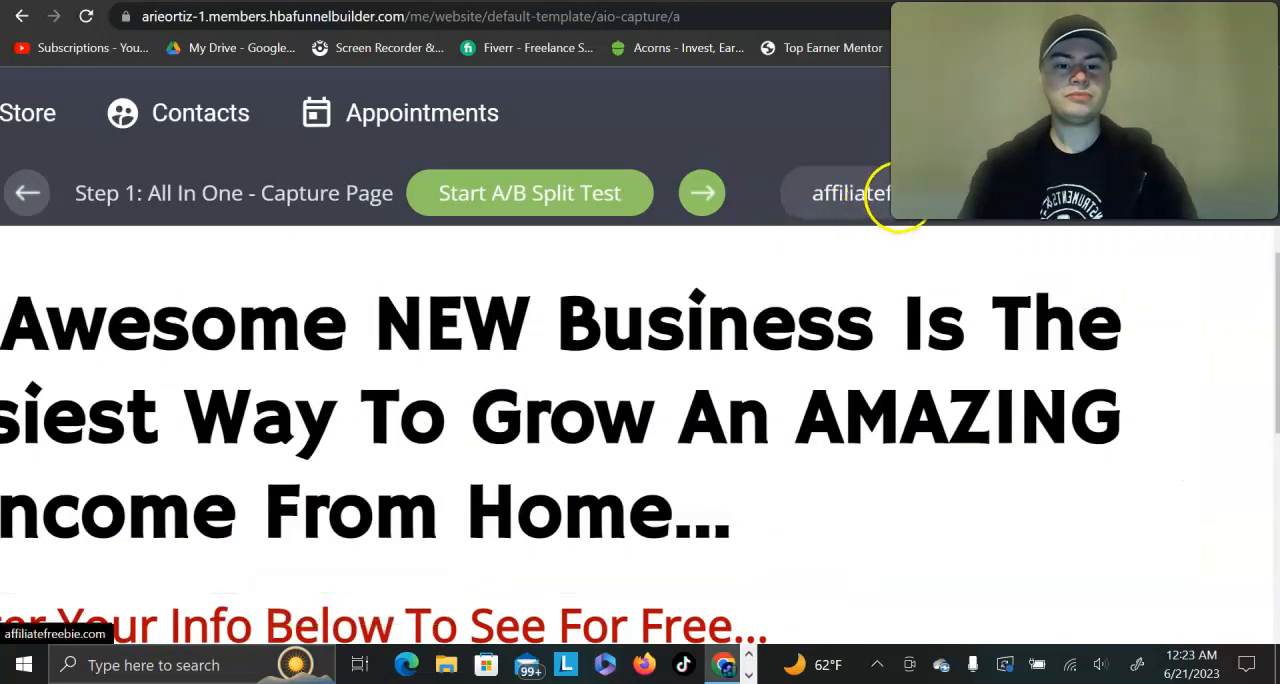
right_click(902, 220)
click(966, 322)
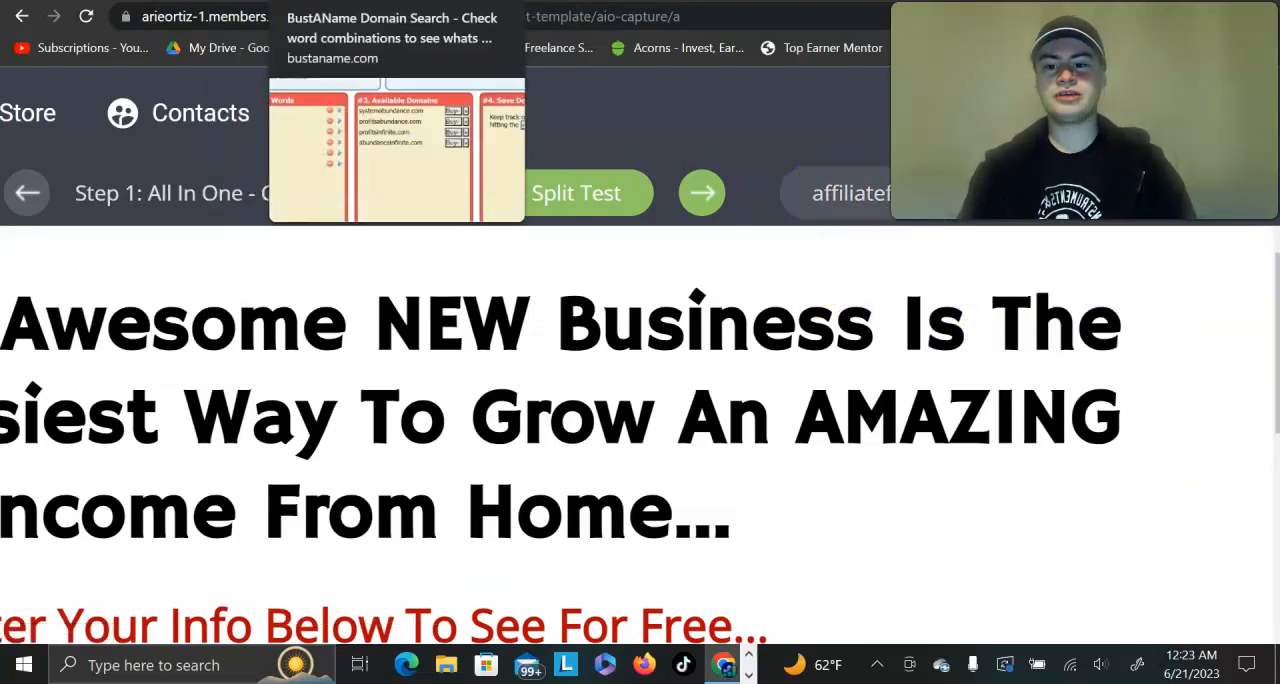
click(172, 1)
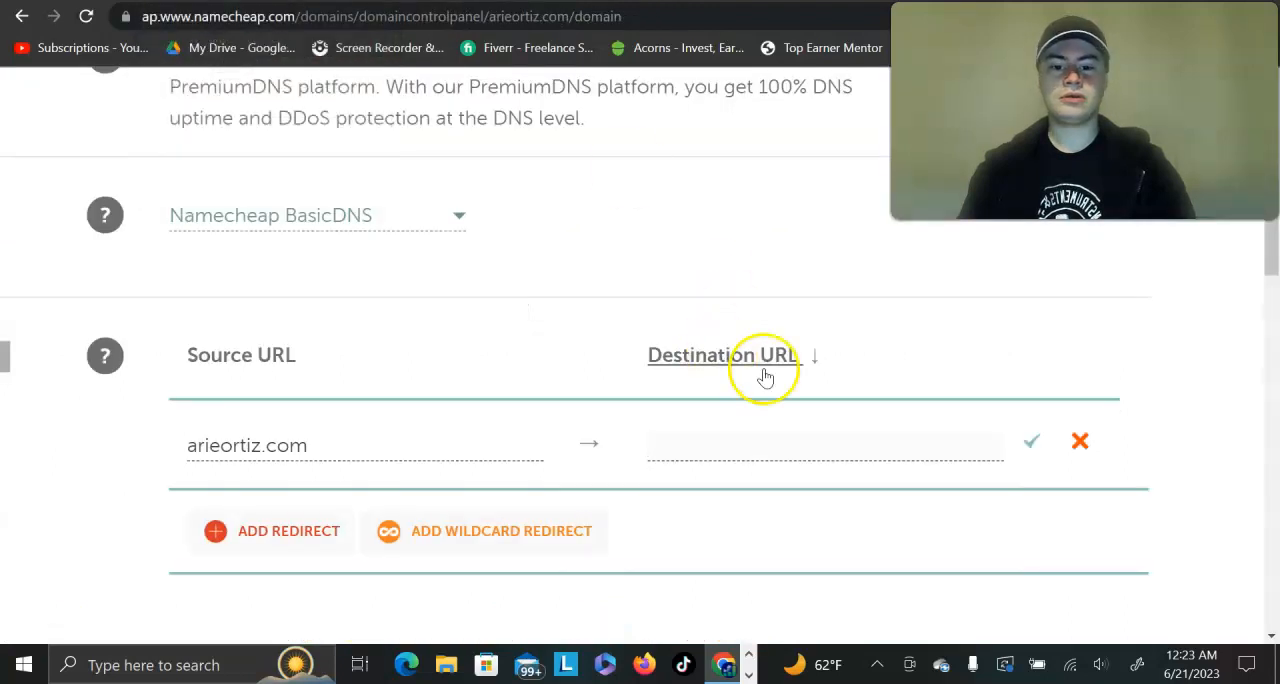
scroll(682, 470, up, 3)
click(686, 449)
click(686, 449)
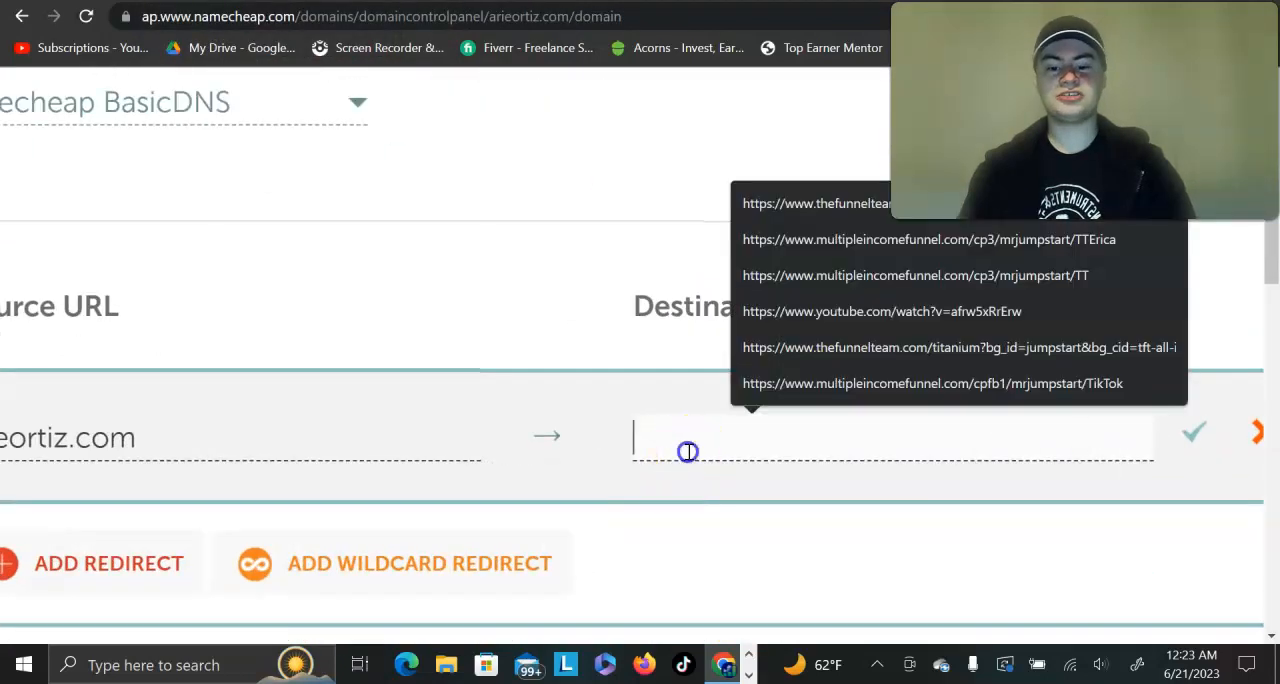
key(ctrl+v)
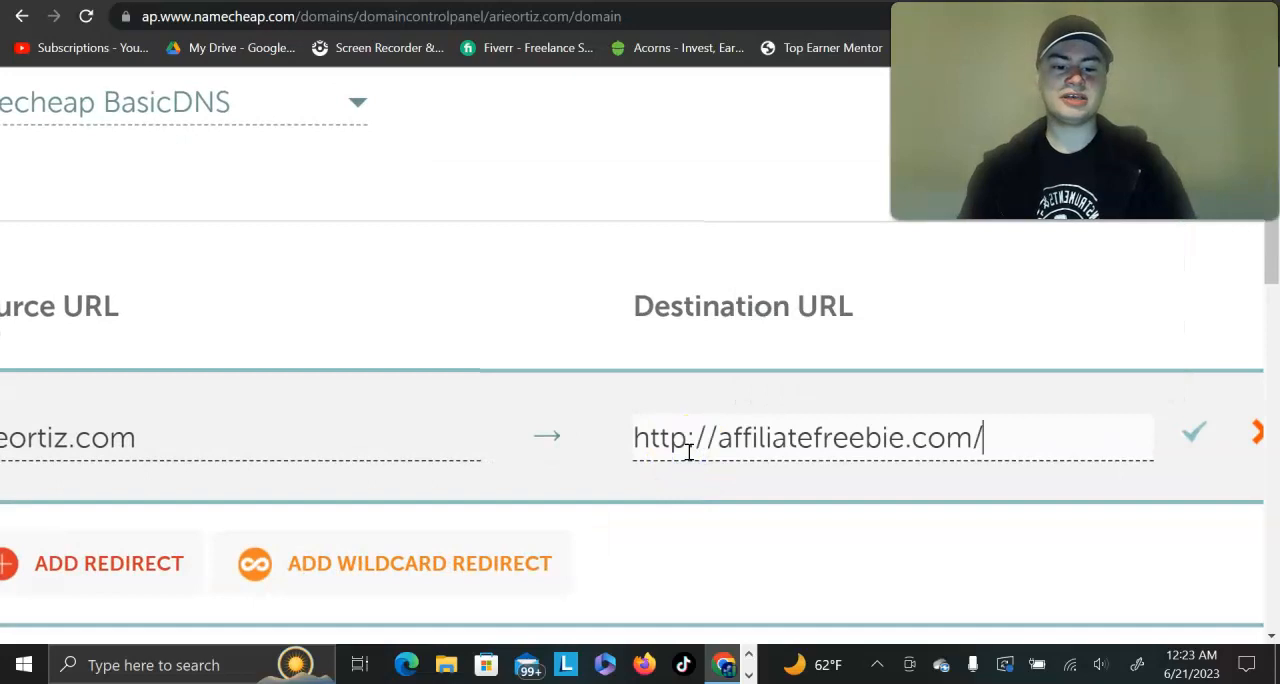
scroll(689, 452, right, 2)
click(970, 434)
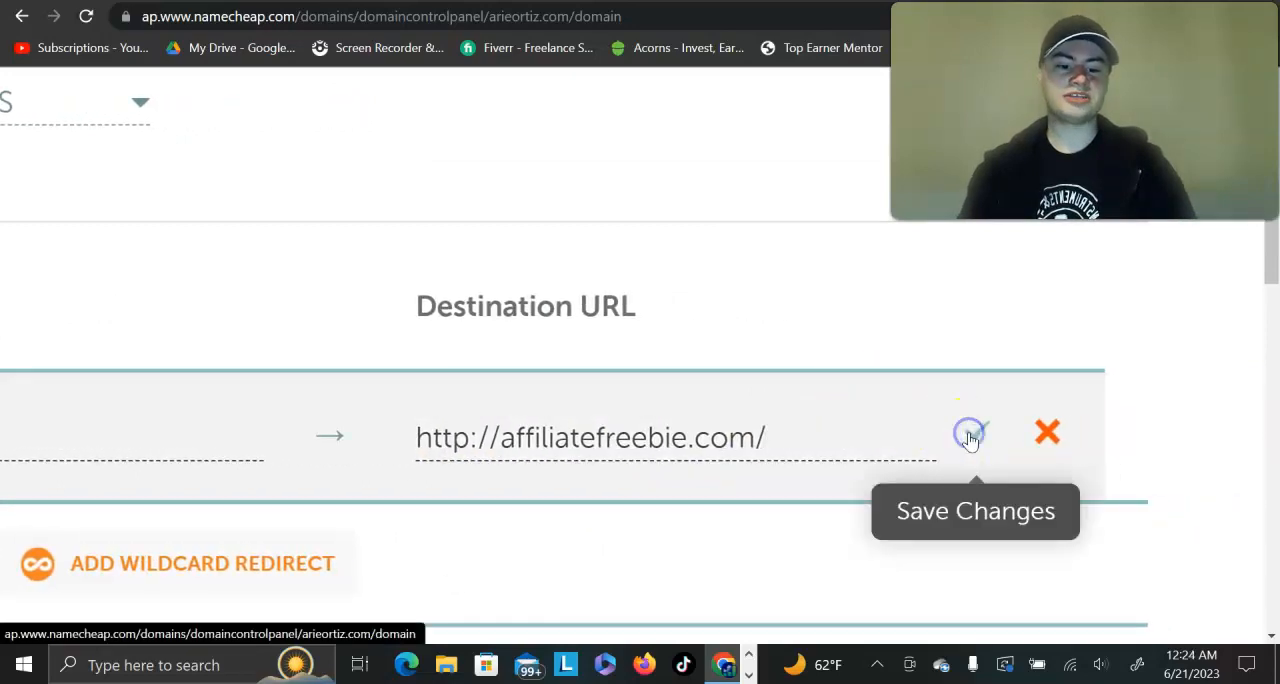
scroll(551, 524, down, 3)
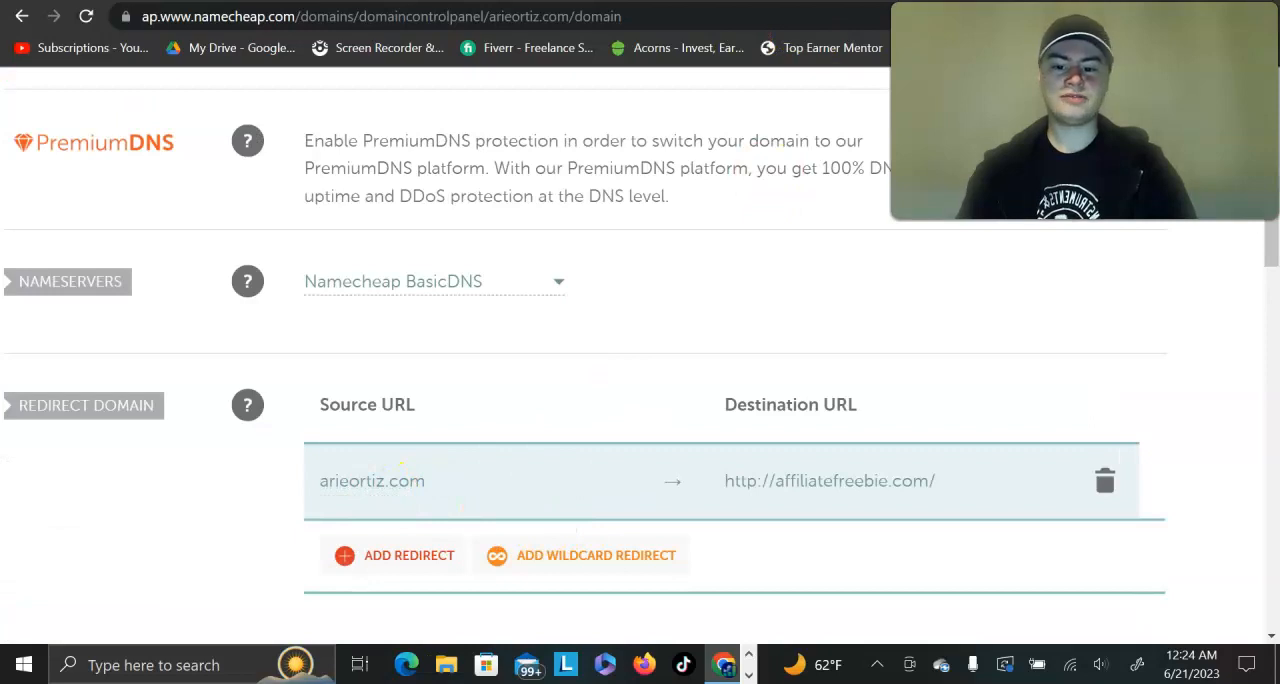
Step: Try the redirect by loading the personal domain in a new browser tab, and return to the Namecheap settings
key(ctrl+t)
text(arieortiz.com)
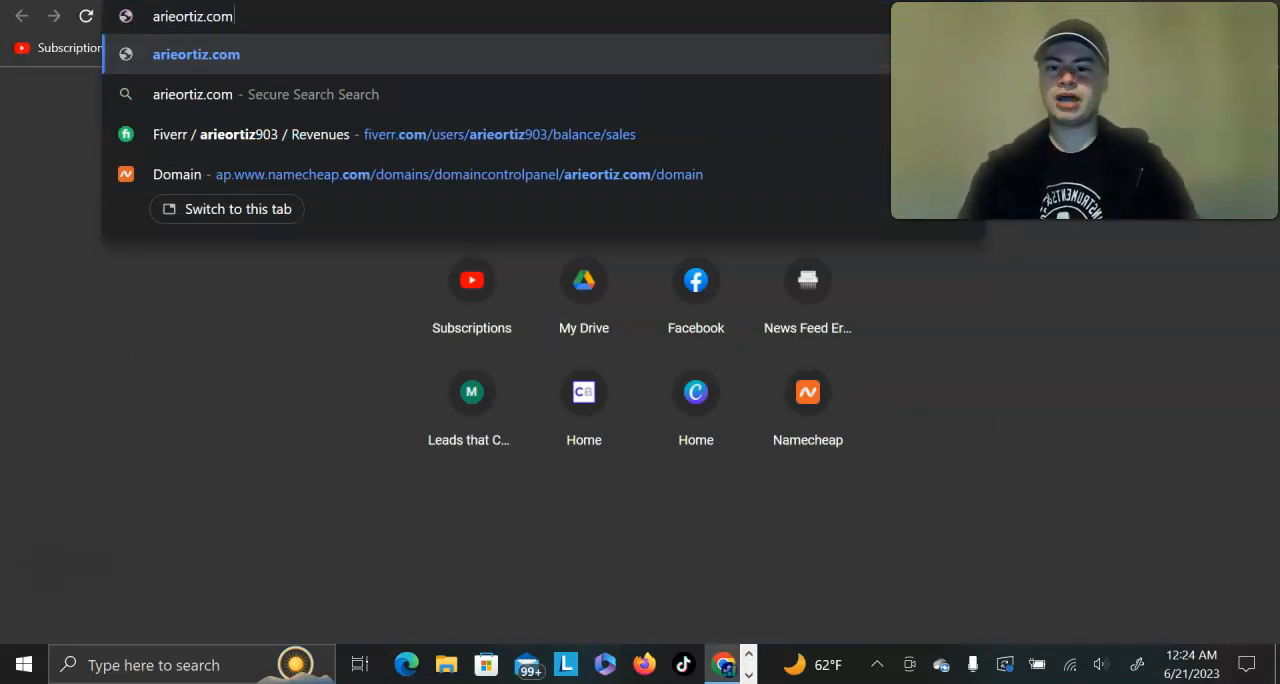
key(Return)
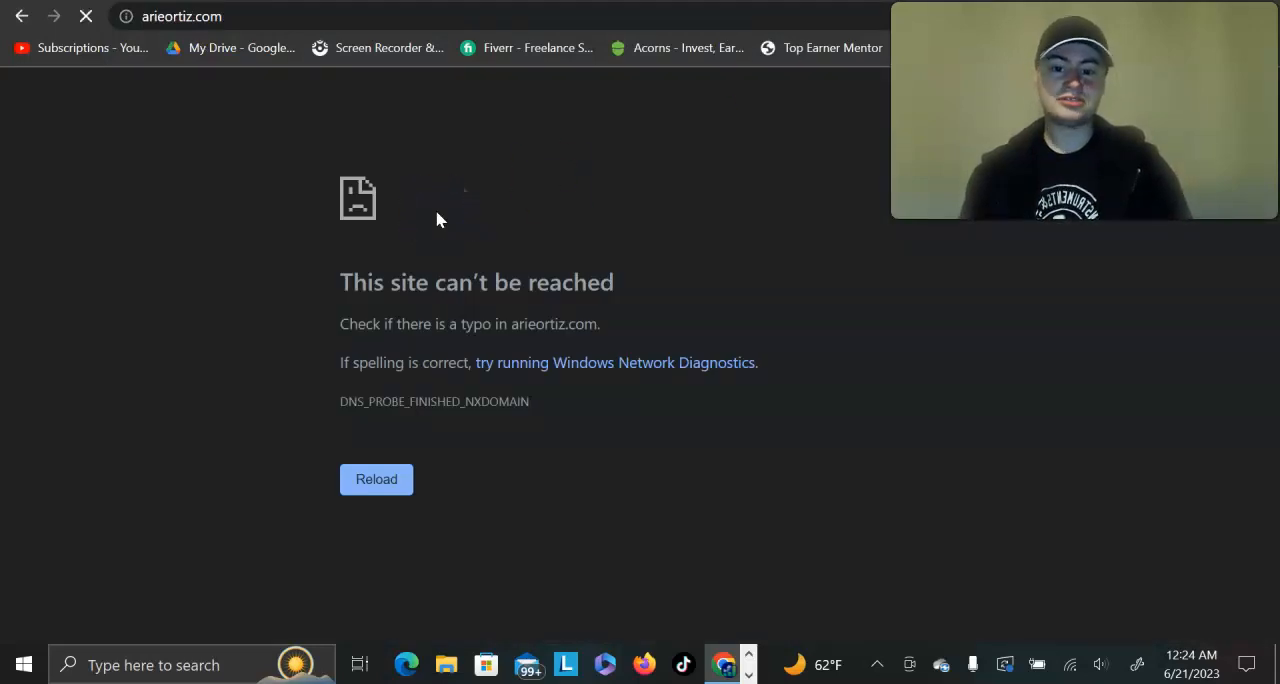
click(177, 16)
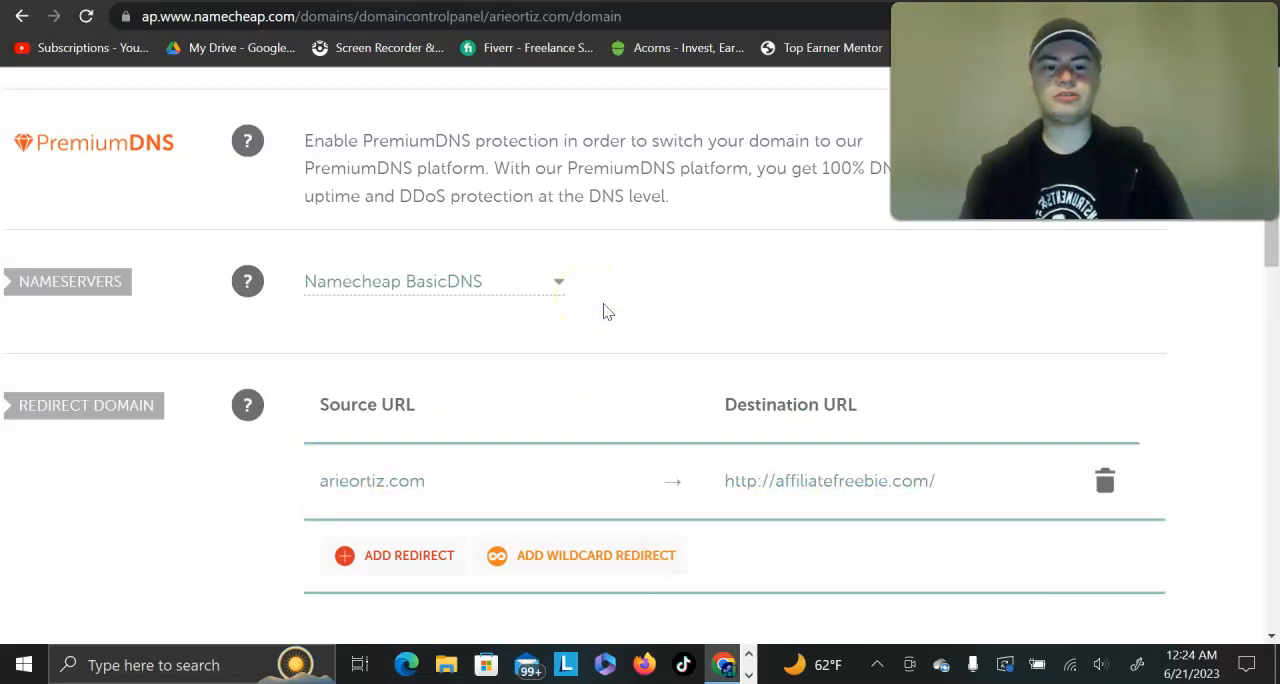
Step: Review the saved redirect entry and the nameserver setting, and switch to Cloudflare to look through its list of websites
key(ctrl+Tab)
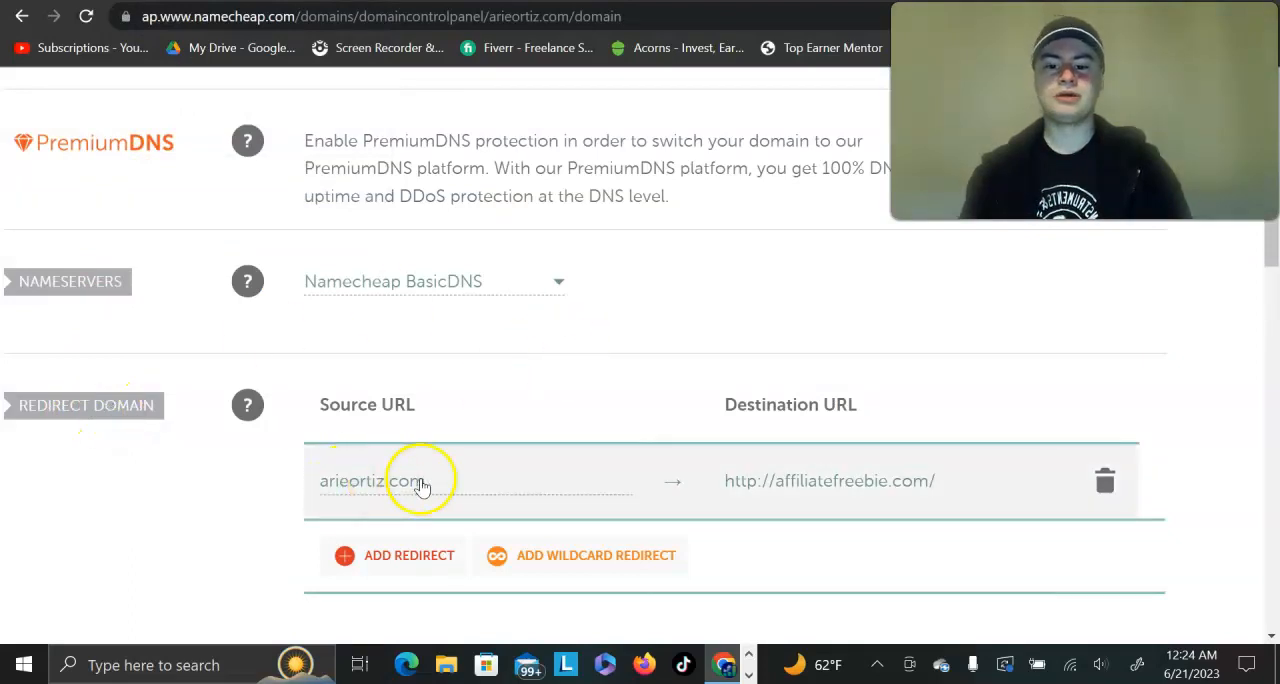
scroll(578, 468, down, 1)
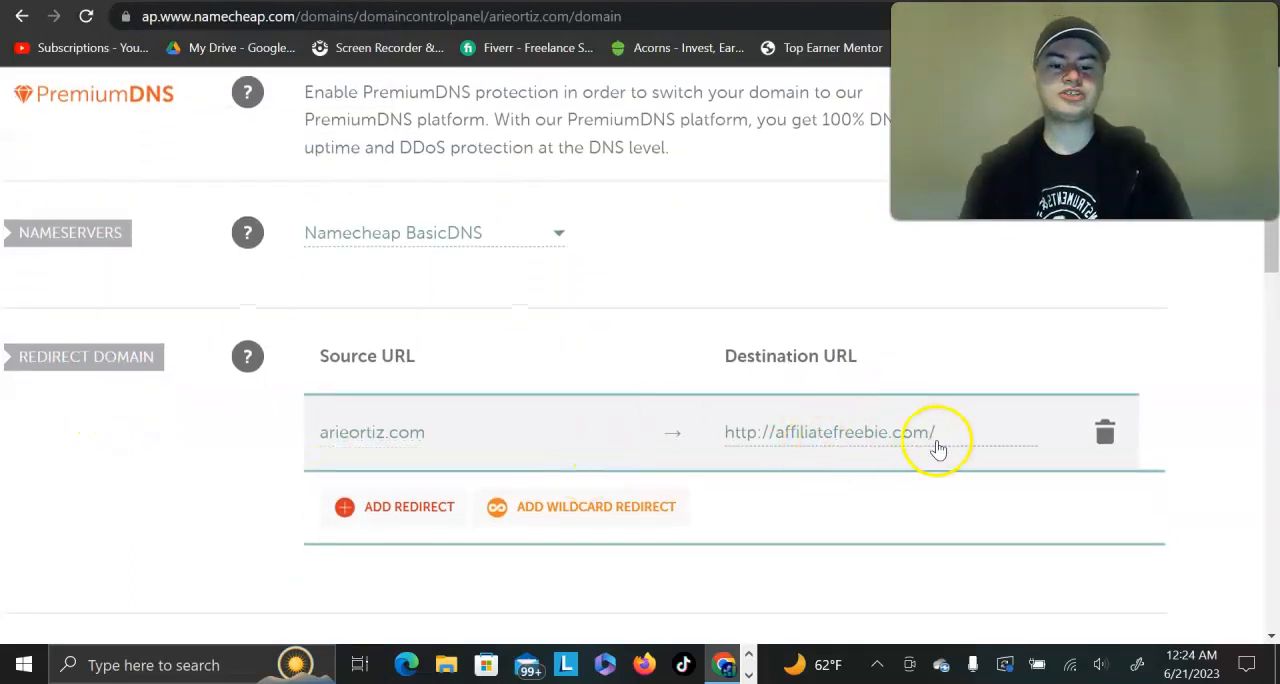
scroll(949, 487, down, 1)
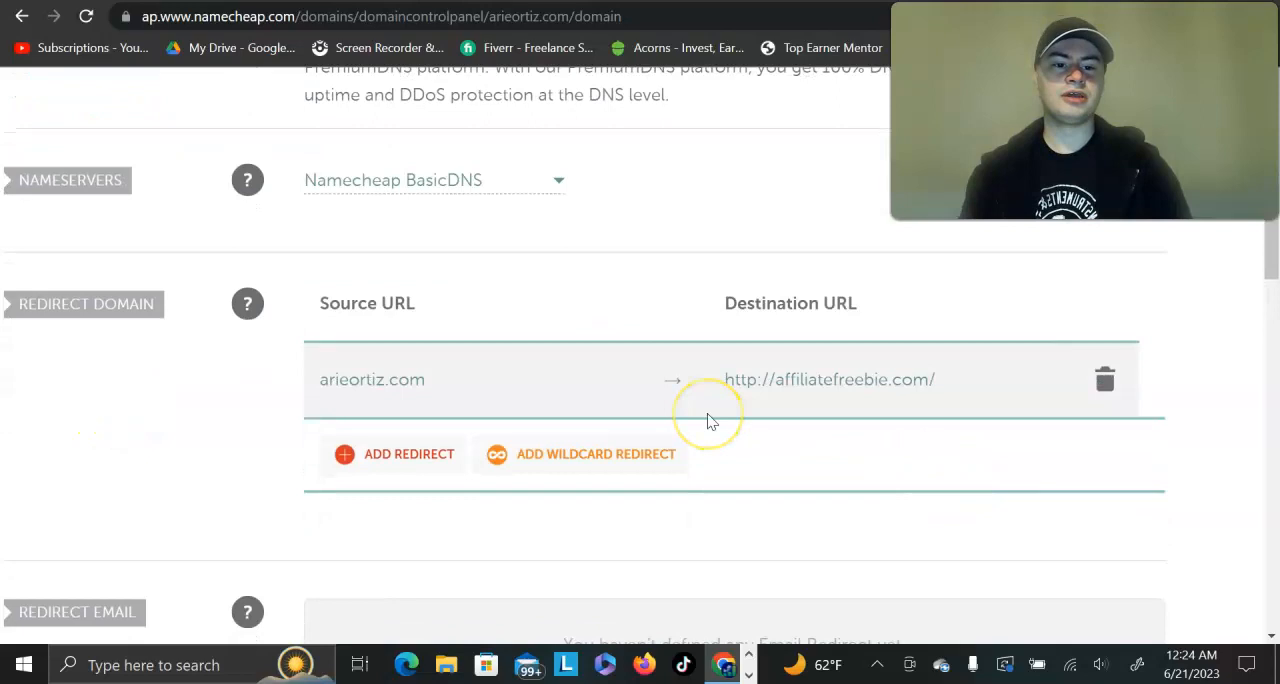
scroll(707, 420, up, 3)
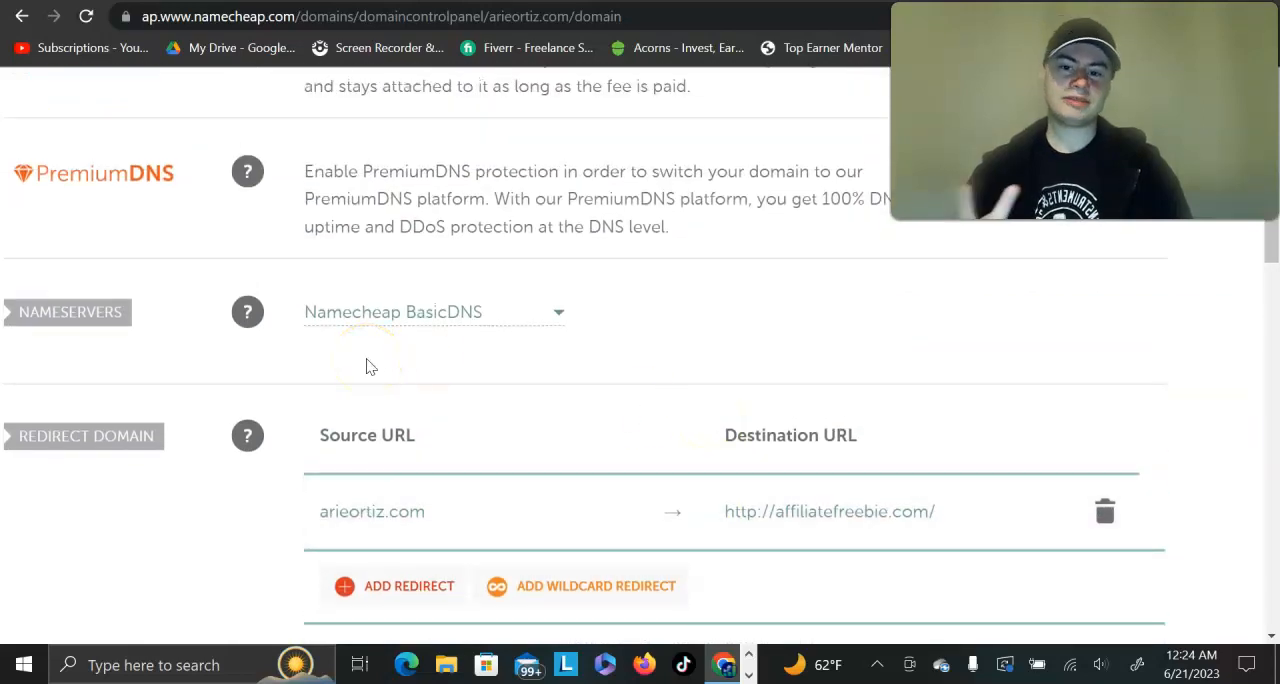
key(ctrl+Tab)
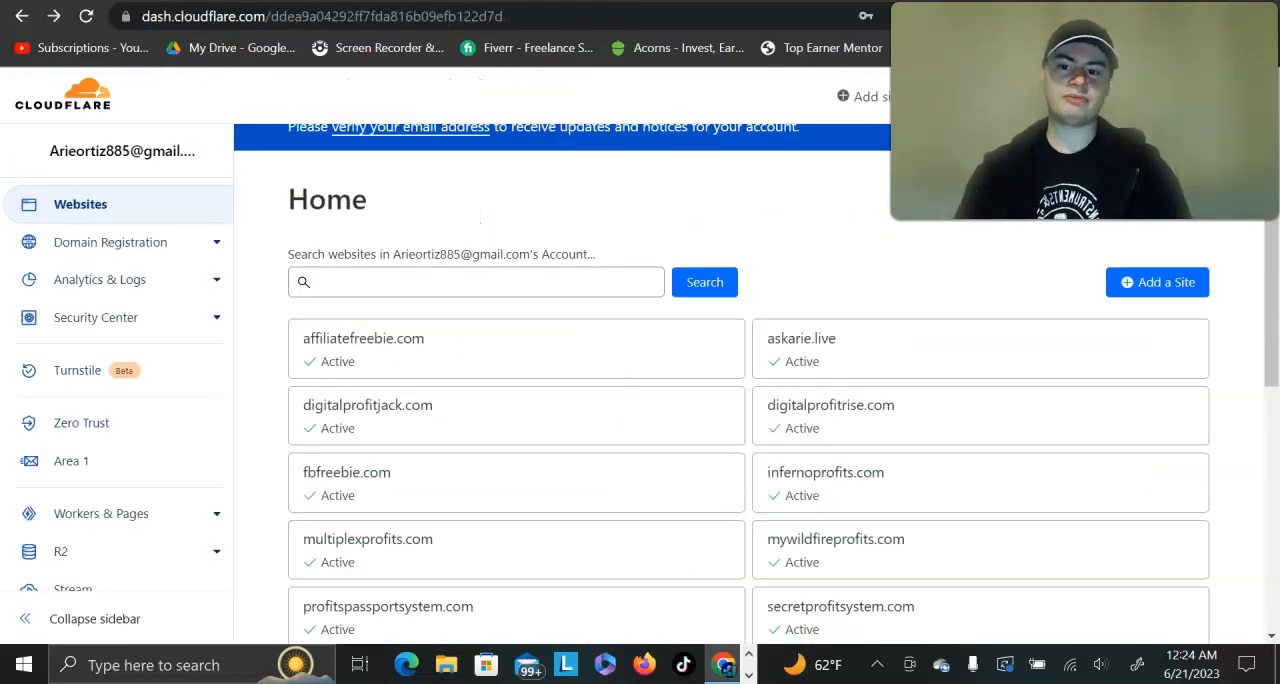
key(ctrl+shift+Tab)
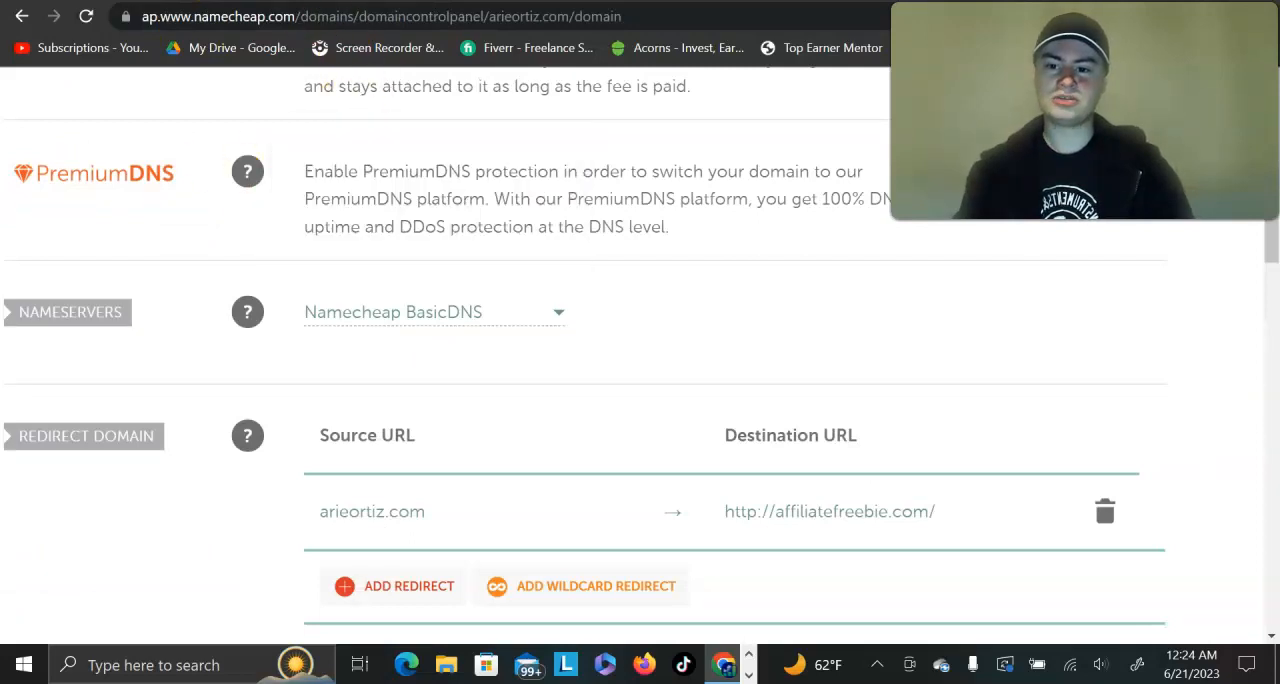
key(ctrl+Tab)
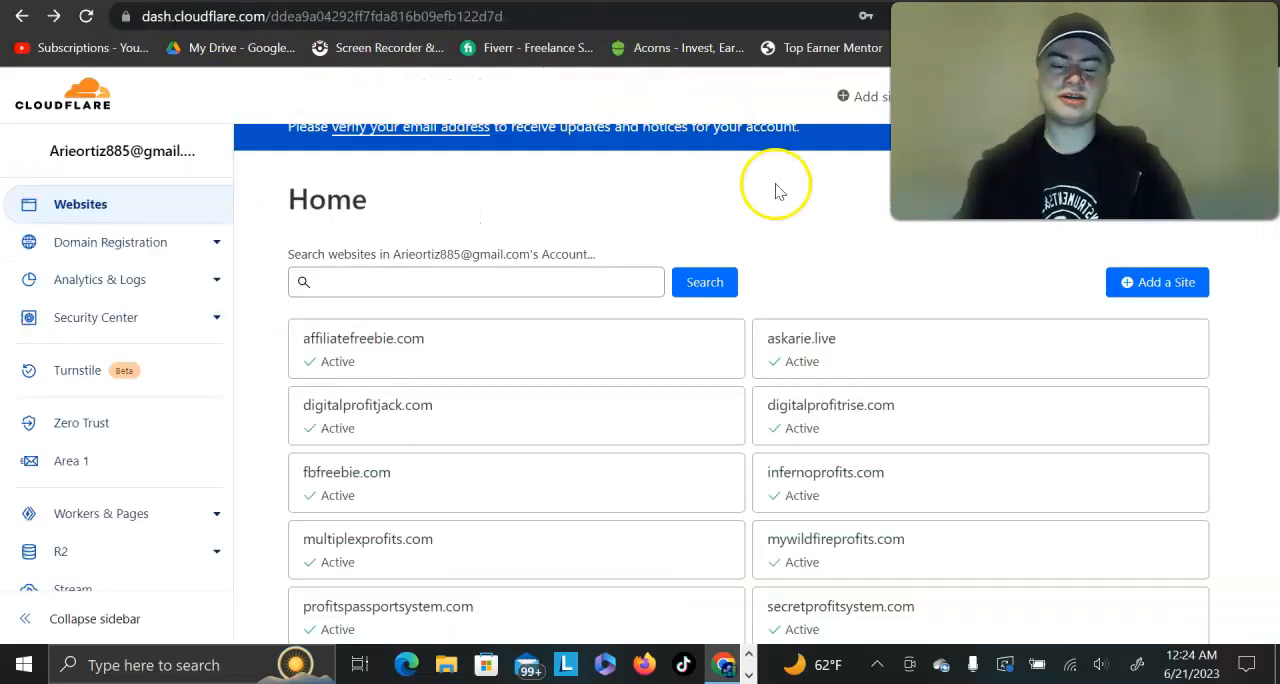
scroll(774, 189, down, 1)
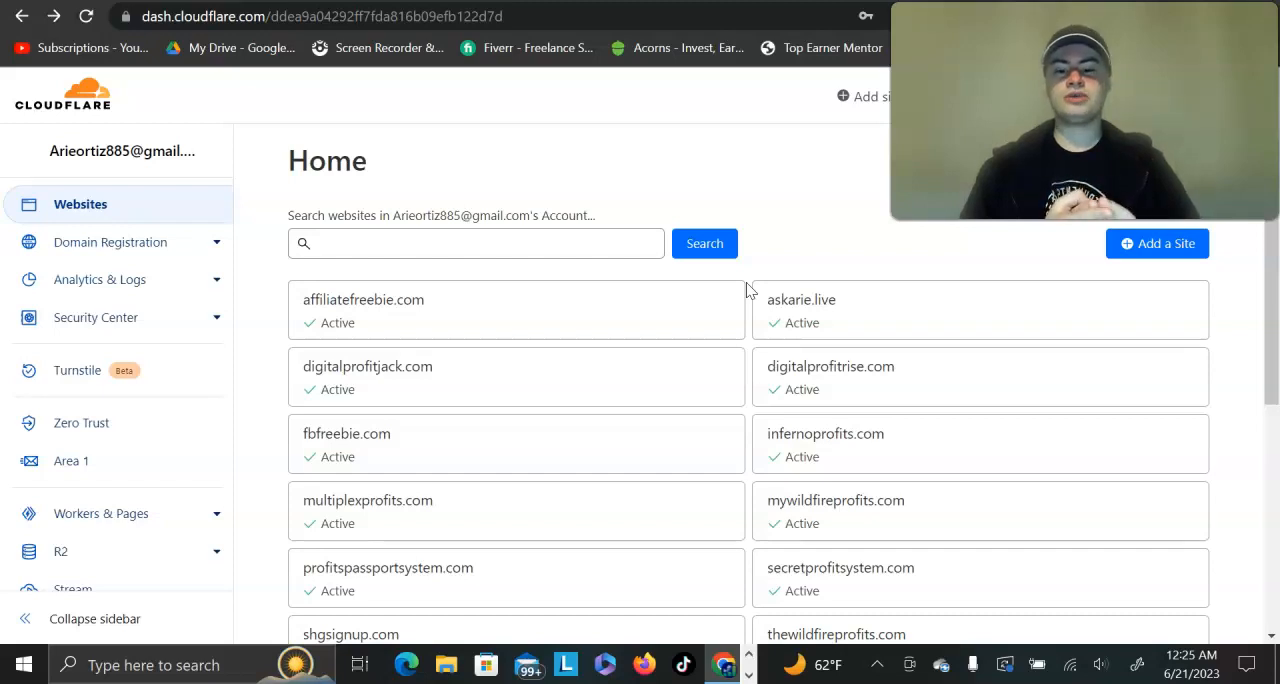
scroll(749, 289, down, 2)
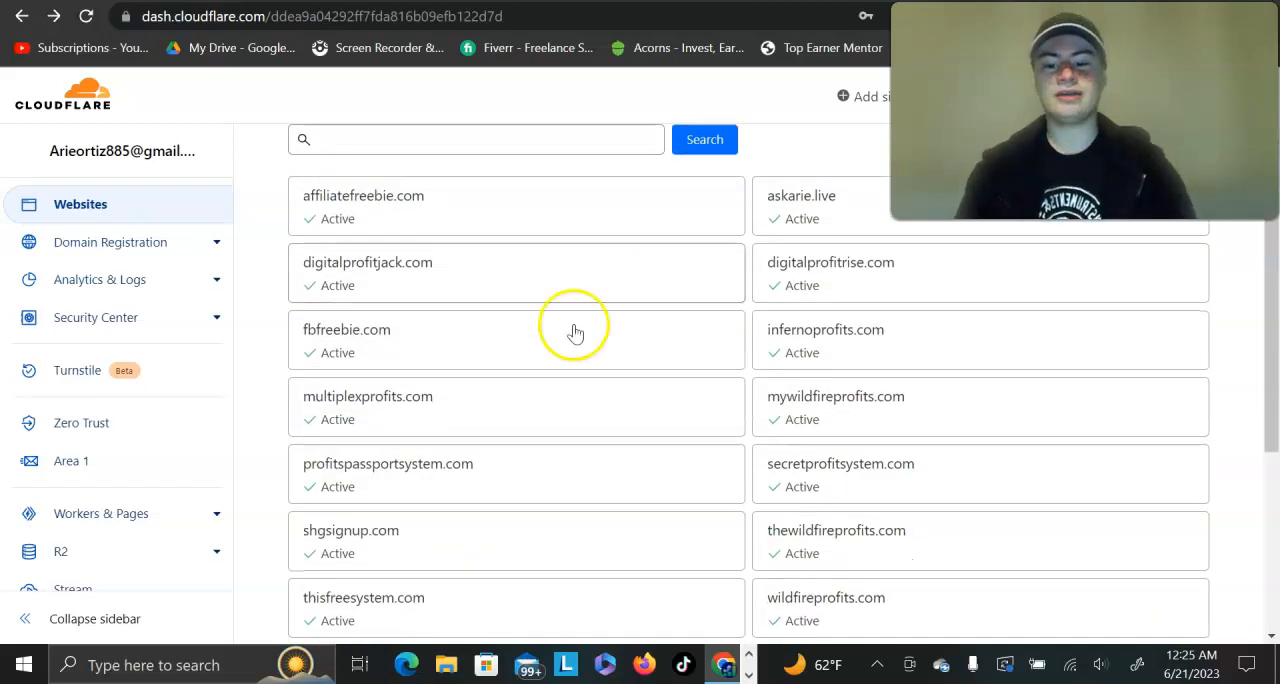
Step: Open the multiplexprofits.com overview in Cloudflare and examine its unique visitors and total requests for the last 24 hours
click(333, 416)
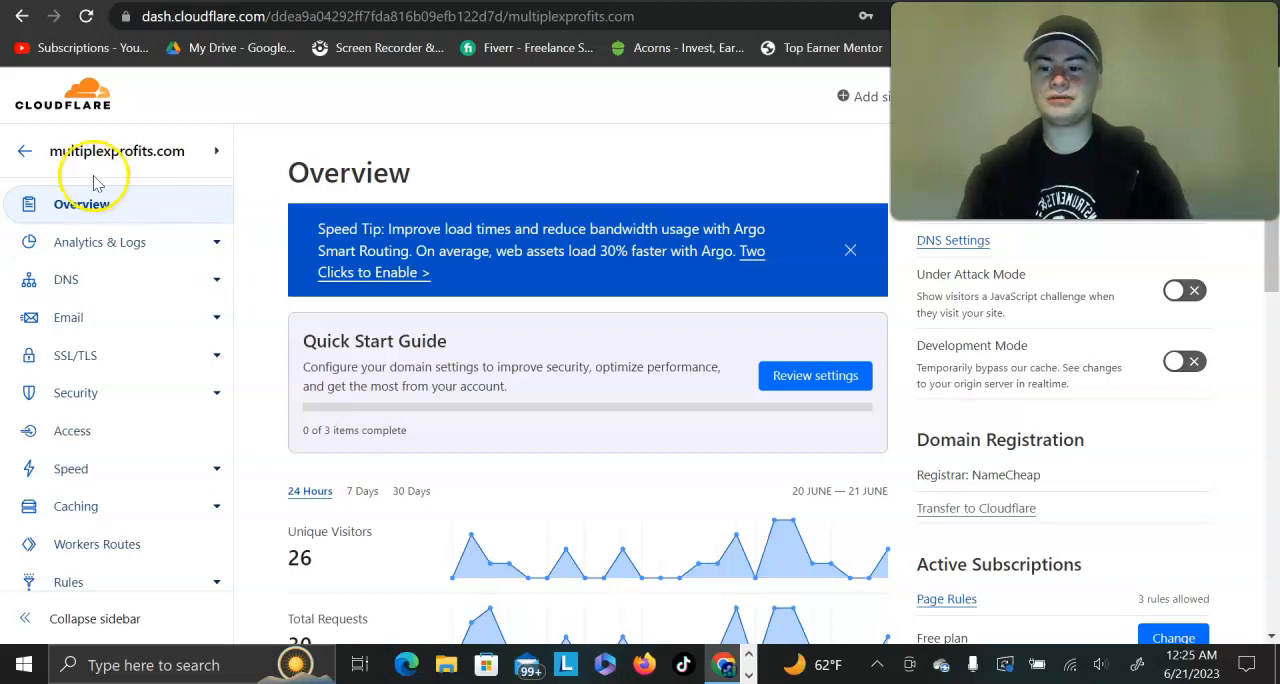
scroll(94, 180, up, 5)
scroll(94, 180, up, 1)
scroll(94, 180, left, 1)
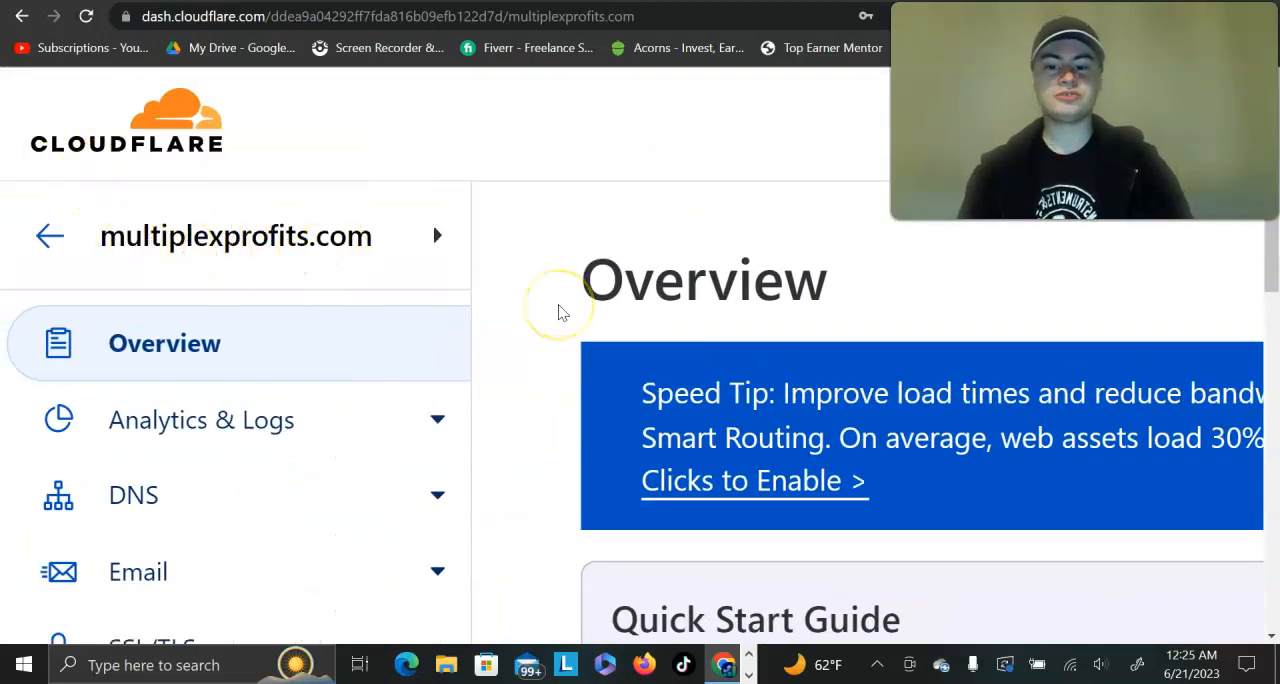
scroll(560, 313, down, 5)
scroll(380, 476, down, 2)
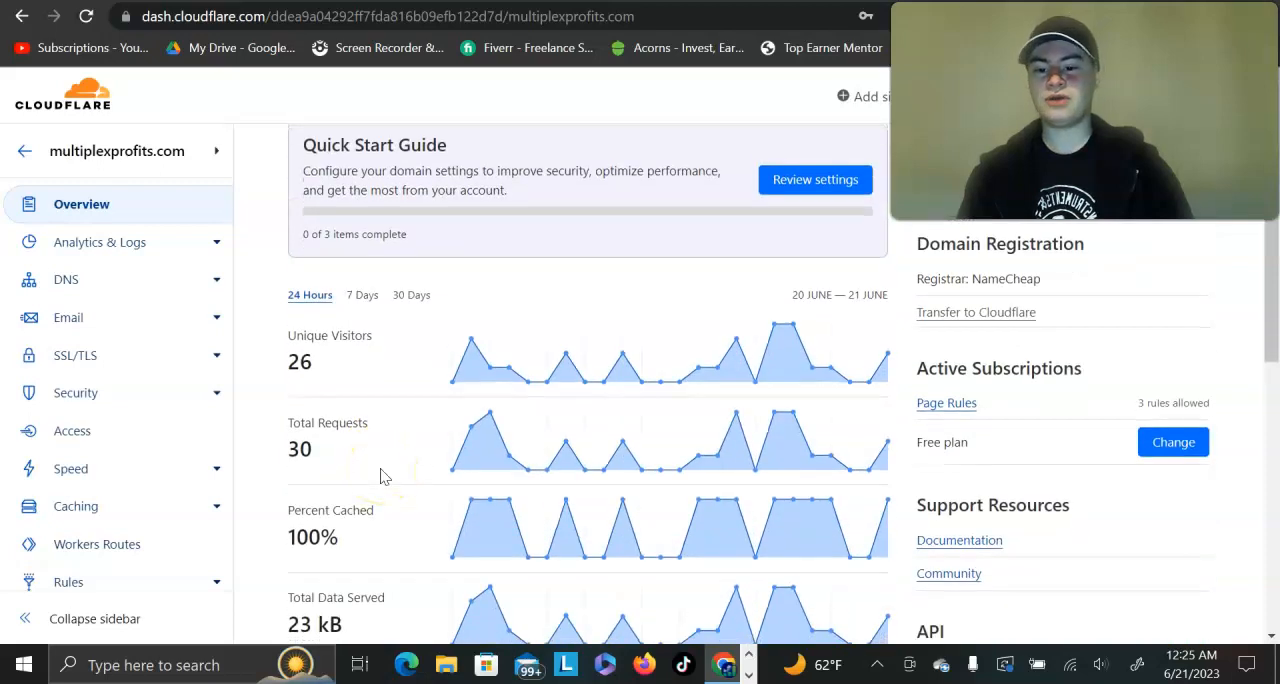
scroll(247, 403, up, 5)
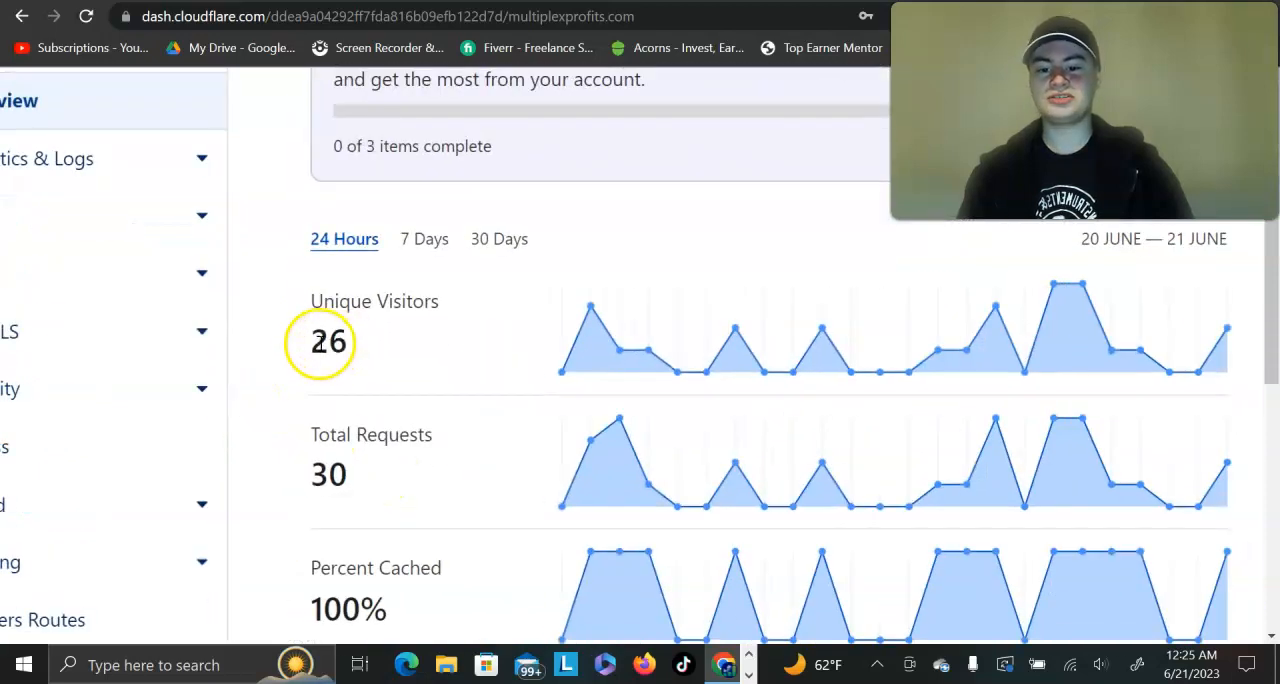
double_click(319, 342)
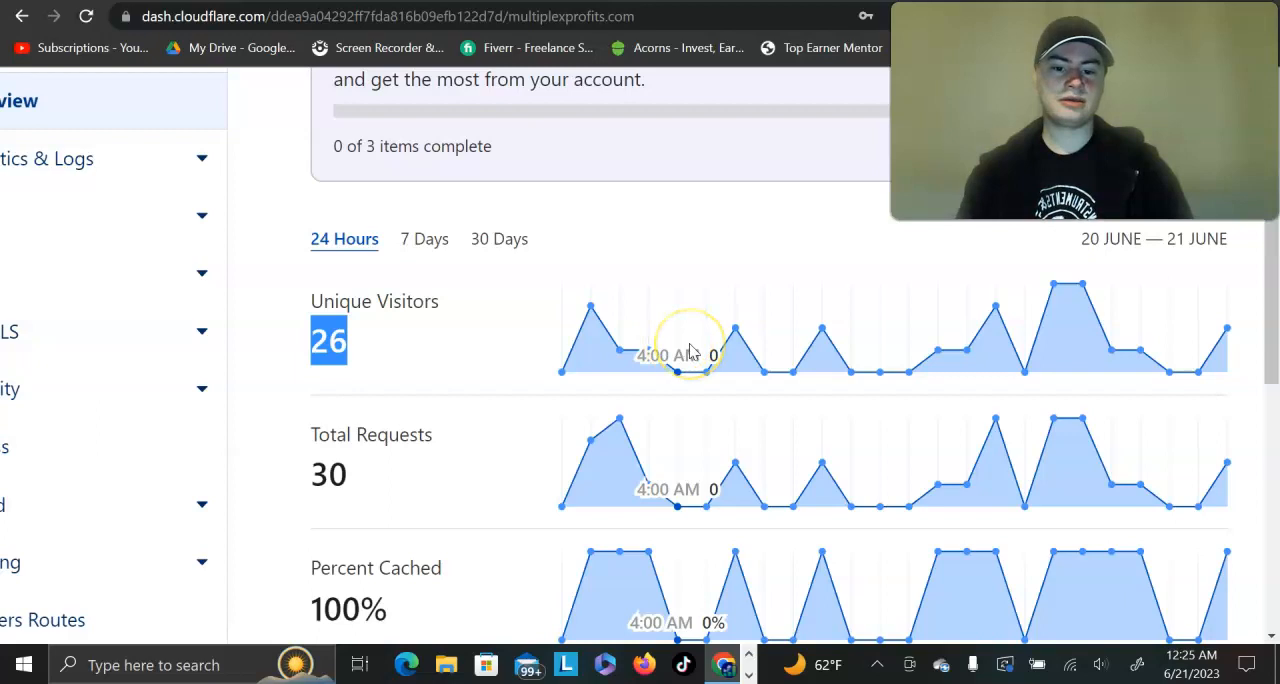
scroll(690, 352, right, 2)
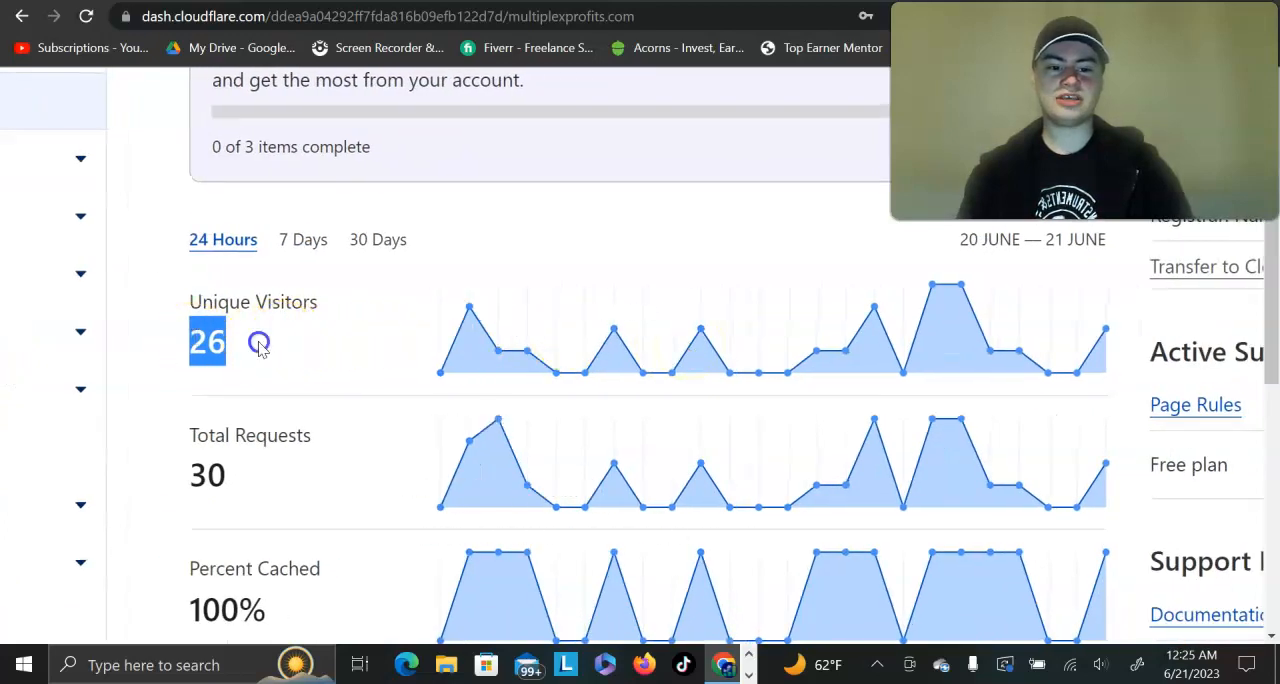
Step: Look over the All In One capture page and the saved Namecheap redirect, and return to the multiplexprofits.com overview in Cloudflare
click(259, 345)
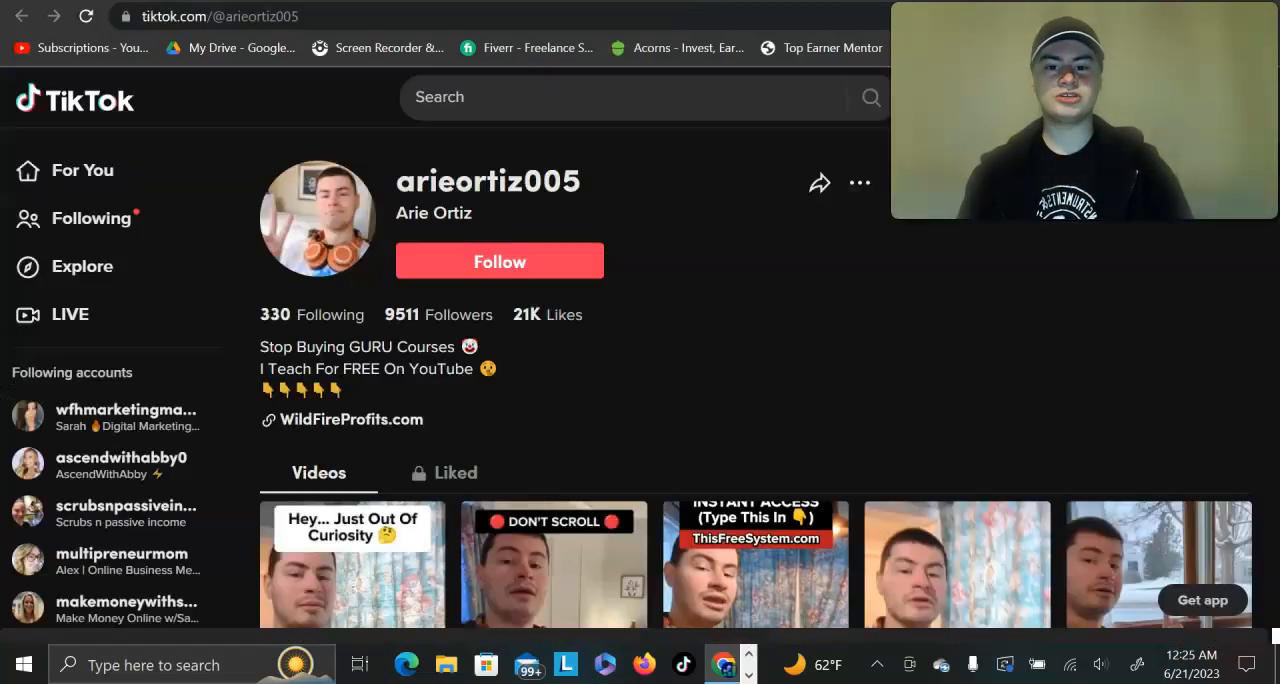
click(678, 278)
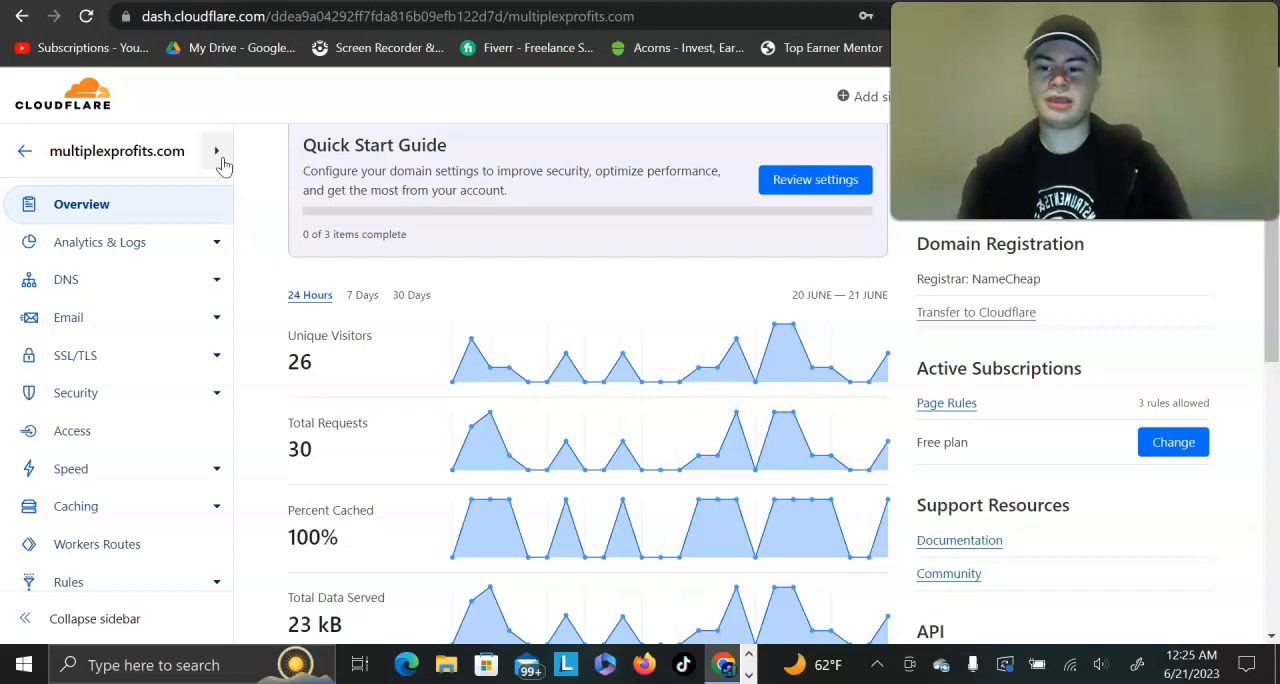
click(250, 0)
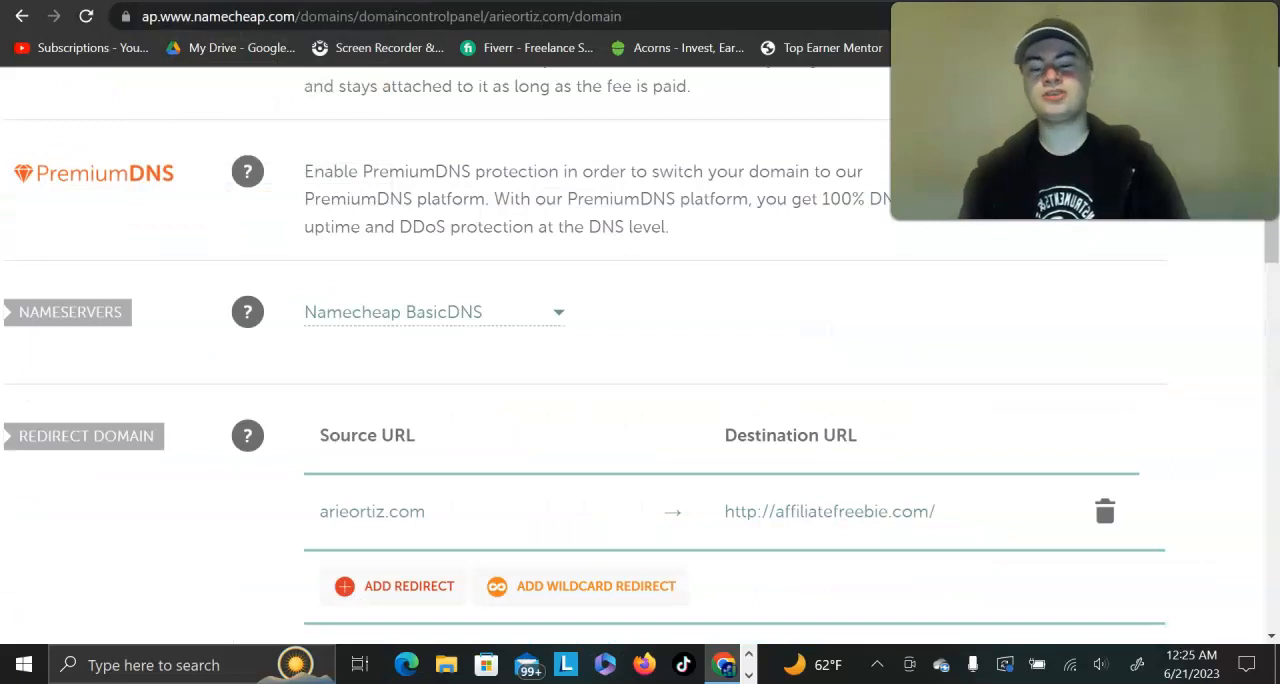
key(ctrl+Tab)
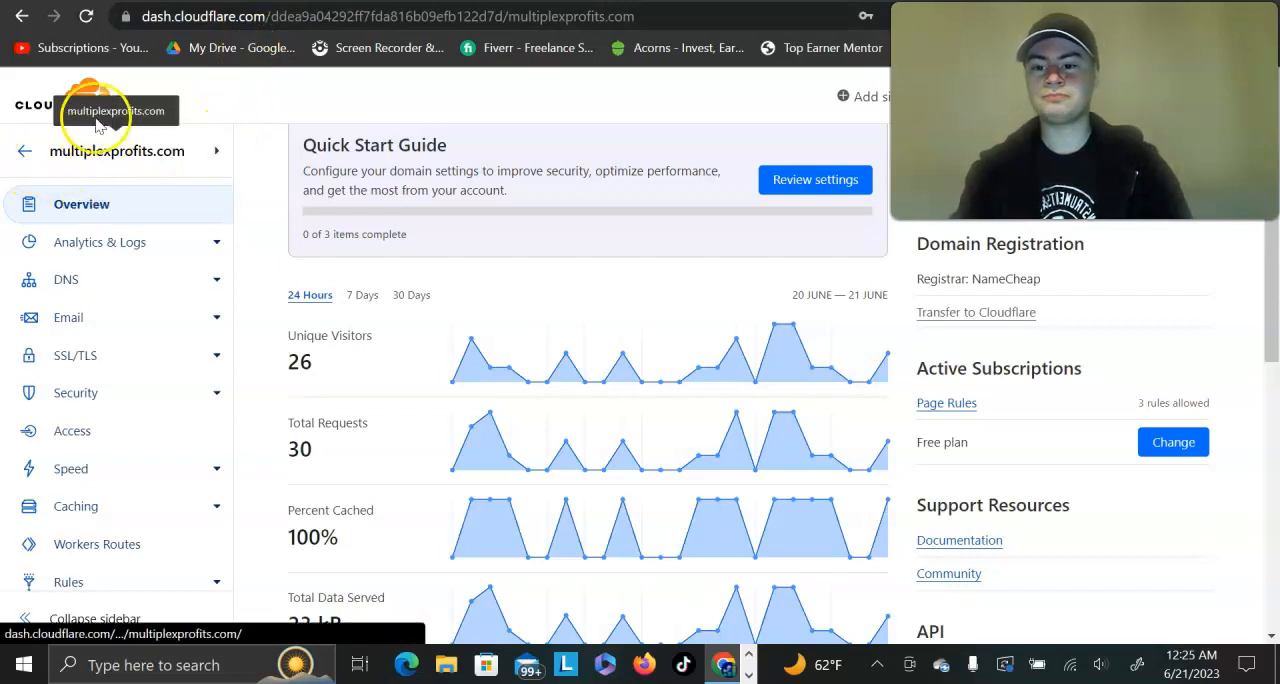
Step: Go to the Cloudflare home page with the list of websites and start adding a new site
click(37, 106)
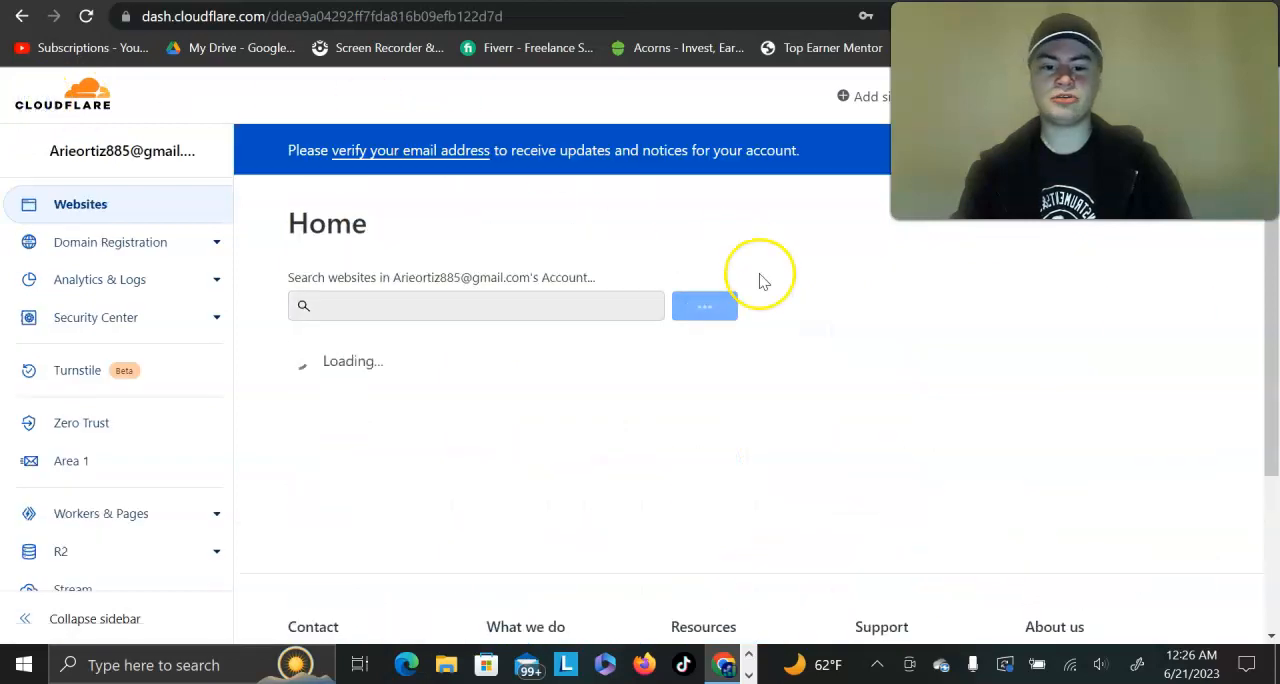
key(ctrl+plus)
key(ctrl+plus)
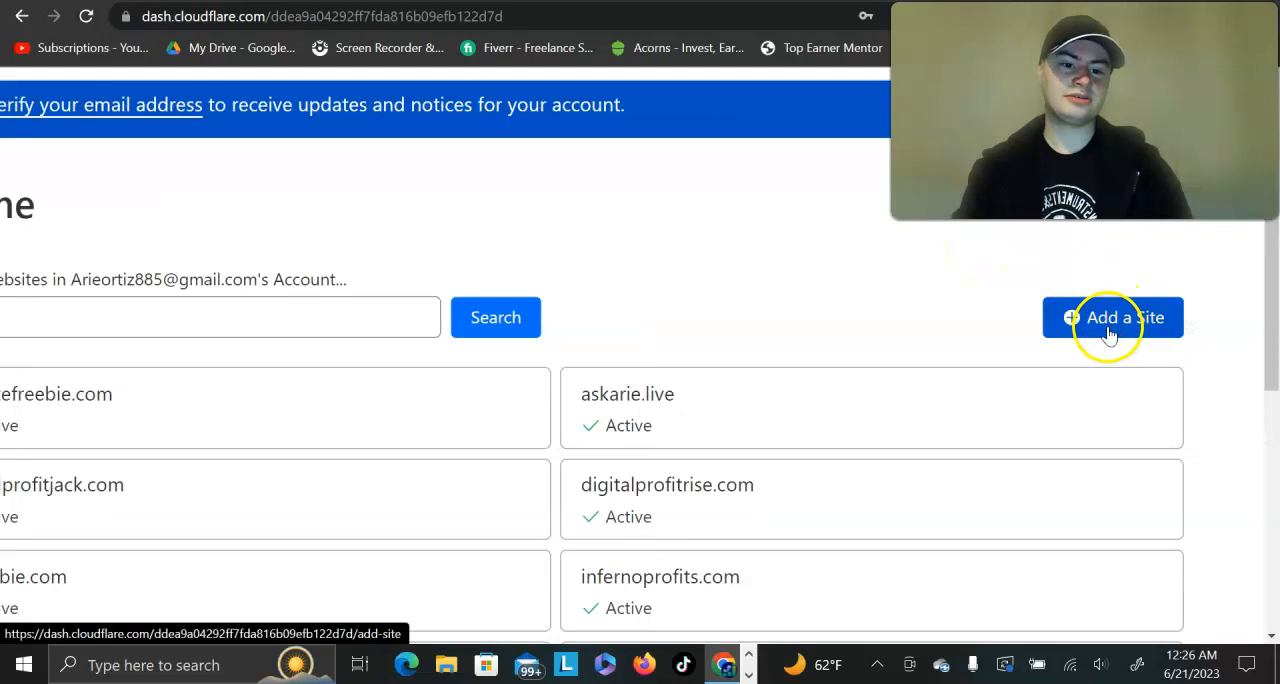
click(1112, 320)
key(ctrl+minus)
key(ctrl+minus)
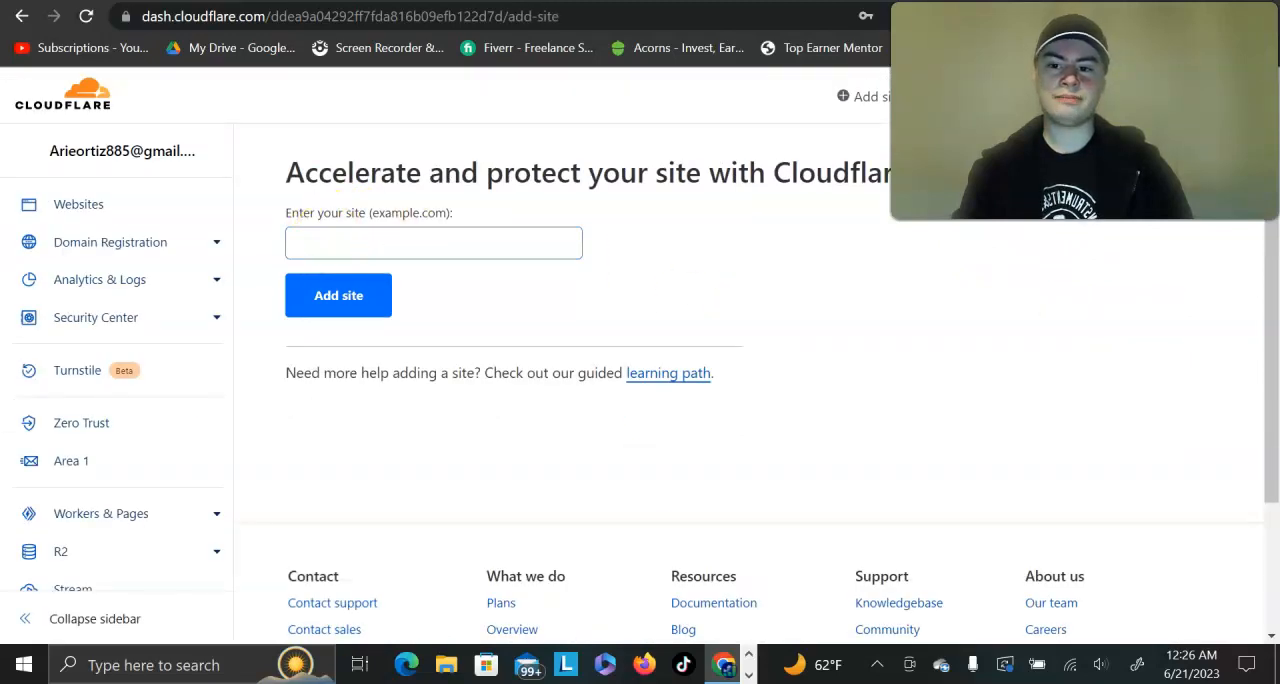
Step: Switch to the Namecheap domain settings and change the nameservers option to Custom DNS
key(ctrl+Tab)
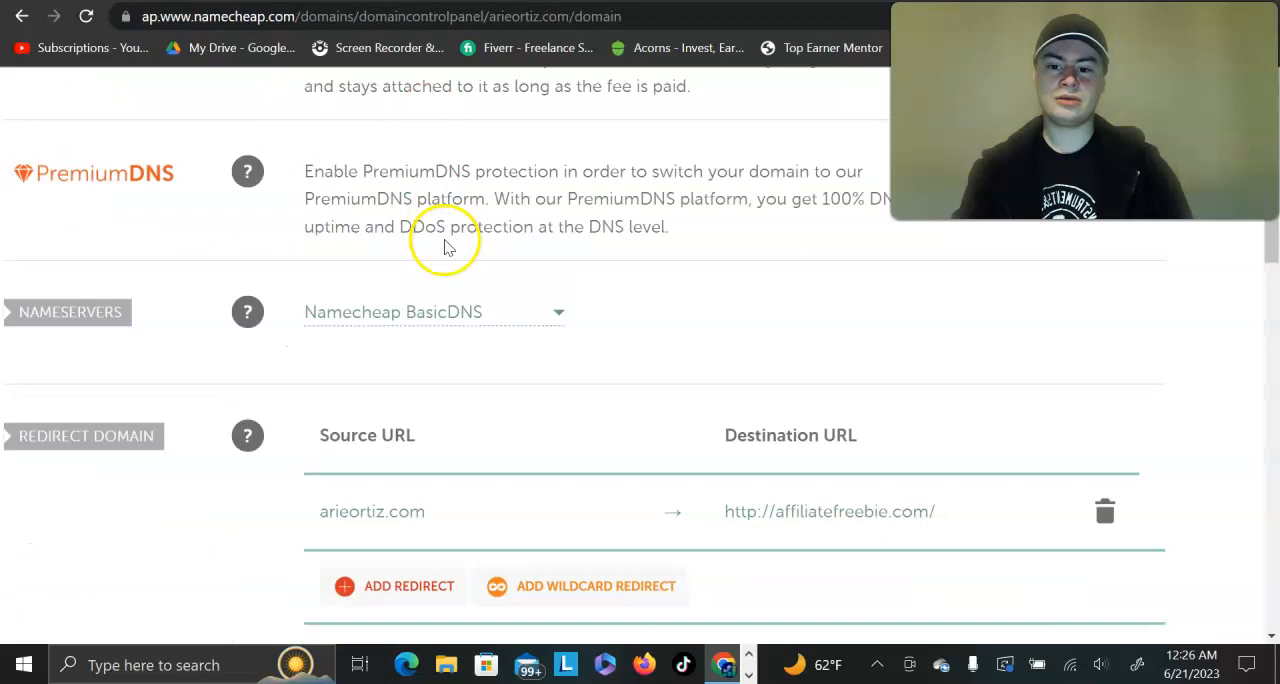
click(449, 314)
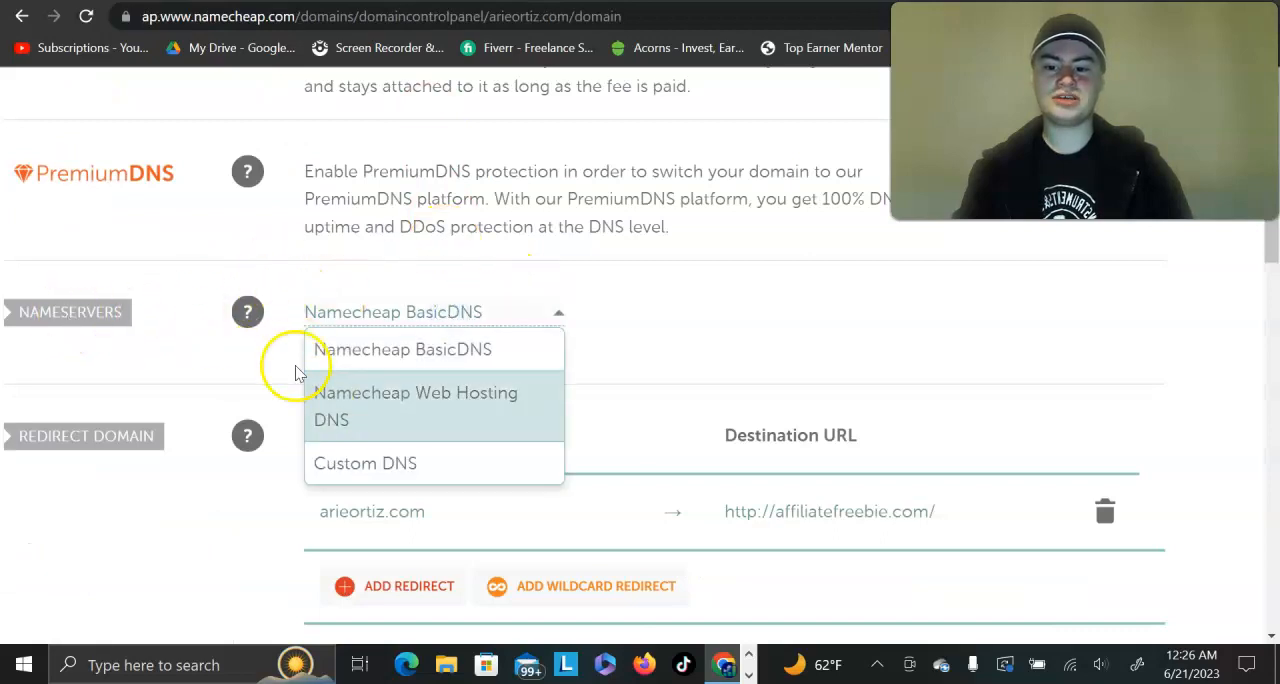
click(334, 464)
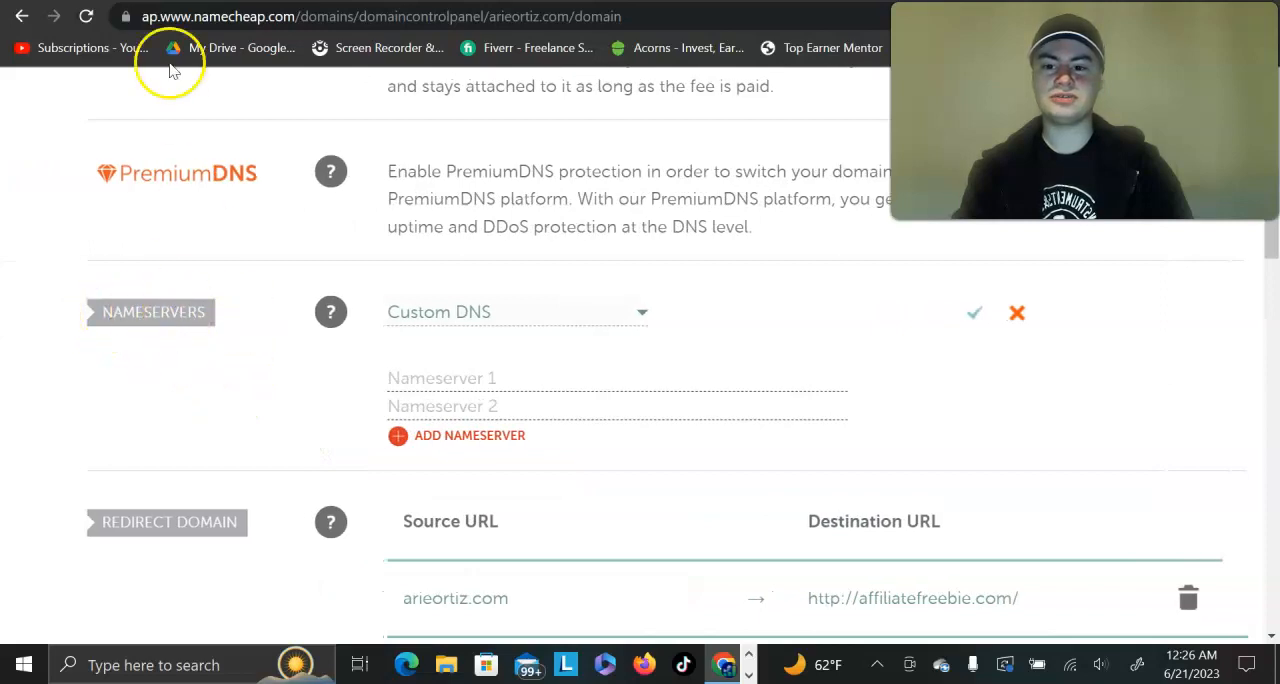
Step: Return to Cloudflare, enter the personal domain as the site and add it
click(400, 2)
click(384, 238)
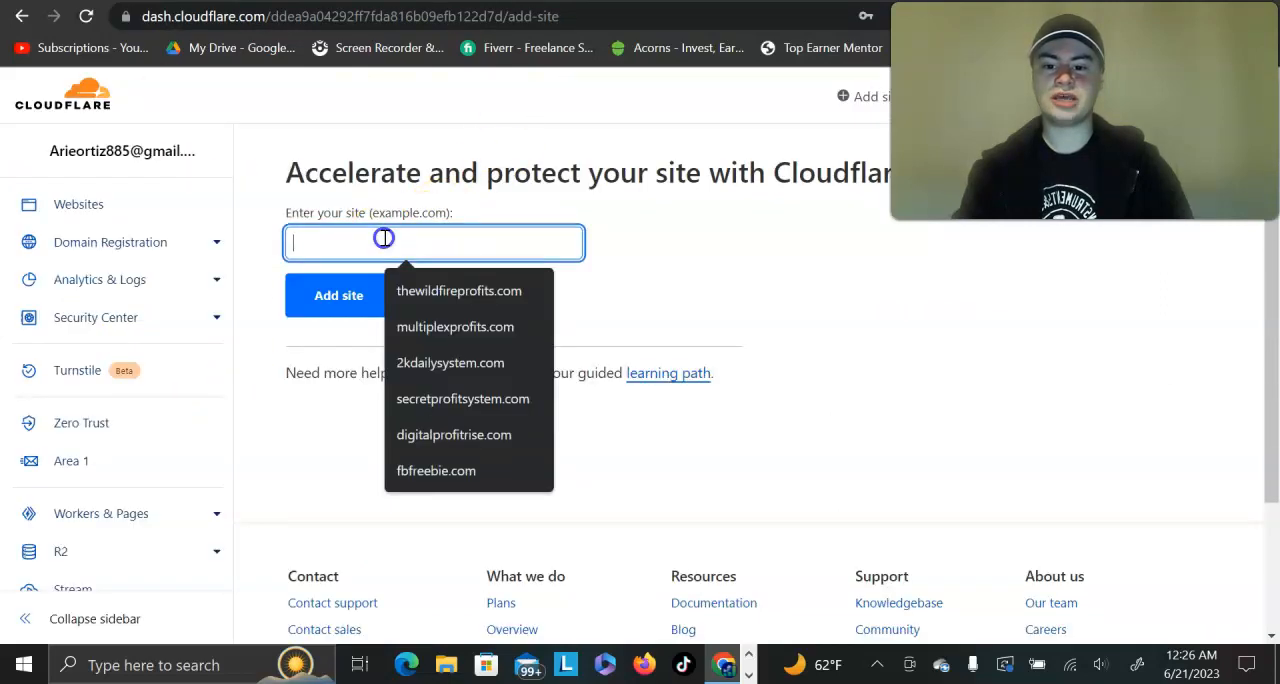
text(arieortiz.com)
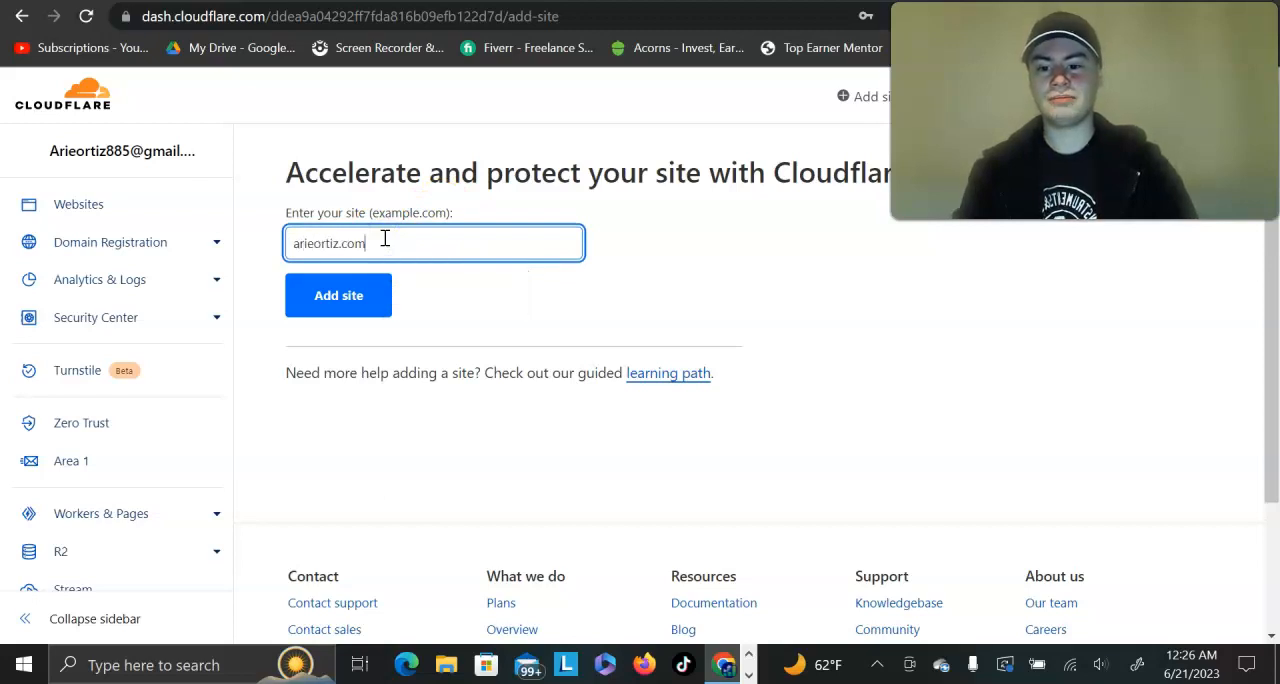
click(352, 301)
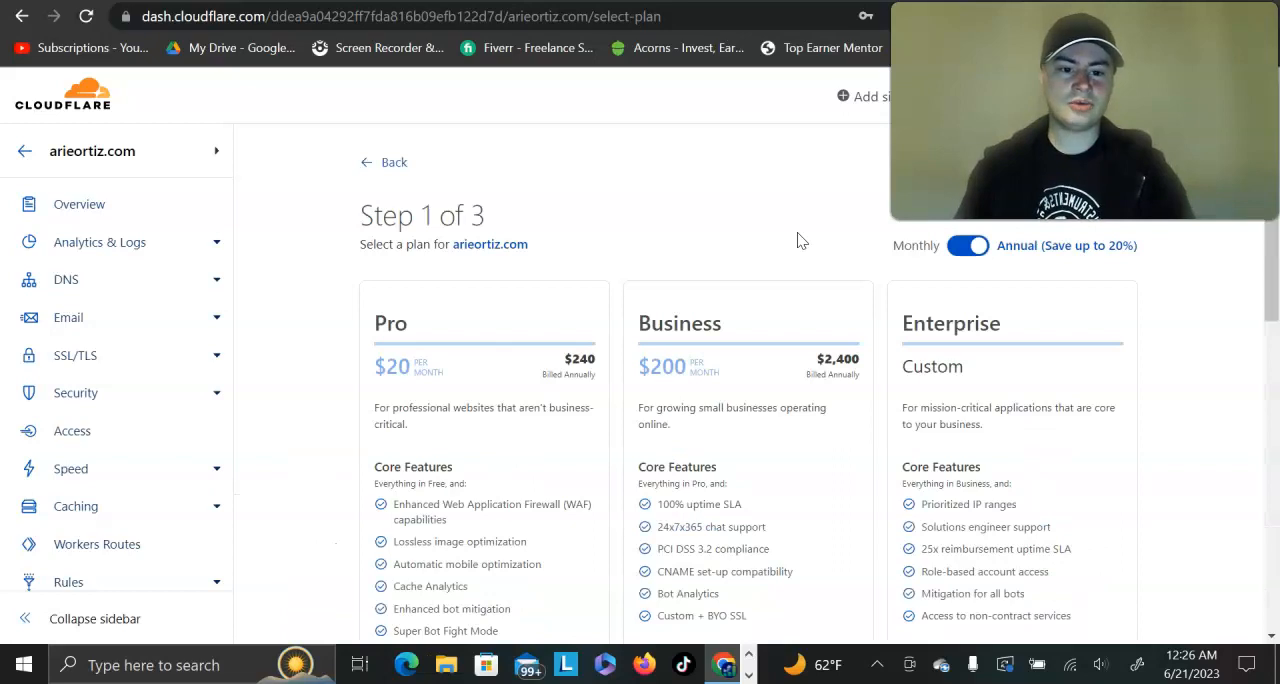
Step: Choose the Free plan for the personal domain and continue to the DNS record scan
scroll(800, 240, down, 5)
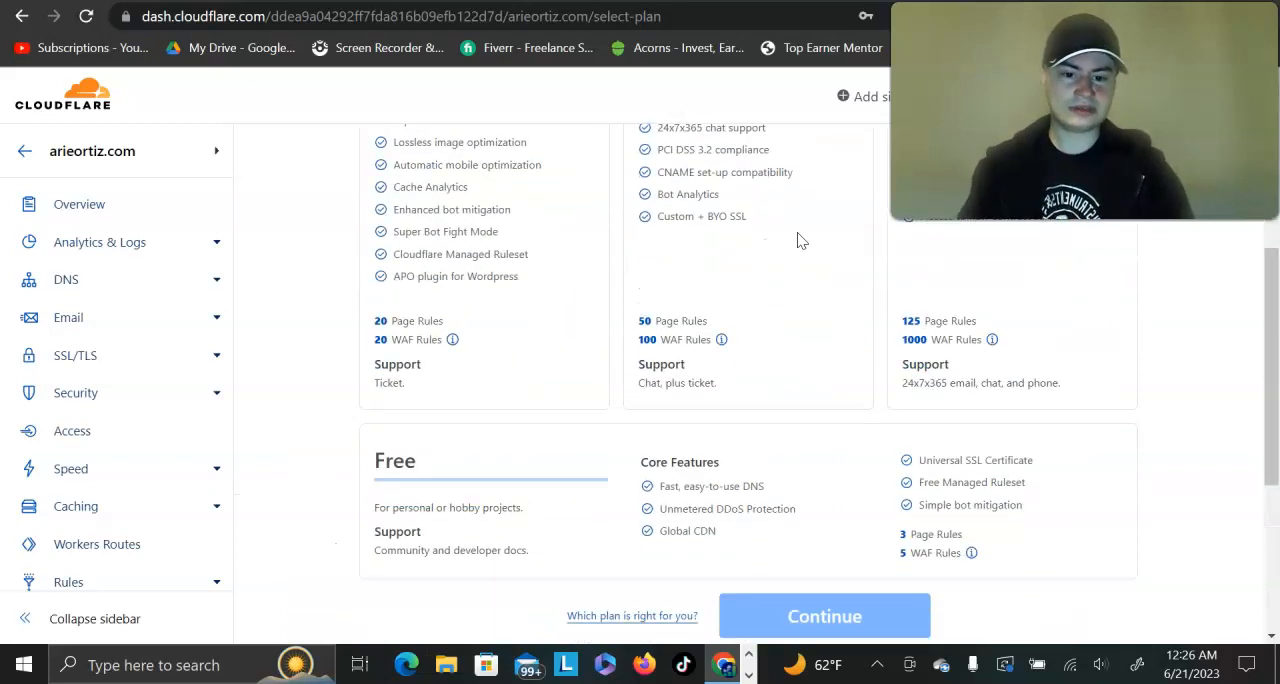
click(478, 290)
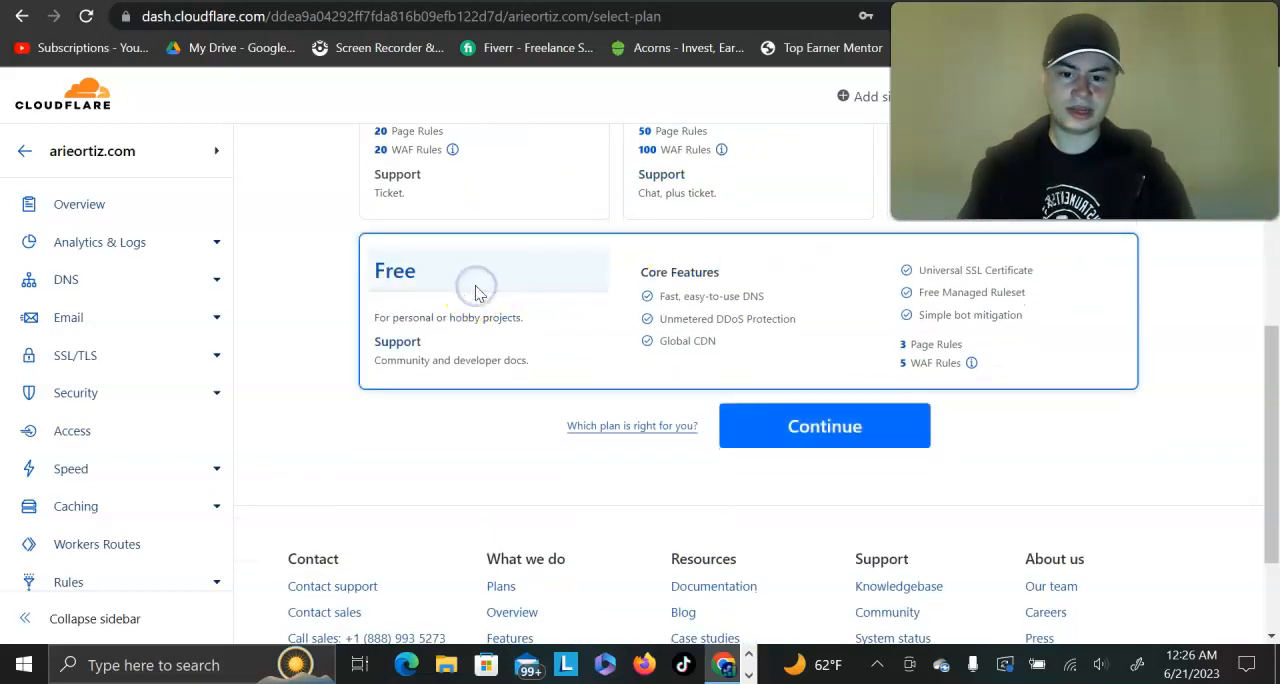
click(790, 440)
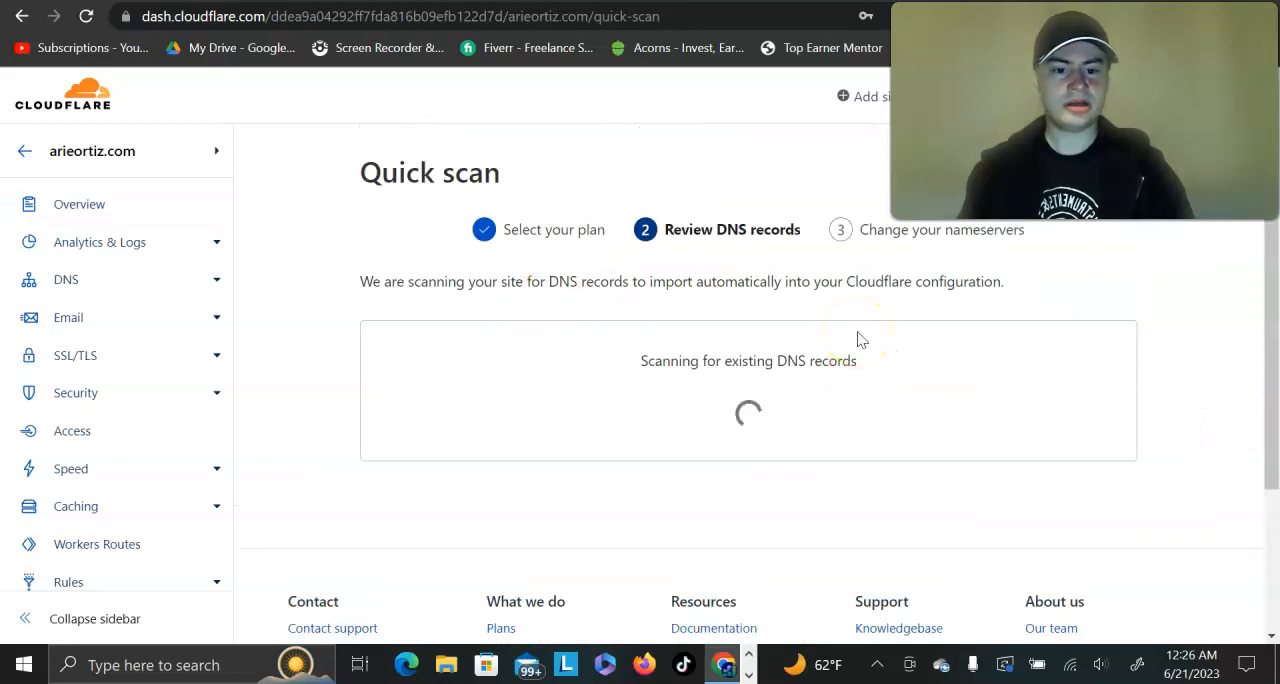
Step: Review the scanned DNS records for the personal domain and continue to the nameserver directions
scroll(857, 340, down, 3)
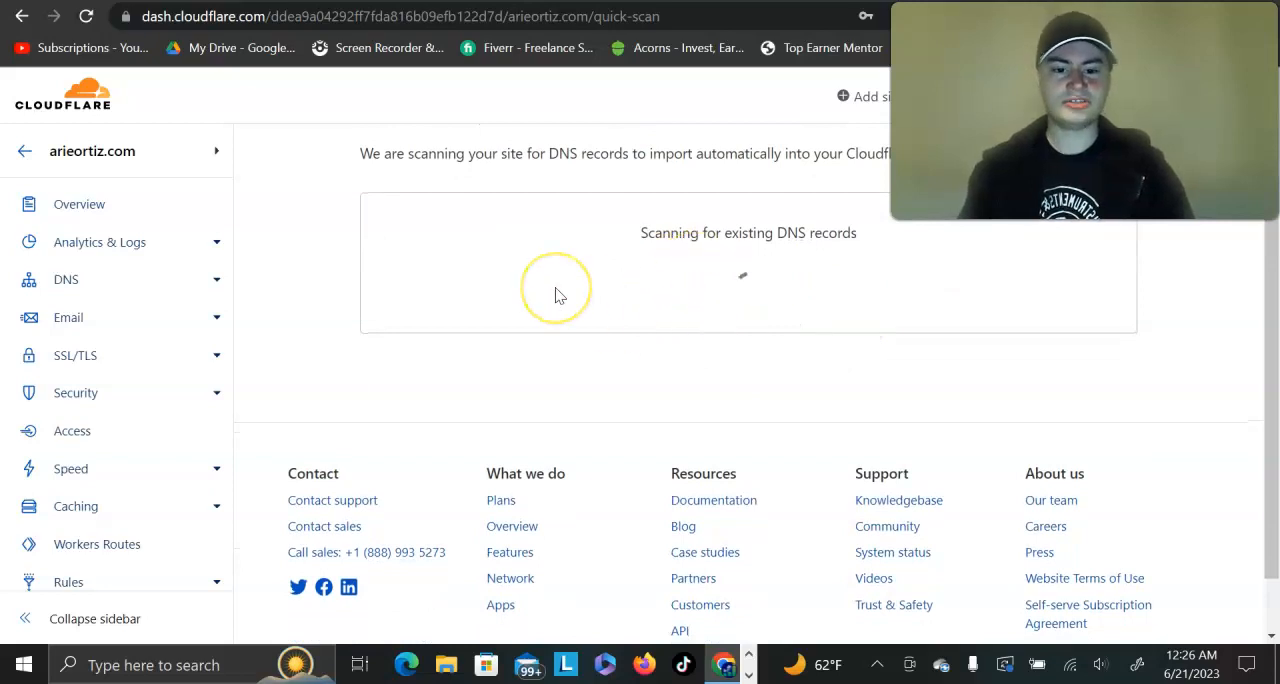
scroll(557, 295, down, 7)
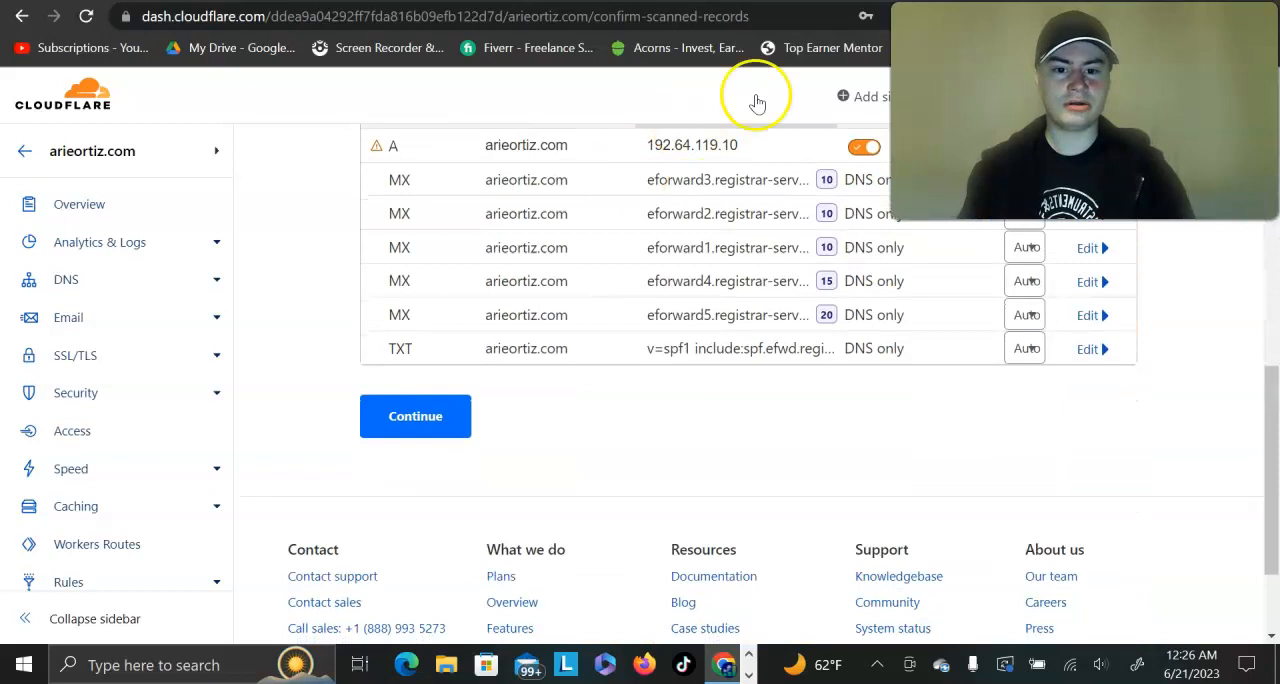
scroll(643, 200, up, 2)
scroll(640, 192, down, 1)
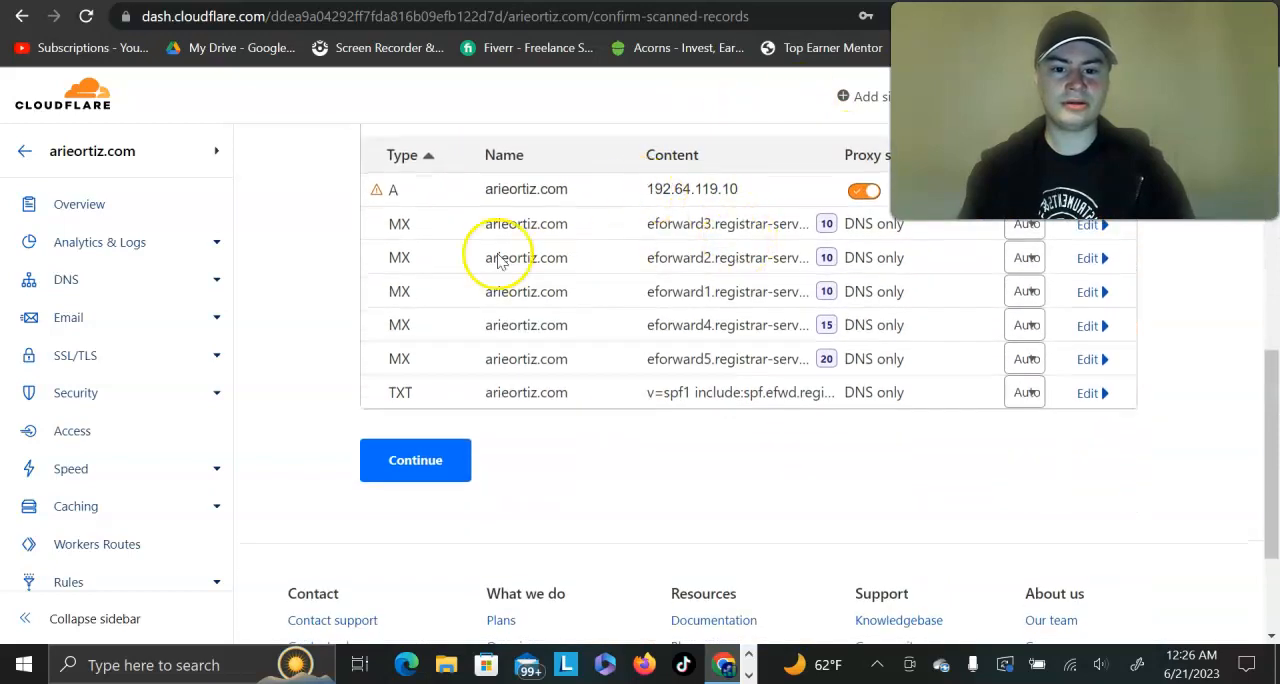
click(423, 462)
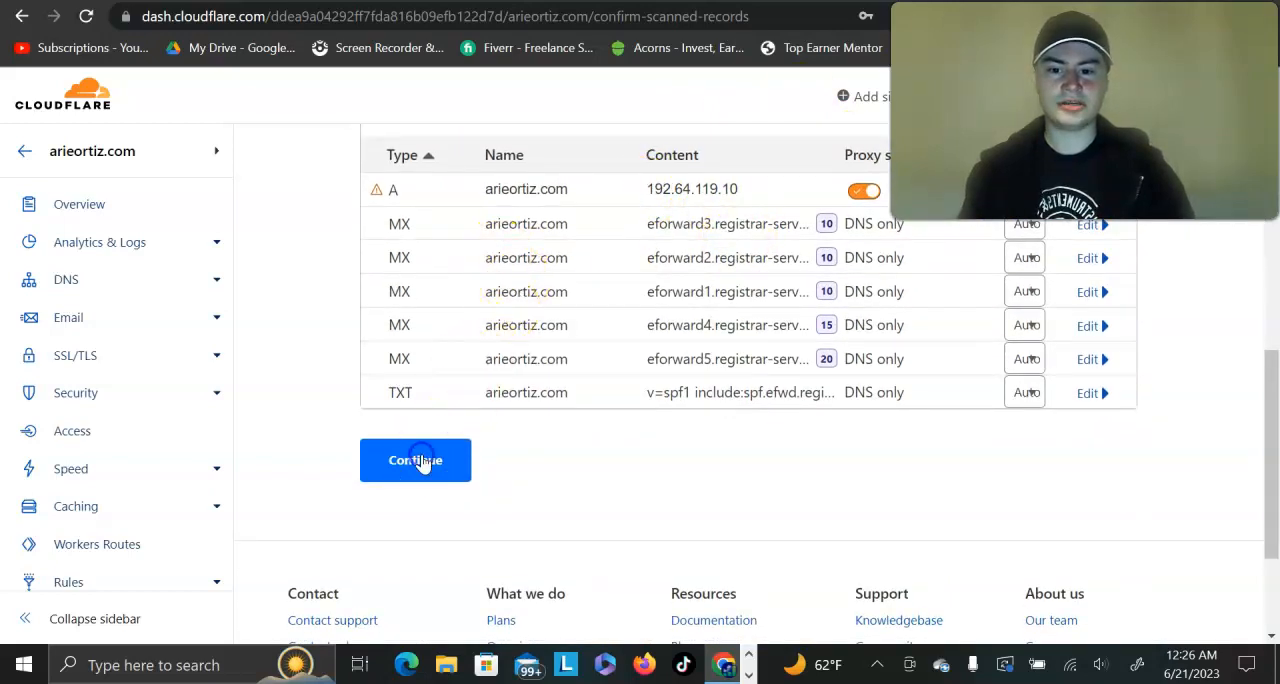
Step: Copy alaric.ns.cloudflare.com from Cloudflare's nameserver directions and enter it as Nameserver 1 in the Namecheap domain settings
scroll(698, 365, down, 4)
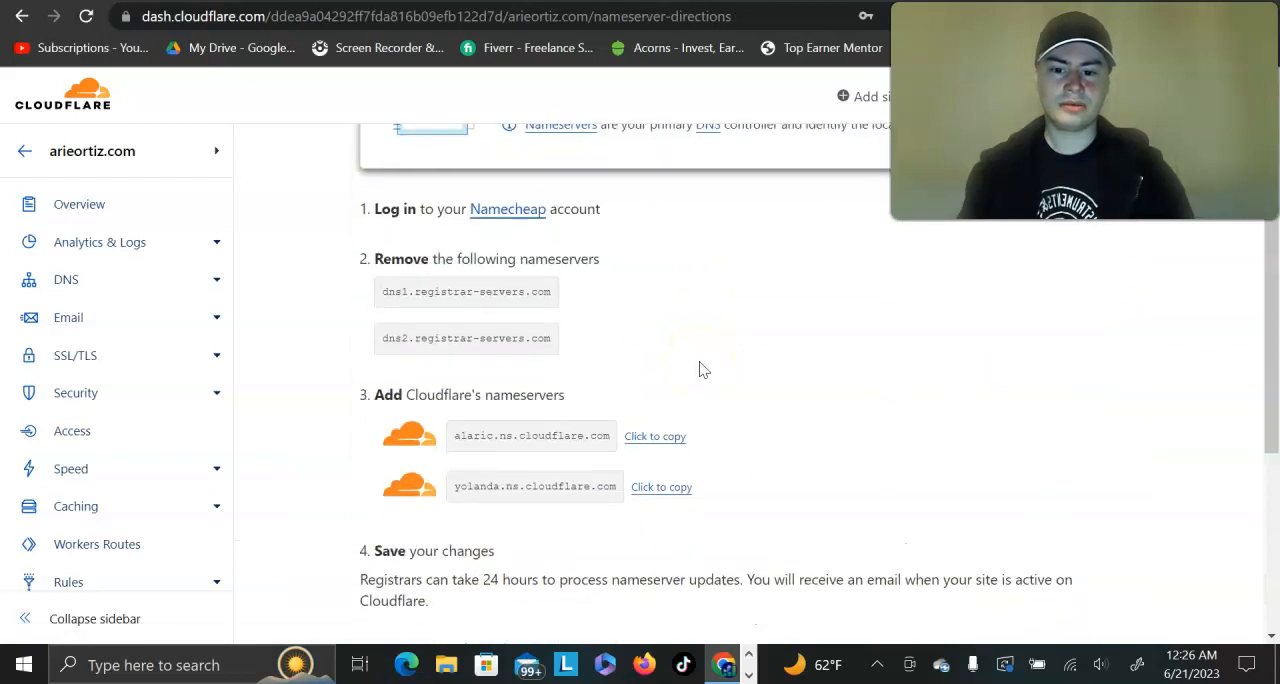
key(ctrl+plus)
key(ctrl+plus)
key(ctrl+plus)
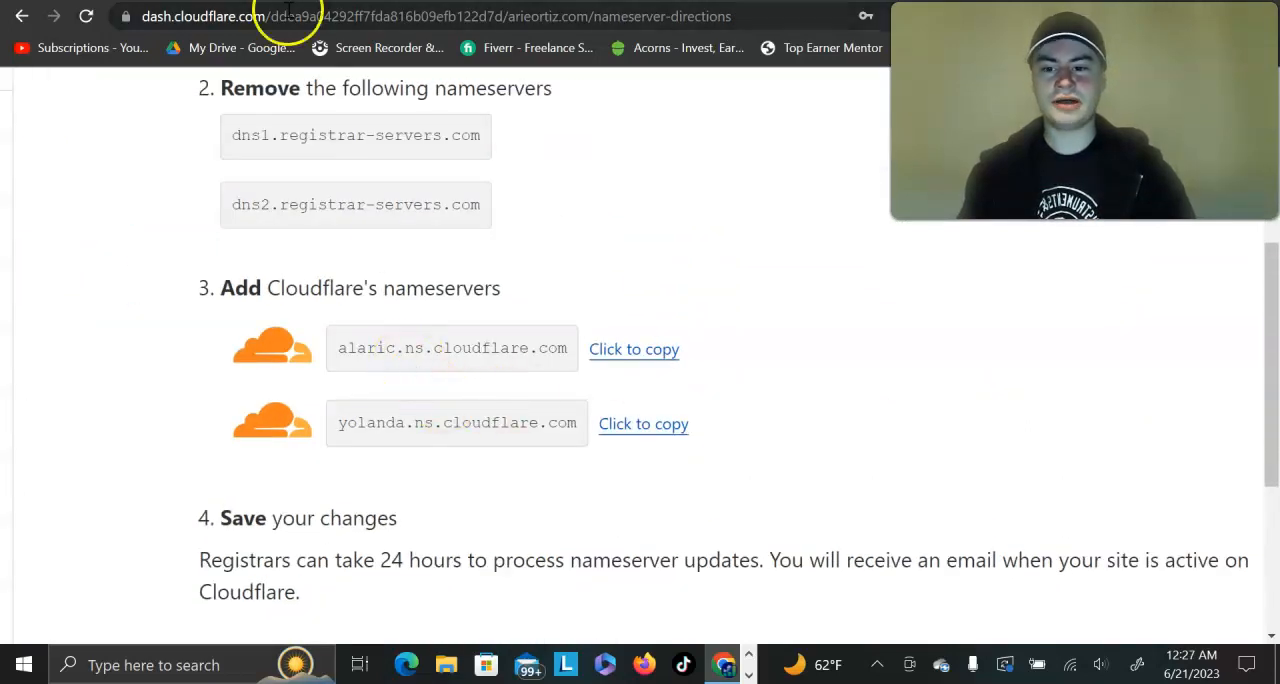
click(630, 356)
key(ctrl+Tab)
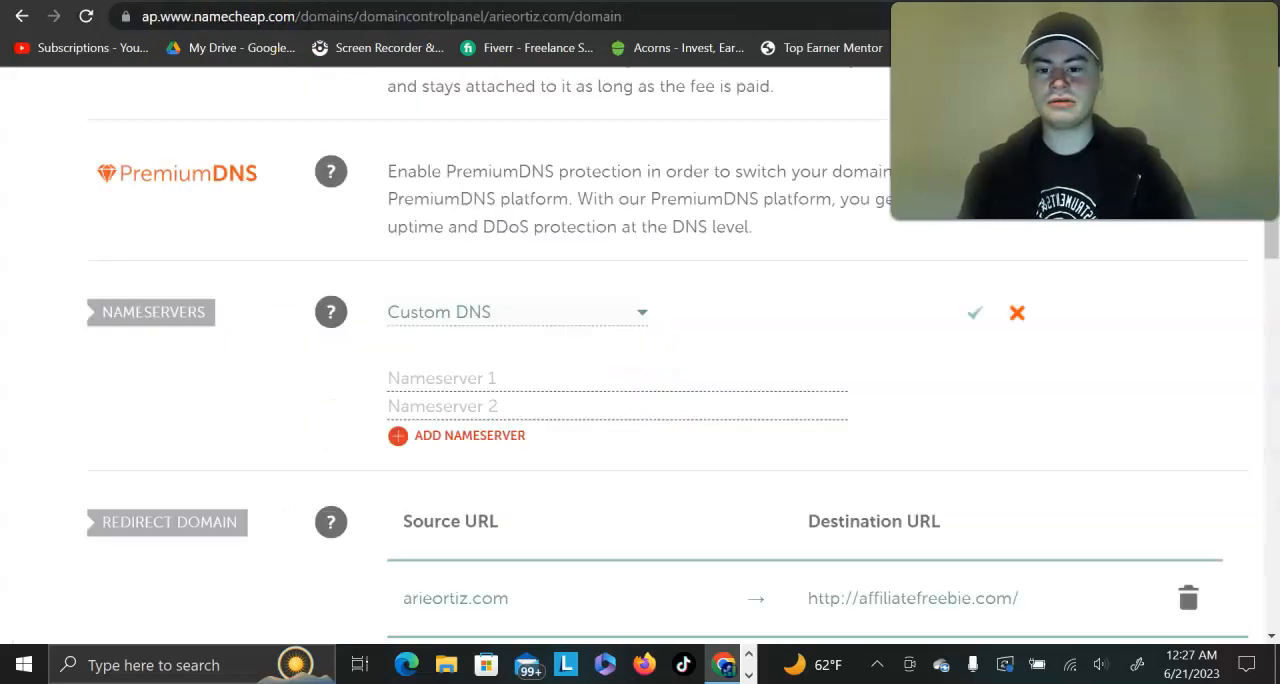
scroll(425, 373, up, 1)
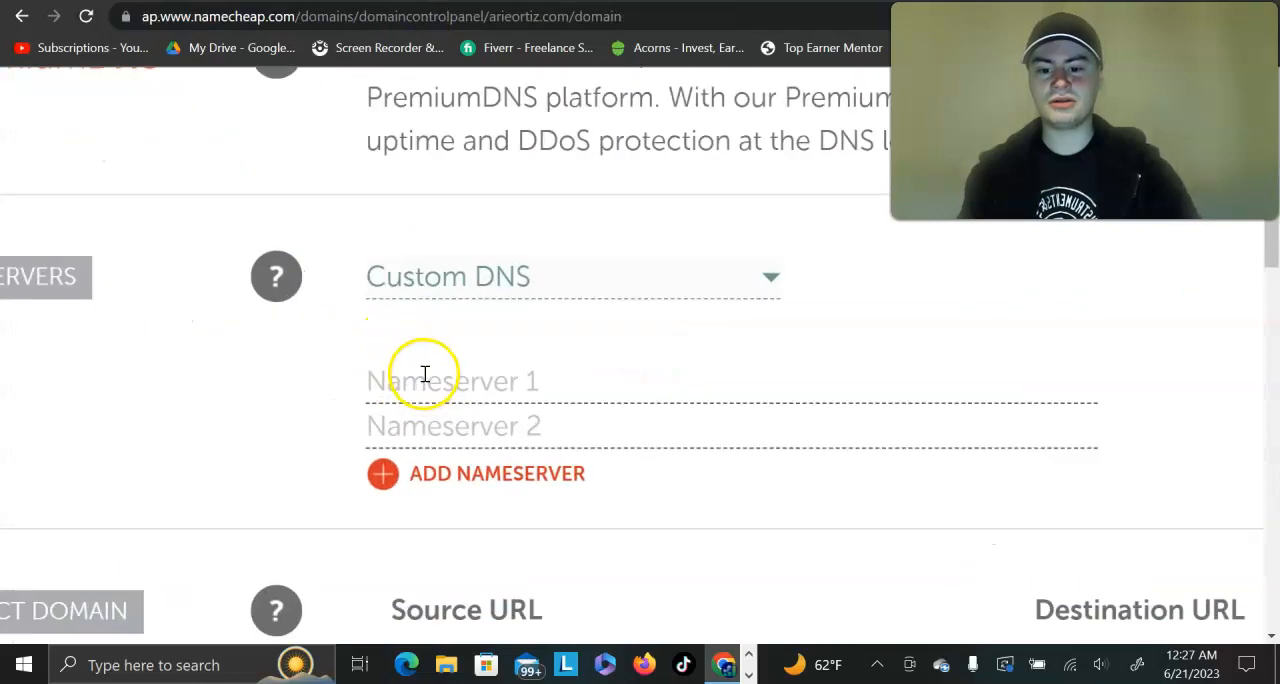
click(425, 375)
key(ctrl+v)
click(677, 348)
Step: Copy yolanda.ns.cloudflare.com from Cloudflare into Nameserver 2 in Namecheap, and save the custom DNS nameservers
click(523, 422)
key(ctrl+Tab)
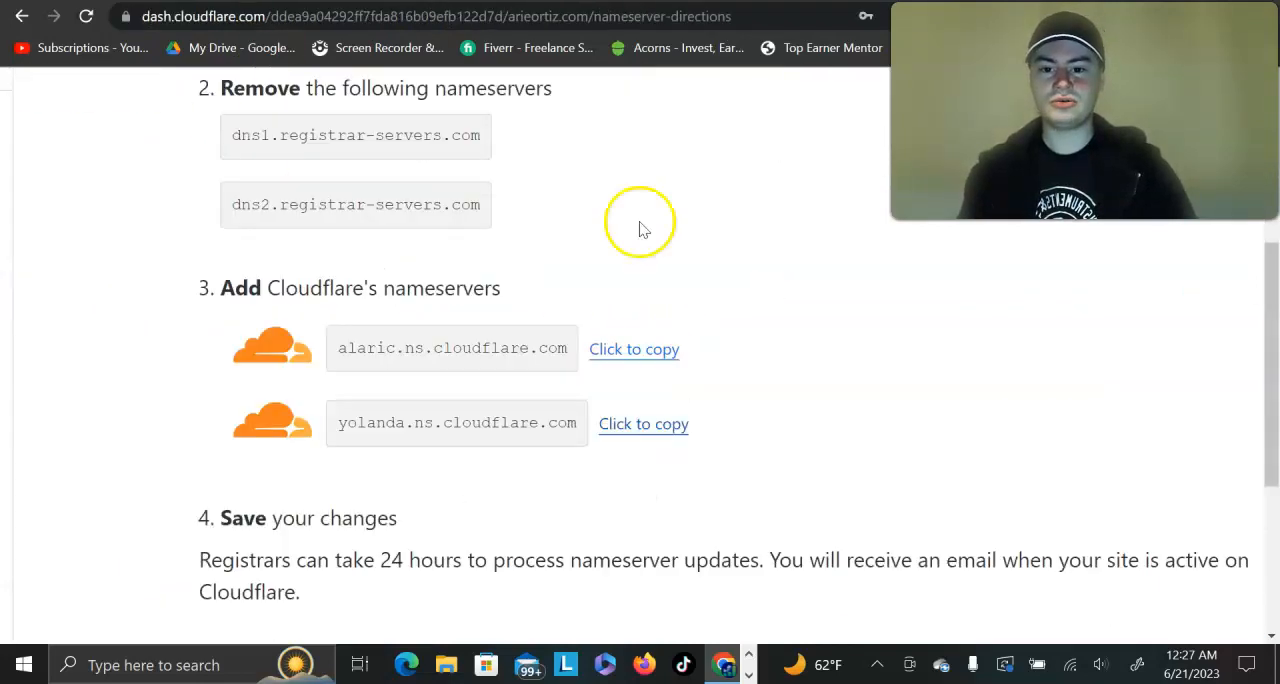
click(645, 426)
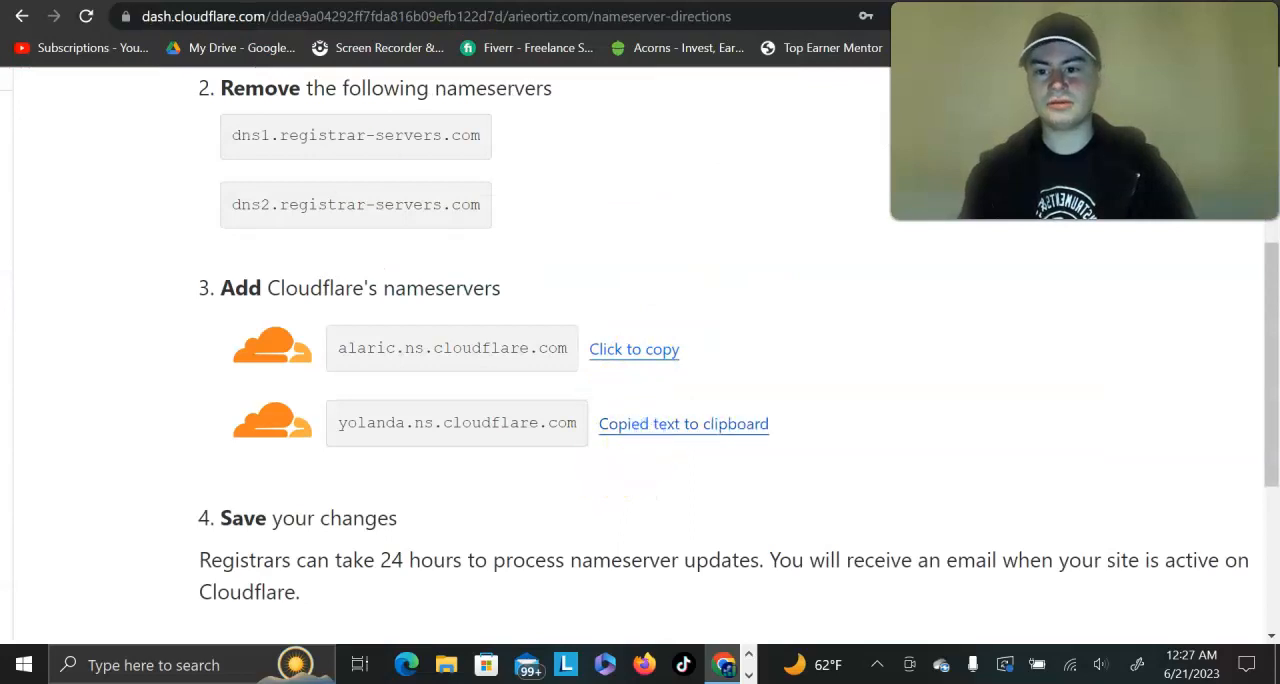
click(300, 1)
key(ctrl+v)
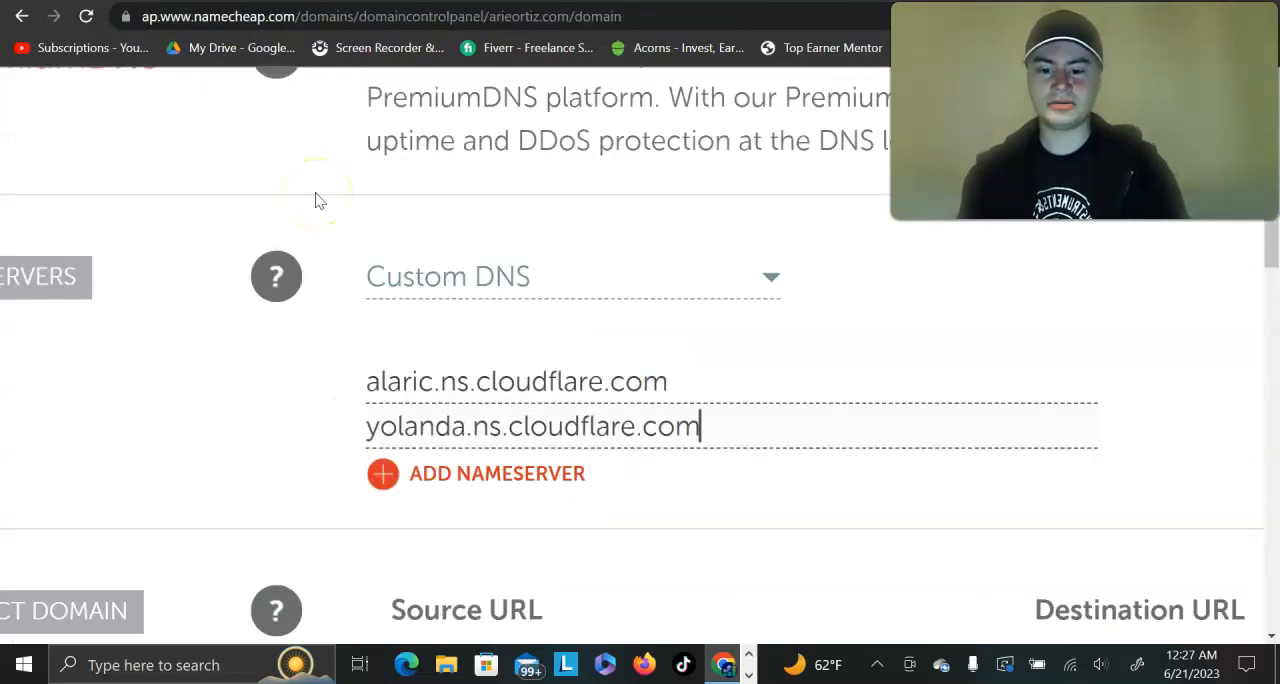
scroll(745, 340, right, 5)
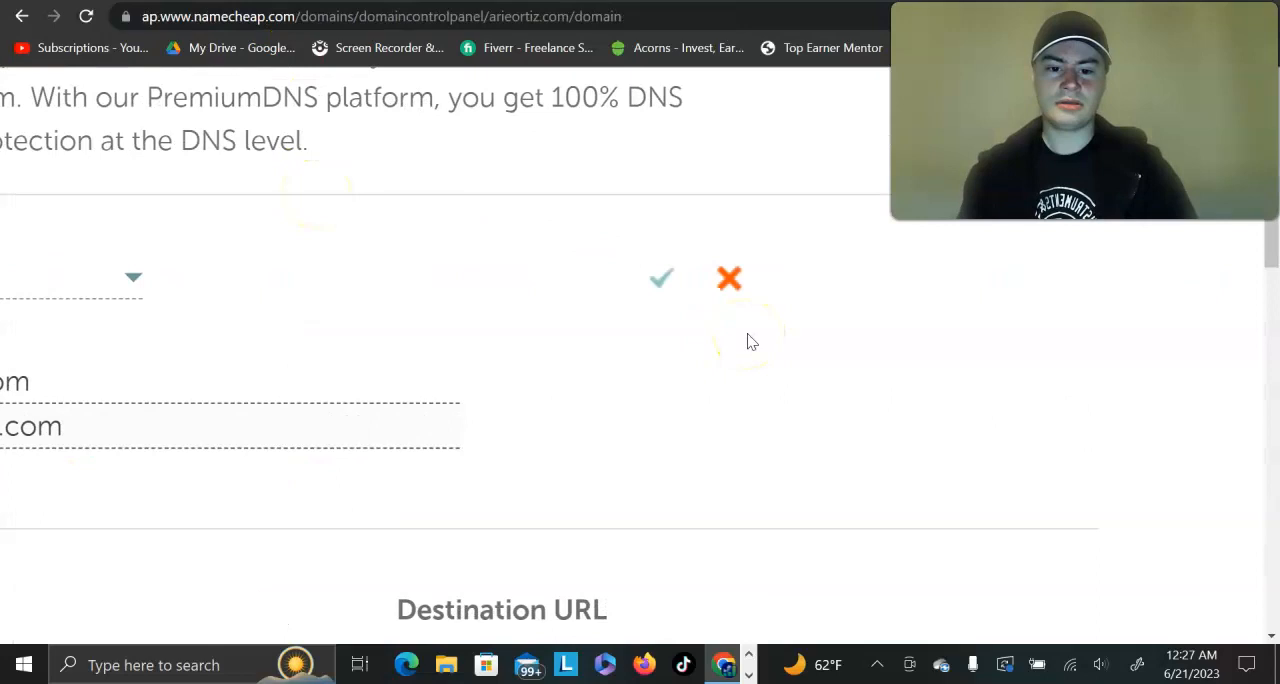
click(662, 283)
scroll(966, 331, down, 5)
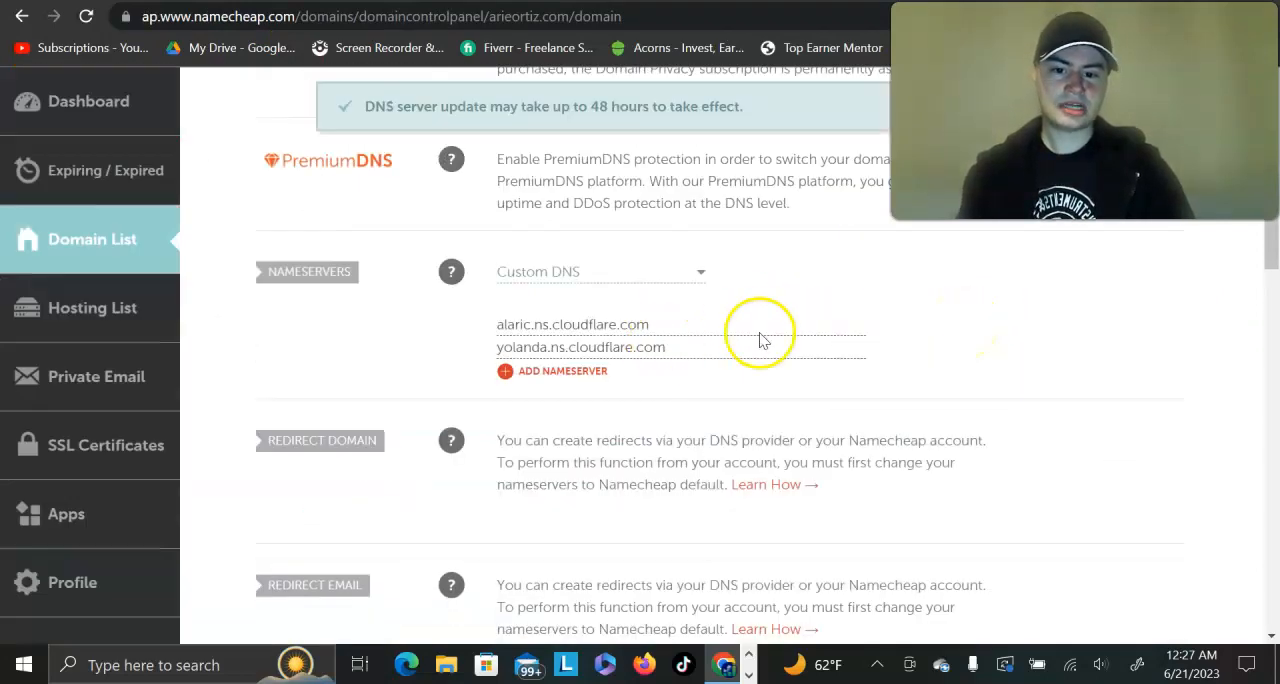
Step: Return to Cloudflare's nameserver directions, mark the change as done and have the nameservers checked
key(ctrl+Tab)
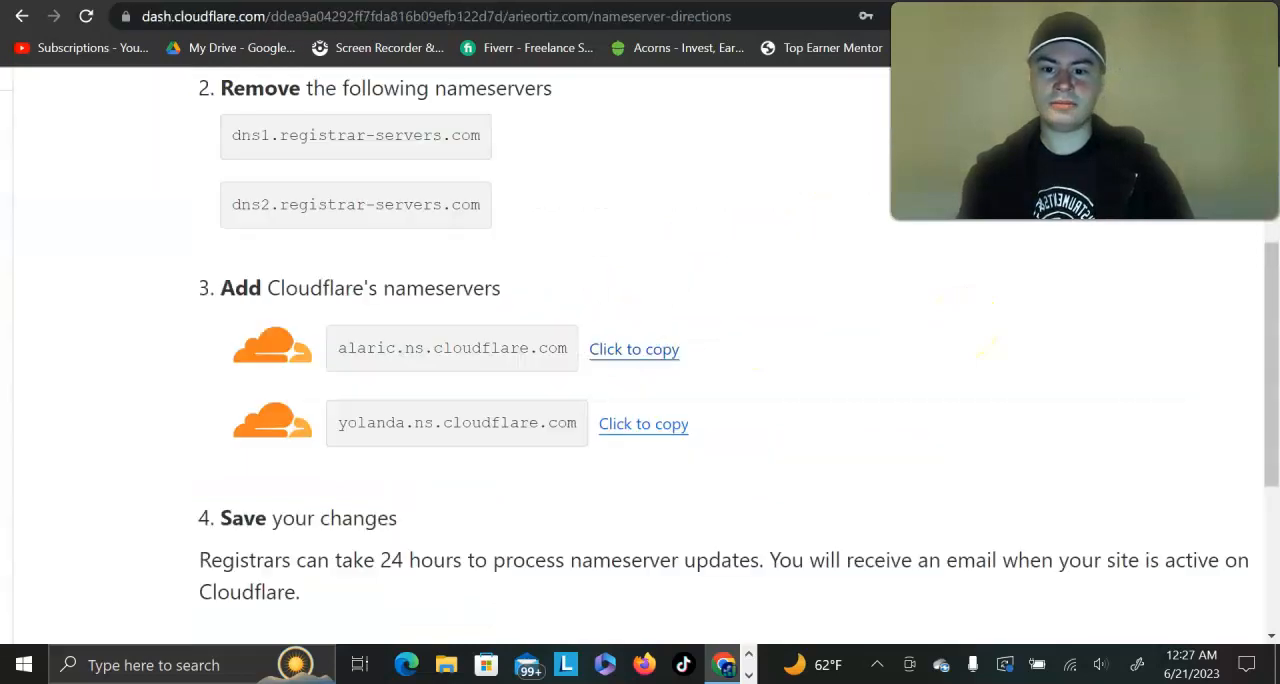
scroll(590, 312, down, 5)
scroll(591, 312, down, 3)
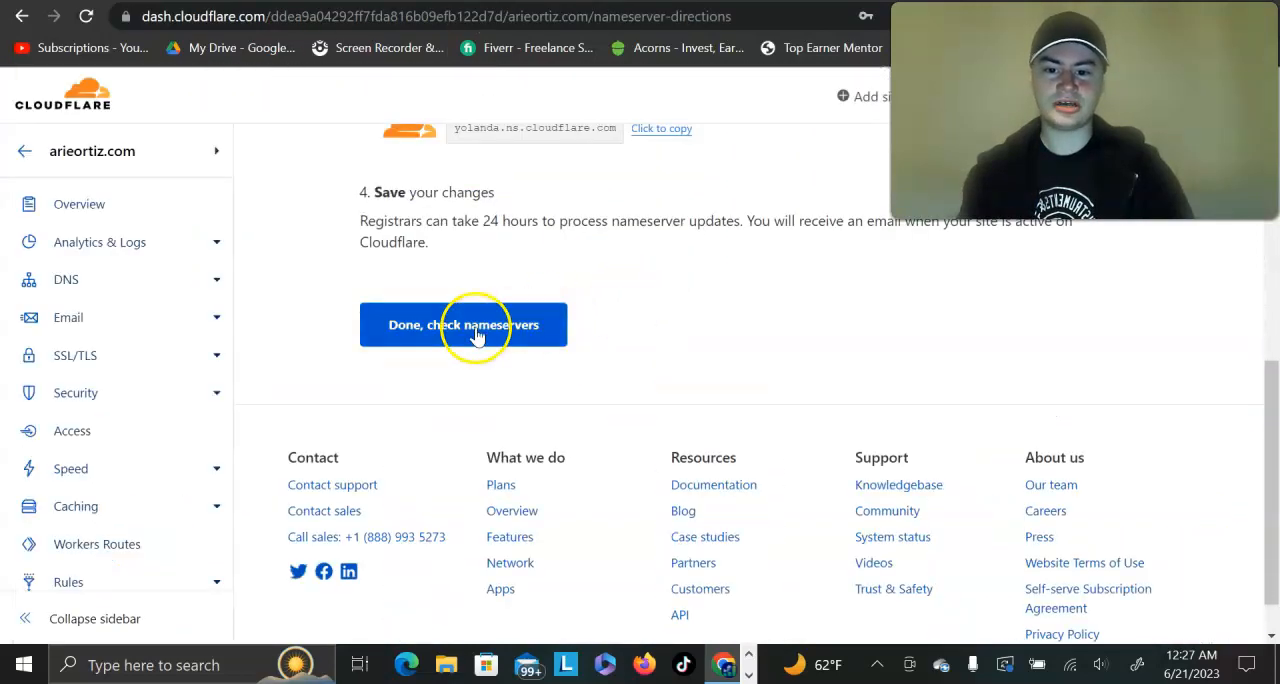
scroll(477, 335, up, 1)
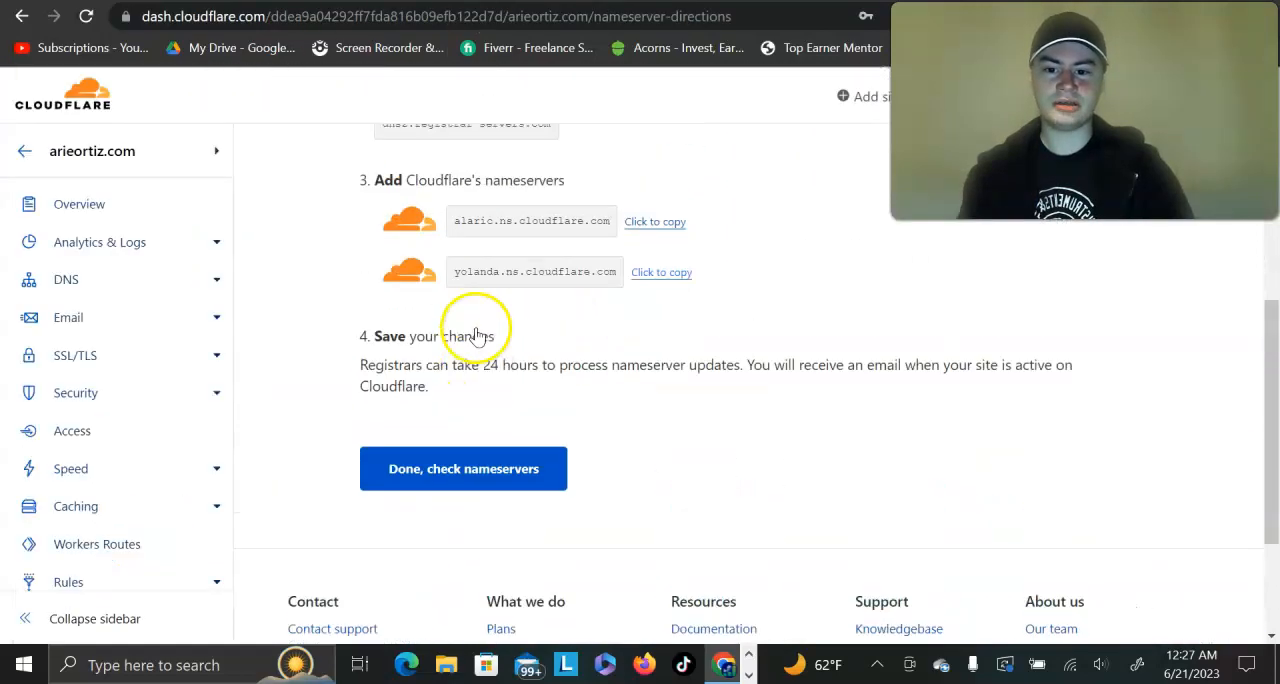
click(457, 490)
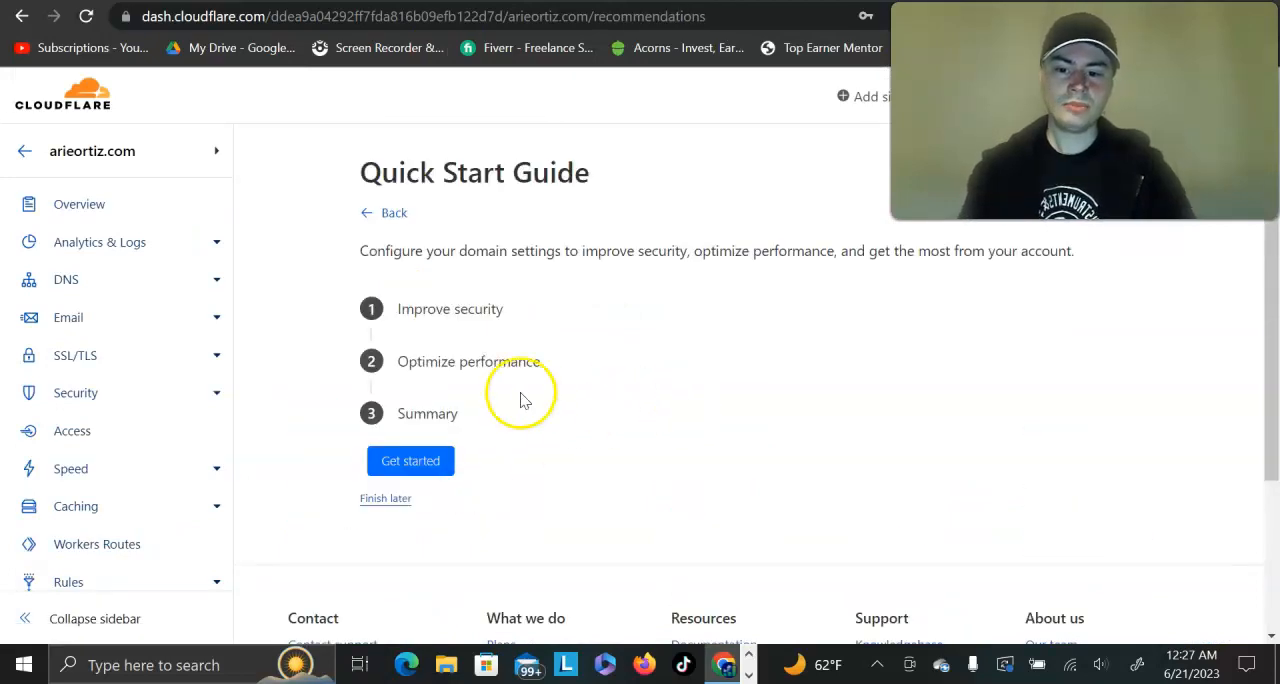
Step: Start the Quick Start Guide's Improve security section and save Automatic HTTPS Rewrites as enabled
click(444, 310)
scroll(760, 346, down, 2)
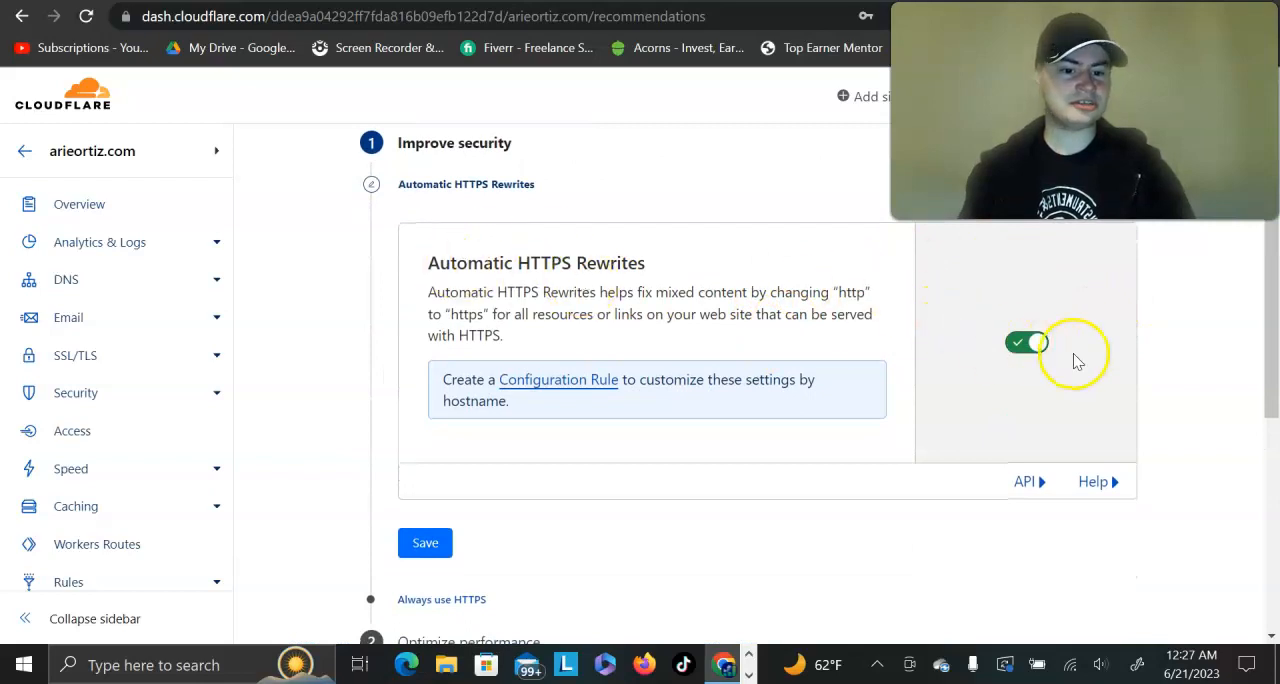
scroll(700, 350, down, 1)
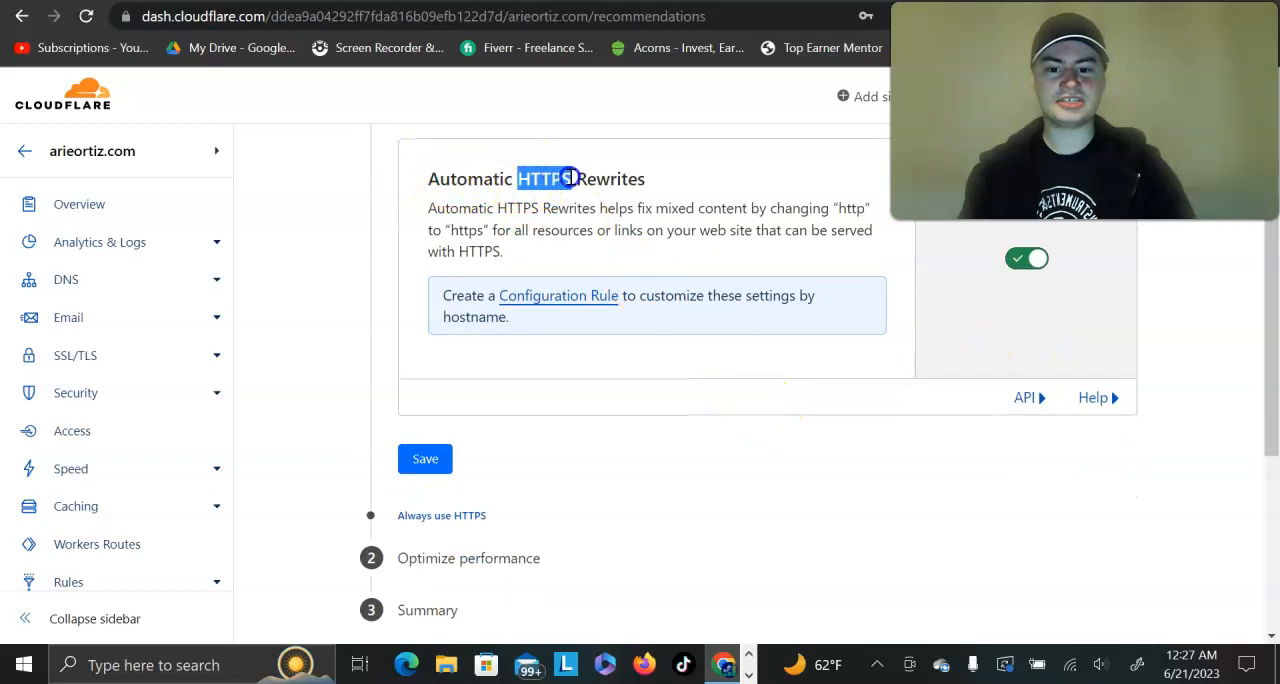
scroll(570, 178, down, 1)
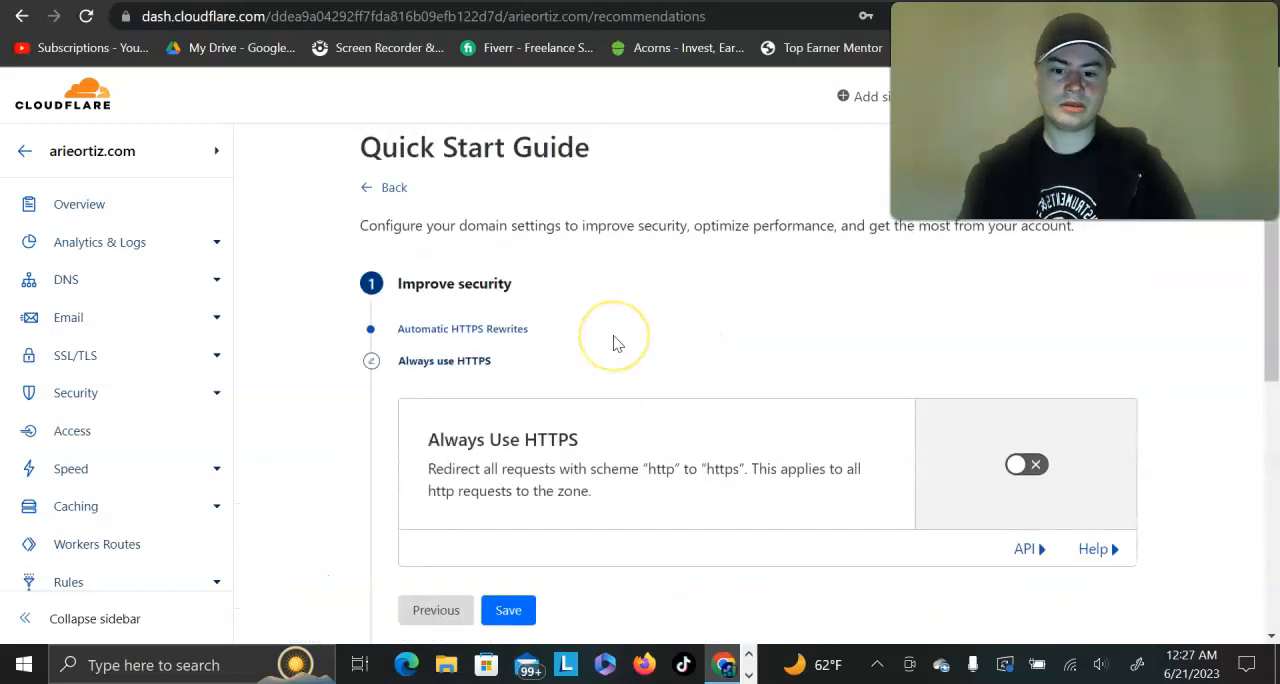
Step: Turn on Always Use HTTPS and save that security setting
scroll(615, 343, down, 1)
scroll(615, 343, up, 2)
scroll(727, 353, right, 1)
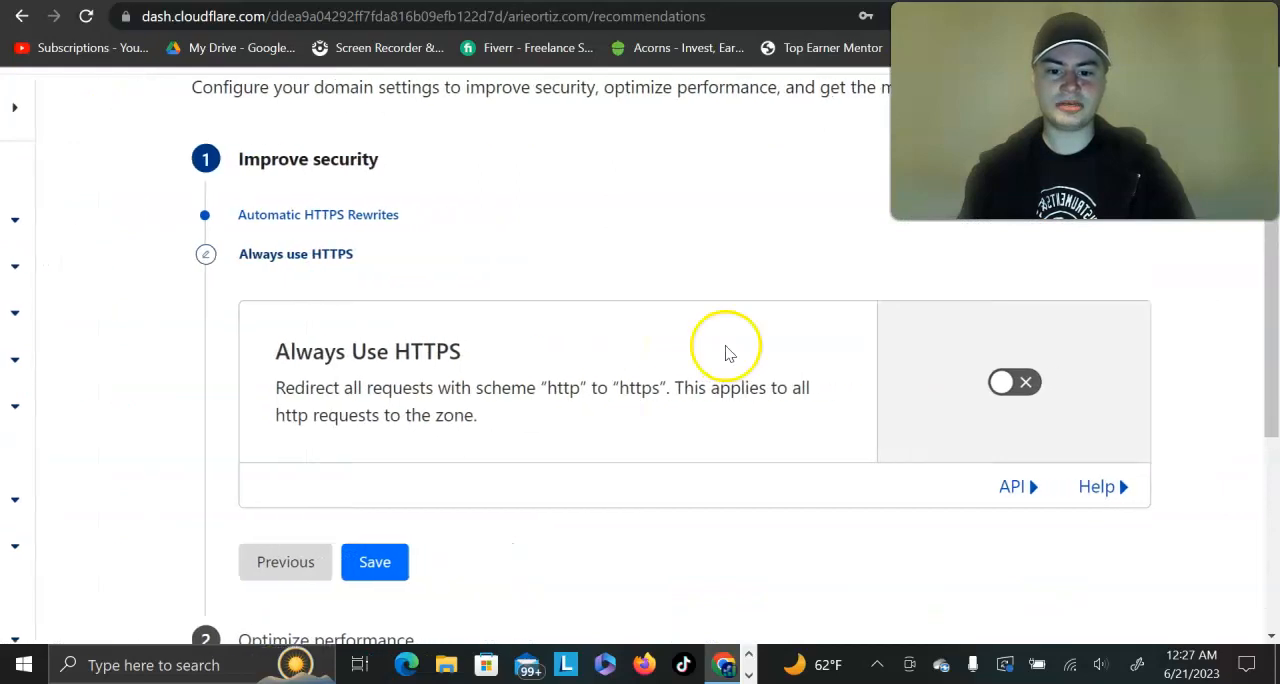
click(1018, 383)
scroll(745, 418, down, 1)
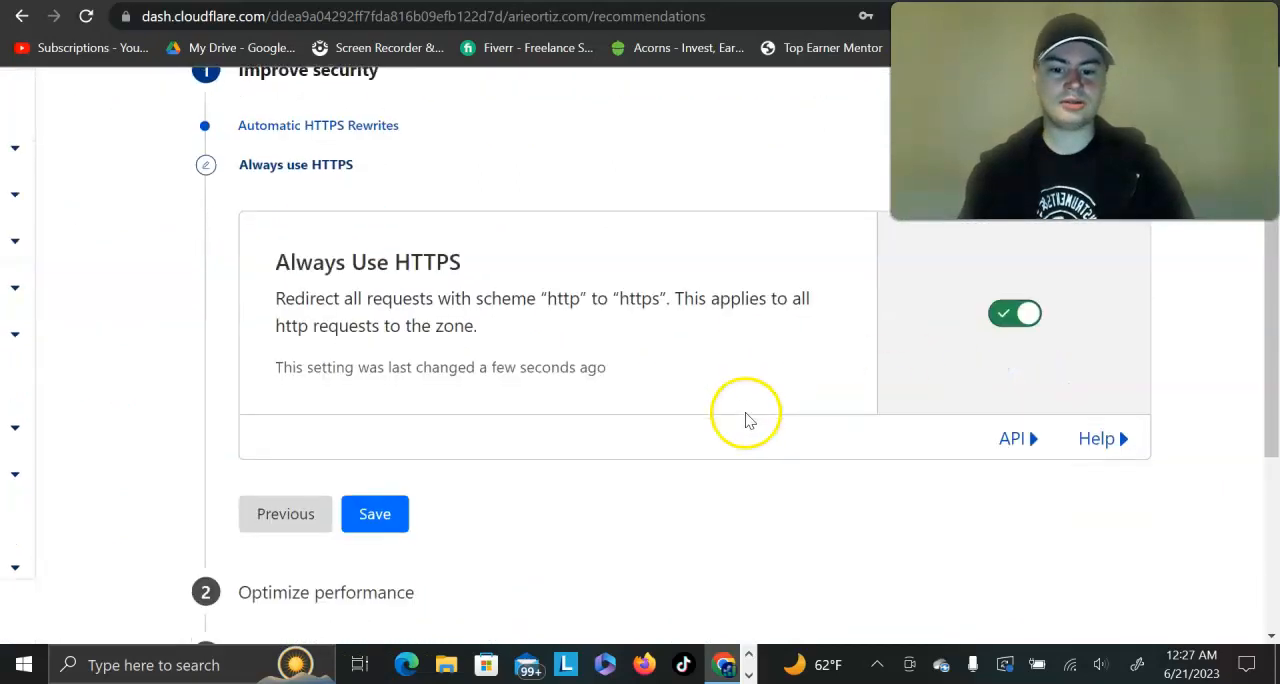
click(374, 514)
Step: Save Brotli compression as enabled and finish the Quick Start Guide from its summary
scroll(555, 489, down, 2)
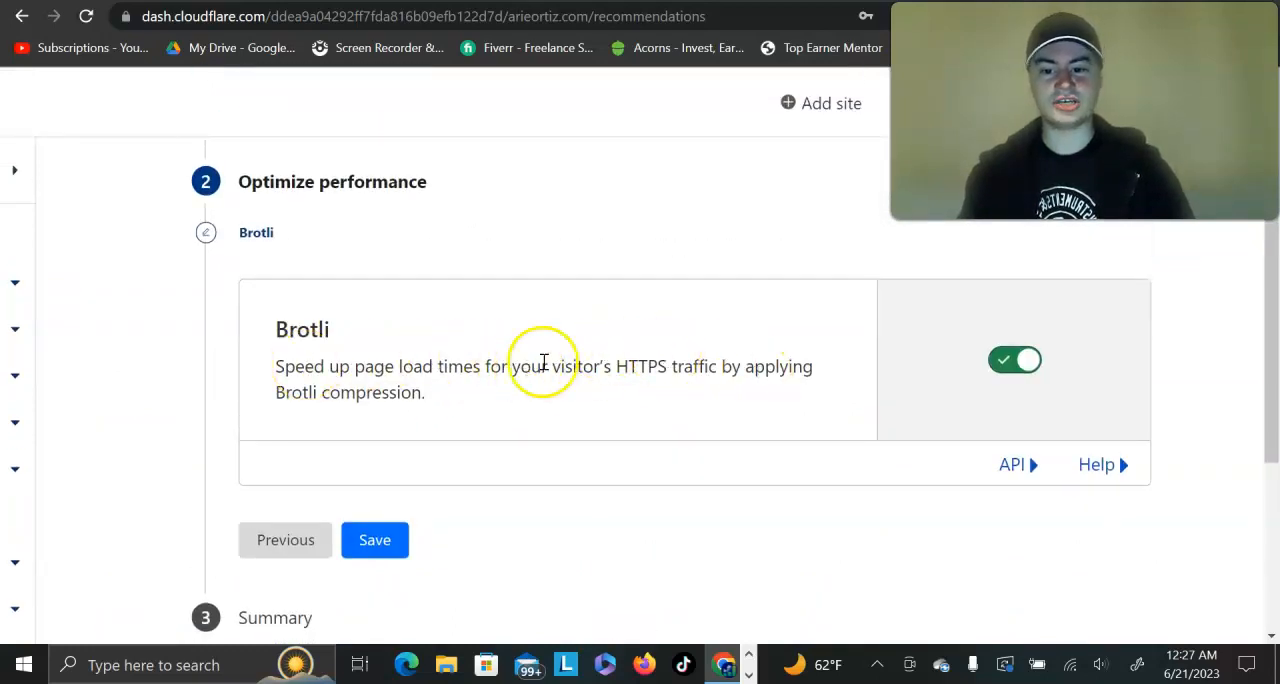
click(374, 541)
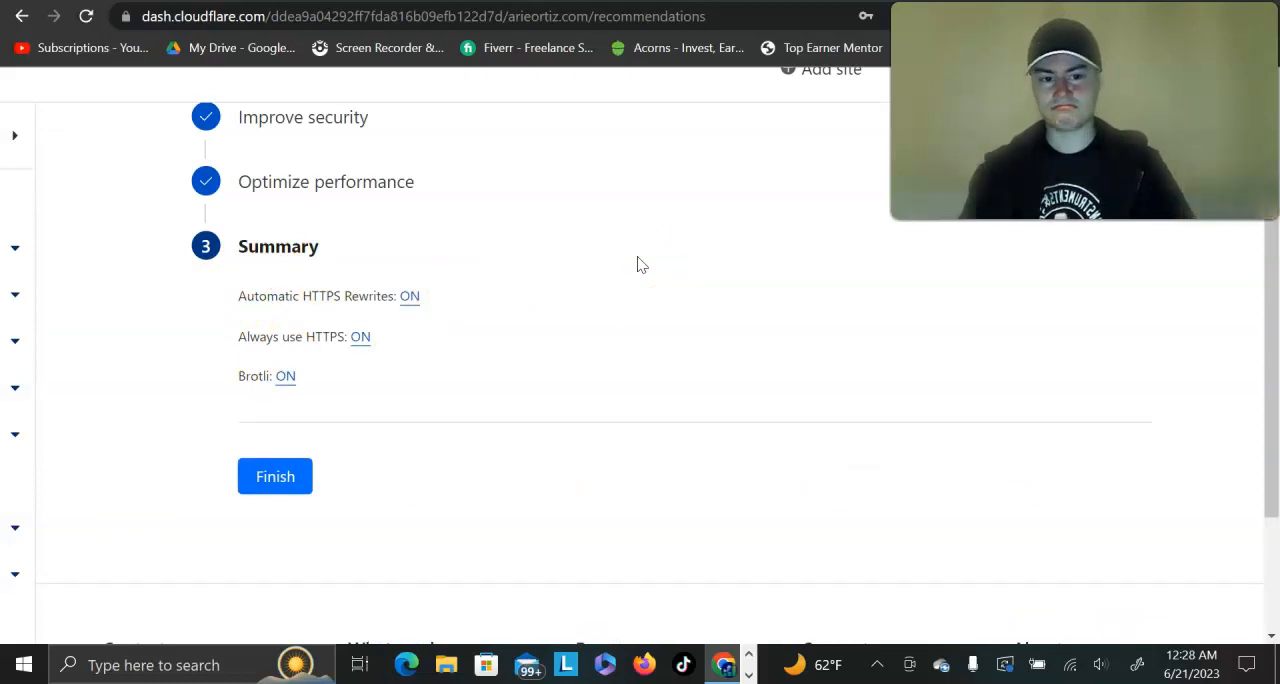
scroll(600, 268, up, 1)
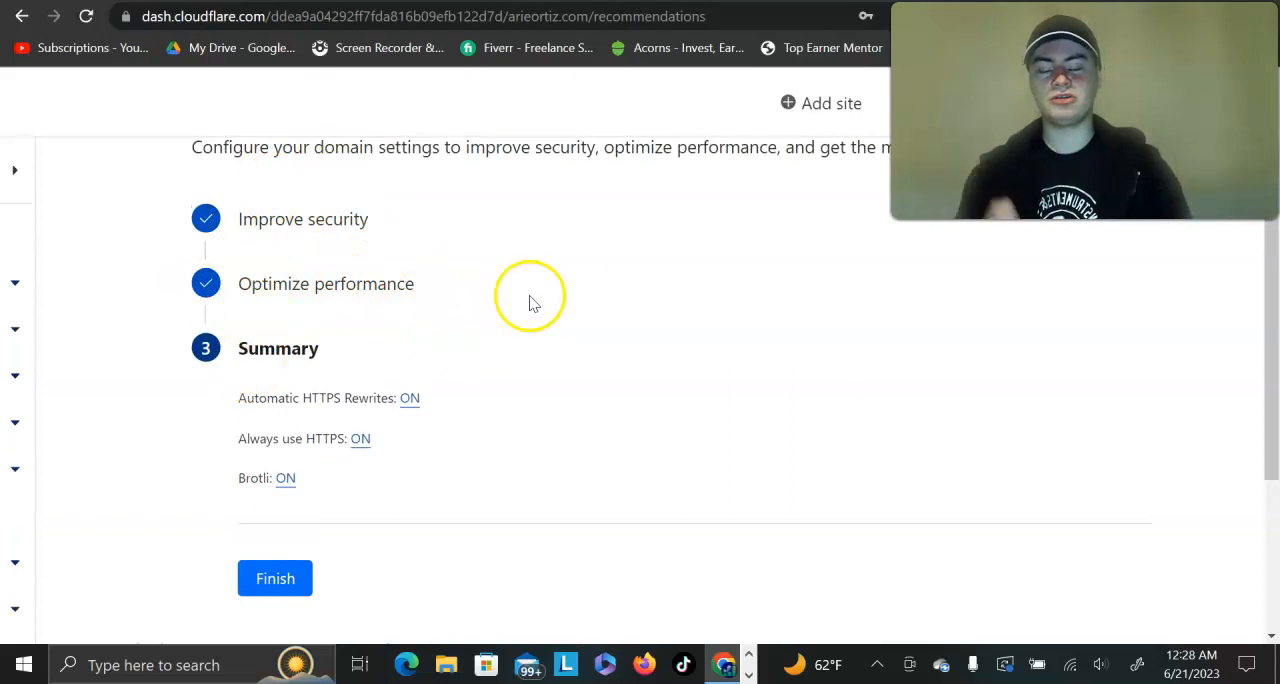
click(277, 580)
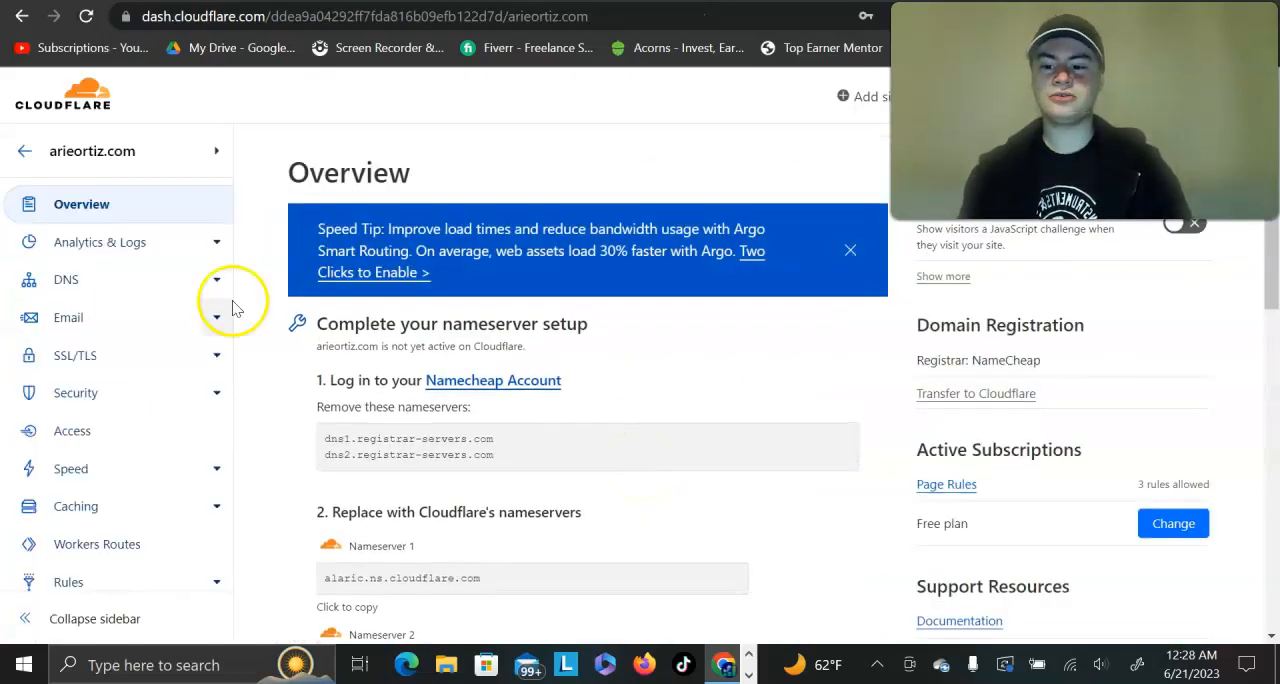
Step: Open the Page Rules settings for the personal domain
scroll(110, 350, down, 3)
scroll(112, 350, down, 3)
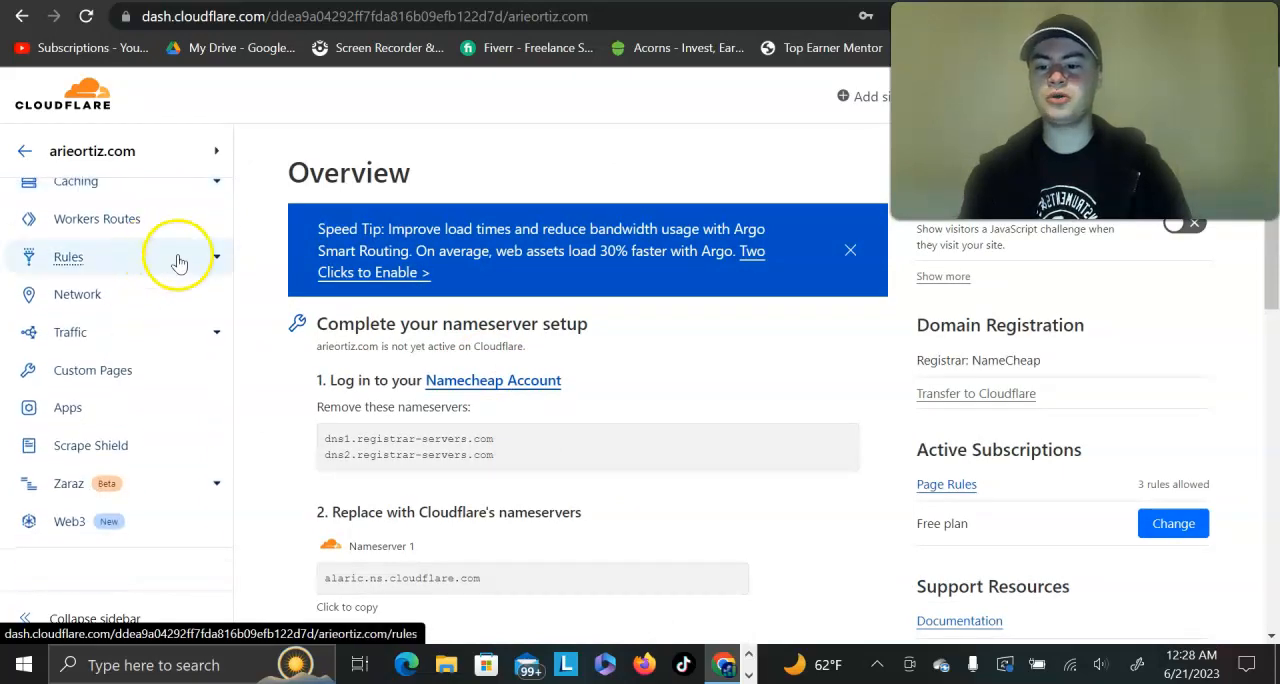
scroll(64, 270, up, 5)
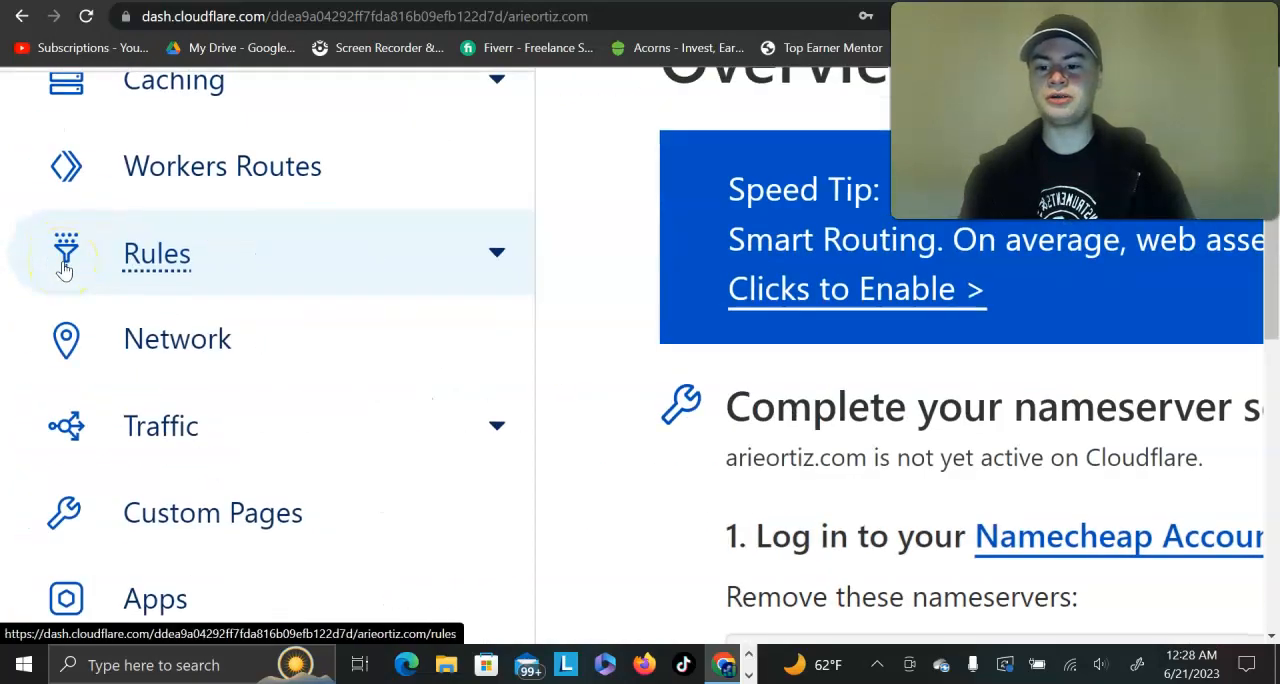
click(493, 258)
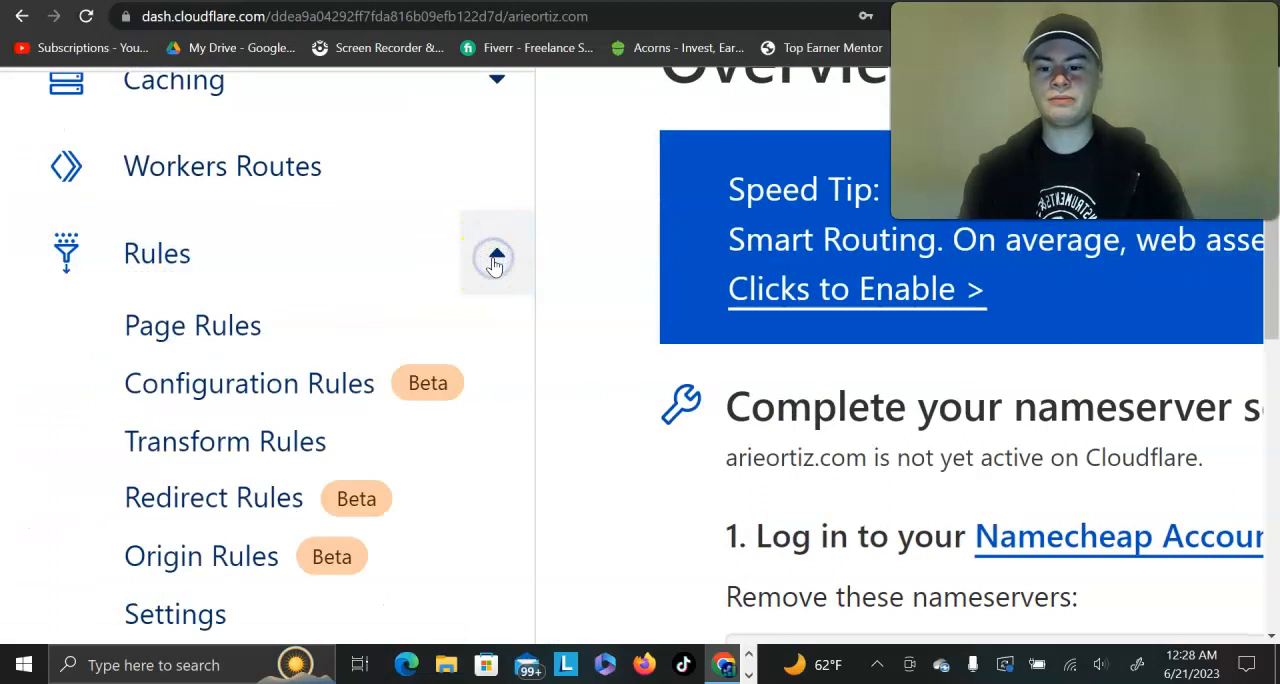
click(230, 326)
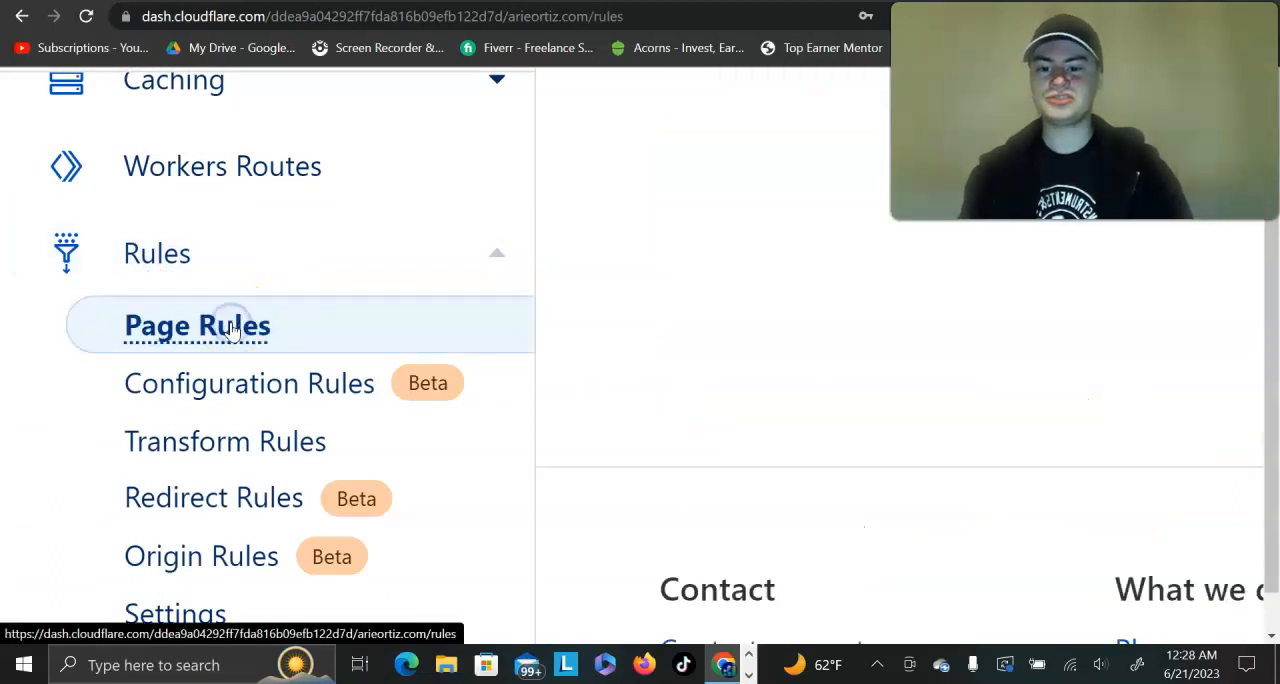
key(ctrl+minus)
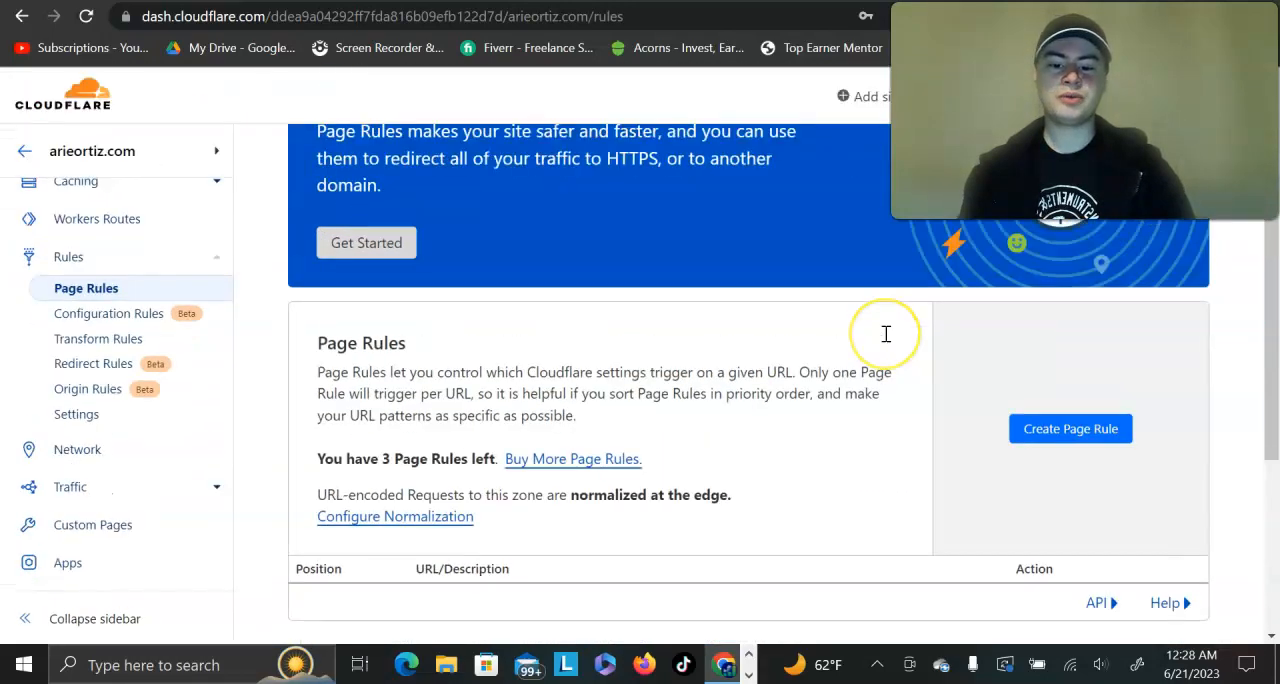
Step: Create a page rule whose URL is the example pattern without www, the personal domain followed by /*
scroll(885, 341, down, 2)
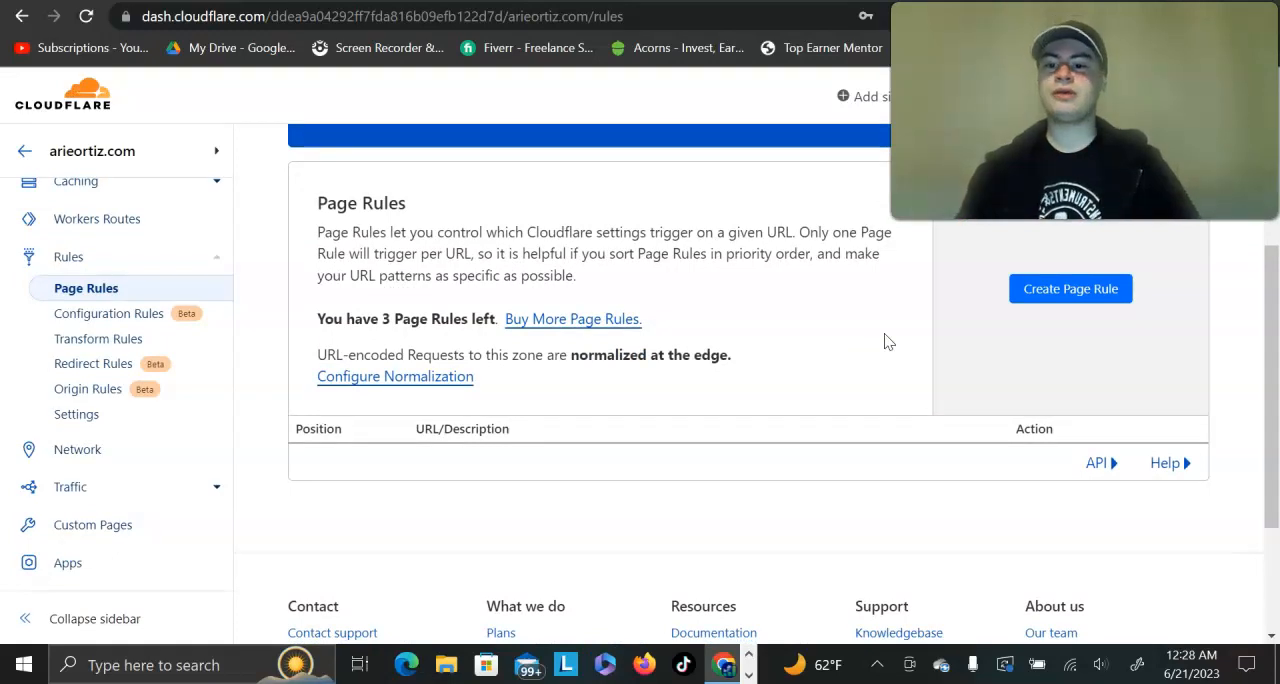
scroll(885, 341, up, 1)
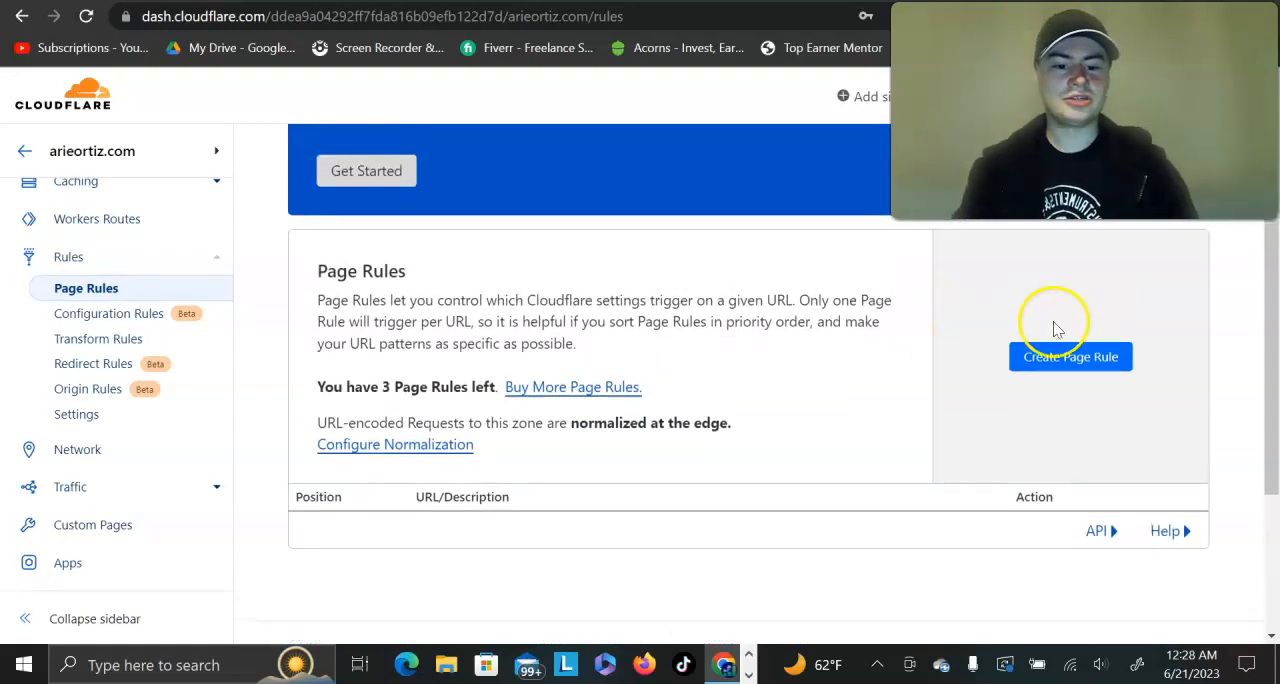
click(1085, 360)
scroll(726, 443, down, 2)
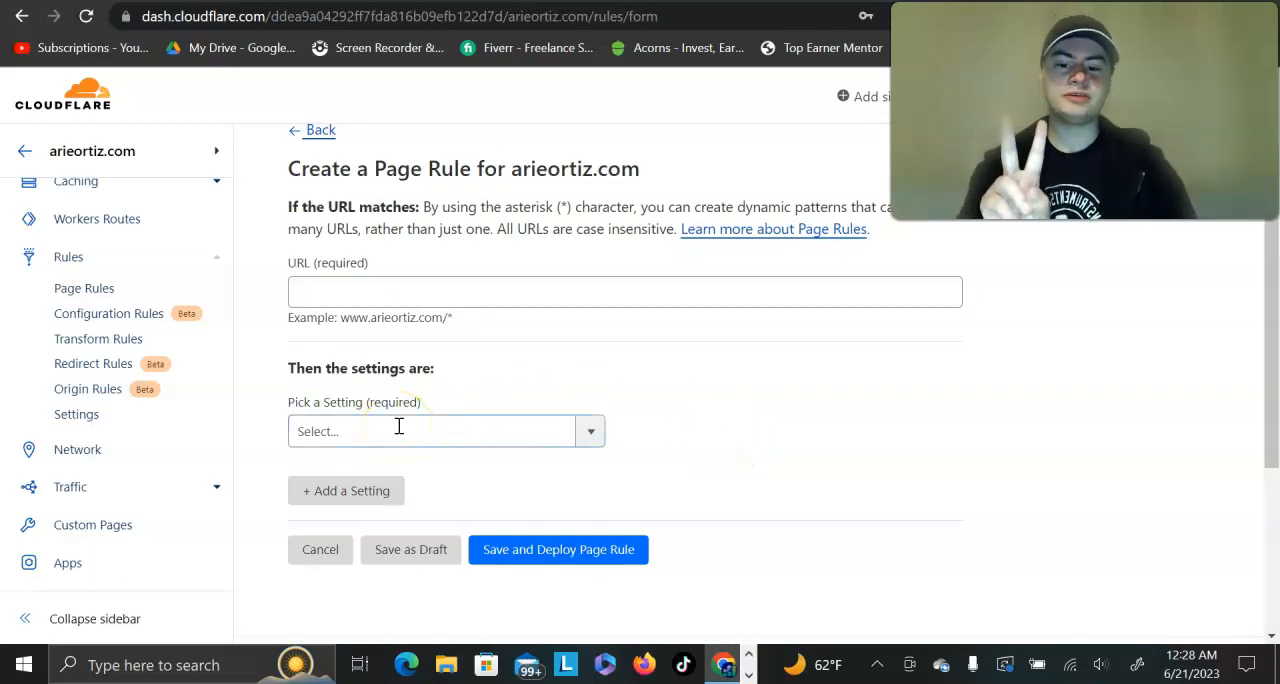
scroll(393, 360, up, 5)
scroll(355, 292, up, 1)
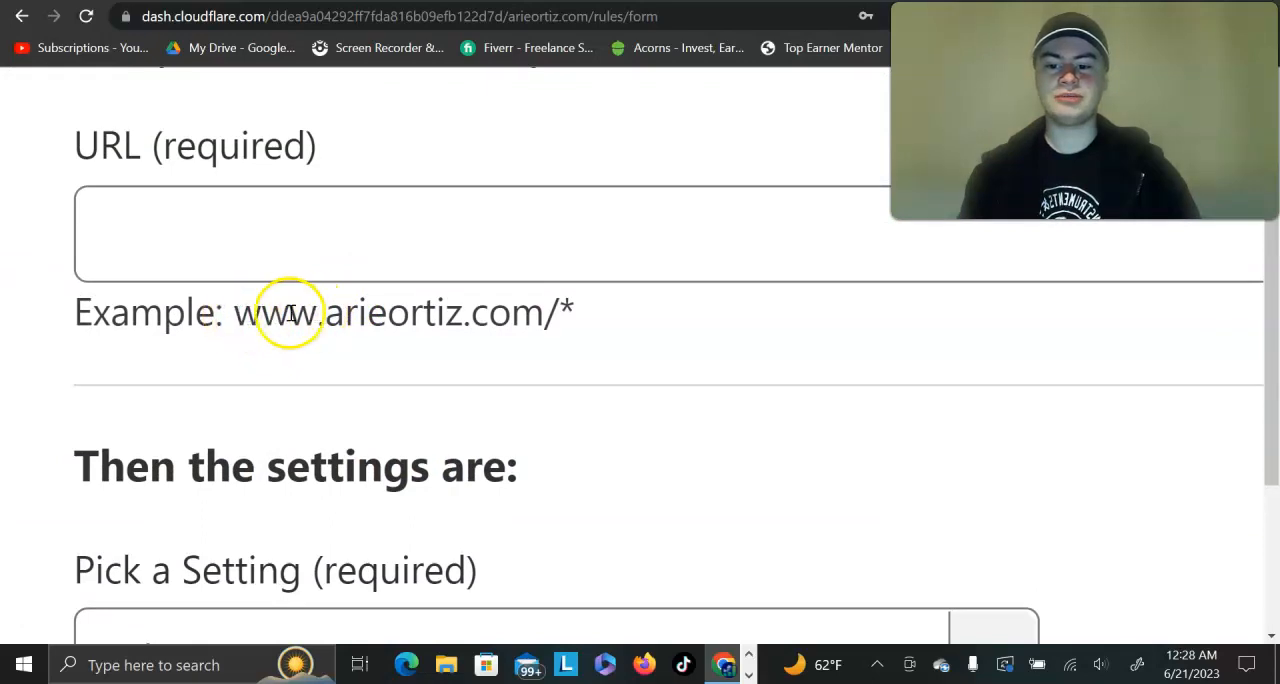
drag(327, 314, 570, 315)
key(ctrl+c)
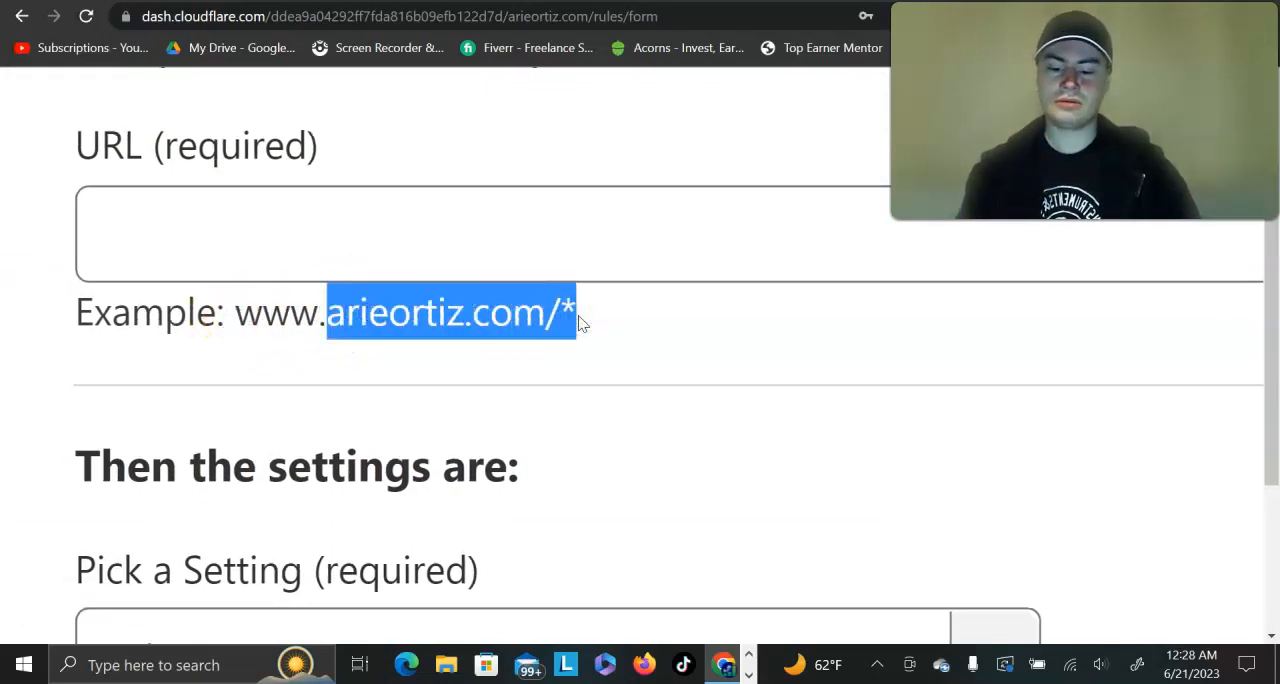
click(481, 264)
key(ctrl+v)
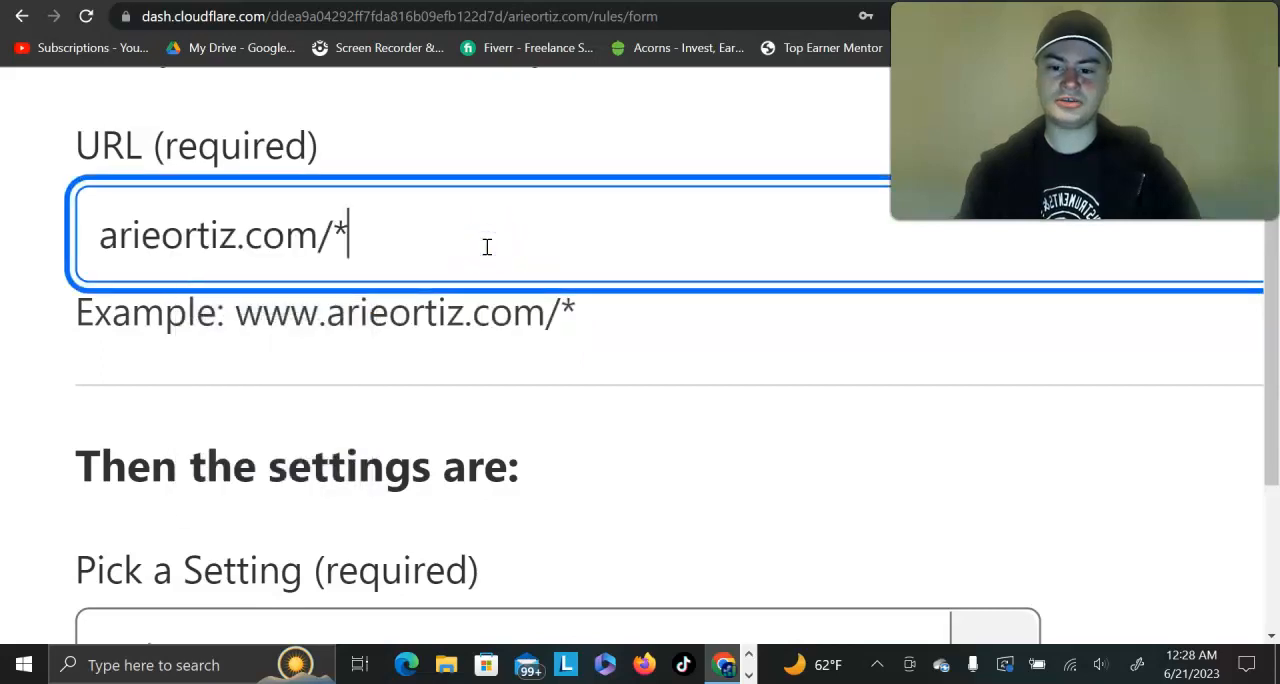
click(671, 355)
Step: Examine the page rule's URL pattern, including the slash and asterisk after the domain
scroll(671, 355, down, 5)
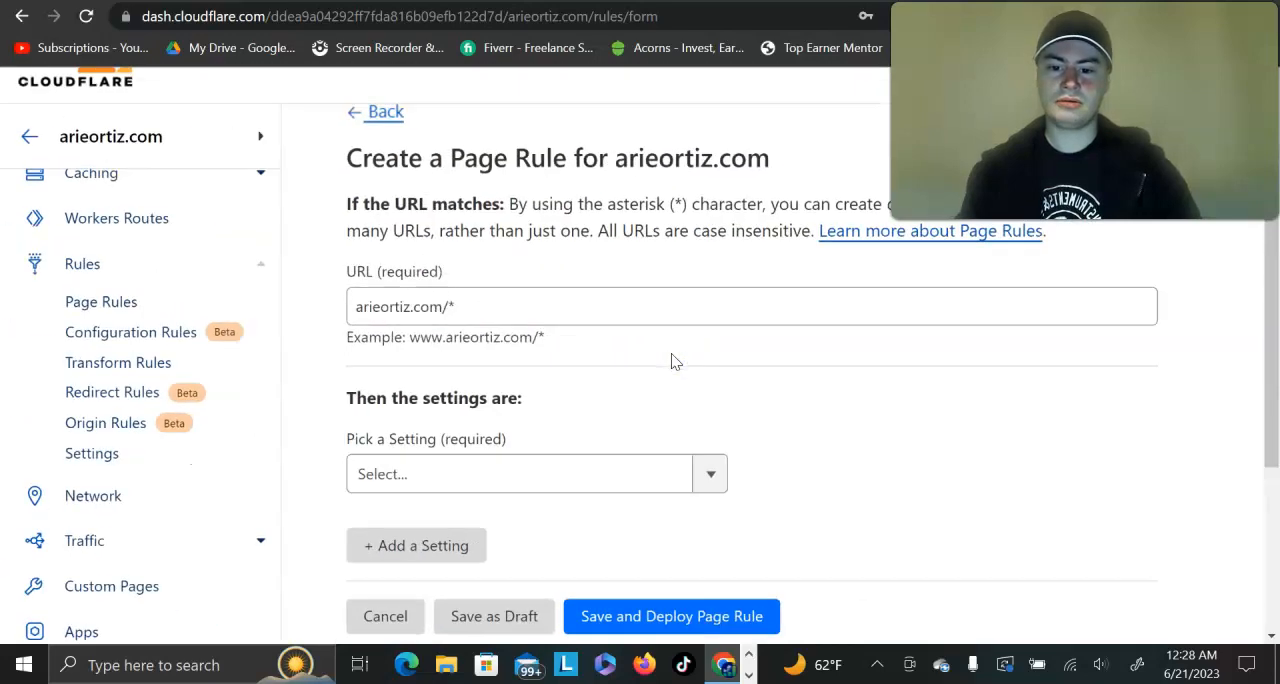
scroll(386, 363, up, 5)
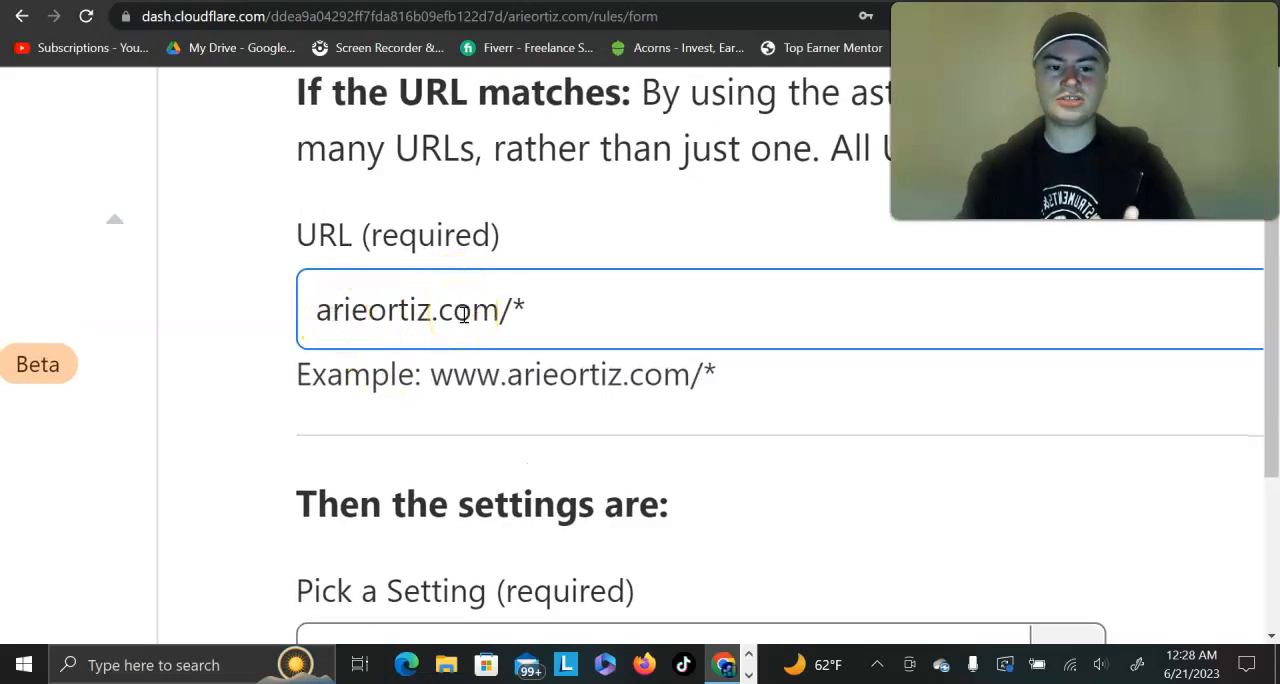
scroll(549, 302, up, 3)
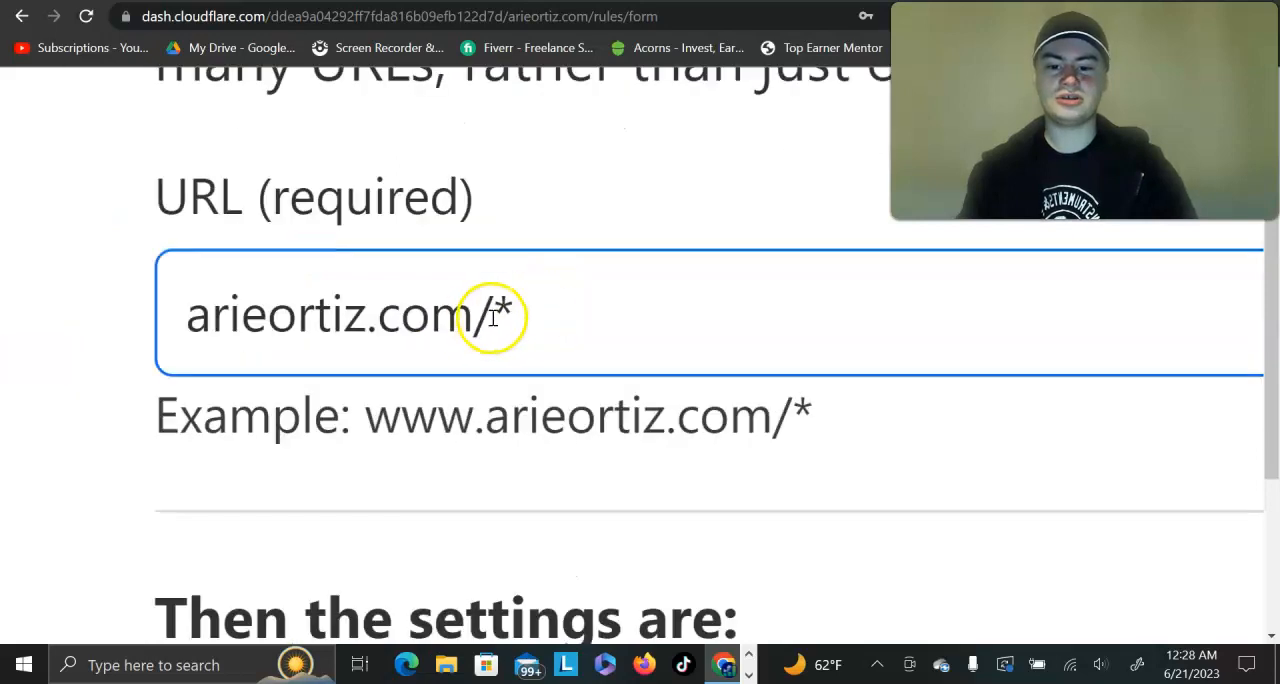
scroll(631, 306, down, 2)
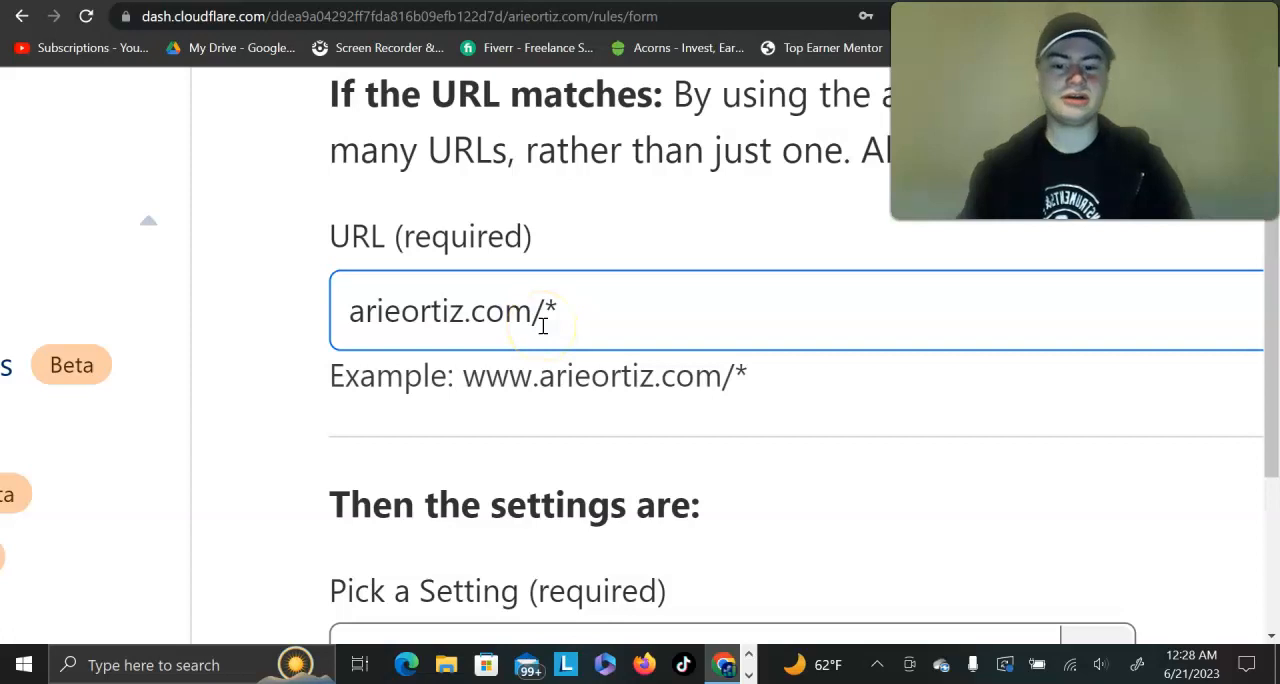
scroll(622, 318, down, 1)
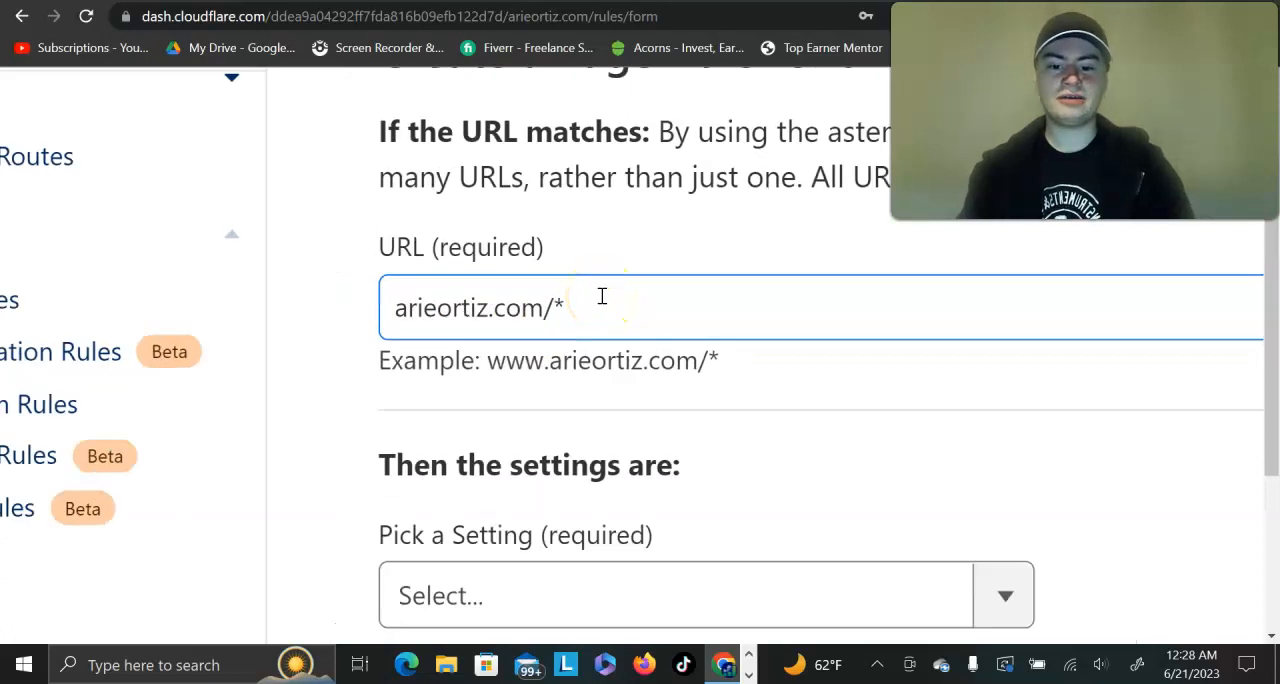
scroll(610, 305, down, 4)
scroll(602, 296, down, 1)
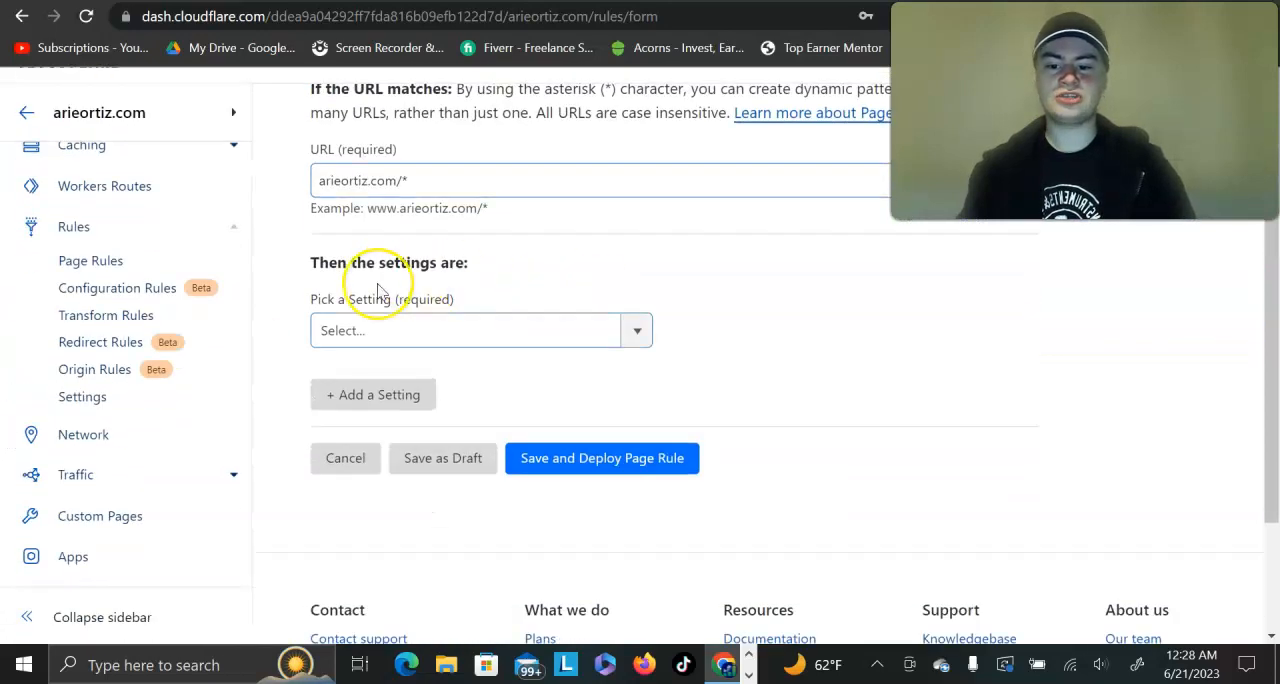
Step: Choose Forwarding URL as the page rule's setting
scroll(378, 290, up, 3)
click(437, 349)
scroll(477, 566, down, 3)
scroll(476, 572, down, 4)
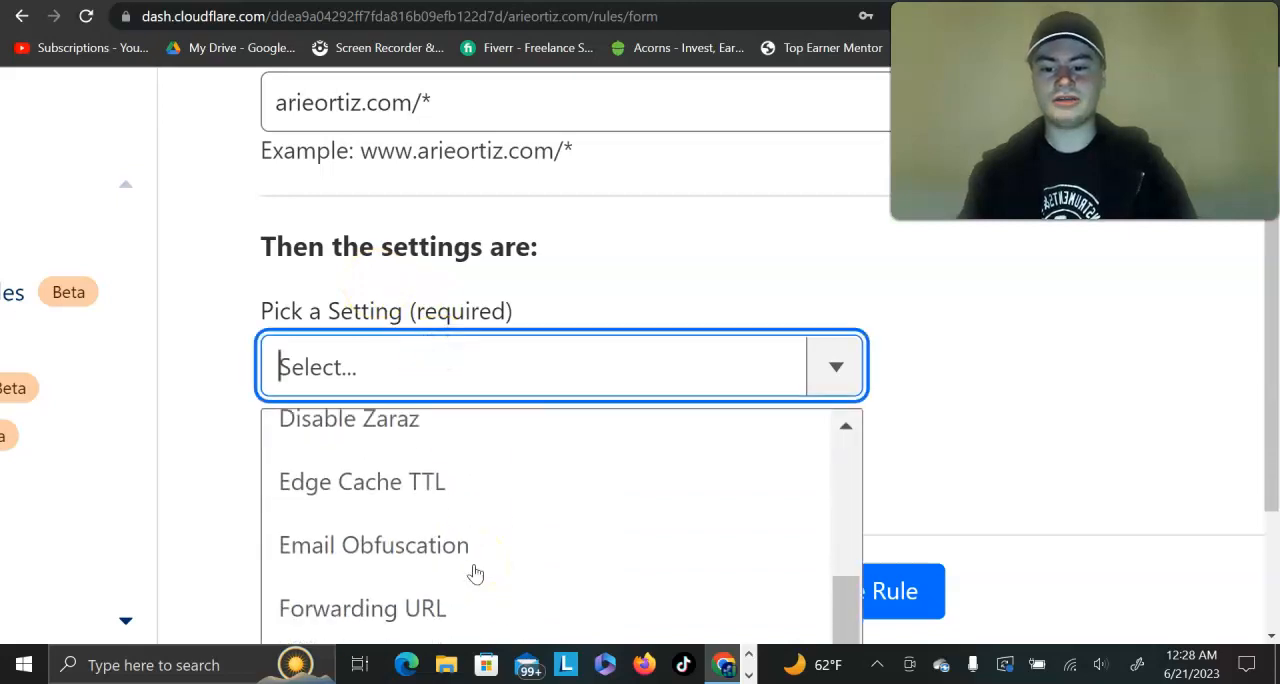
scroll(388, 534, up, 3)
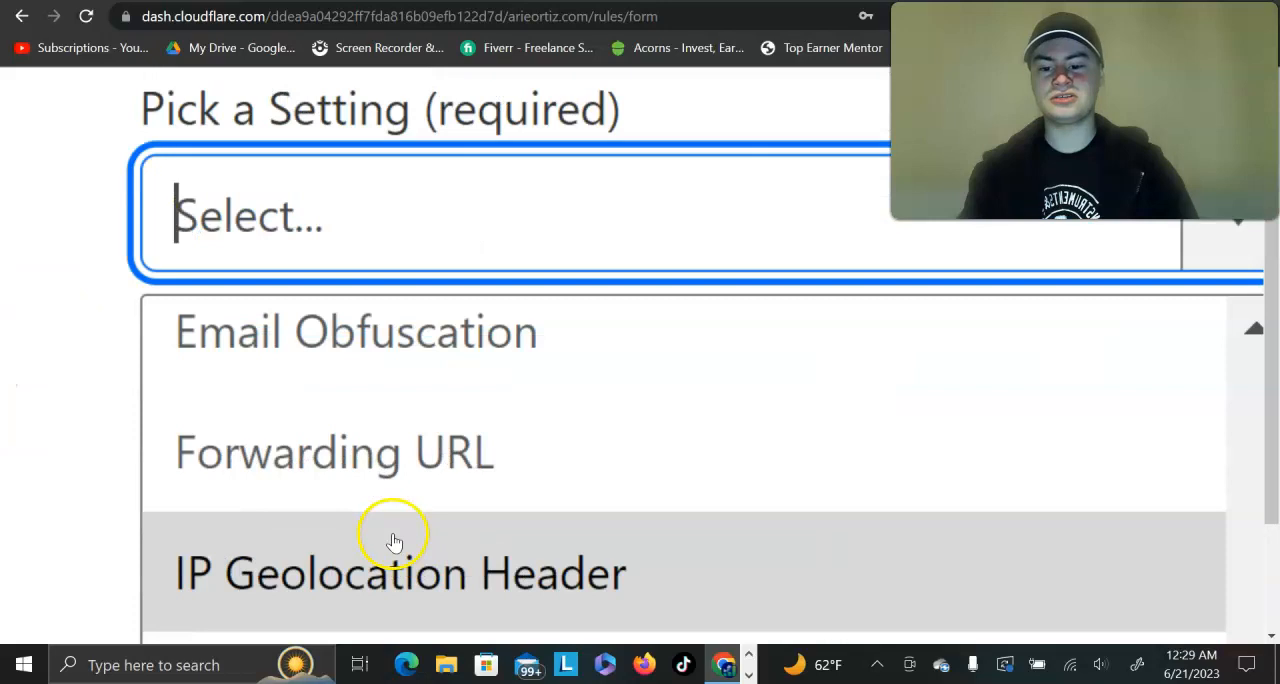
click(277, 481)
scroll(675, 329, down, 3)
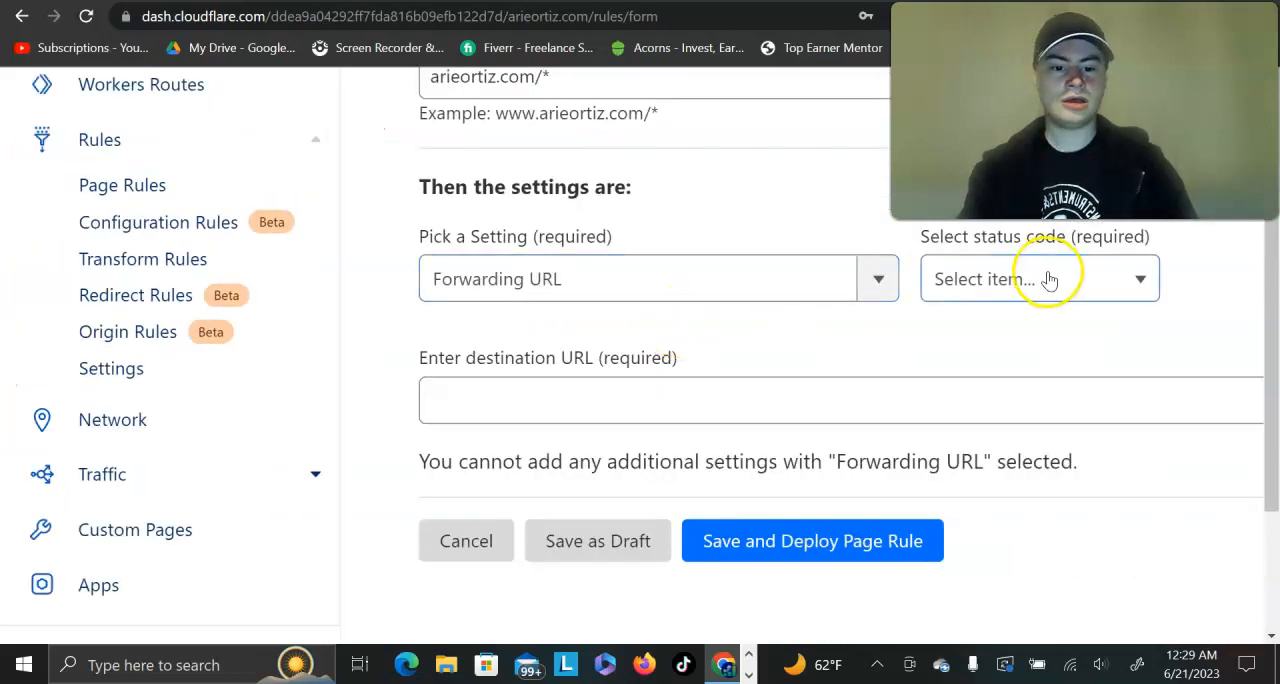
Step: Set the forwarding status code to 301 - Permanent Redirect
scroll(1048, 280, up, 3)
click(892, 300)
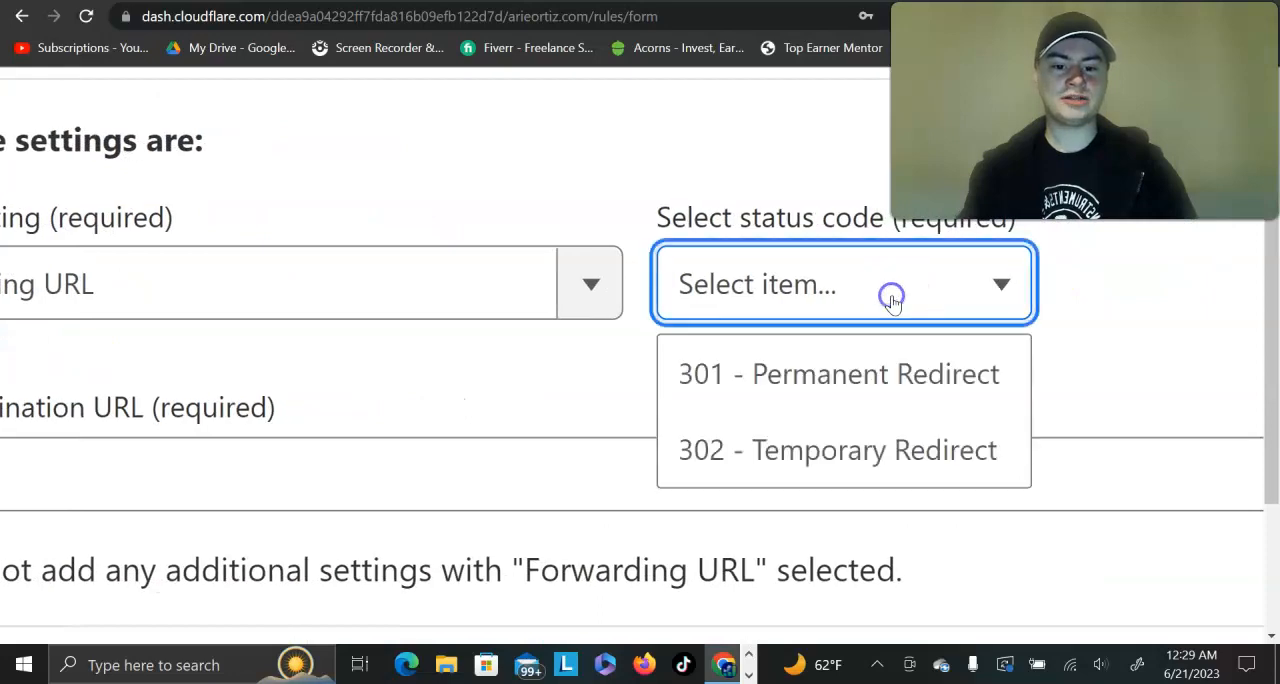
click(907, 381)
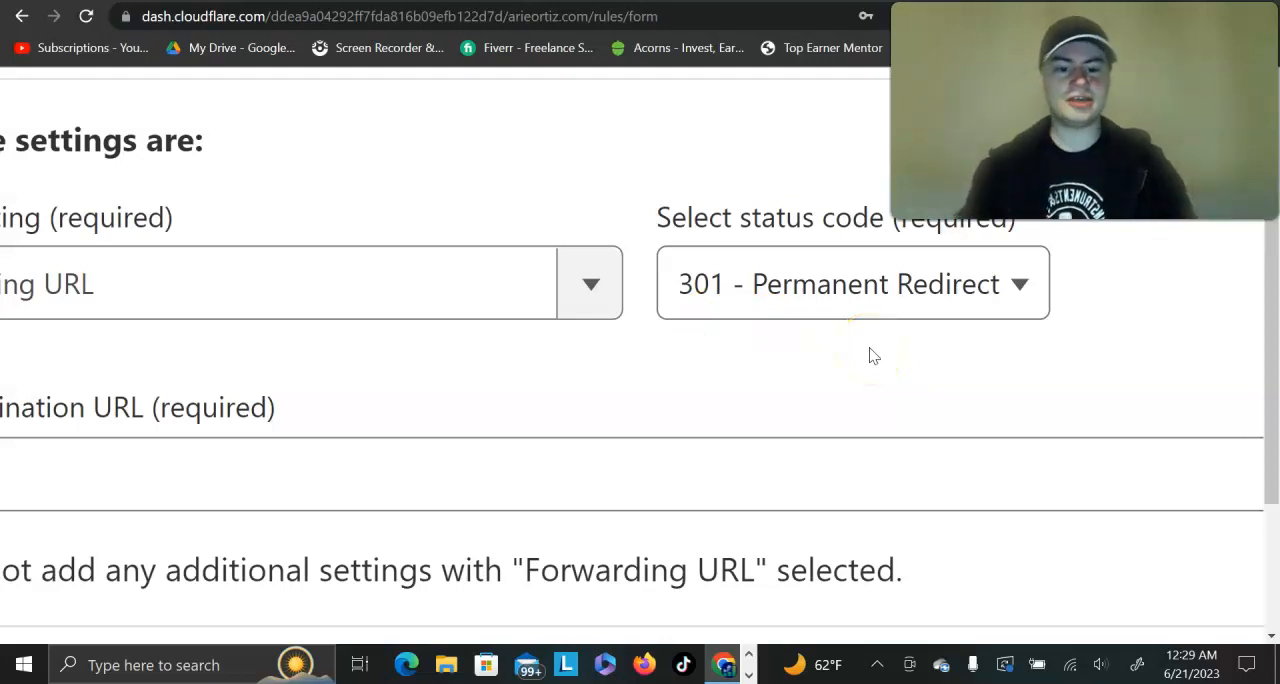
Step: Review possible forwarding destinations for the page rule: the funnel capture page, the TikTok profile and the YouTube playlist
scroll(870, 349, down, 3)
click(318, 440)
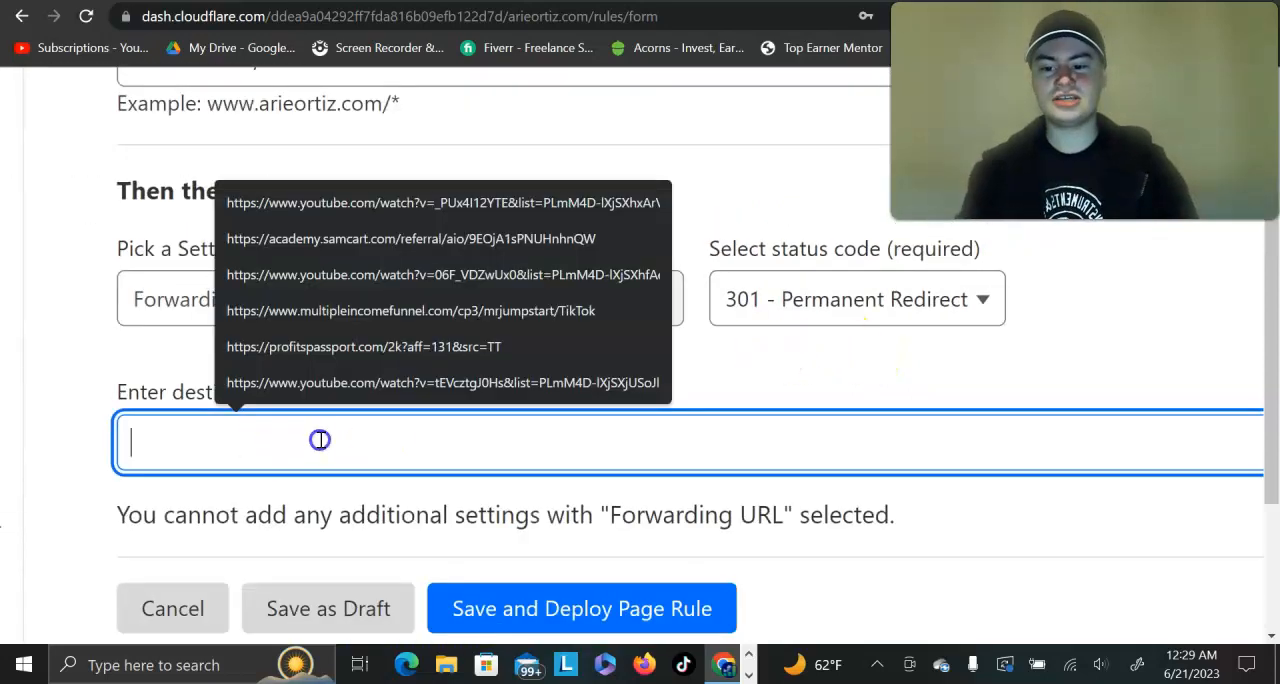
click(140, 391)
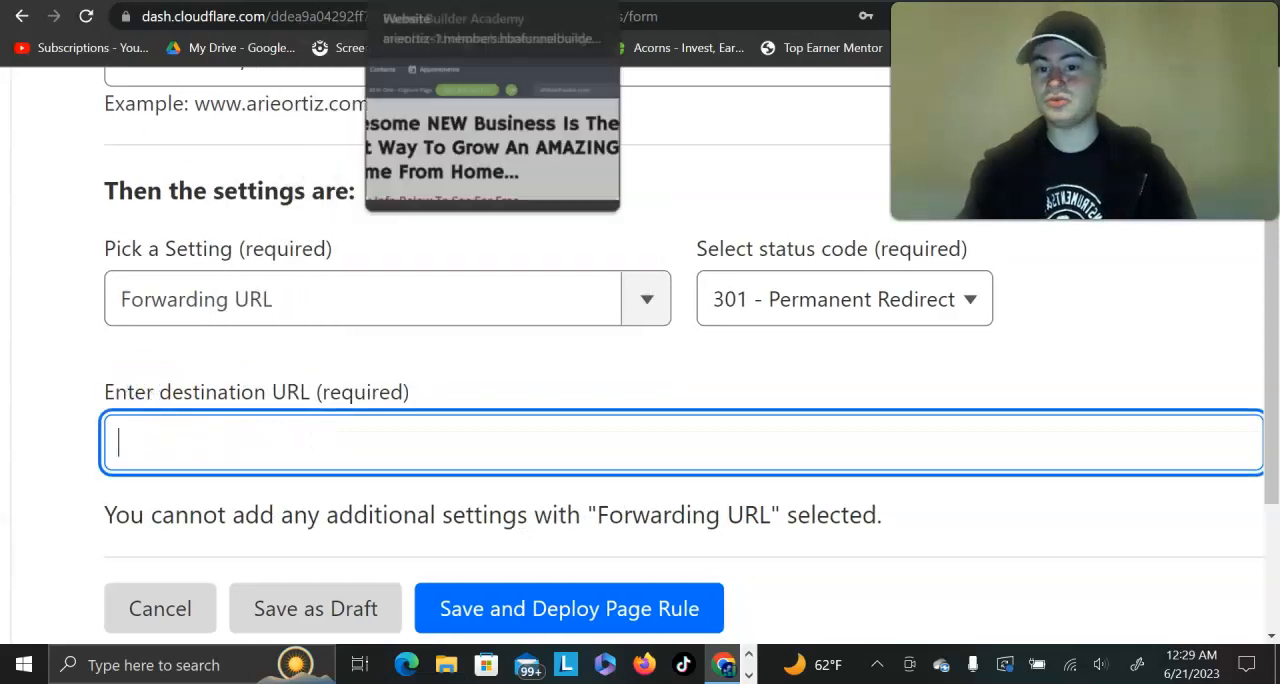
click(430, 2)
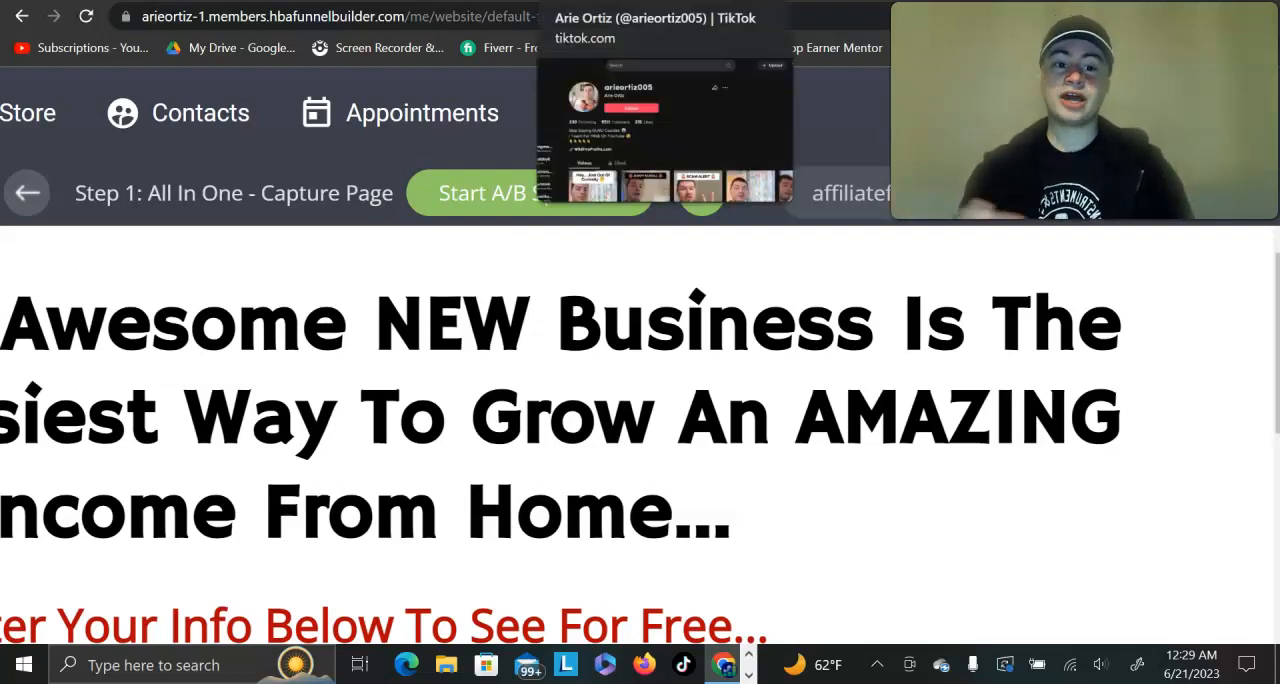
click(620, 3)
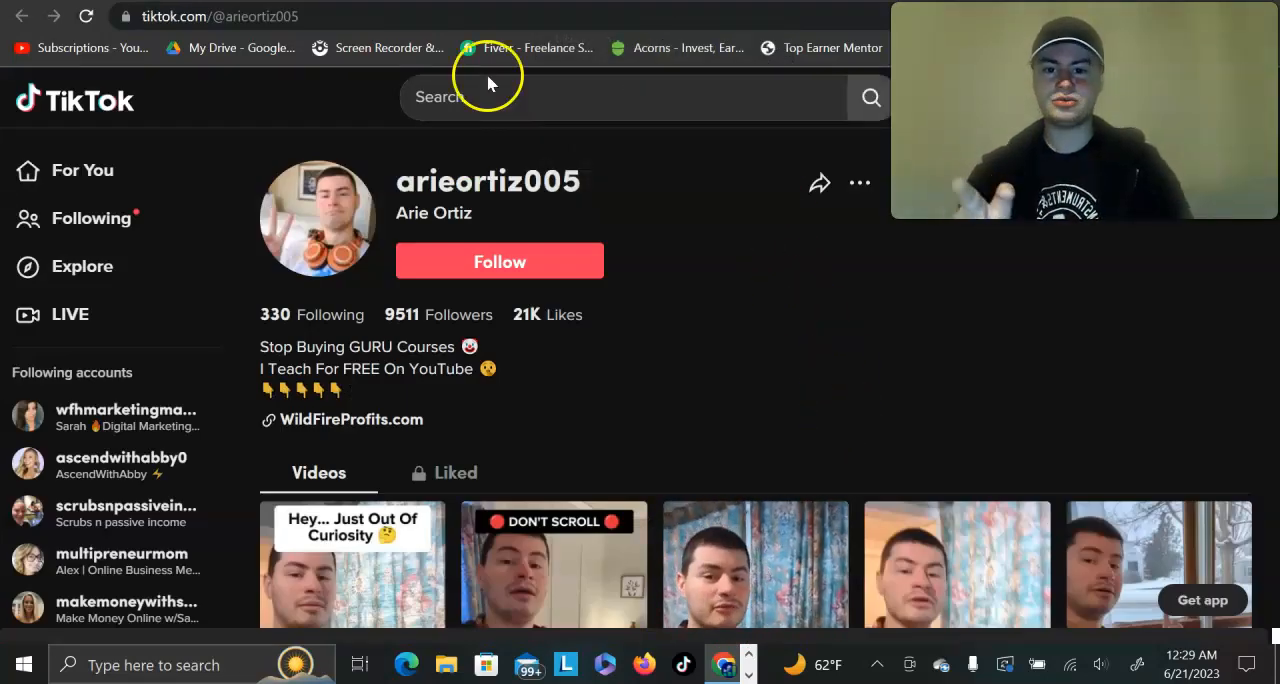
click(440, 2)
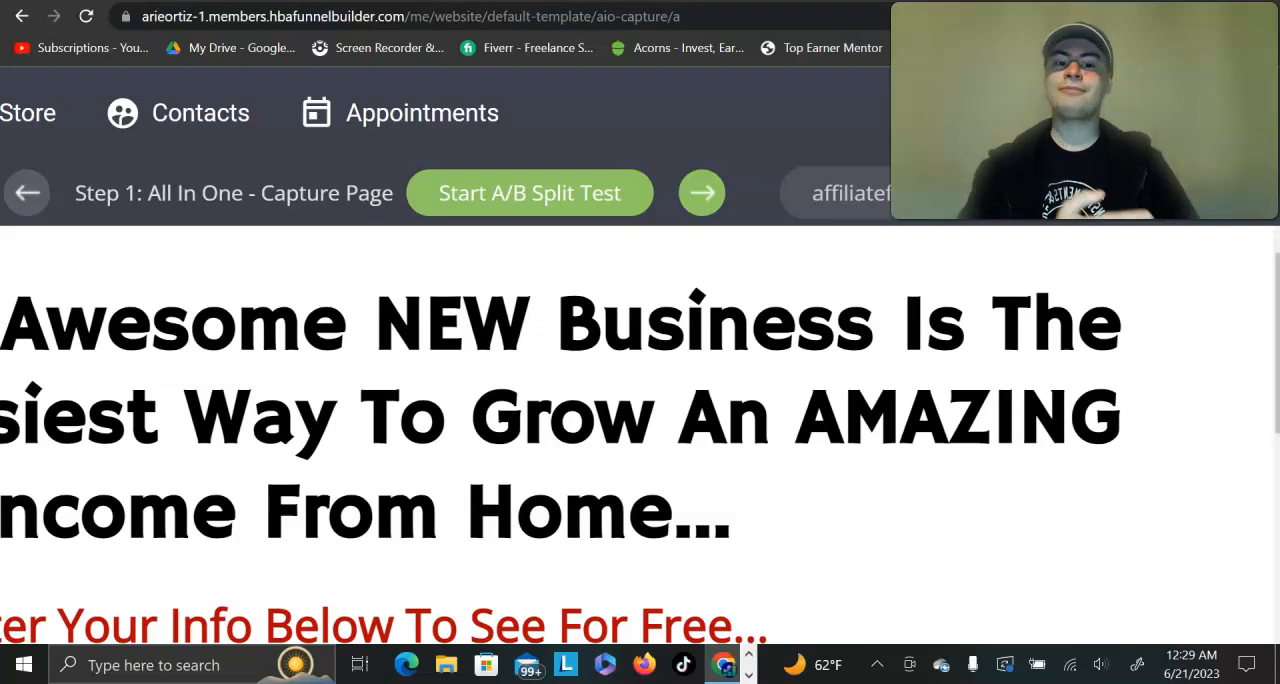
key(ctrl+Tab)
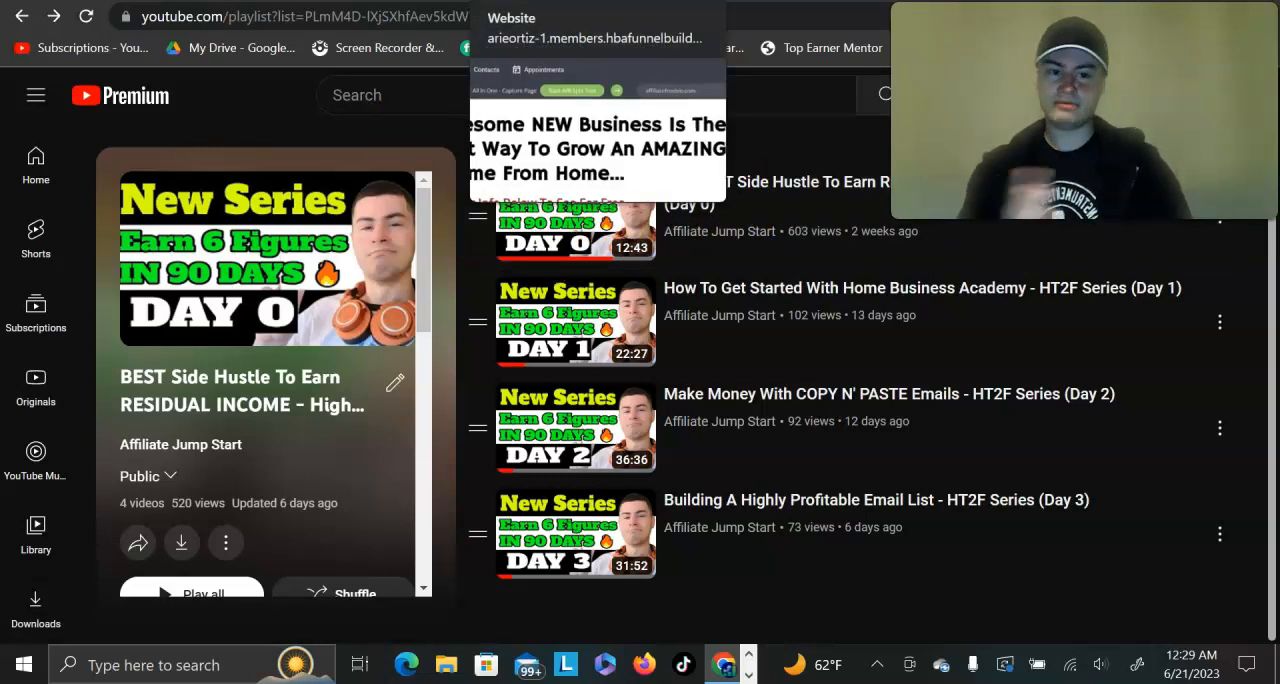
click(530, 1)
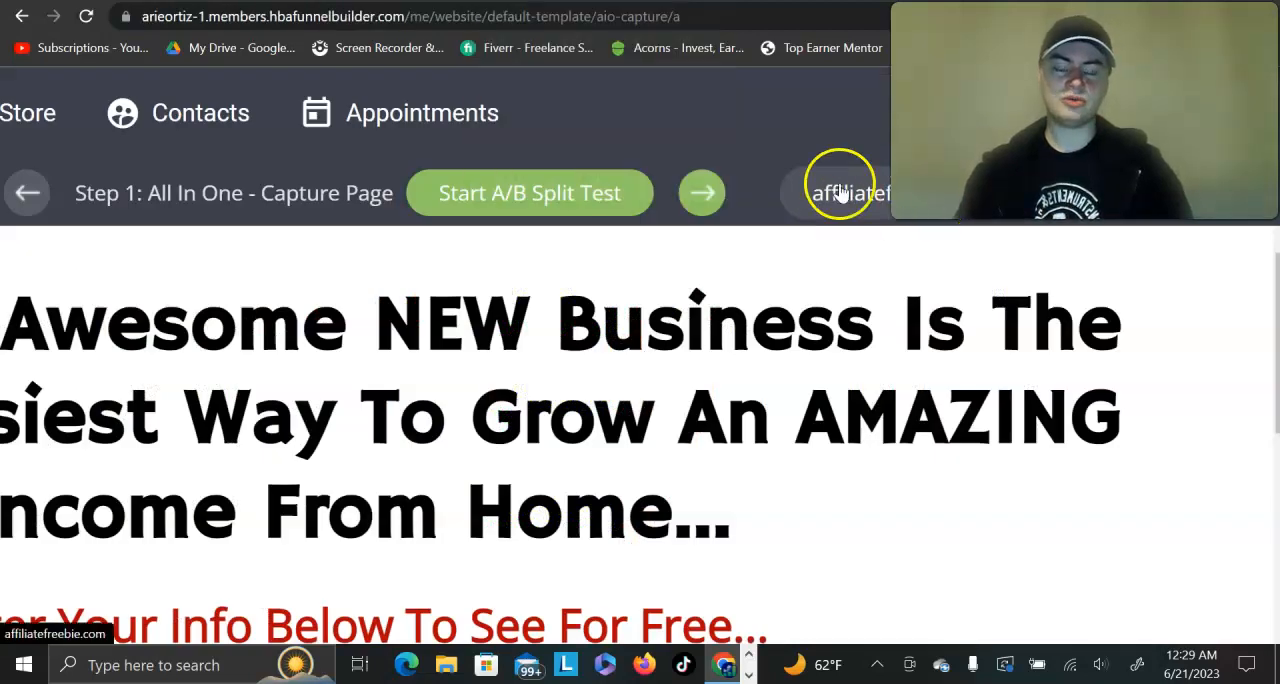
right_click(972, 212)
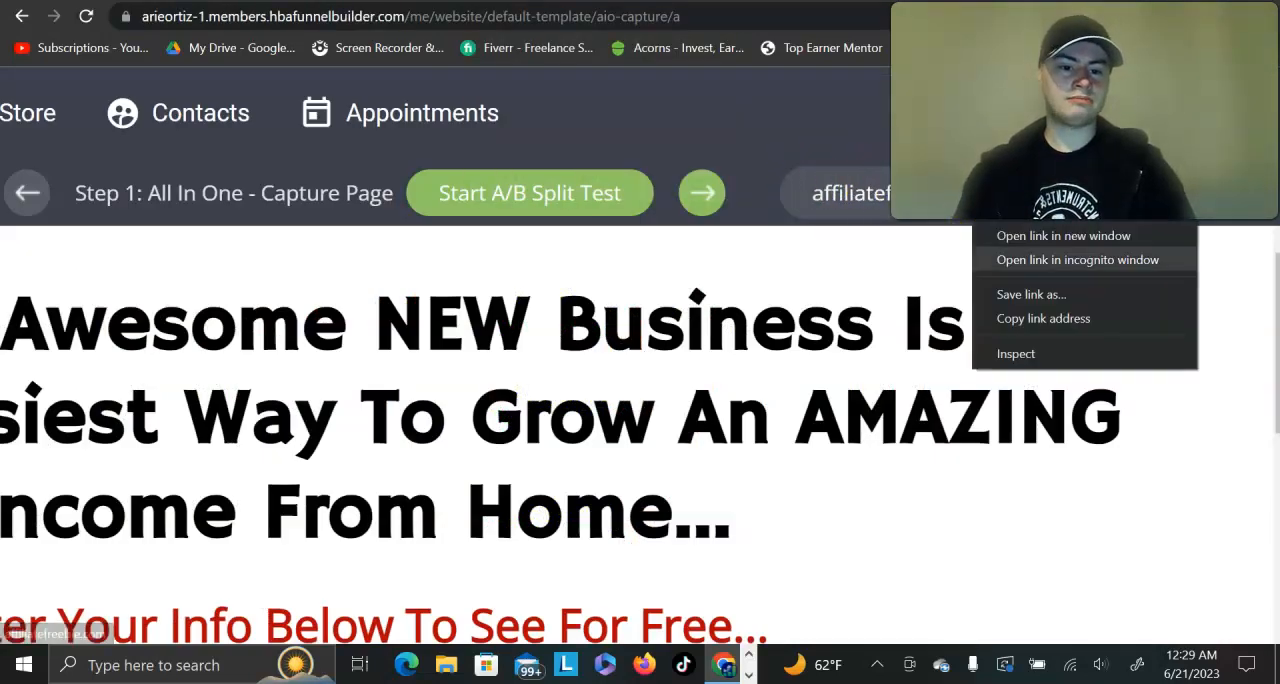
click(1040, 320)
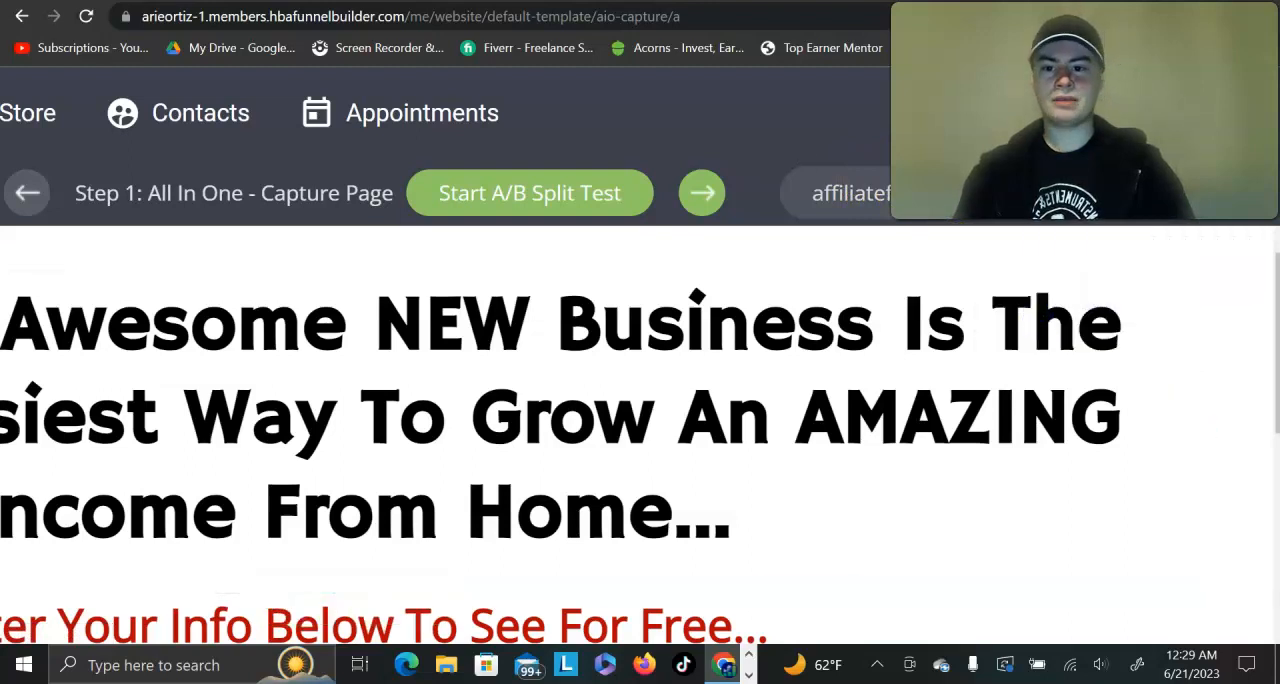
click(620, 1)
key(ctrl+v)
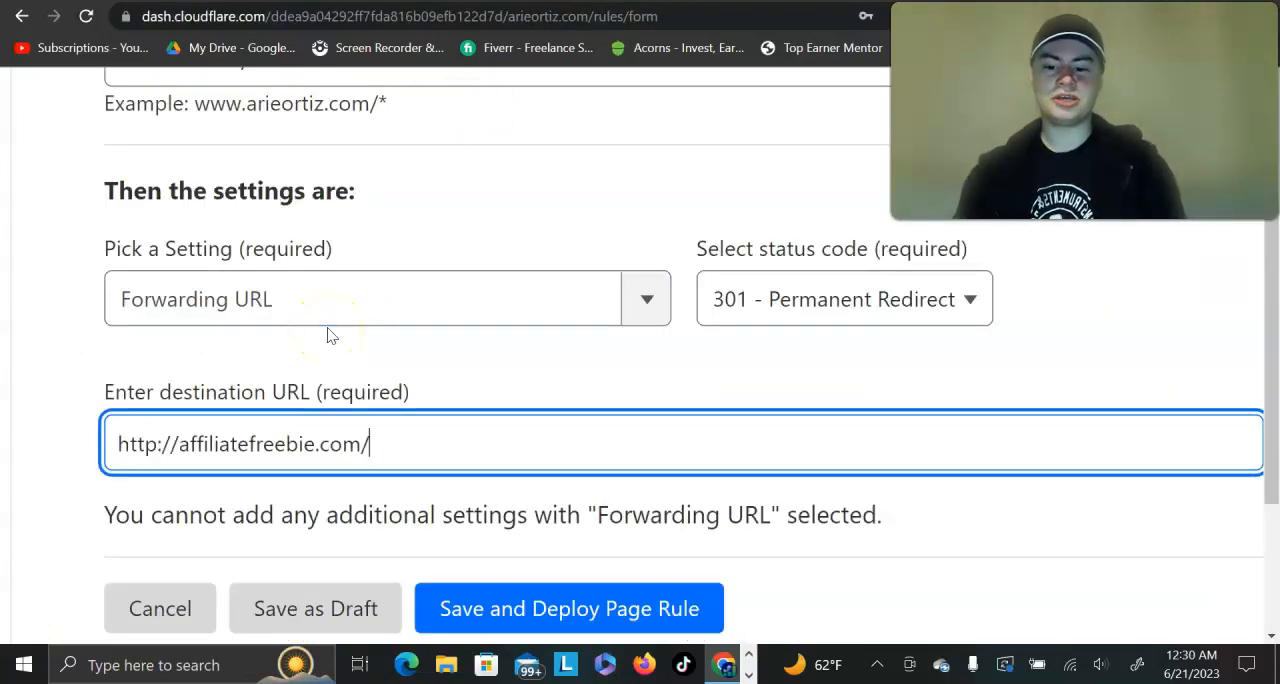
click(515, 612)
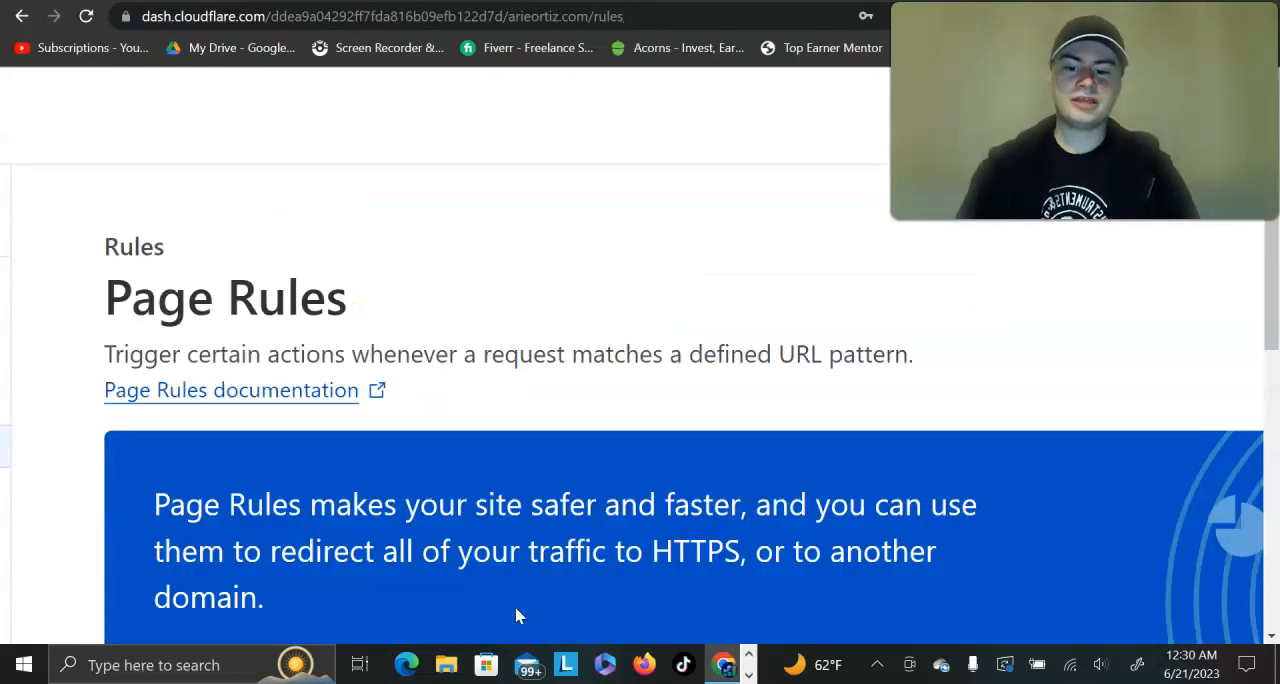
scroll(515, 608, down, 5)
scroll(517, 612, down, 5)
scroll(517, 612, down, 4)
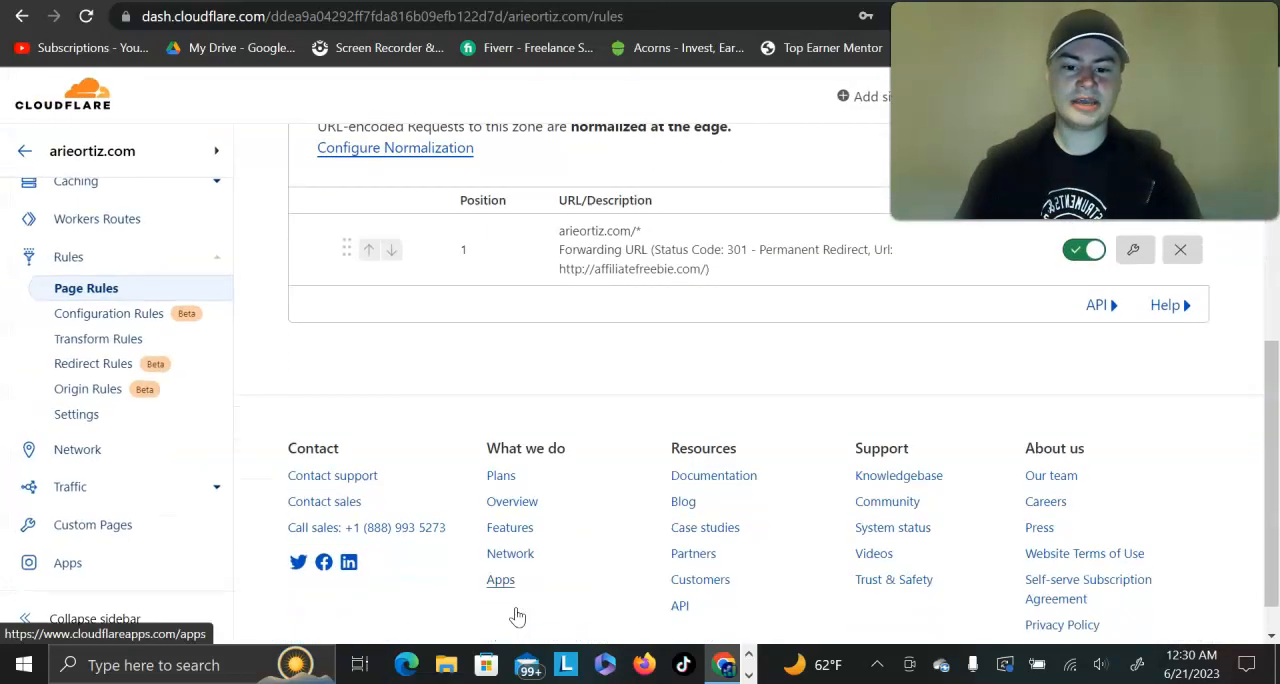
scroll(518, 612, up, 1)
scroll(555, 318, up, 2)
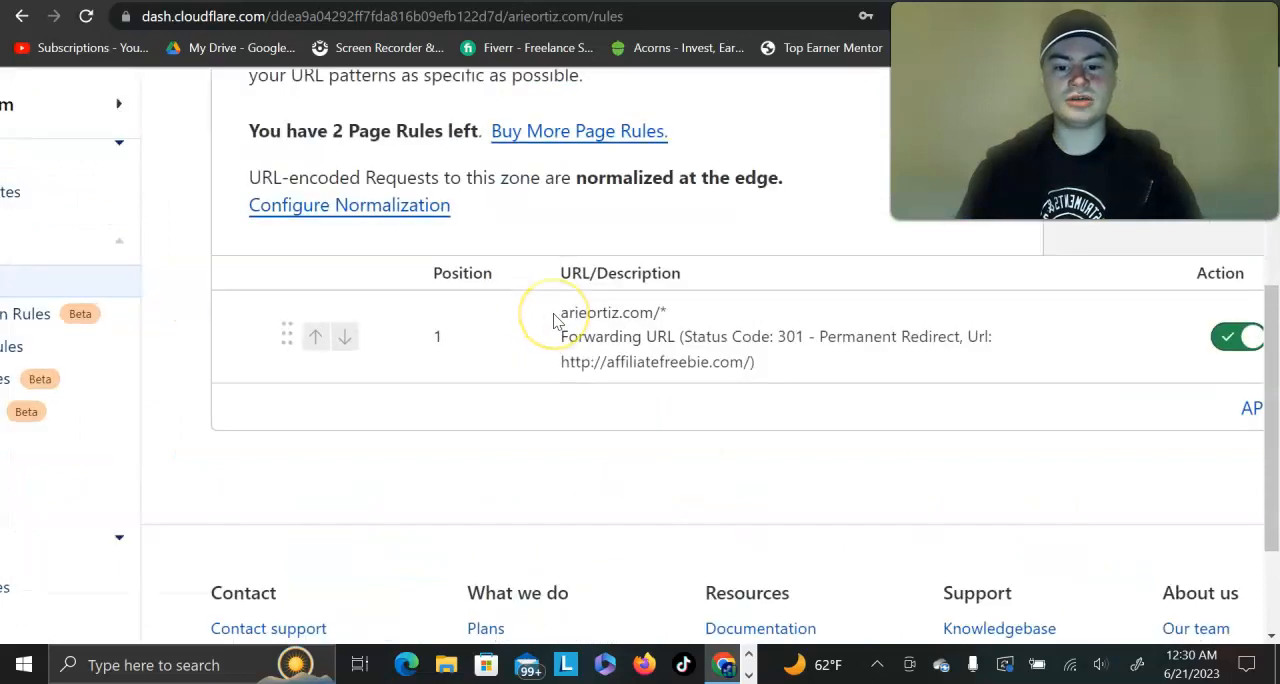
scroll(553, 320, up, 3)
scroll(1143, 376, up, 2)
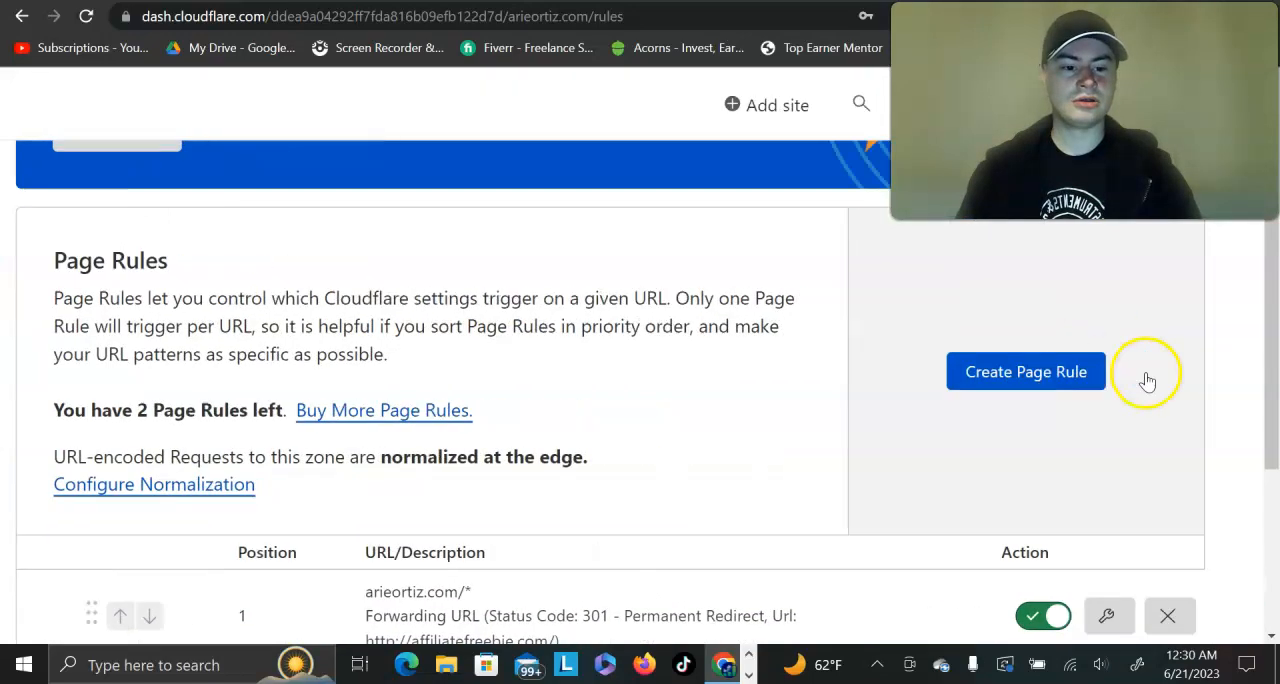
click(1038, 378)
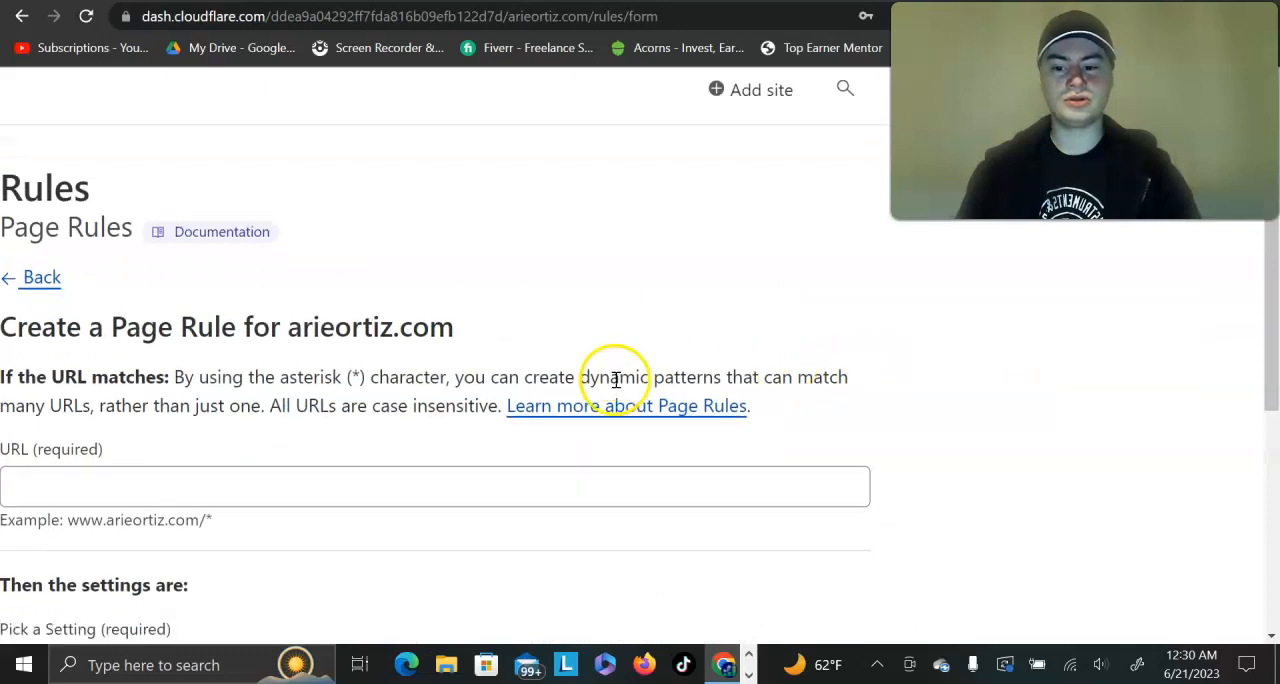
scroll(430, 345, down, 3)
scroll(200, 262, up, 2)
scroll(200, 262, left, 2)
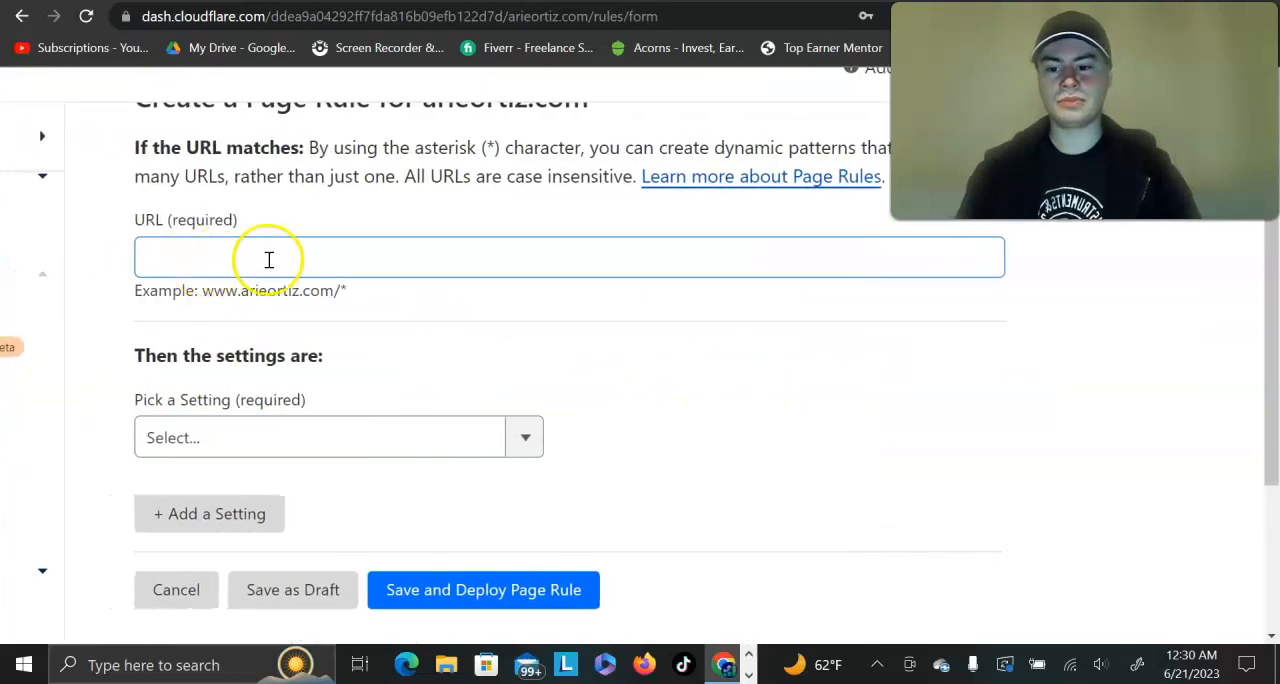
drag(348, 291, 216, 290)
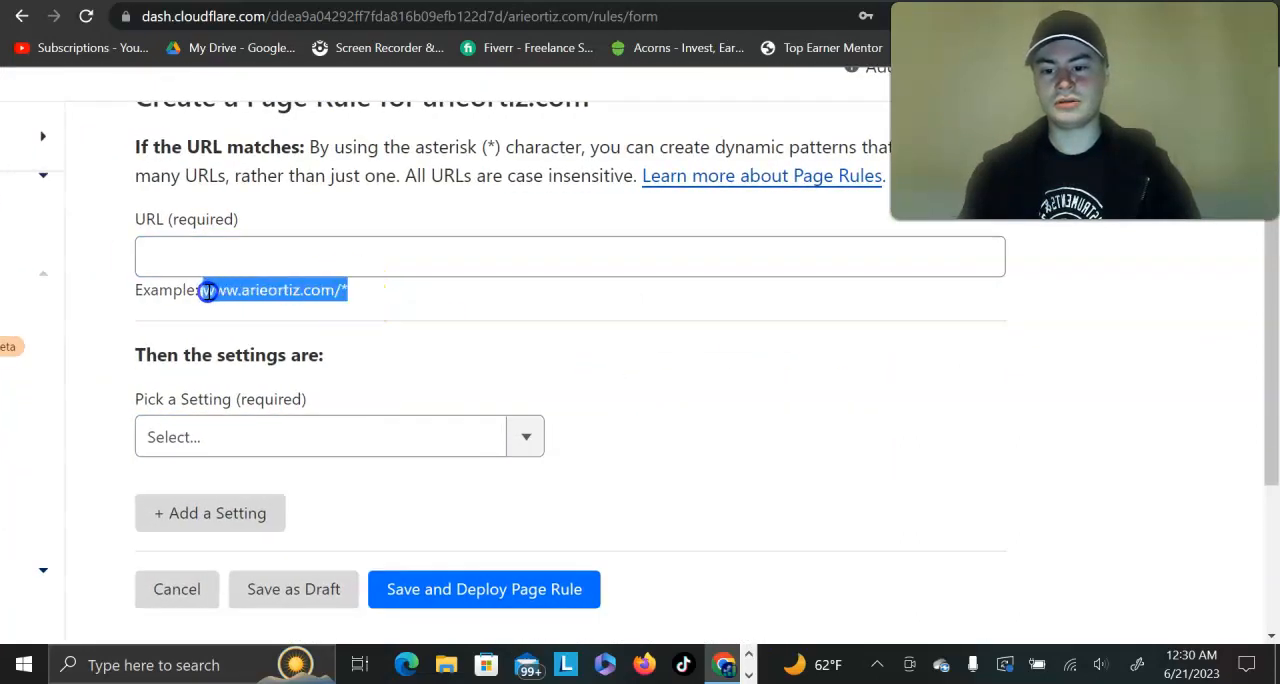
click(251, 246)
key(ctrl+v)
Step: Choose Forwarding URL as the www rule's setting, with status code 301 - Permanent Redirect
scroll(255, 246, down, 1)
click(303, 303)
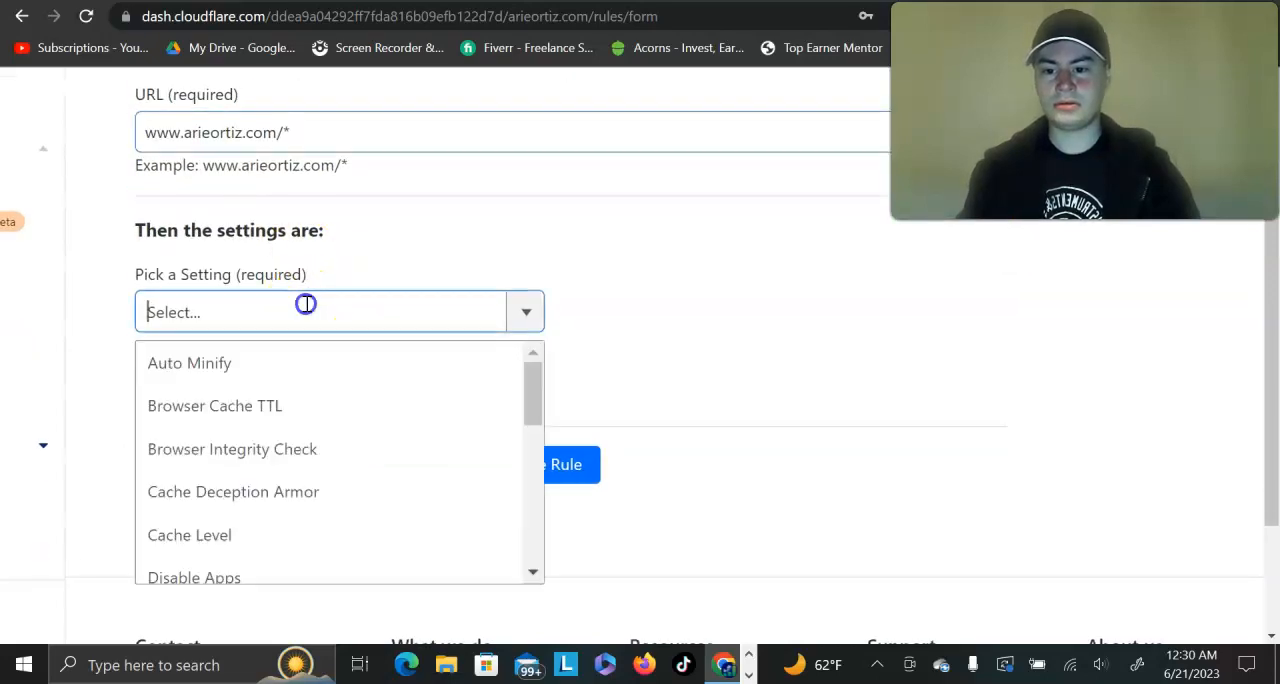
scroll(300, 434, down, 3)
click(209, 420)
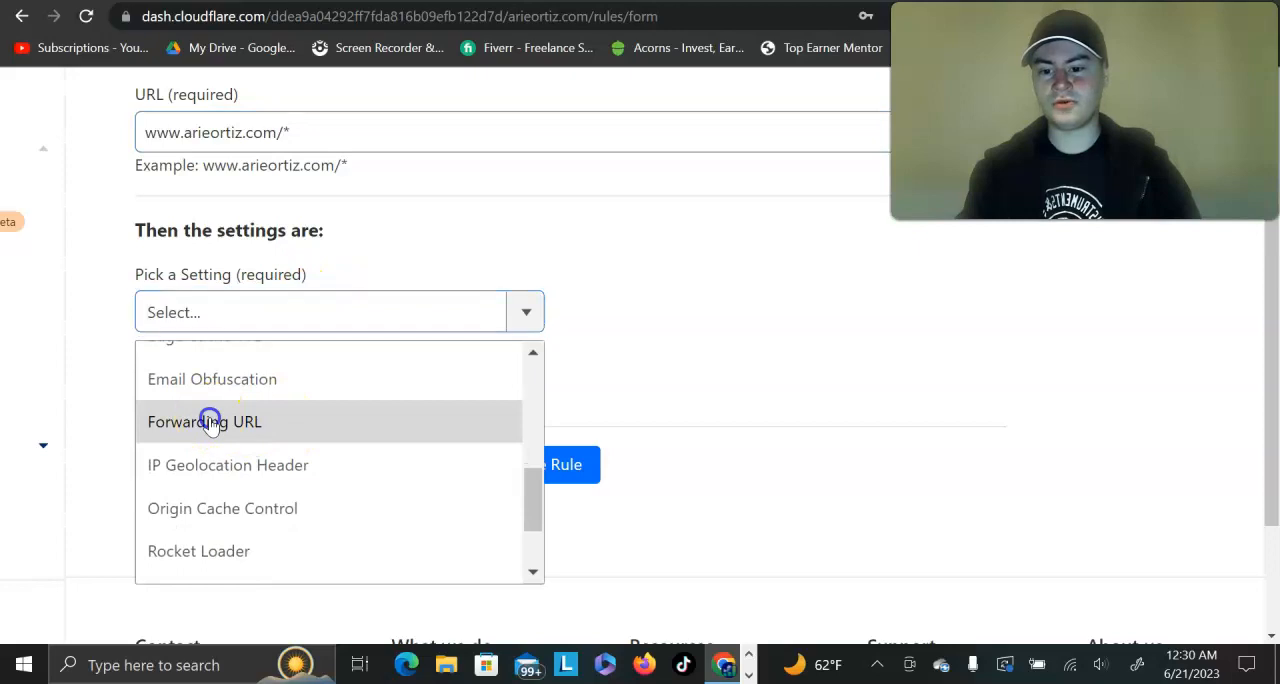
click(704, 318)
click(706, 360)
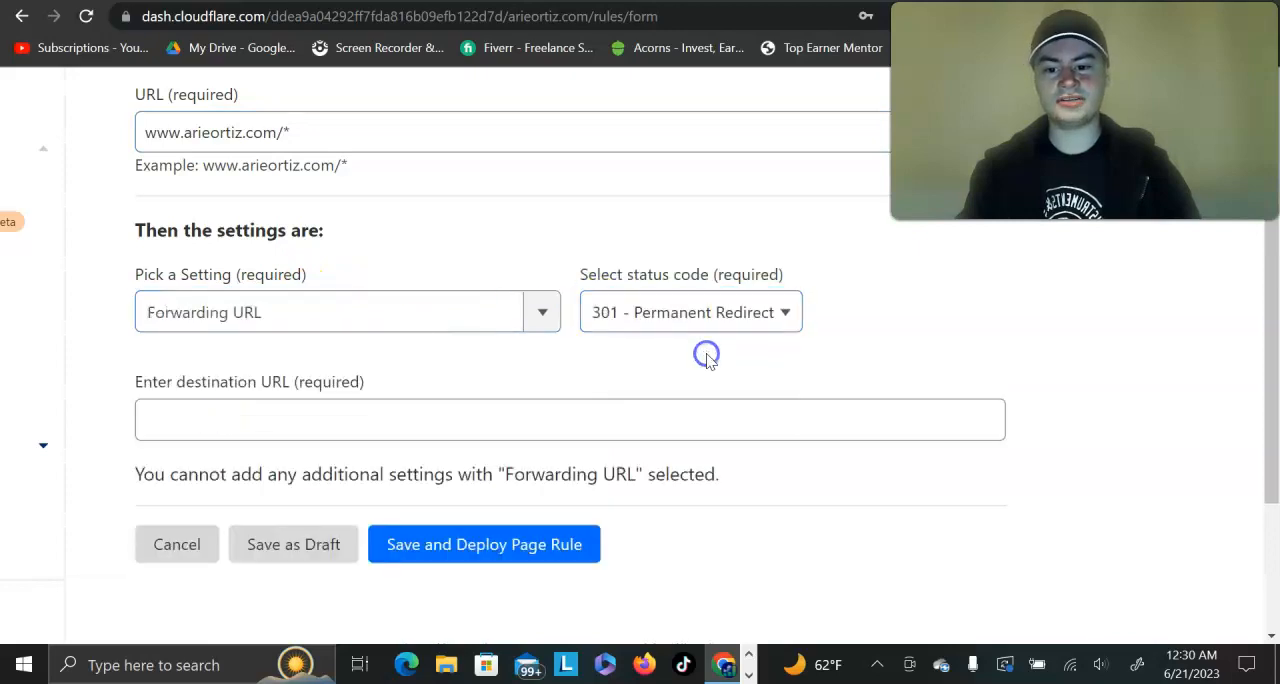
Step: Copy the capture page's affiliatefreebie.com link again, use it as the www rule's destination URL, and save and deploy the rule
click(500, 426)
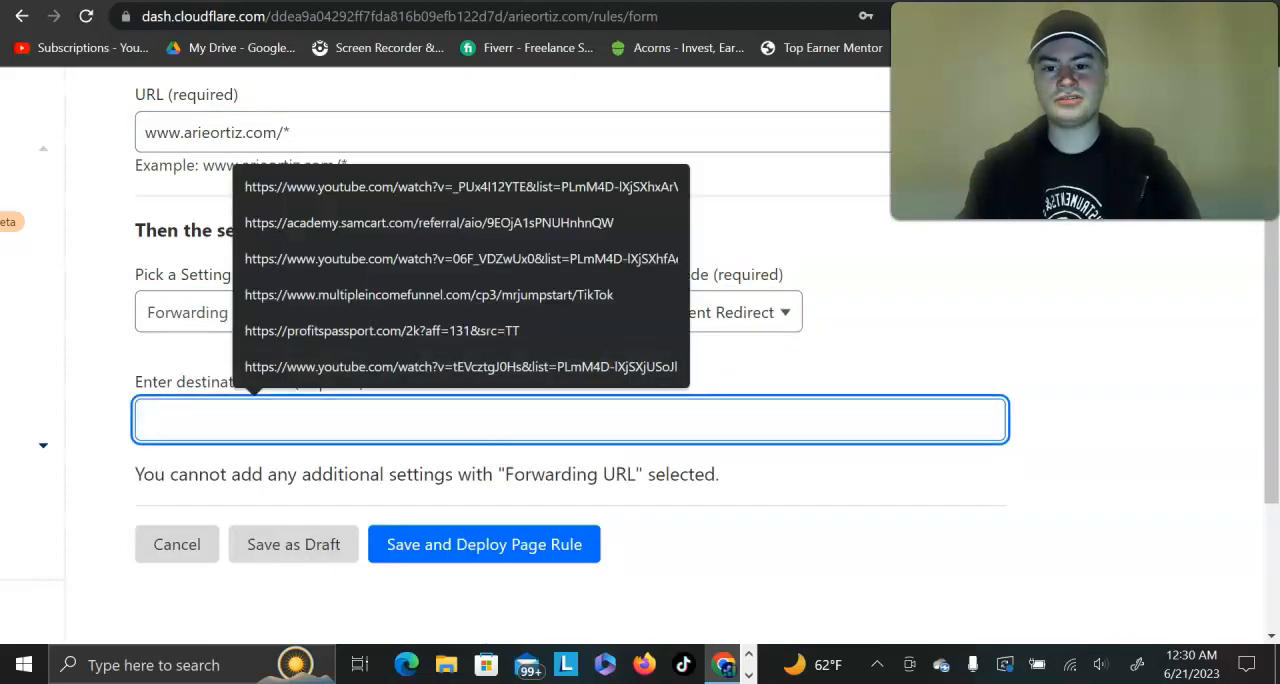
click(905, 2)
right_click(908, 200)
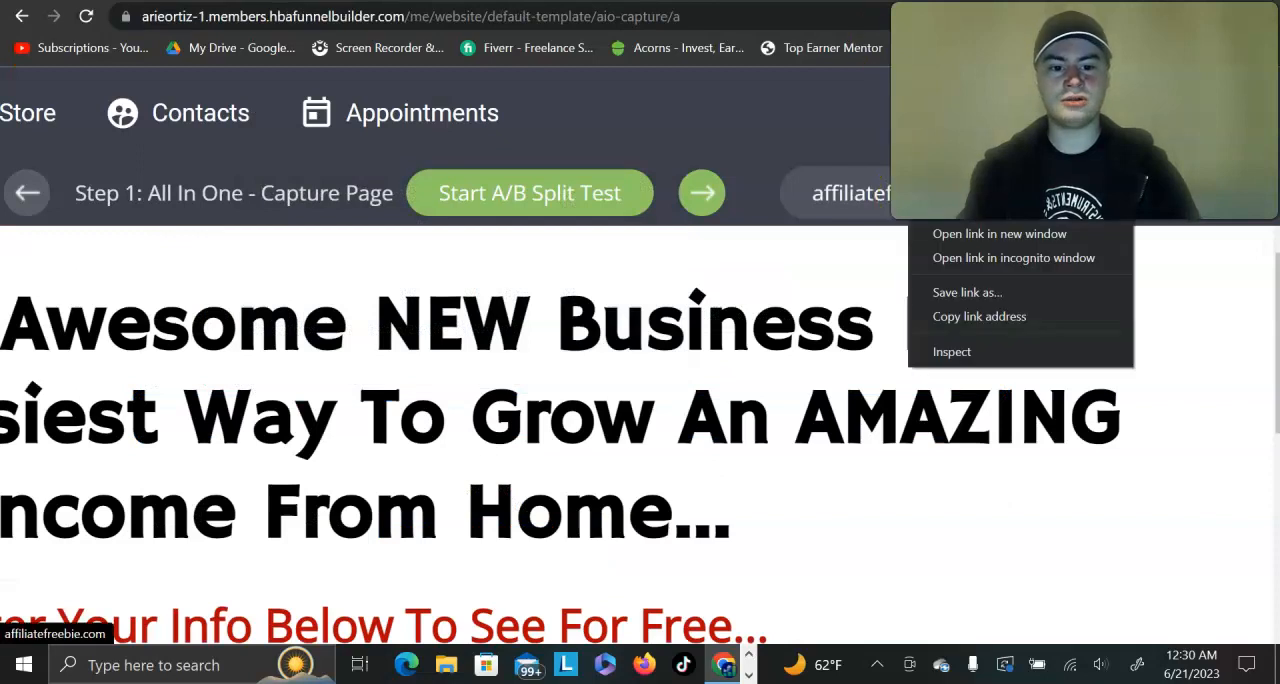
click(963, 315)
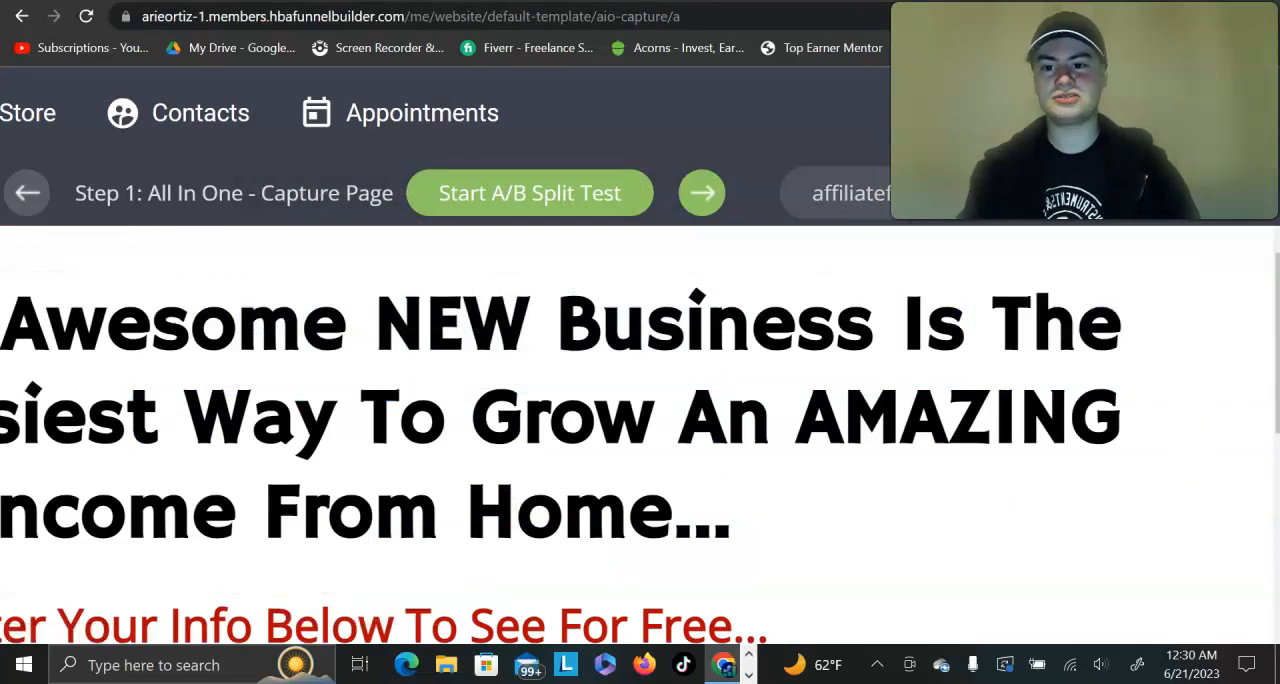
click(256, 2)
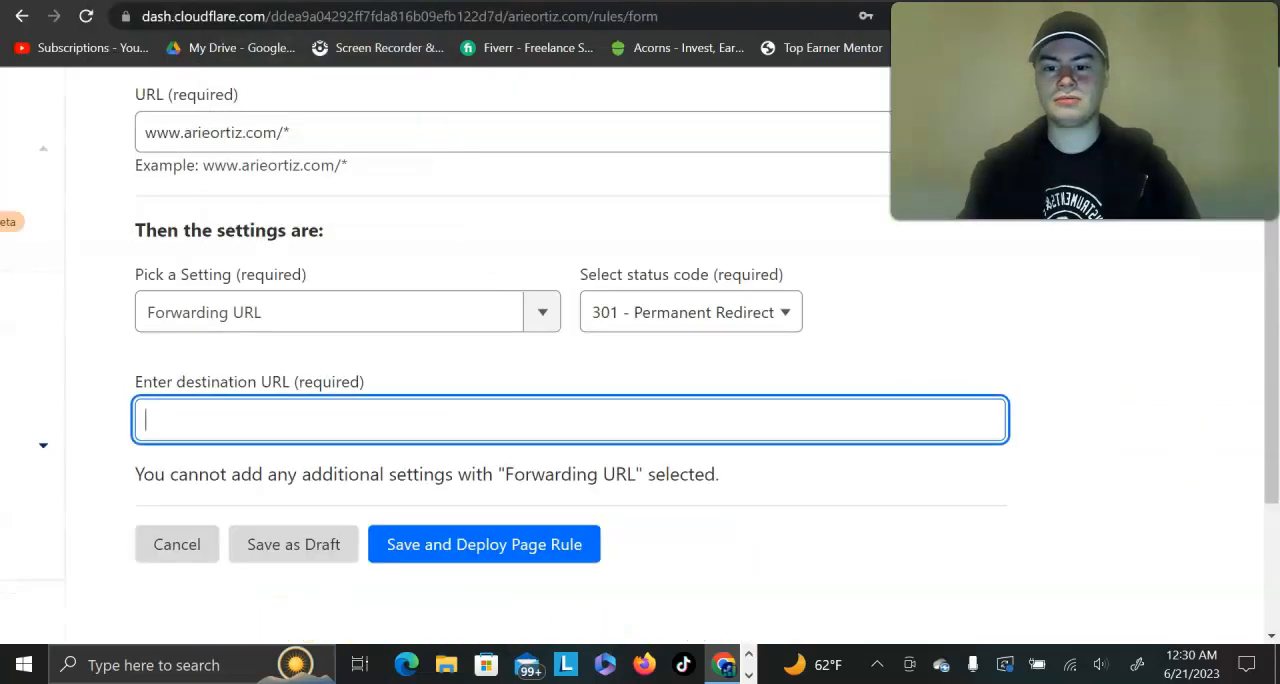
click(478, 543)
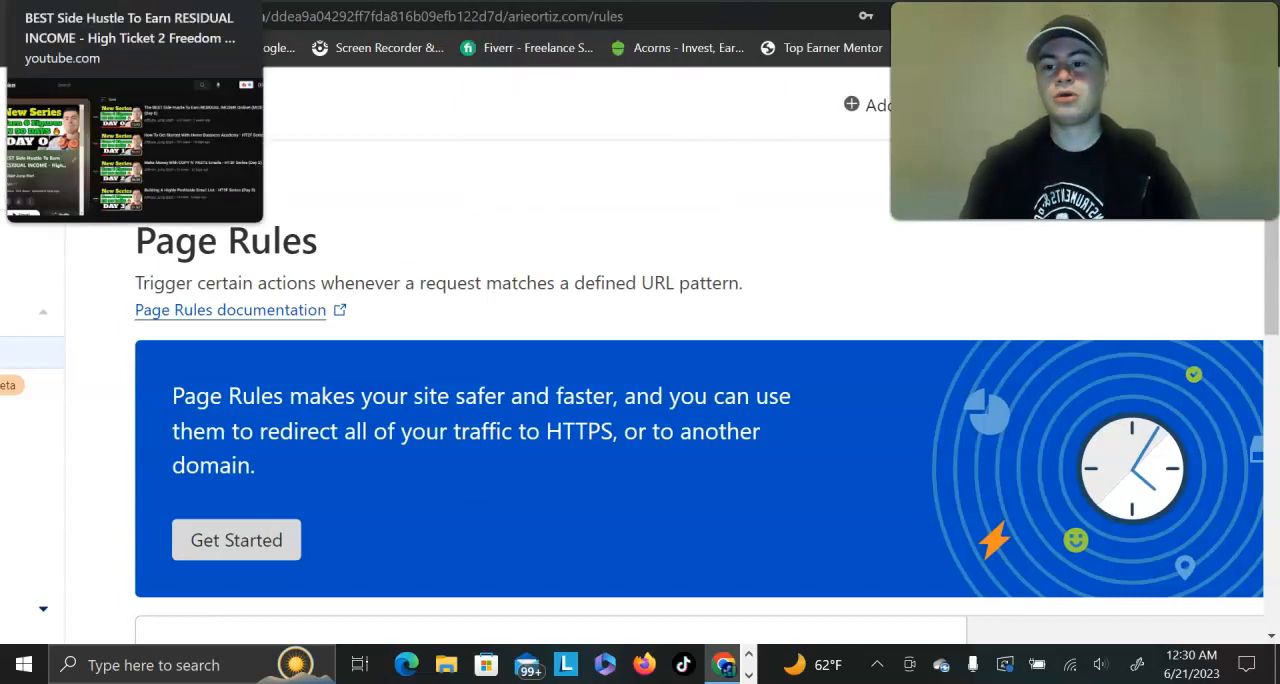
Step: View the YouTube playlist and the link options of its Day 0 video as an alternative forwarding destination
click(60, 2)
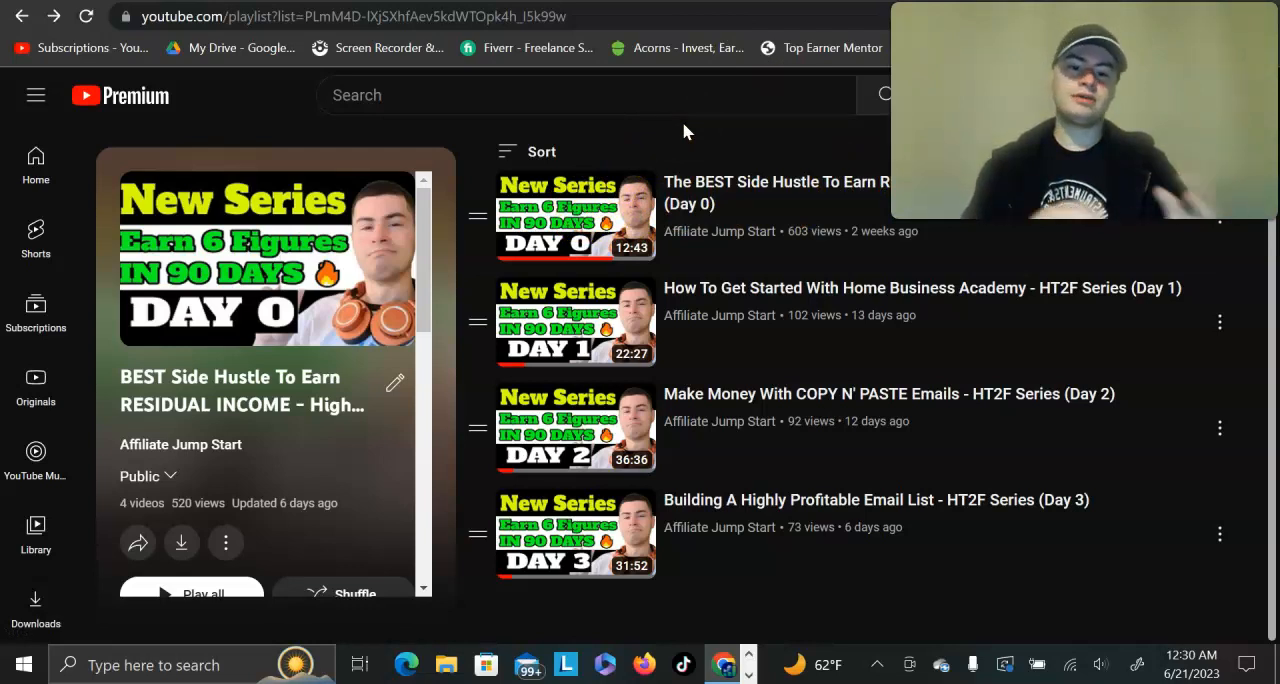
right_click(738, 205)
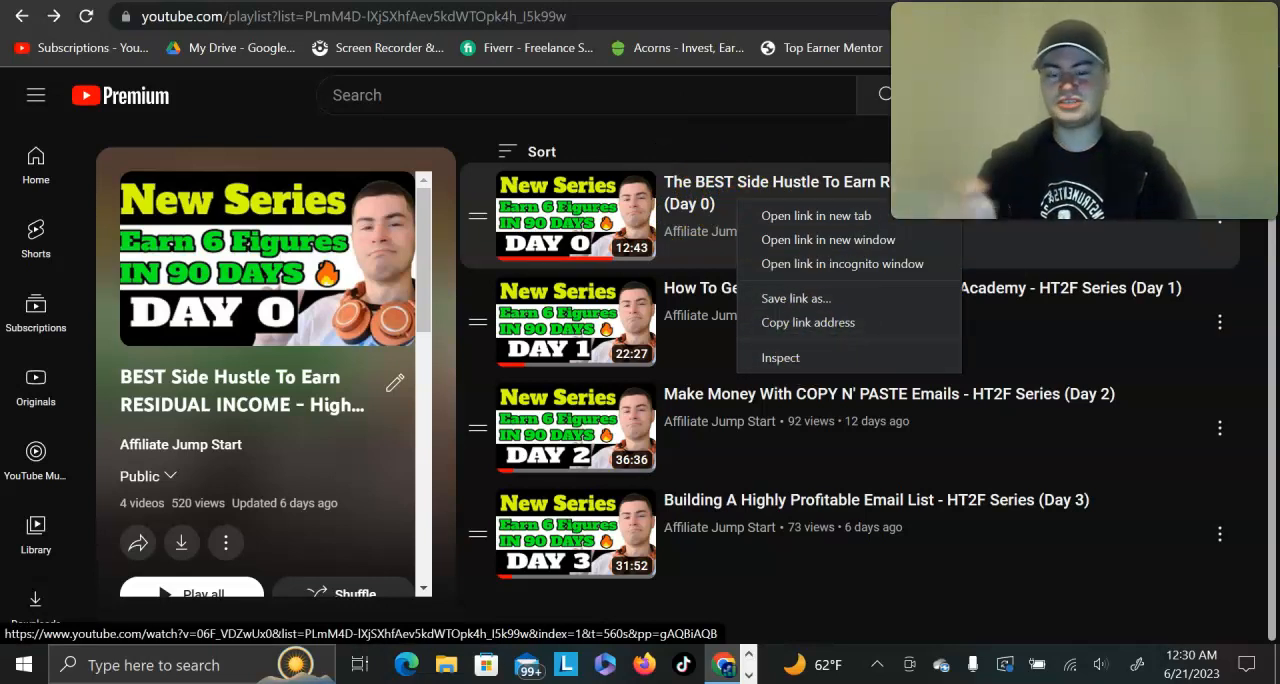
click(360, 117)
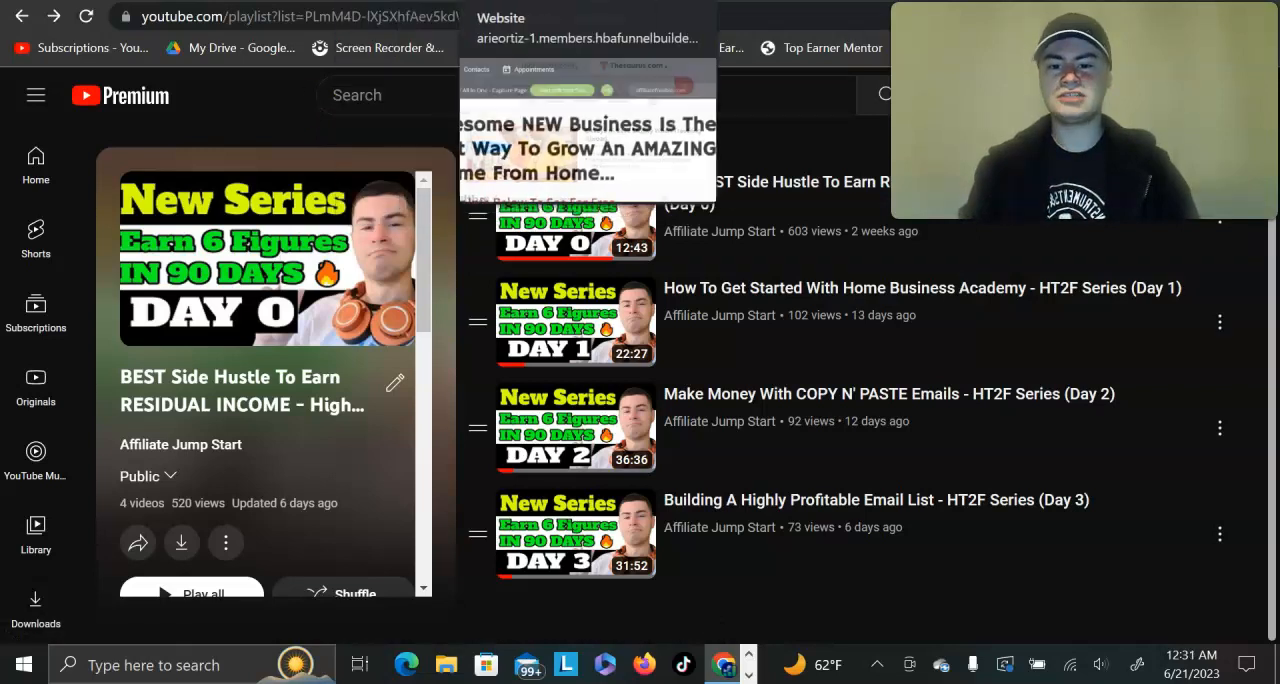
Step: Open the FREE Affiliate Marketing Case Study step of the Default Template funnel in the funnel builder
click(495, 1)
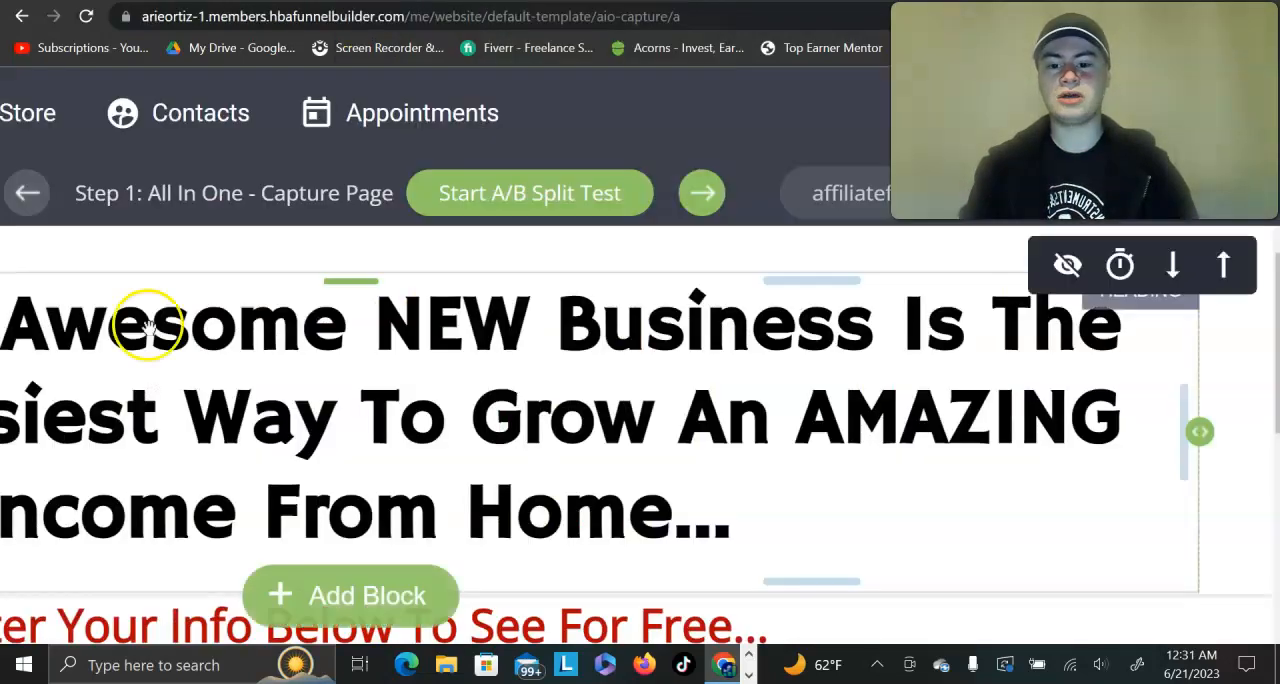
scroll(148, 325, down, 5)
click(68, 405)
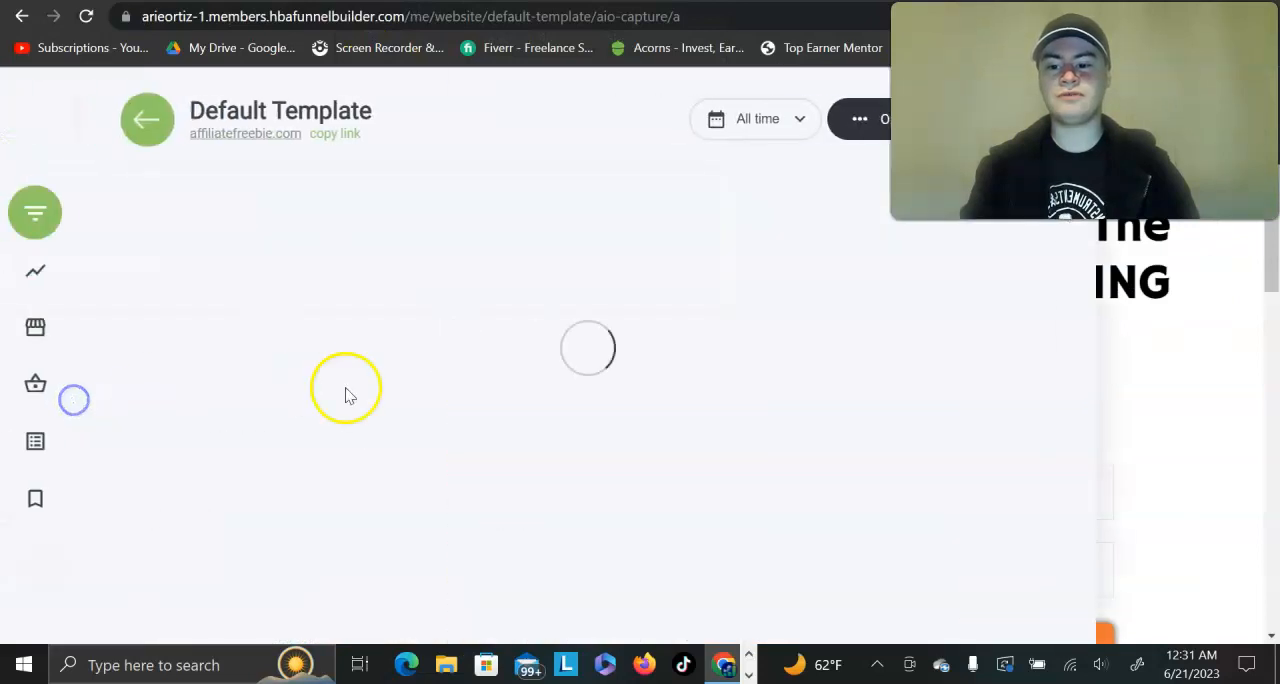
scroll(347, 397, down, 3)
scroll(347, 397, down, 3)
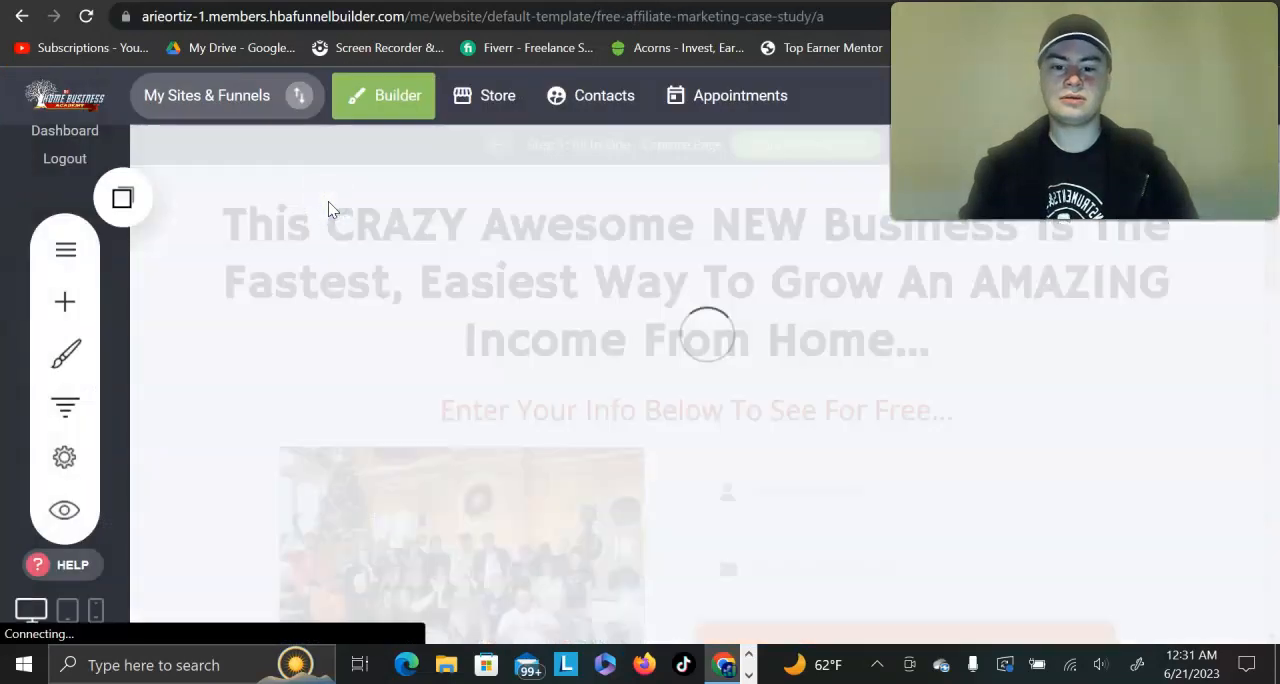
Step: Examine the case study page's headline, series image and name and email opt-in form
scroll(632, 357, down, 1)
scroll(632, 357, up, 1)
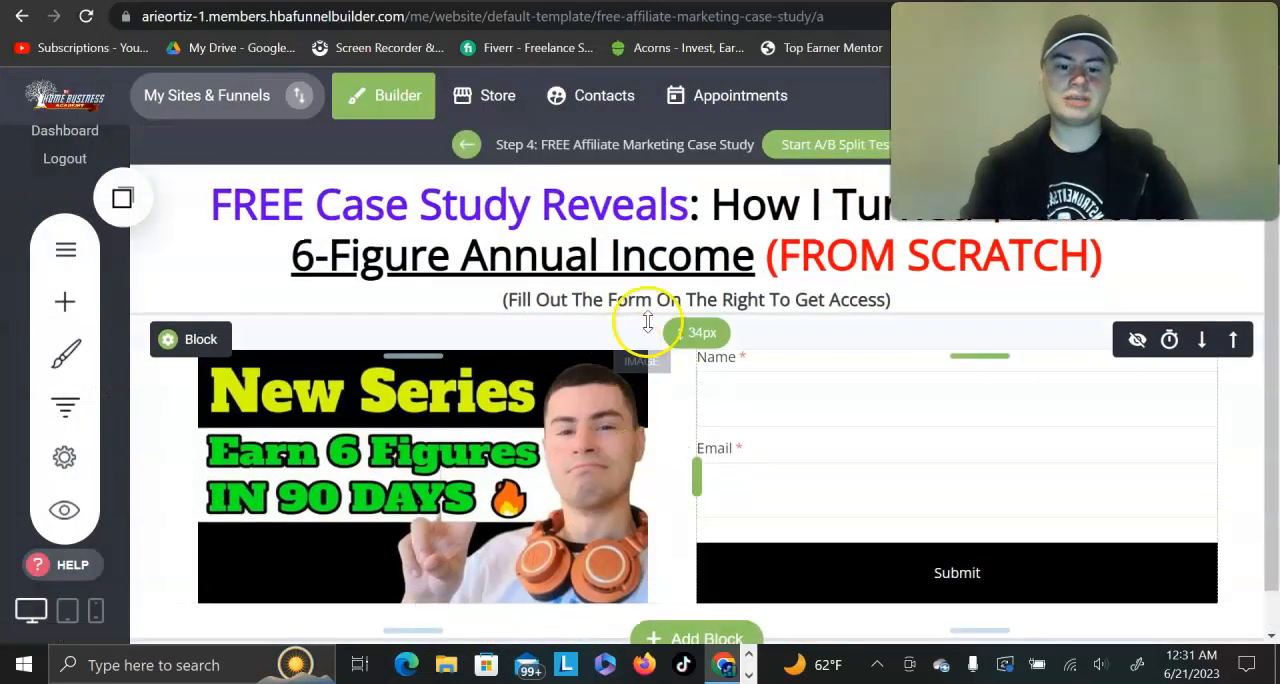
scroll(990, 328, up, 3)
scroll(990, 328, right, 1)
scroll(990, 328, up, 3)
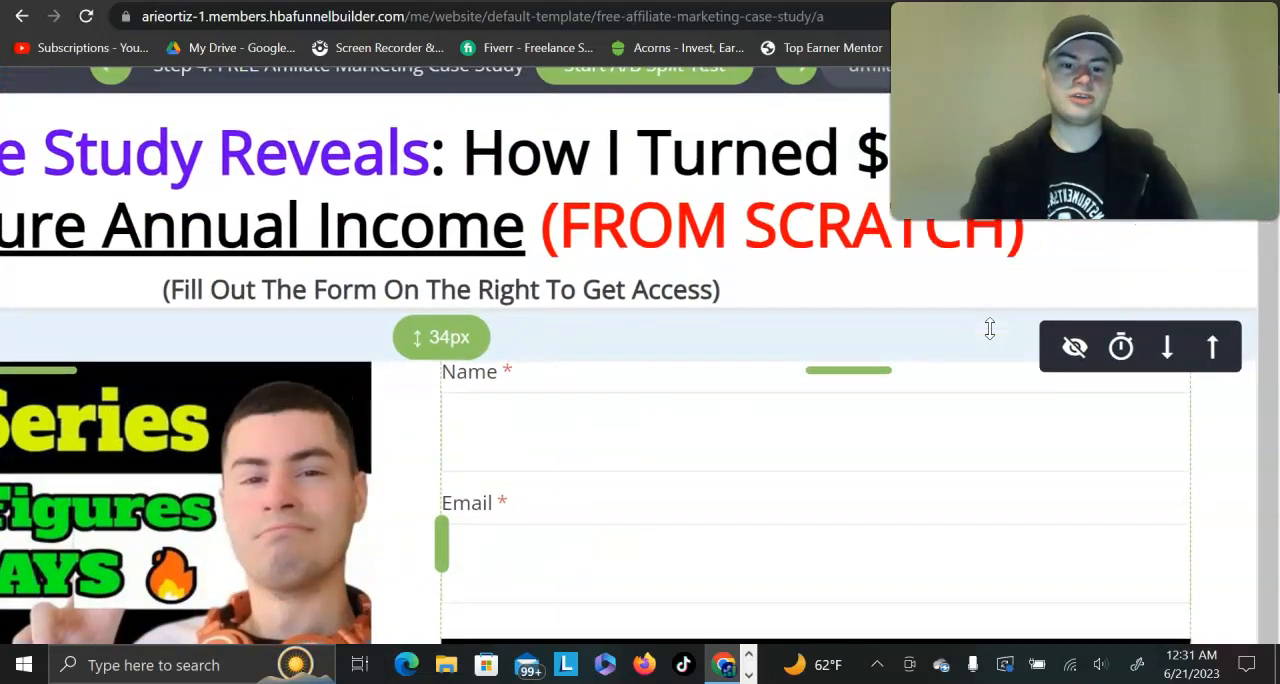
scroll(650, 210, down, 3)
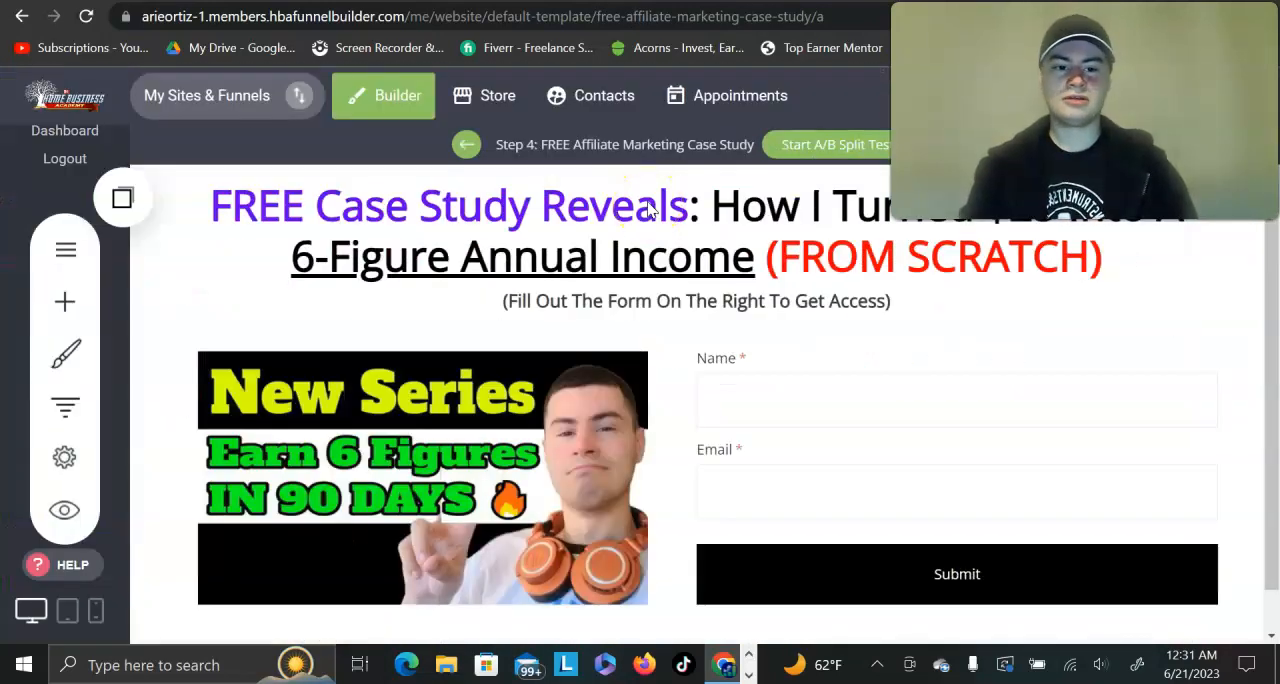
click(789, 411)
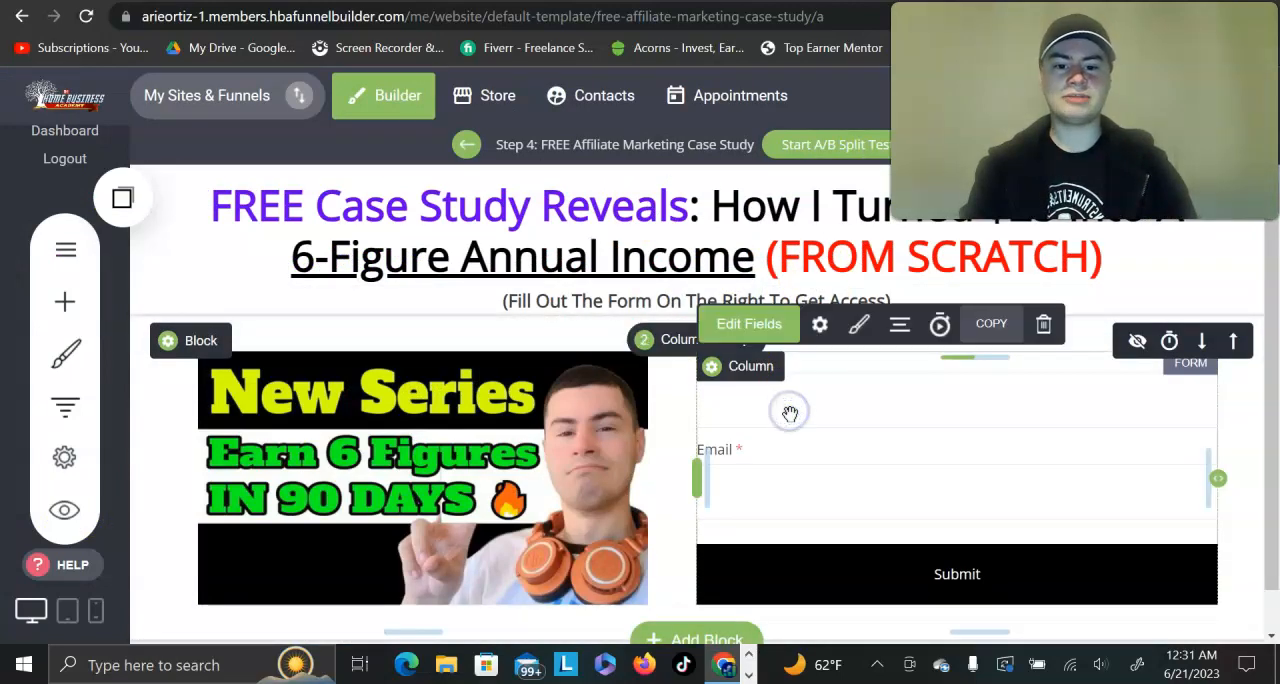
Step: Open the live affiliatefreebie.com page of the FREE Affiliate Marketing Case Study step from the funnel builder
scroll(816, 206, up, 3)
scroll(814, 206, right, 3)
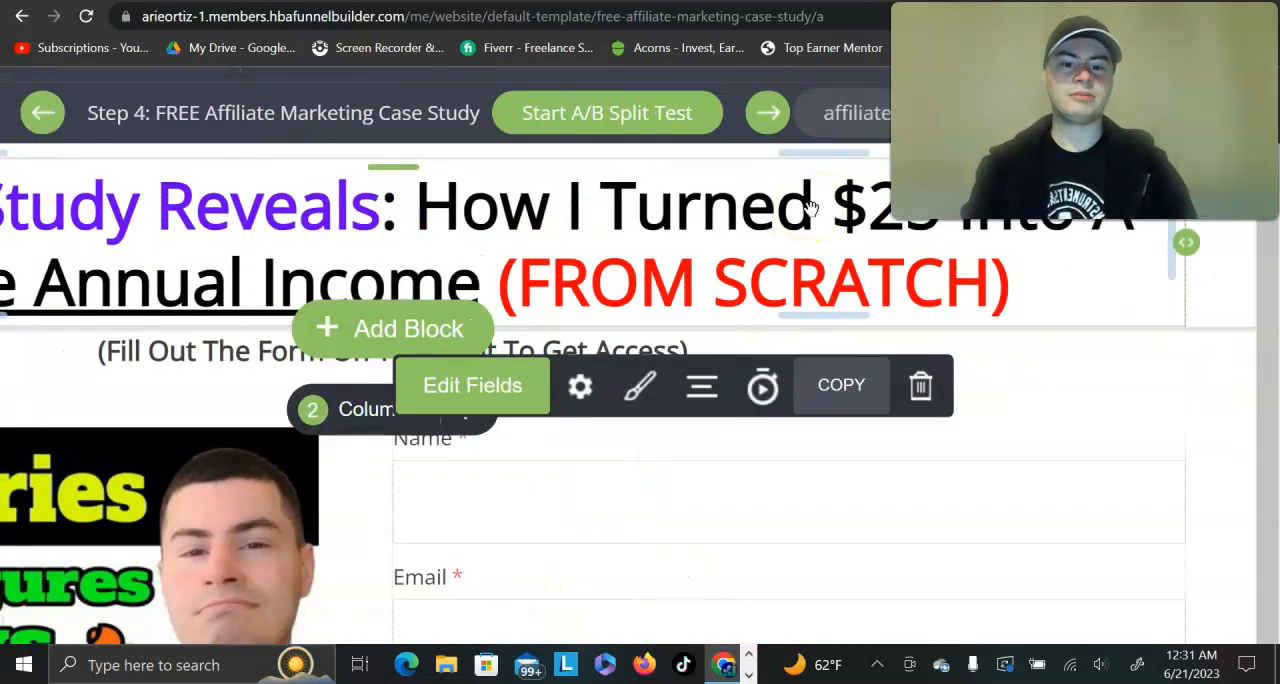
click(860, 116)
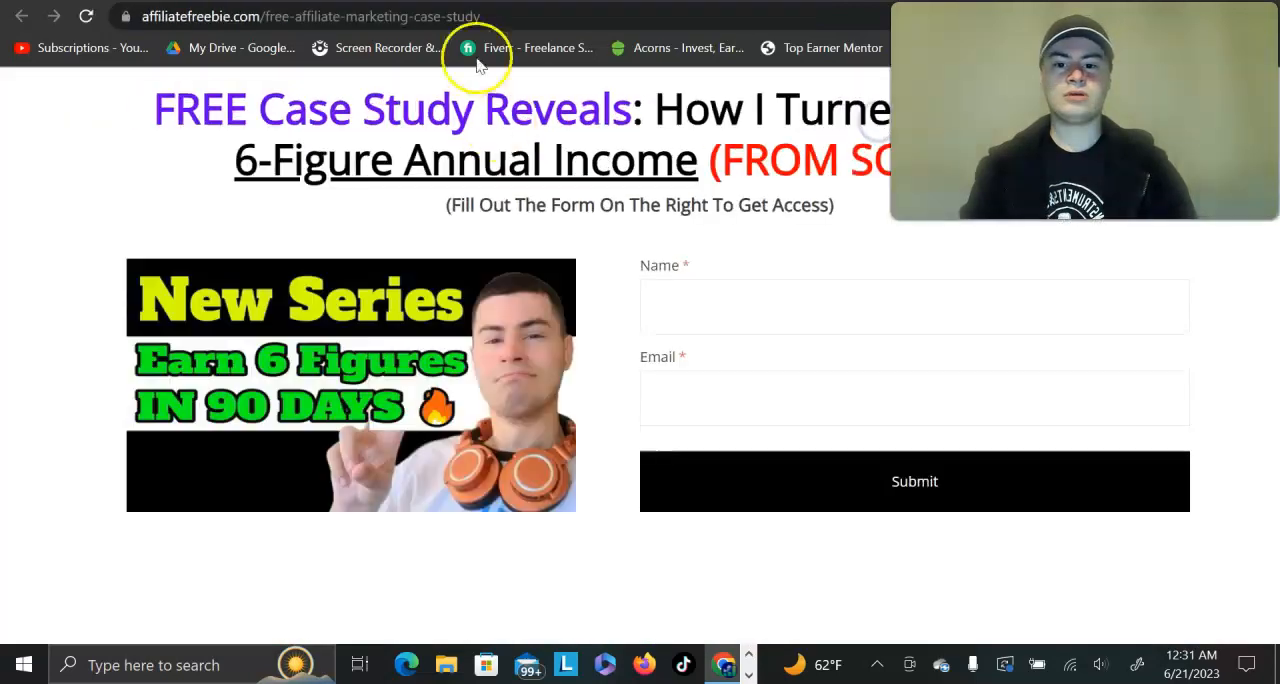
Step: Fill in the case study opt-in form's name and email, submit it, and pause the resulting YouTube video
click(720, 294)
click(715, 345)
click(706, 469)
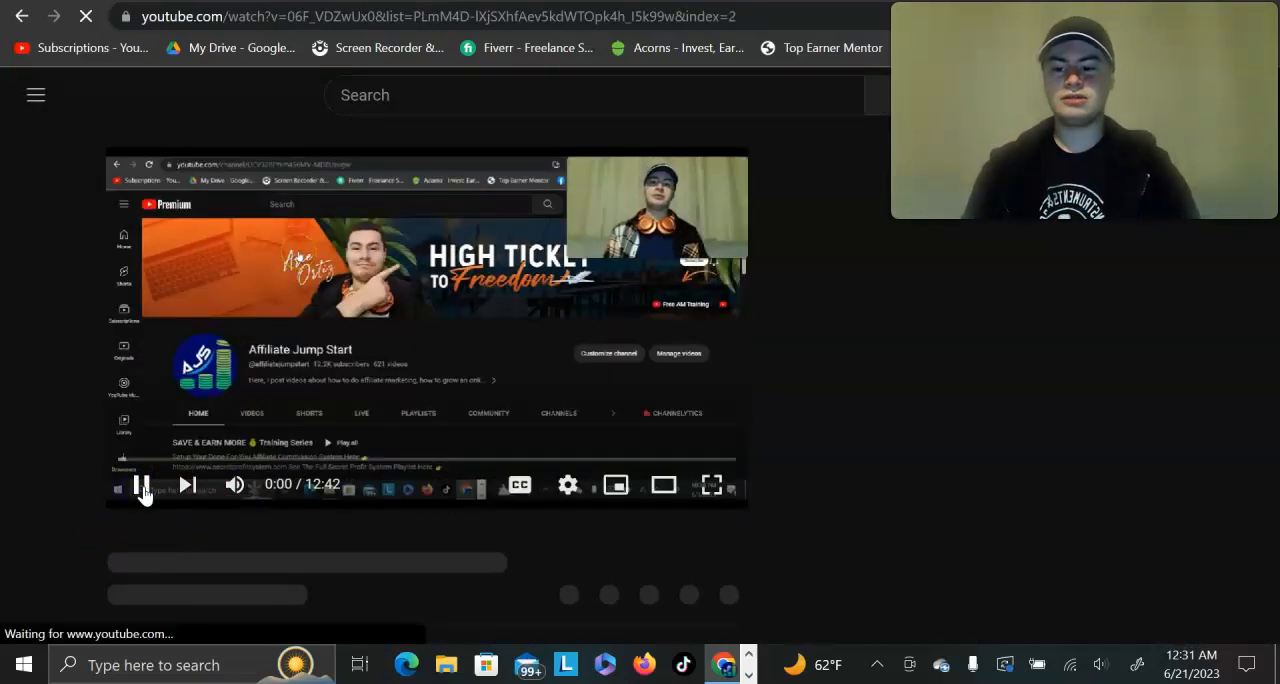
click(144, 490)
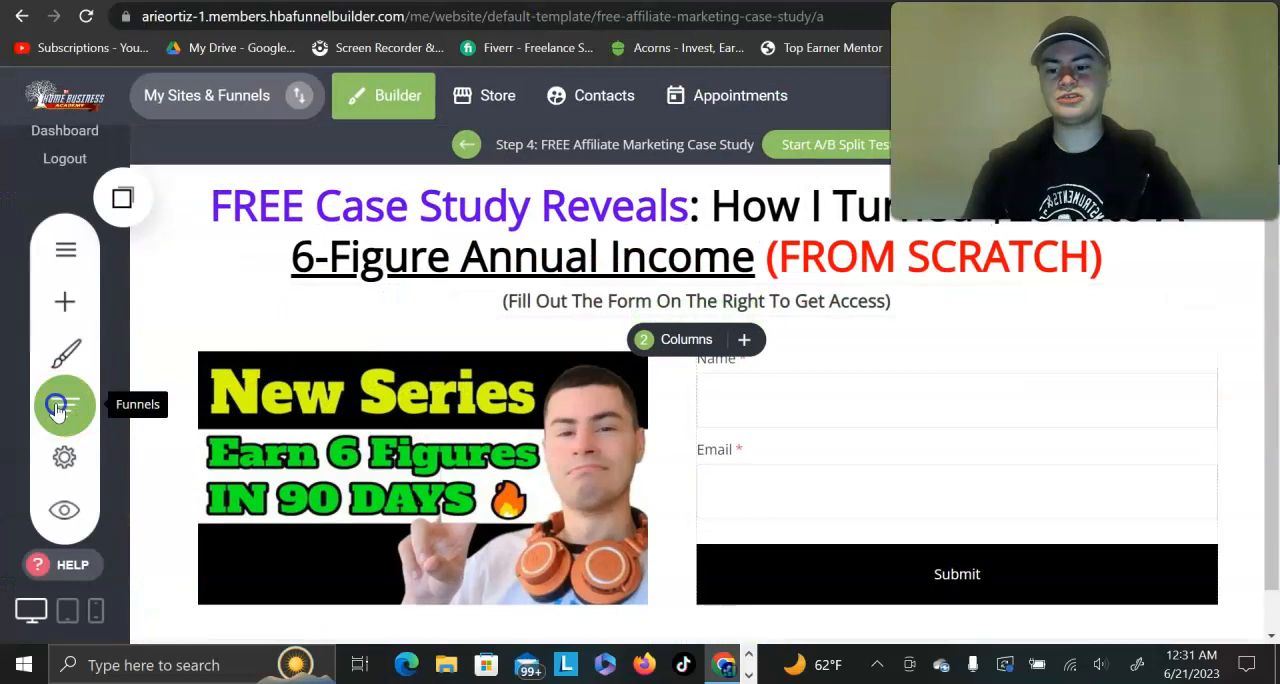
Step: Return to the funnel builder and open the ALL IN ONE DIGITAL BUSINESS step of the Default Template funnel
click(57, 408)
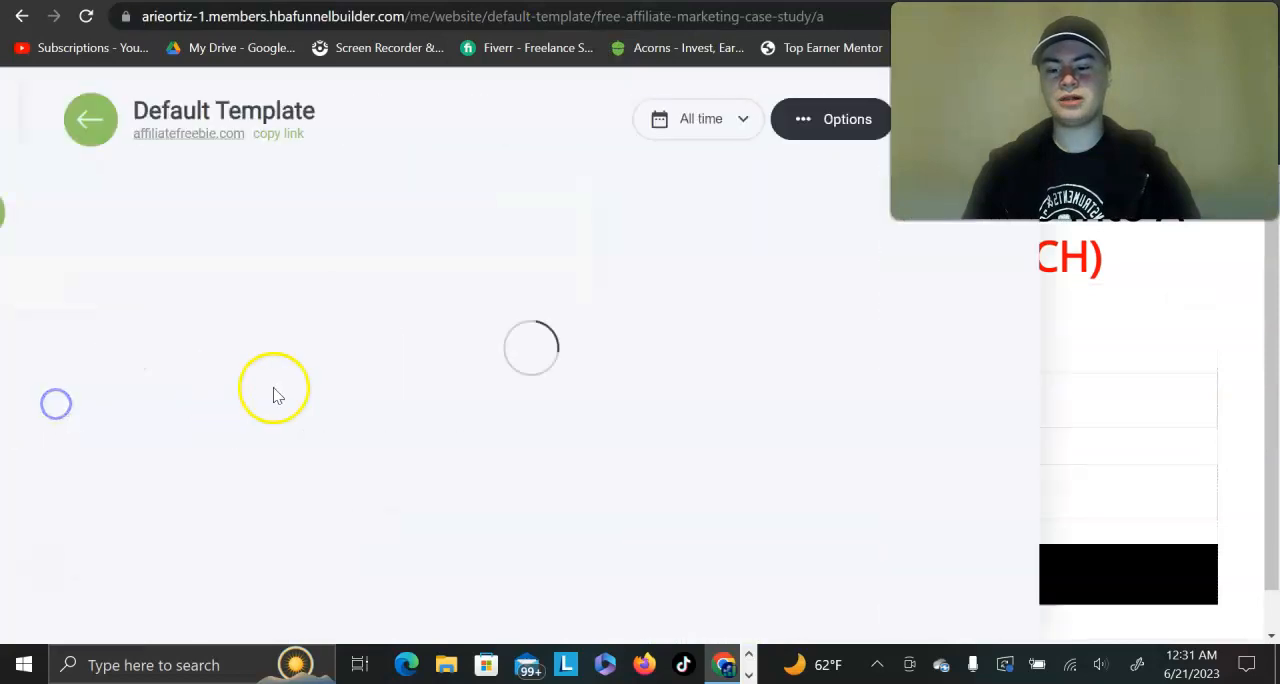
scroll(371, 420, down, 5)
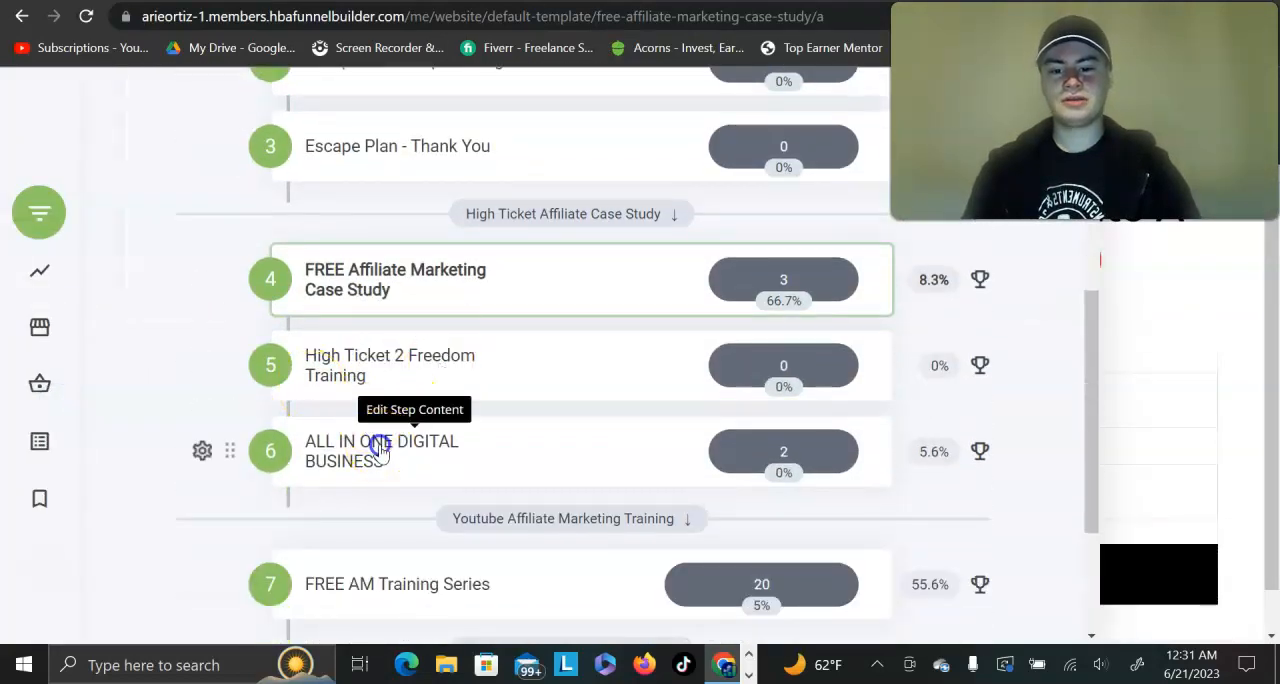
click(378, 449)
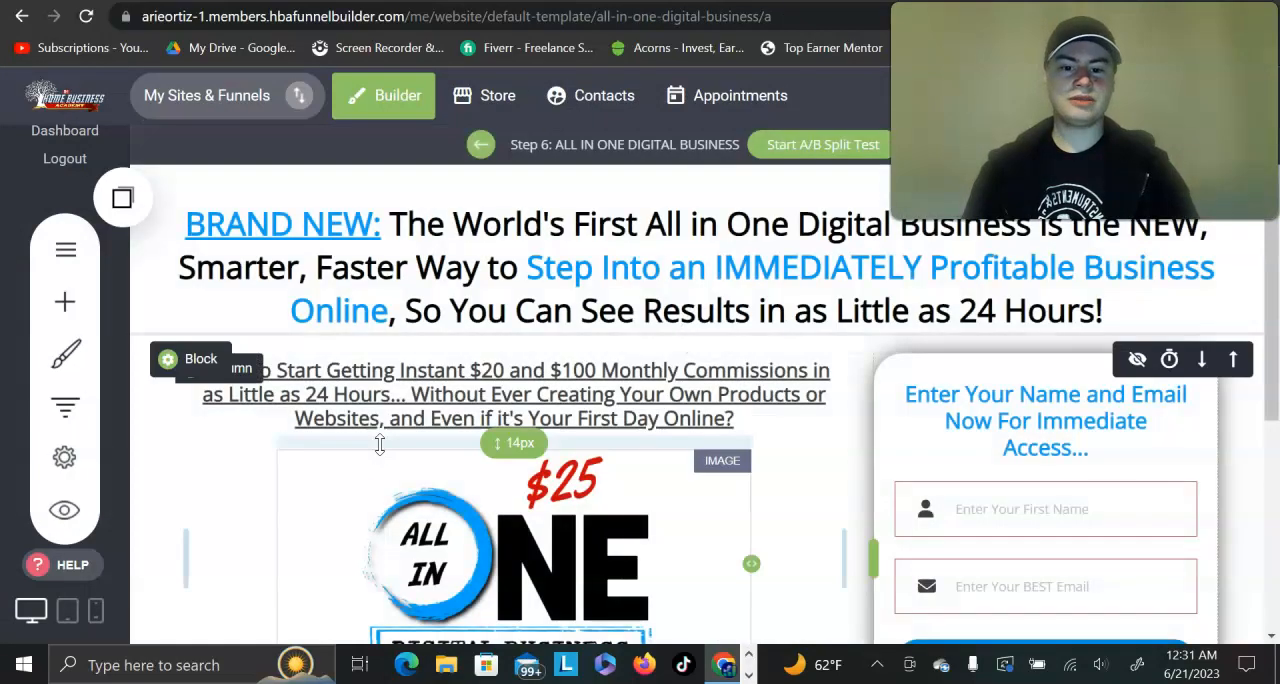
Step: Open the High Ticket 2 Freedom Training step from the funnel's step list
click(64, 406)
scroll(373, 437, down, 7)
scroll(371, 434, up, 2)
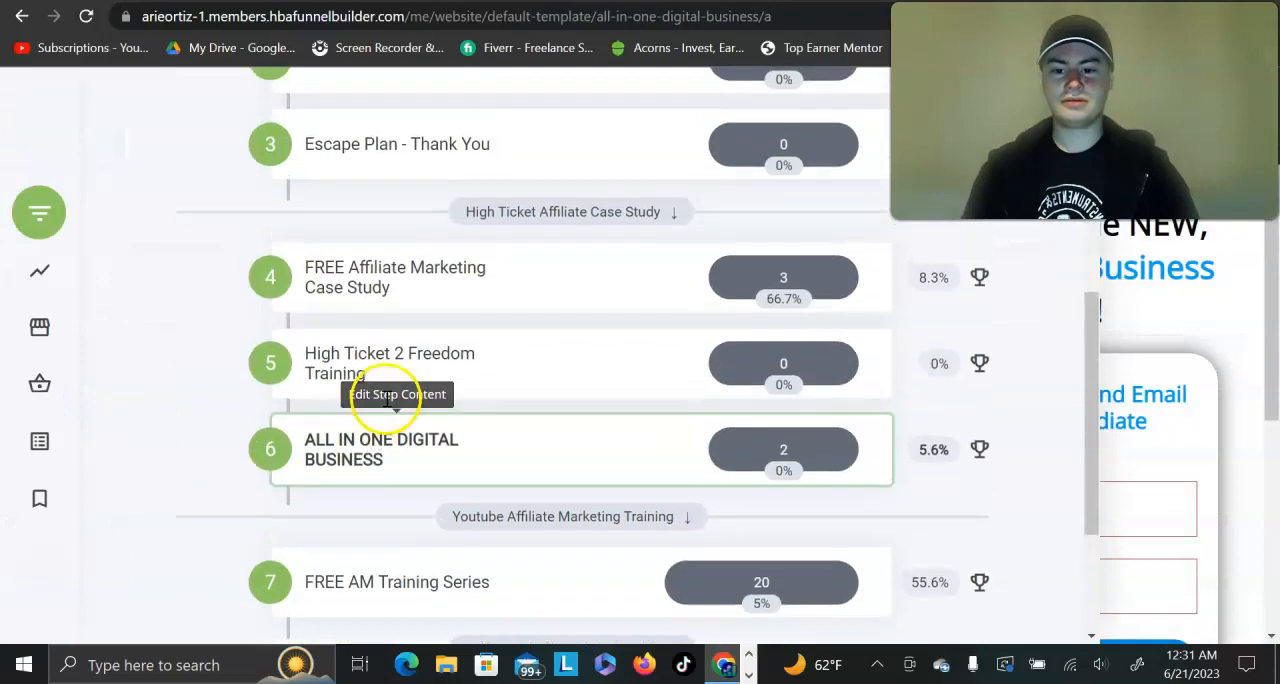
click(355, 368)
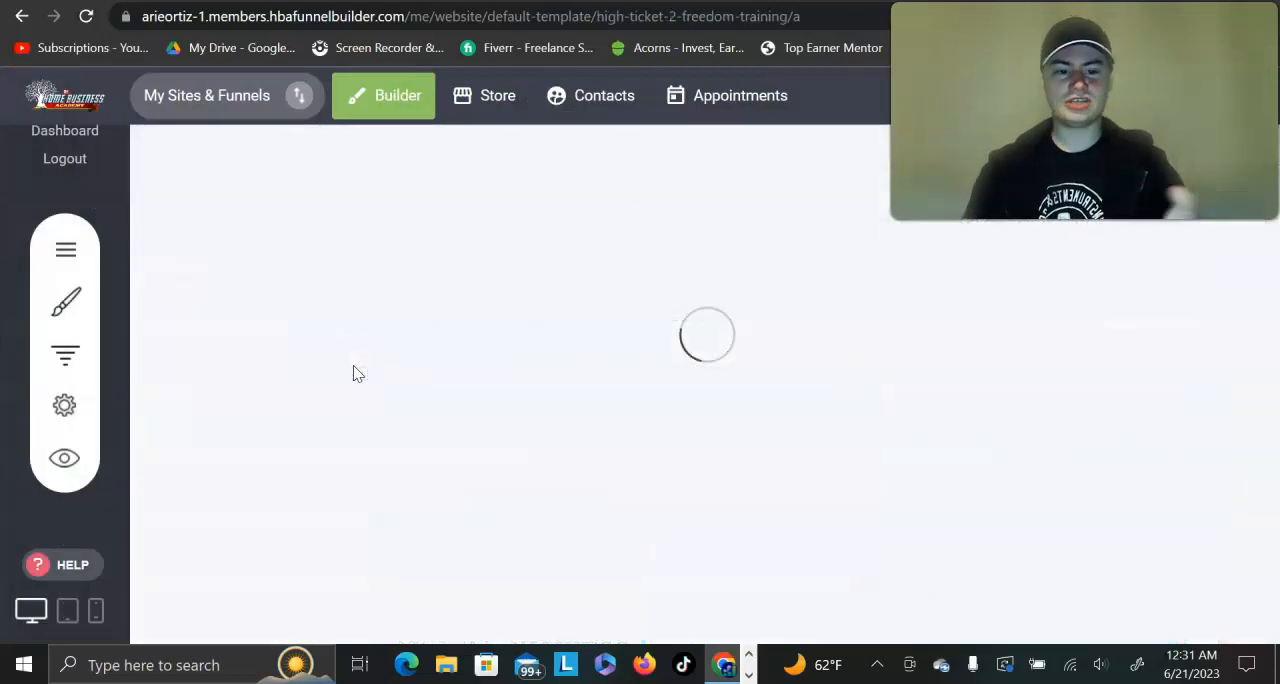
Step: Examine the High Ticket 2 Freedom Training page's videos, signup links and testimonials, ending at the page's heading
scroll(353, 365, down, 3)
scroll(352, 363, down, 2)
scroll(923, 309, up, 2)
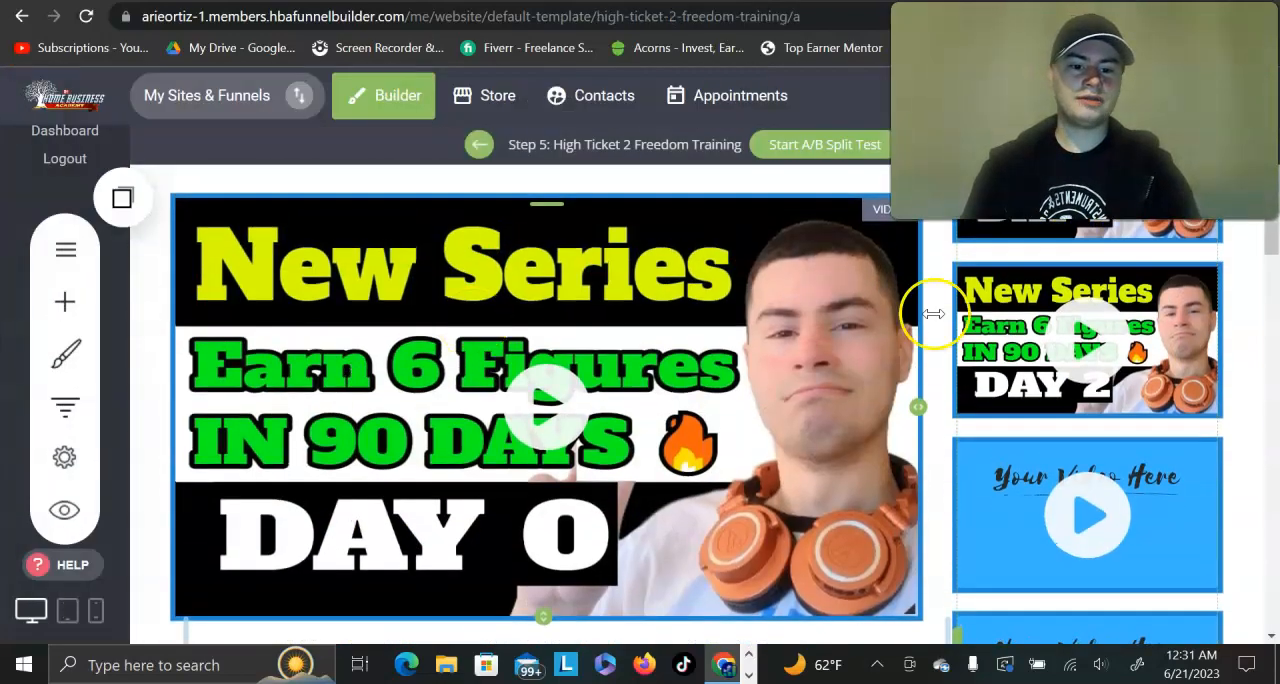
scroll(930, 458, down, 3)
scroll(929, 451, down, 3)
scroll(929, 451, up, 2)
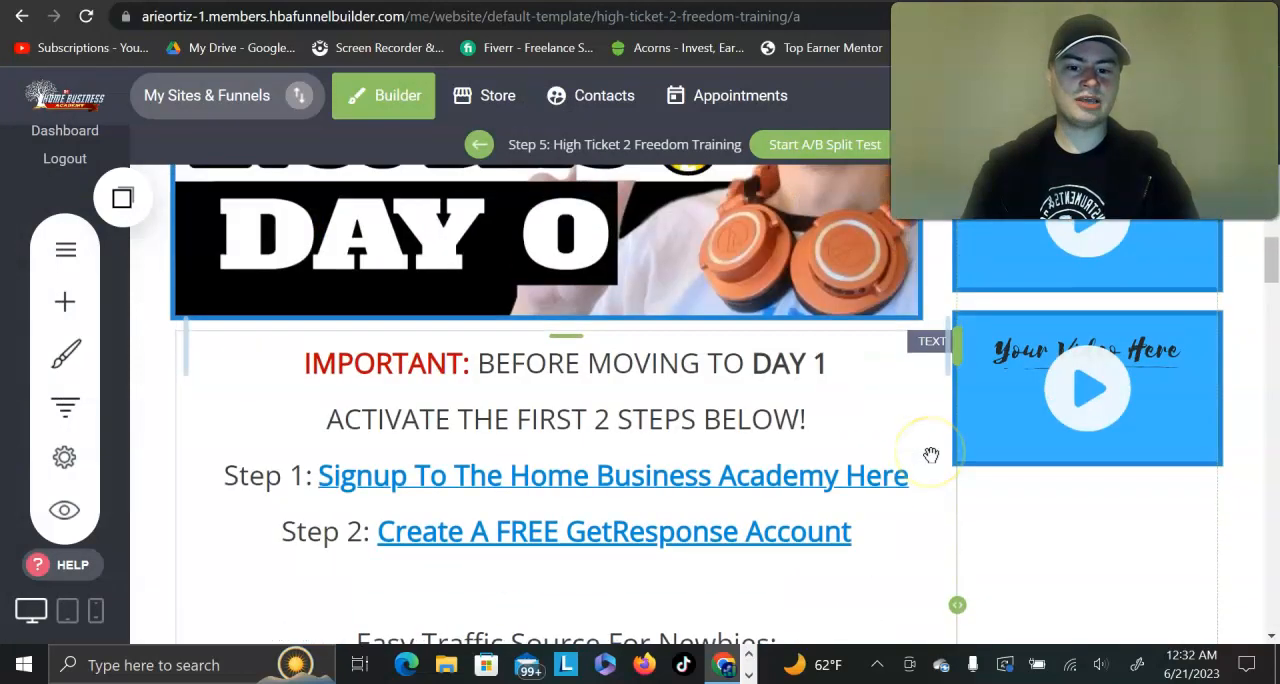
scroll(929, 451, down, 2)
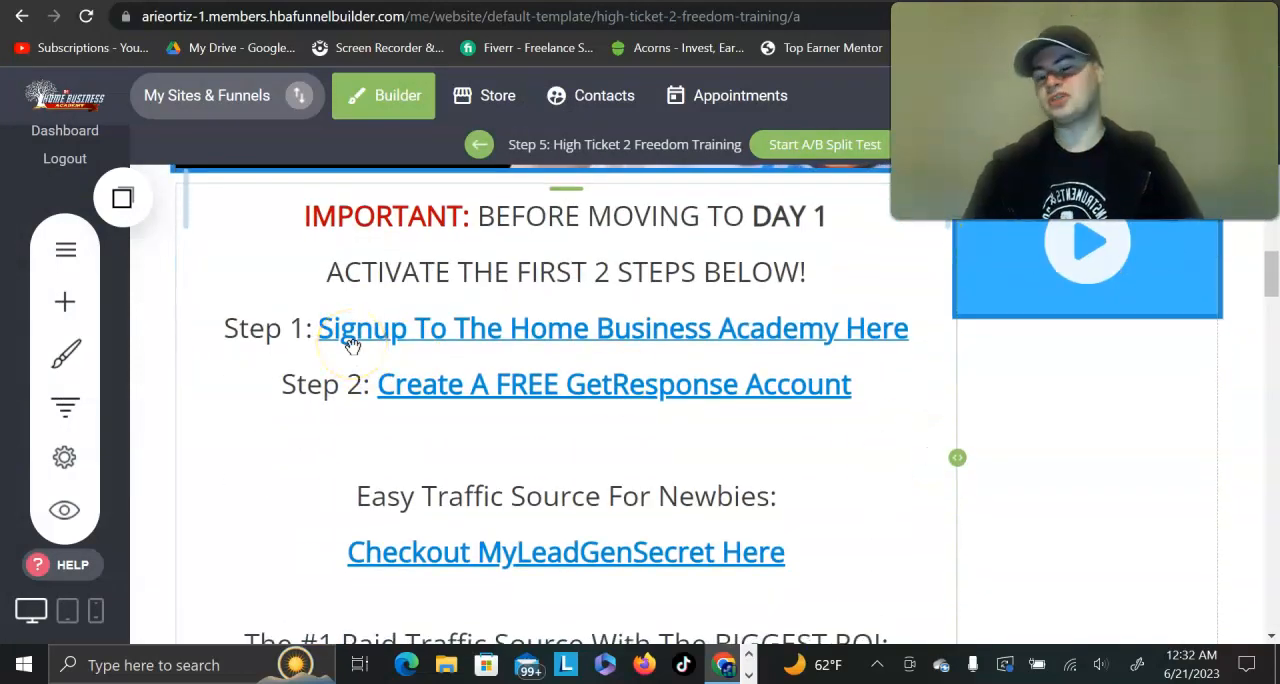
scroll(352, 345, down, 12)
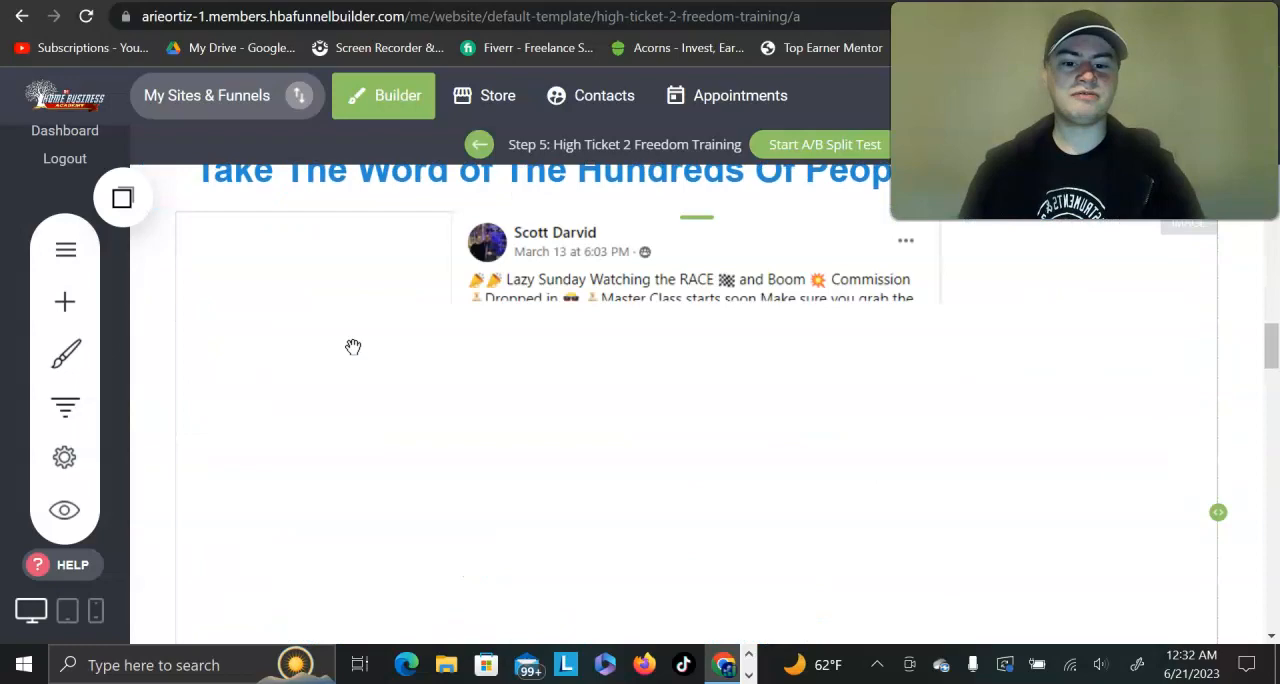
scroll(353, 346, down, 5)
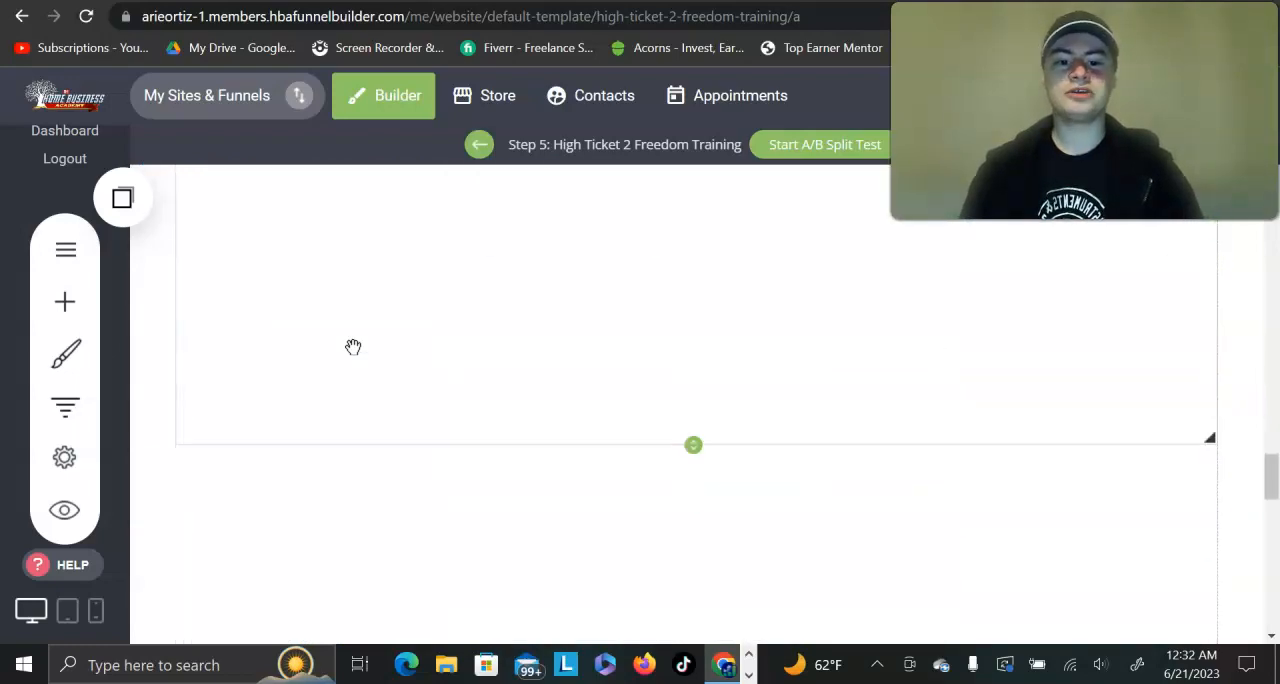
scroll(353, 346, up, 15)
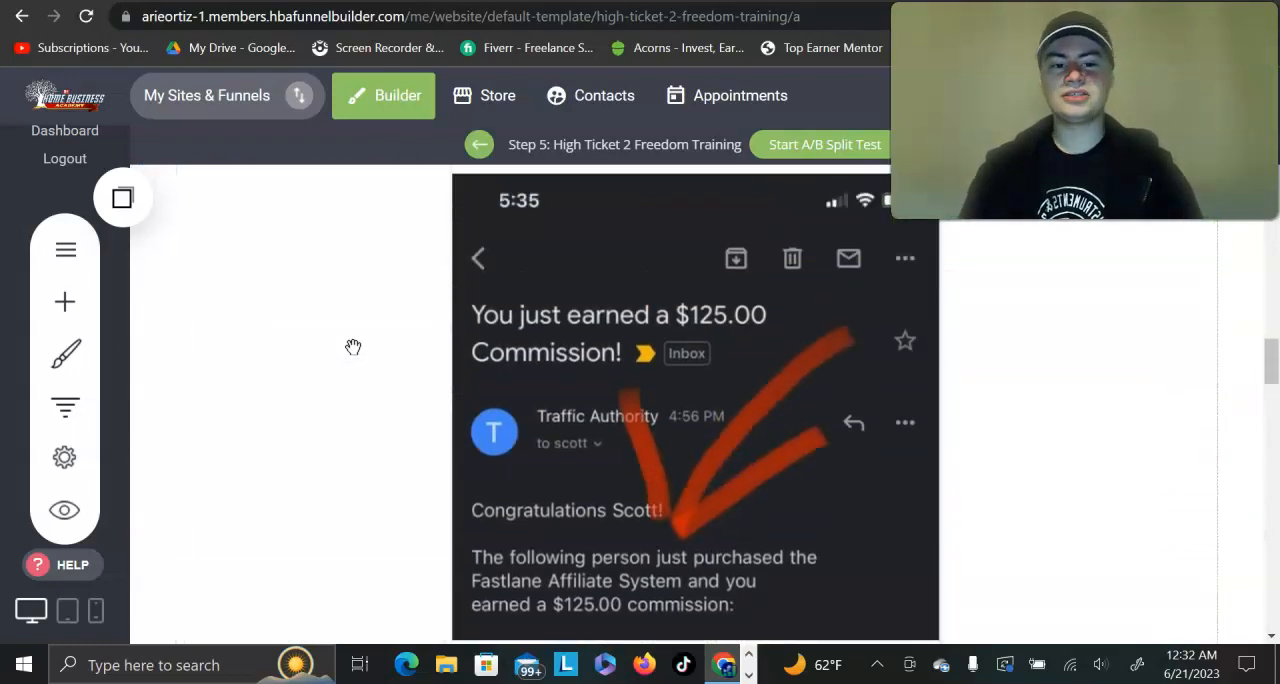
scroll(353, 346, up, 1)
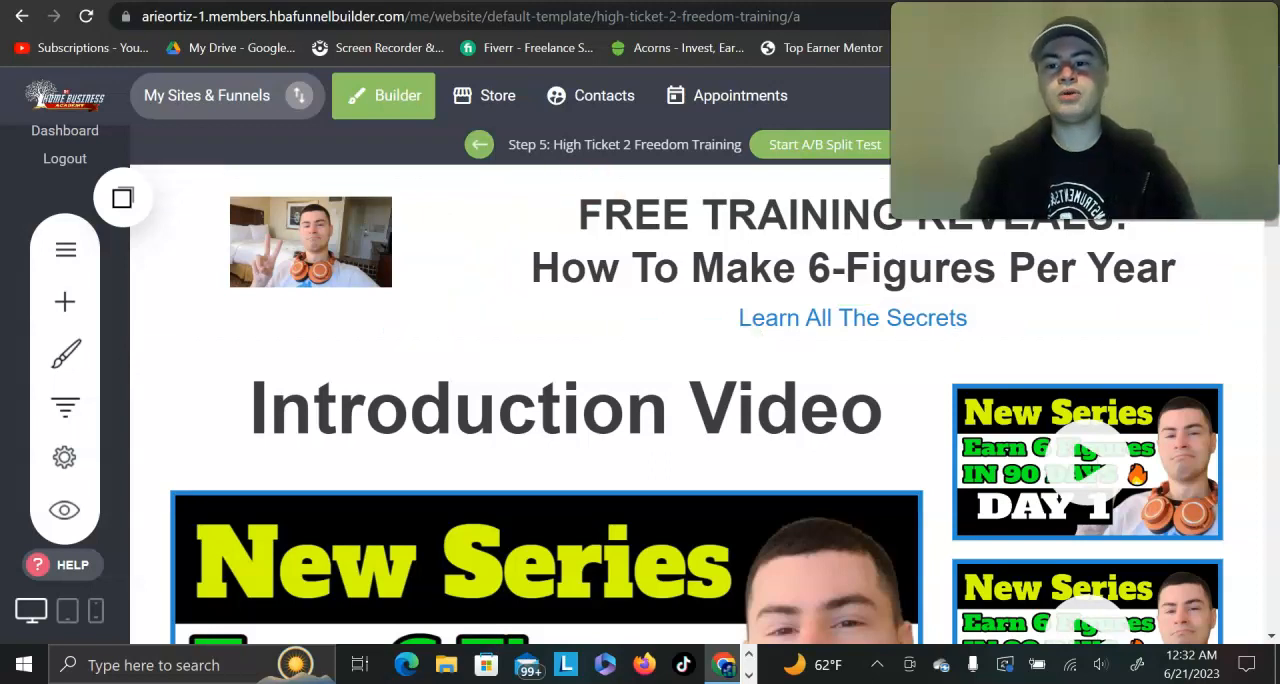
Step: Switch to the Canva presentation and show page 3, "Recommended Apps To Download On Your Phone", with nothing selected
key(ctrl+Tab)
scroll(543, 314, down, 5)
scroll(543, 314, up, 1)
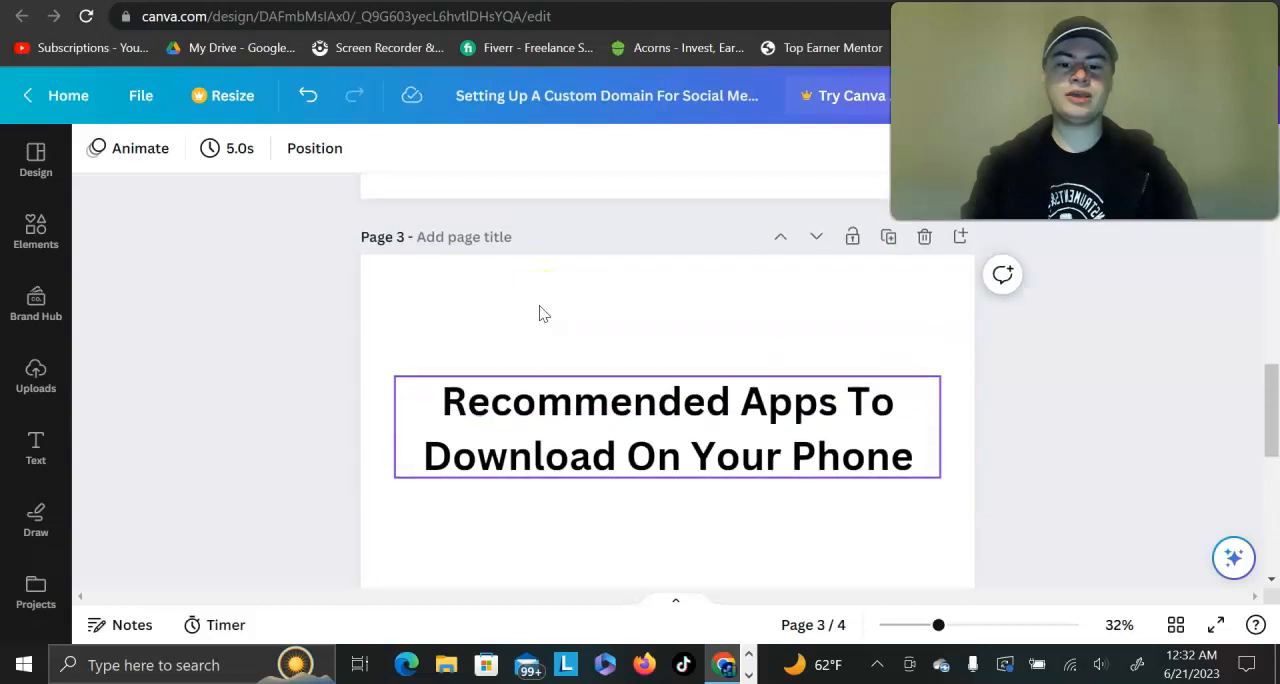
scroll(543, 314, down, 1)
click(353, 352)
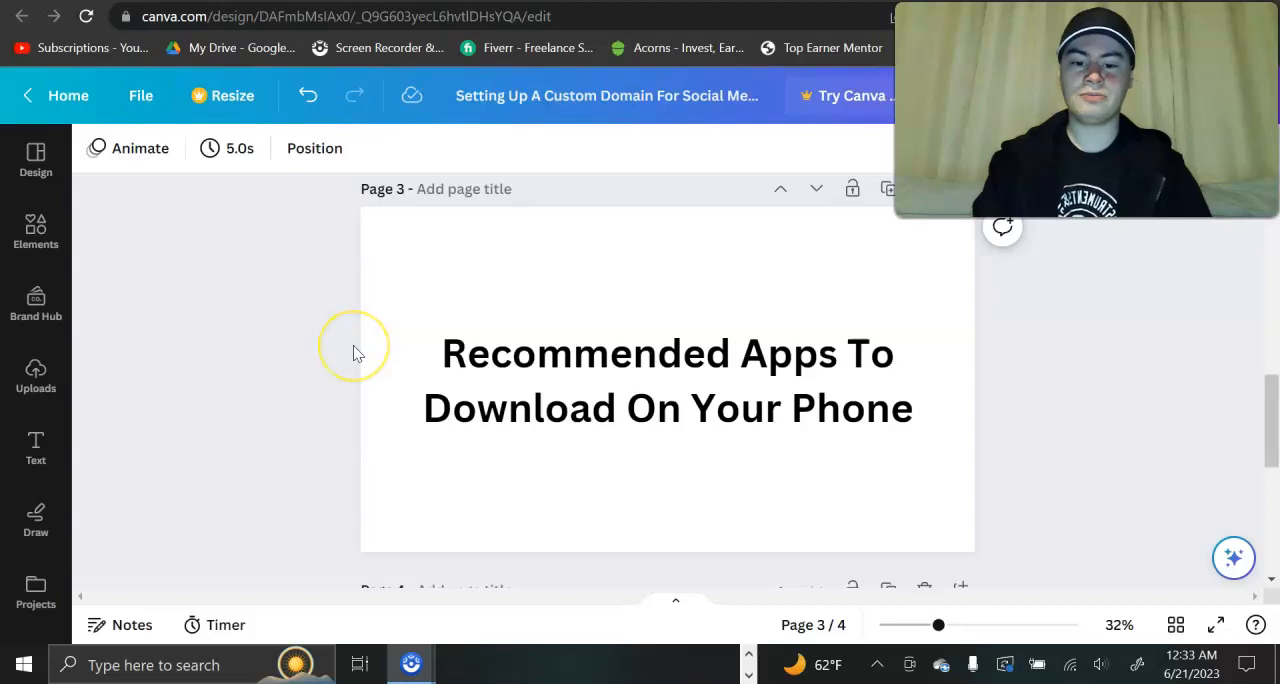
Step: Show page 4 of the presentation, "Setup TikTok, IG, FB, & YT Accounts", with nothing selected
scroll(353, 352, down, 5)
click(471, 368)
click(290, 372)
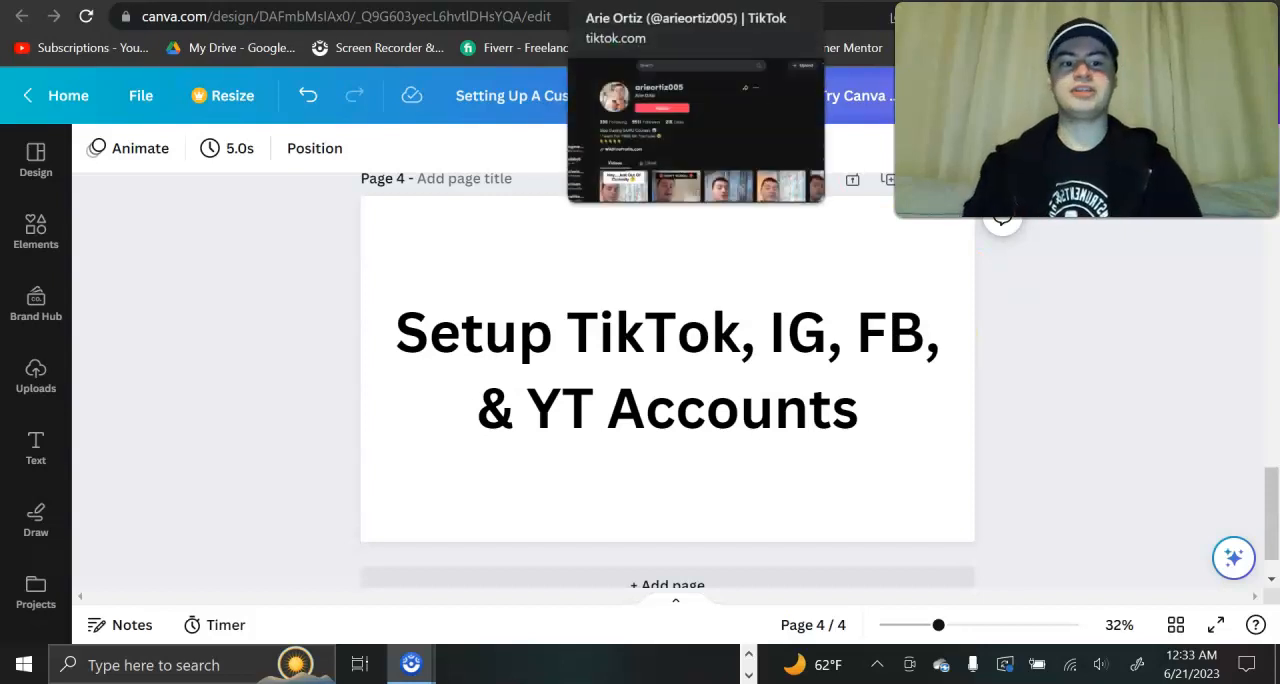
Step: Switch to the TikTok profile, glance at the Gmail inbox, and view the profile's bio and WildFireProfits.com link up close
click(690, 2)
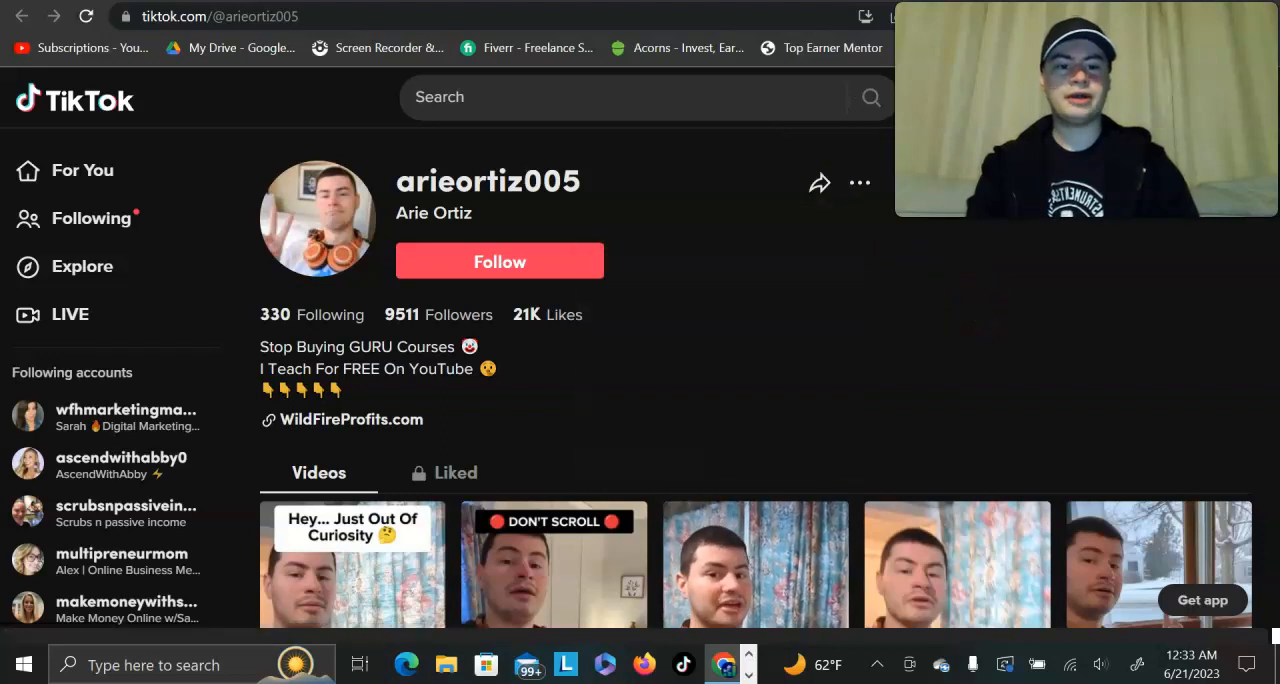
click(860, 2)
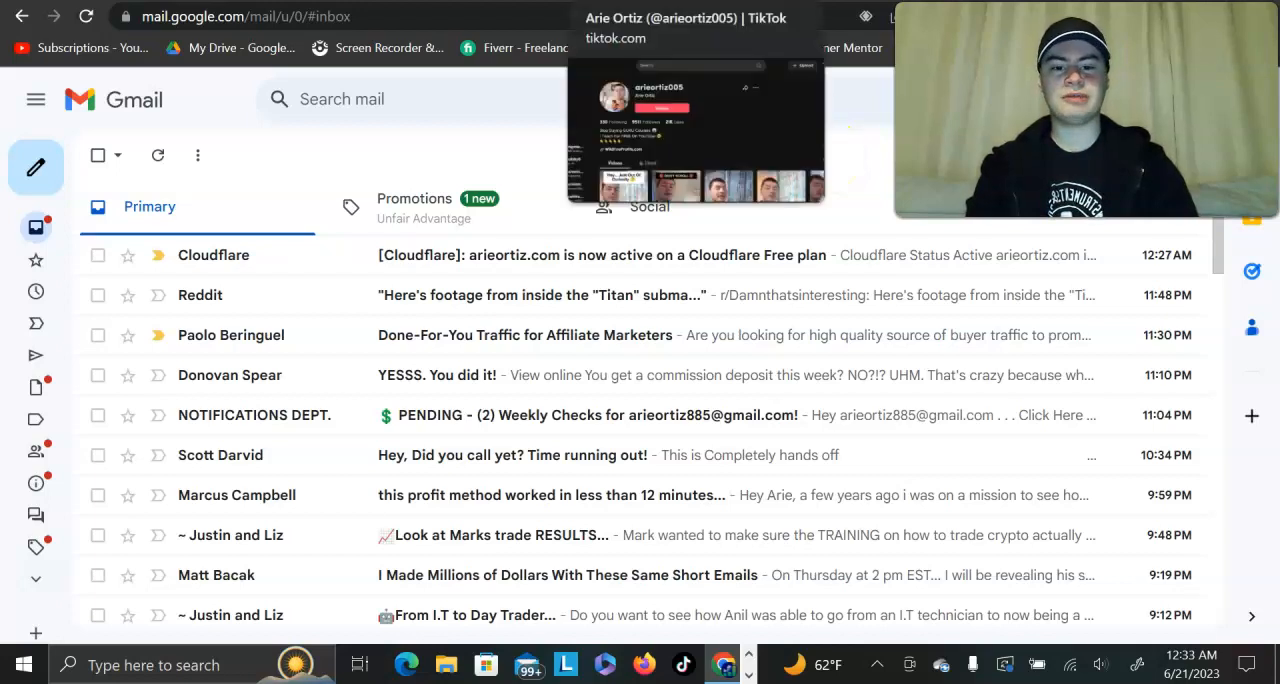
click(650, 2)
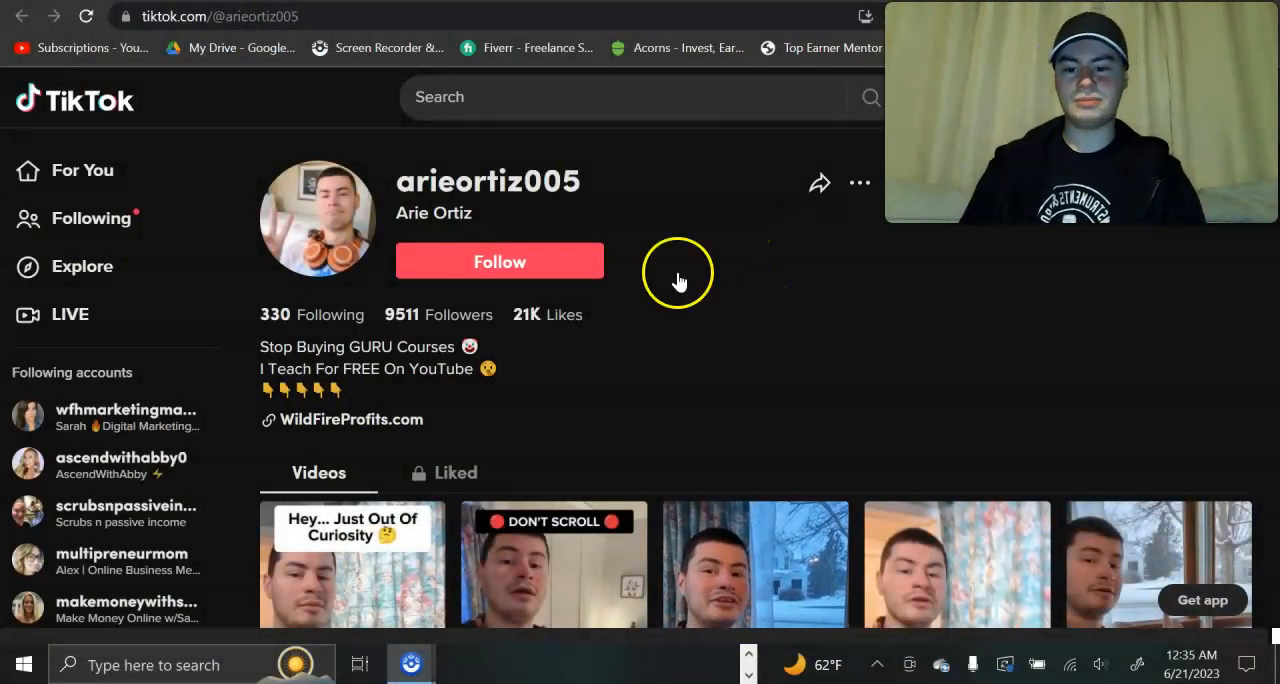
scroll(353, 336, up, 2)
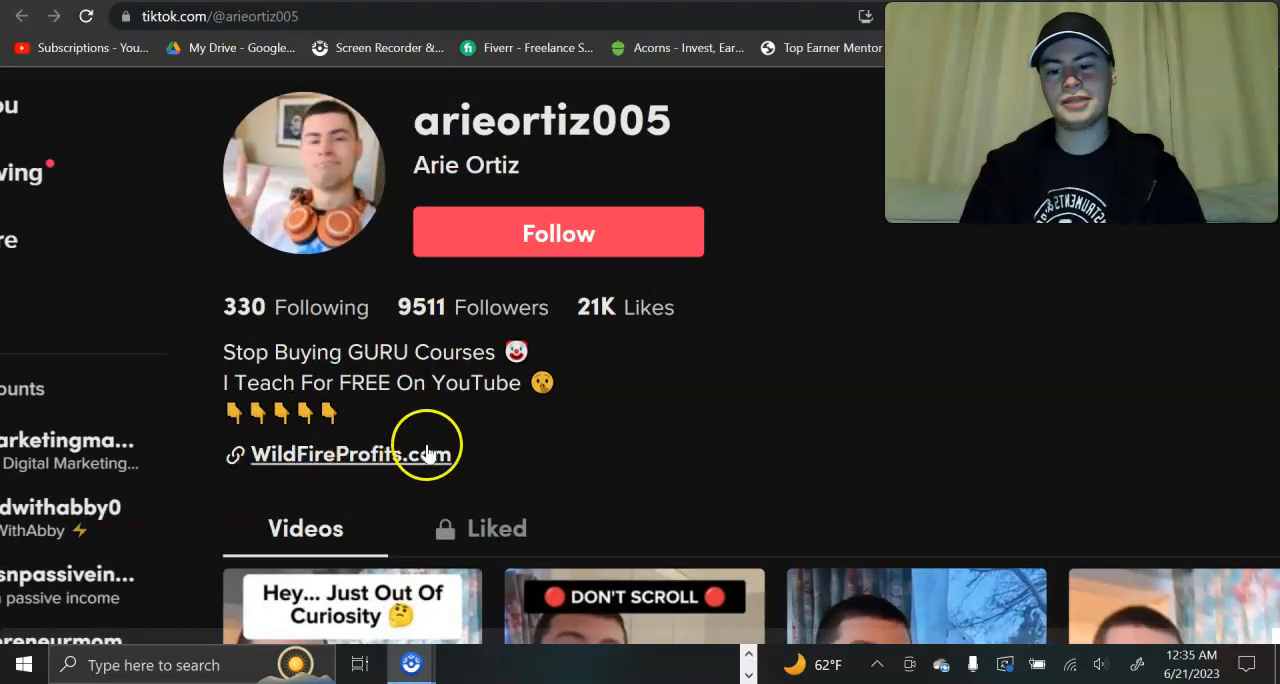
click(752, 445)
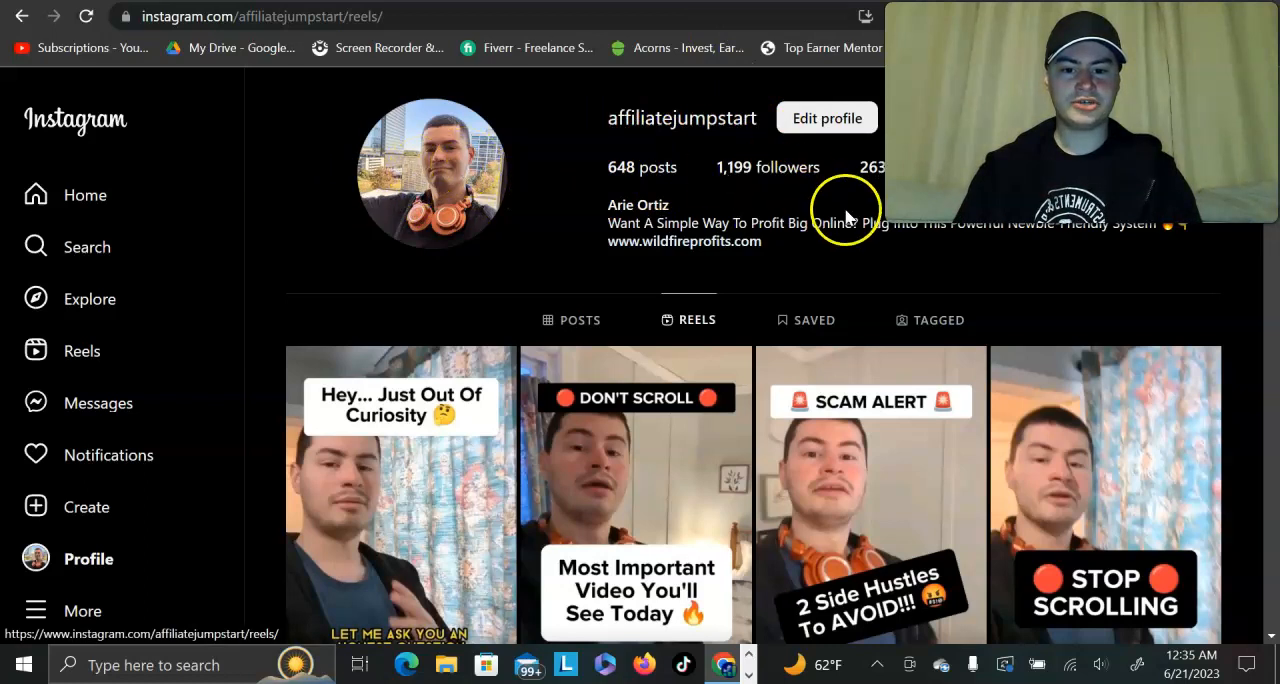
scroll(622, 229, up, 4)
scroll(622, 229, right, 3)
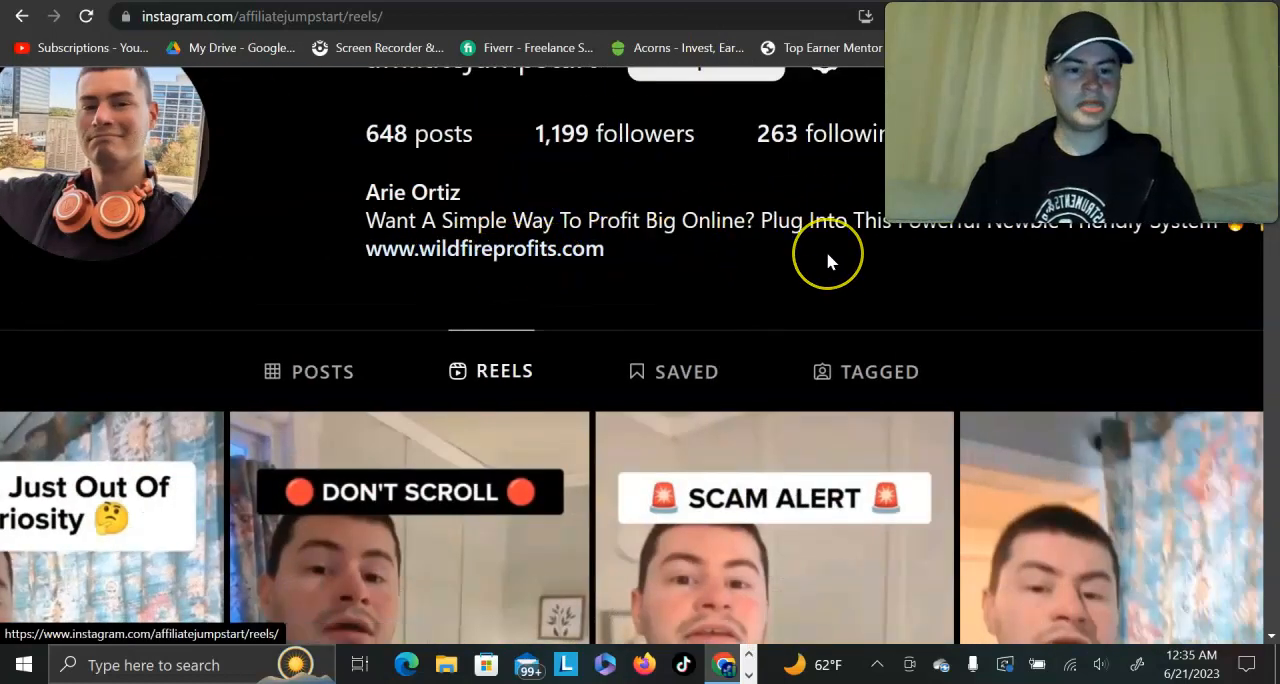
scroll(826, 251, down, 4)
Step: Switch to the Facebook profile and examine its intro text, profile details and website link
key(ctrl+Tab)
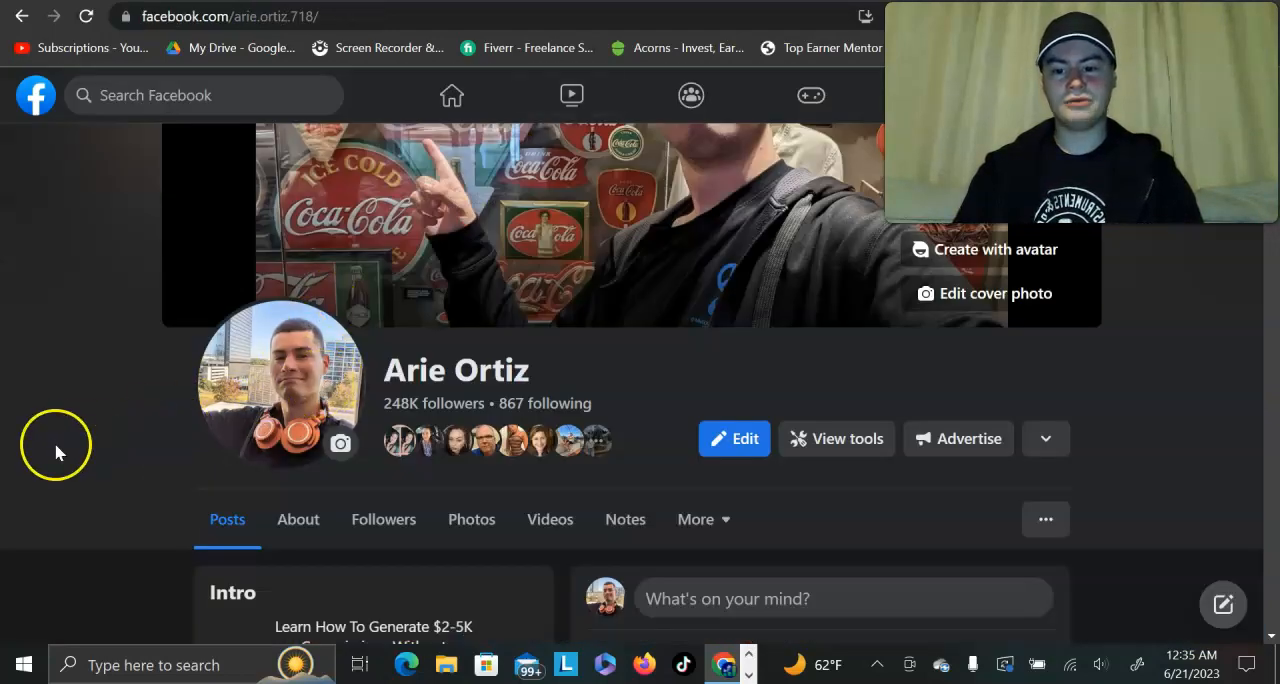
scroll(55, 452, down, 3)
scroll(55, 452, down, 1)
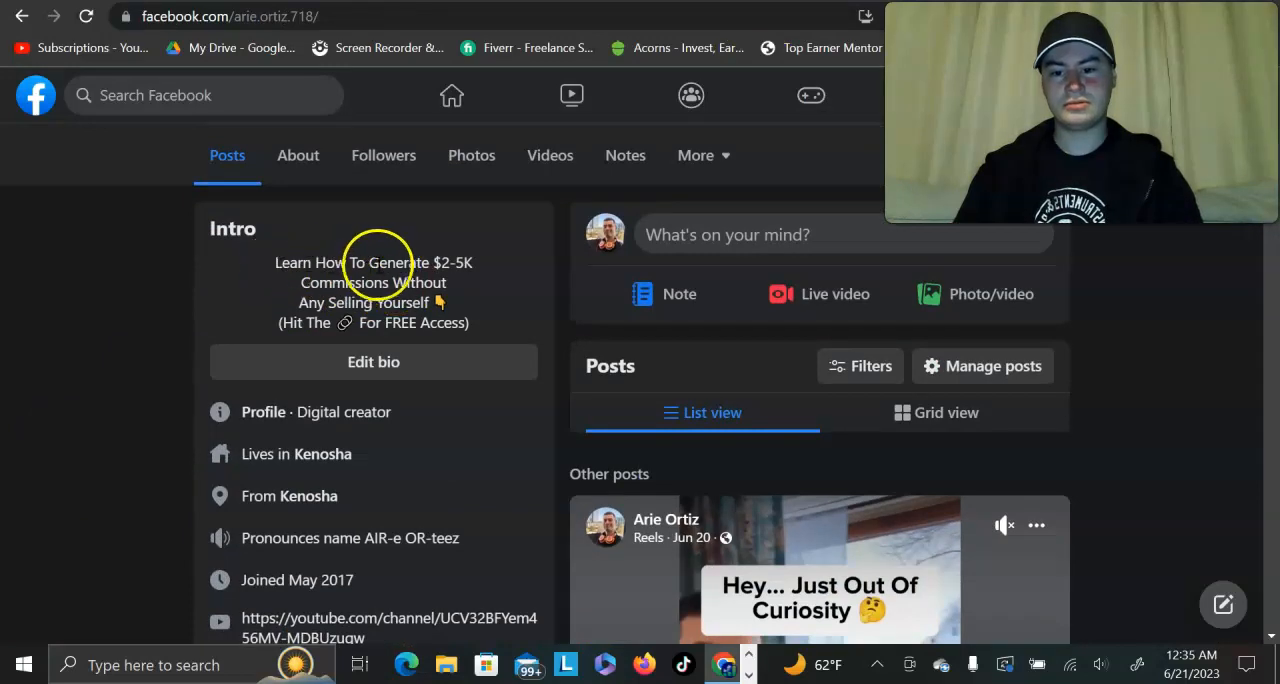
scroll(272, 320, up, 3)
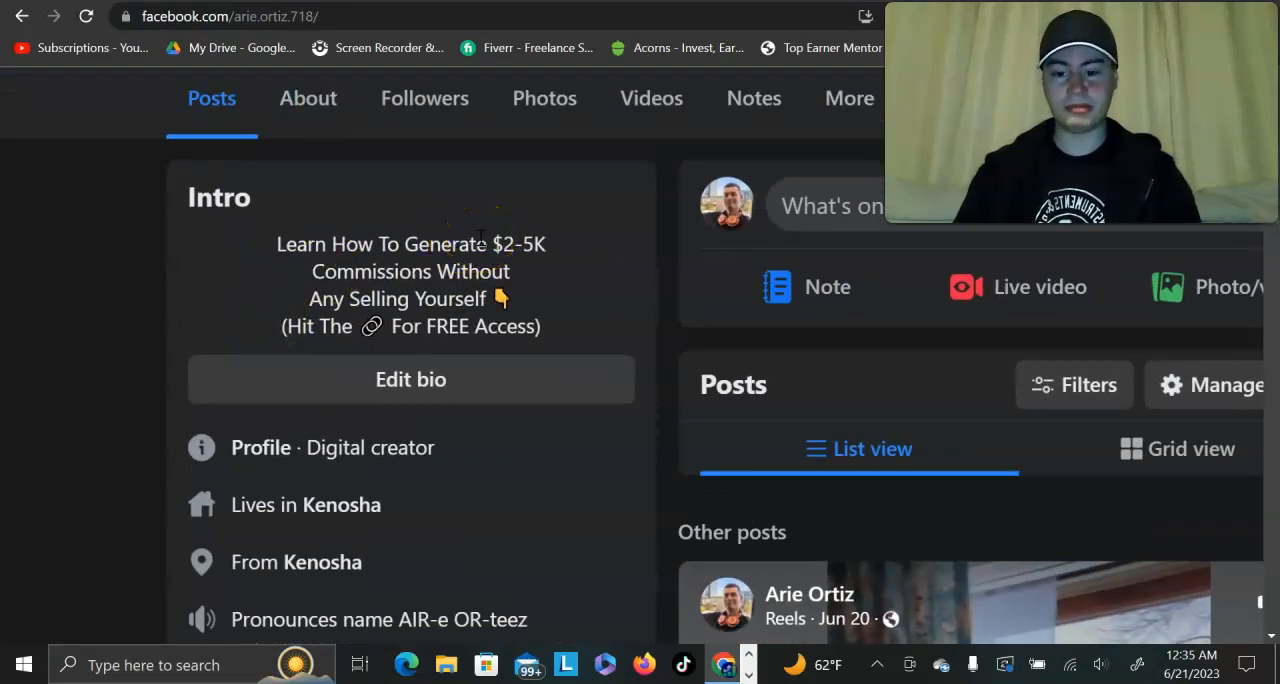
scroll(481, 238, down, 3)
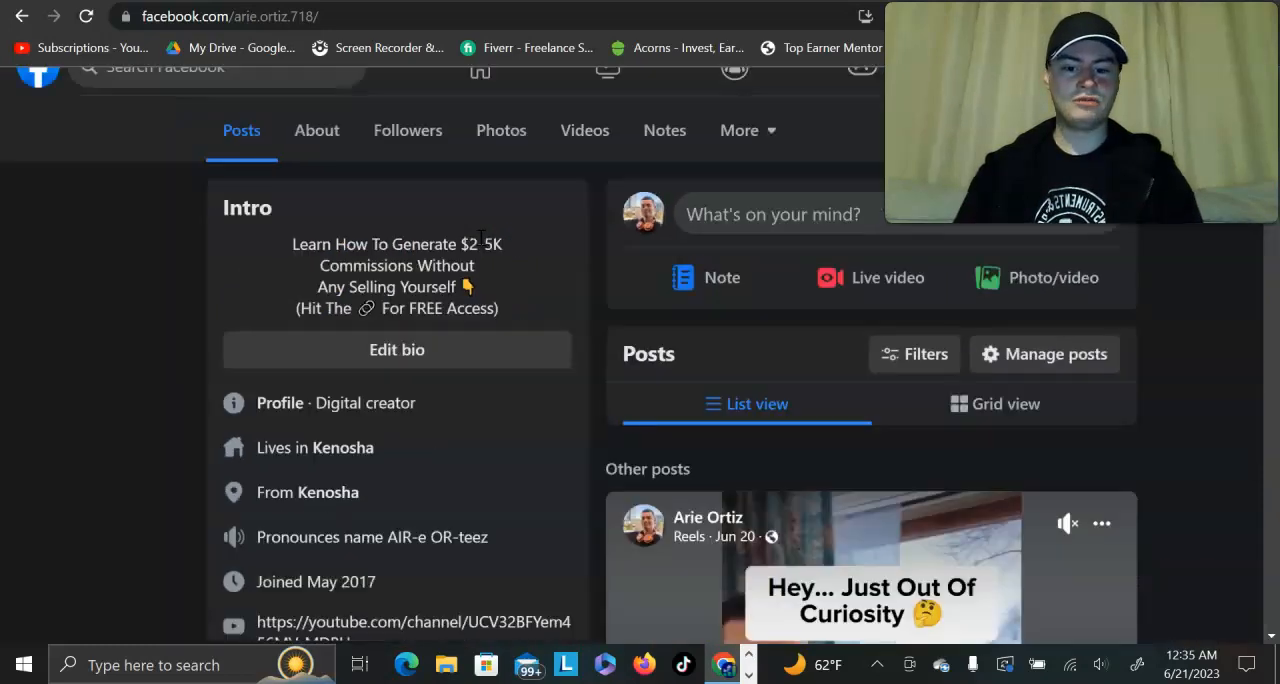
scroll(481, 238, up, 3)
scroll(300, 260, down, 3)
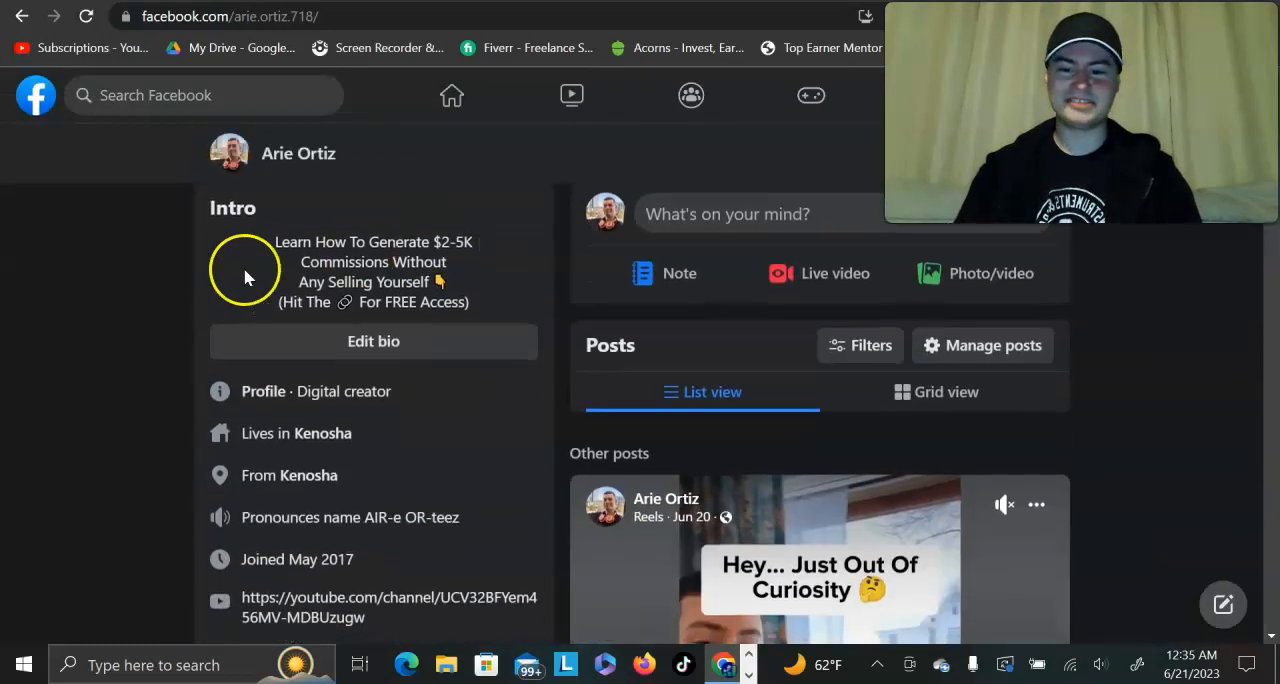
scroll(472, 272, up, 3)
scroll(477, 280, down, 1)
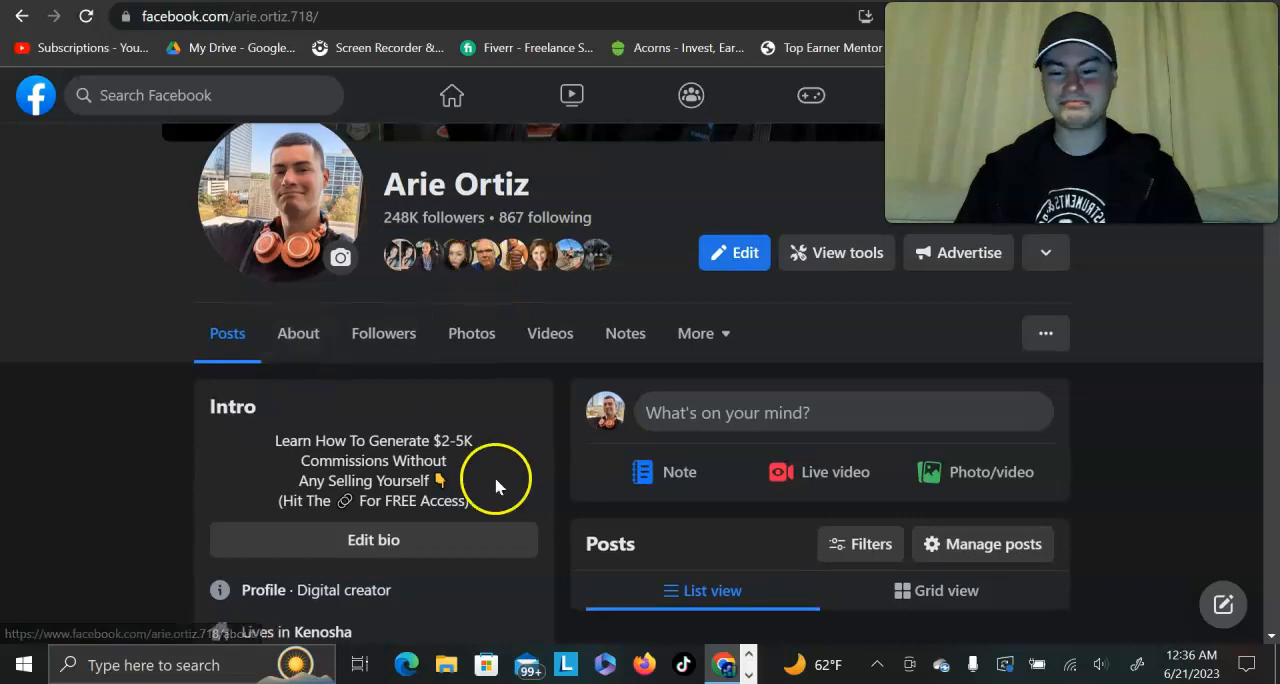
scroll(320, 482, down, 3)
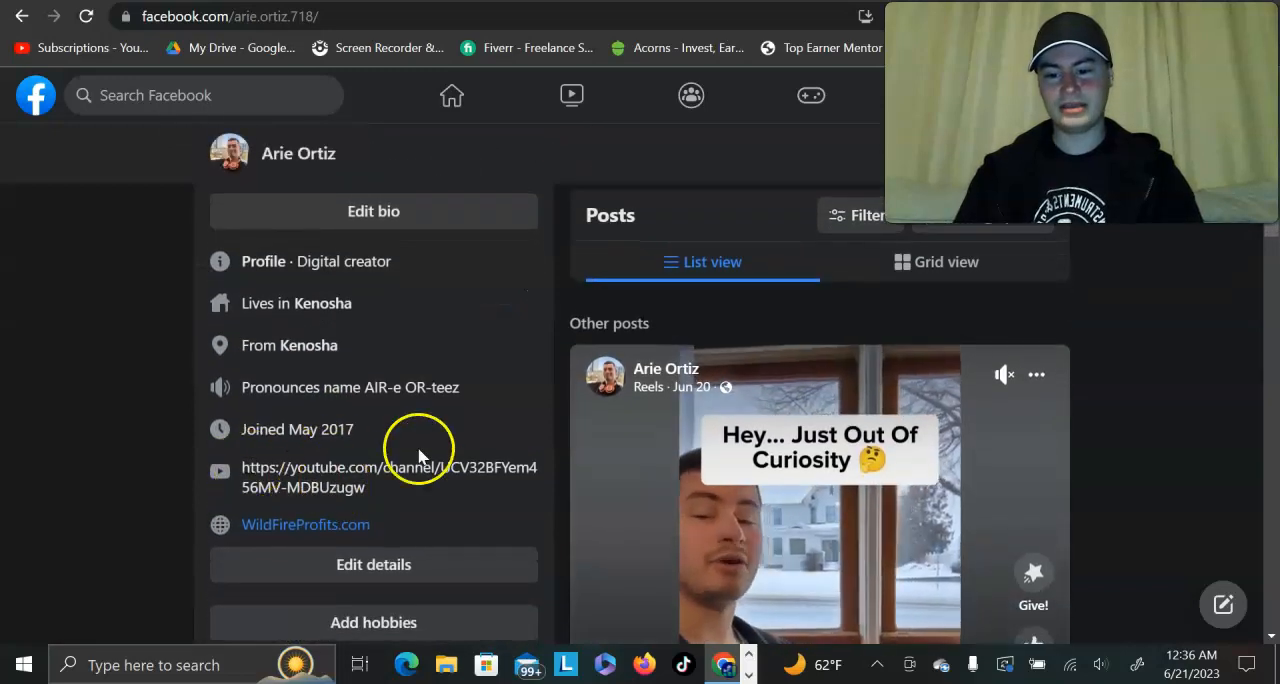
scroll(414, 449, up, 3)
scroll(428, 449, down, 1)
scroll(434, 428, up, 1)
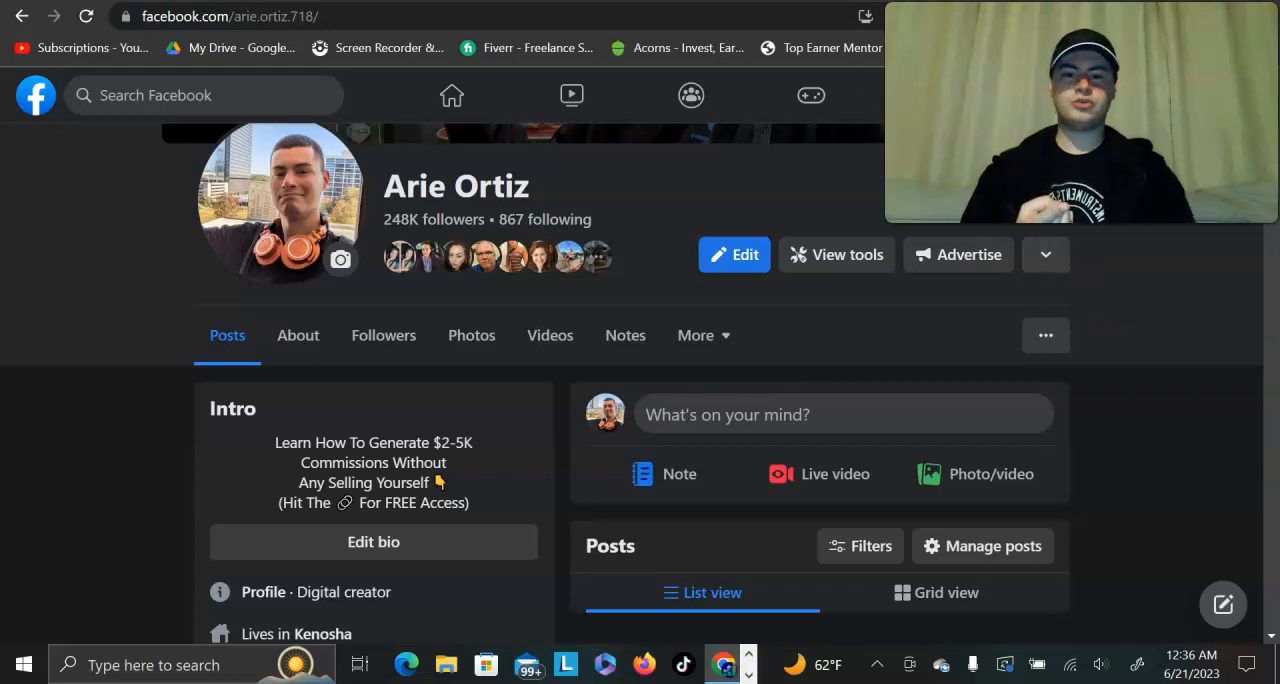
Step: Return to the TikTok profile and show the whole page at normal size
key(ctrl+Tab)
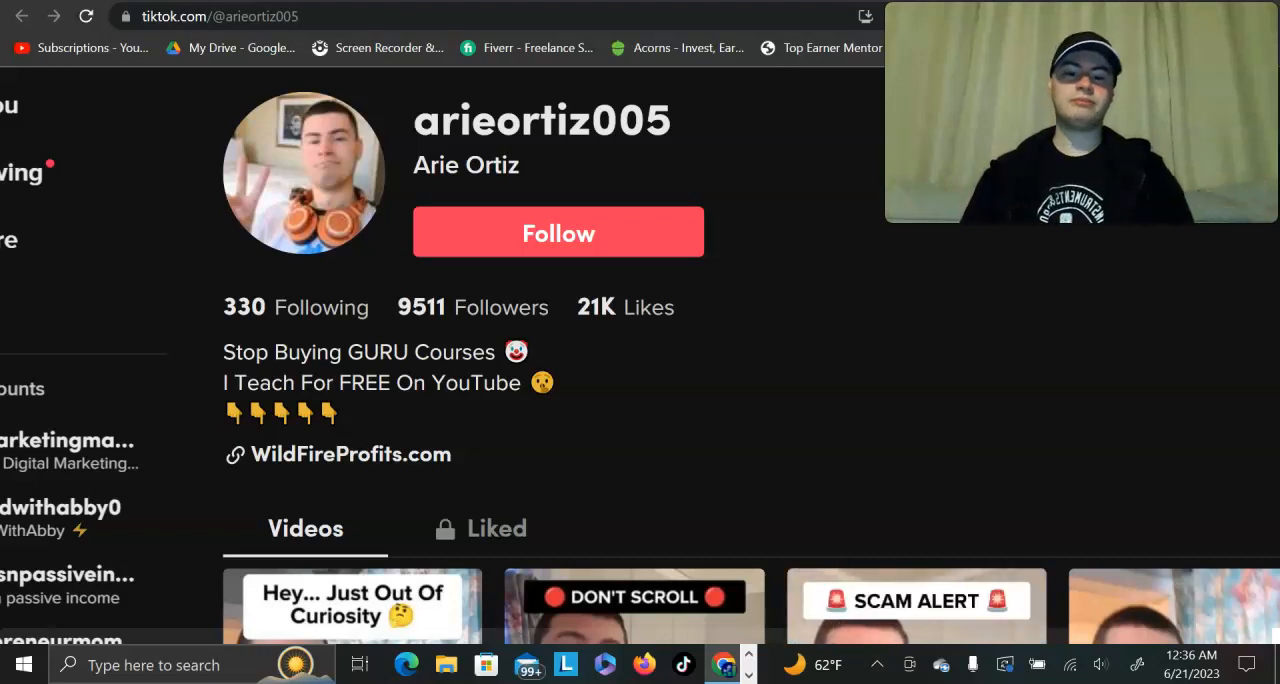
scroll(878, 190, down, 3)
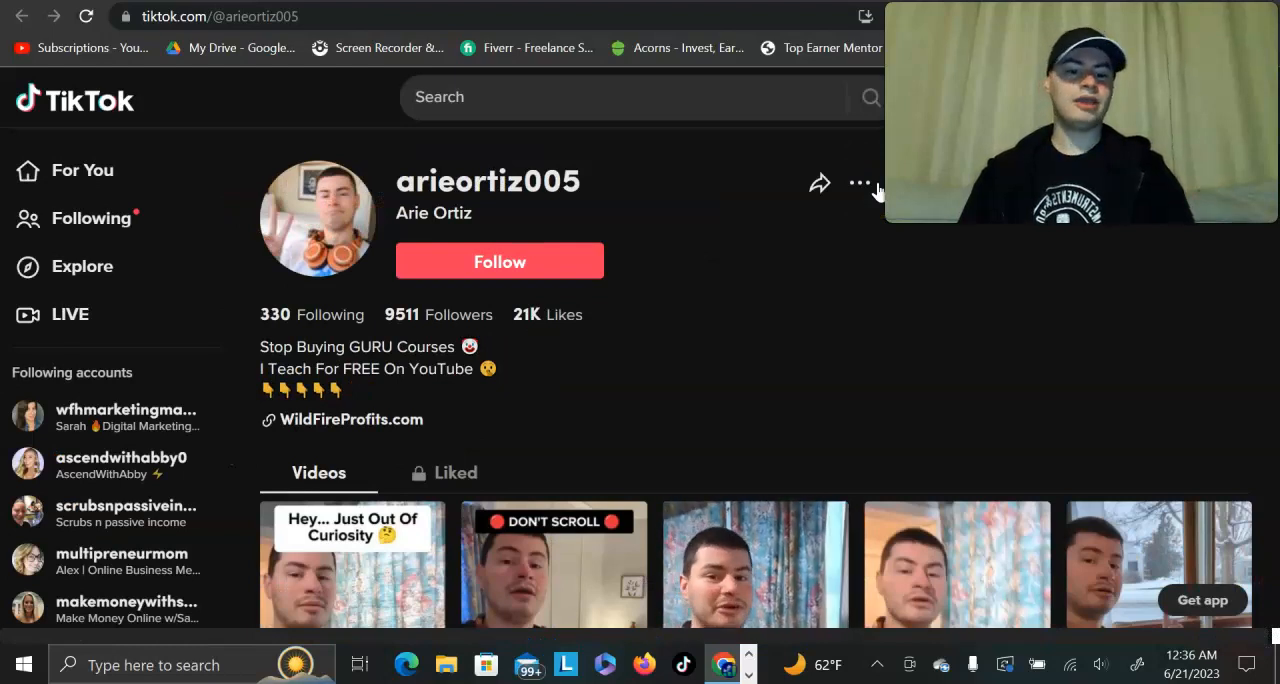
Step: Browse the videos on the TikTok profile that links to WildFireProfits.com and return to its bio
scroll(851, 224, down, 2)
scroll(857, 323, down, 1)
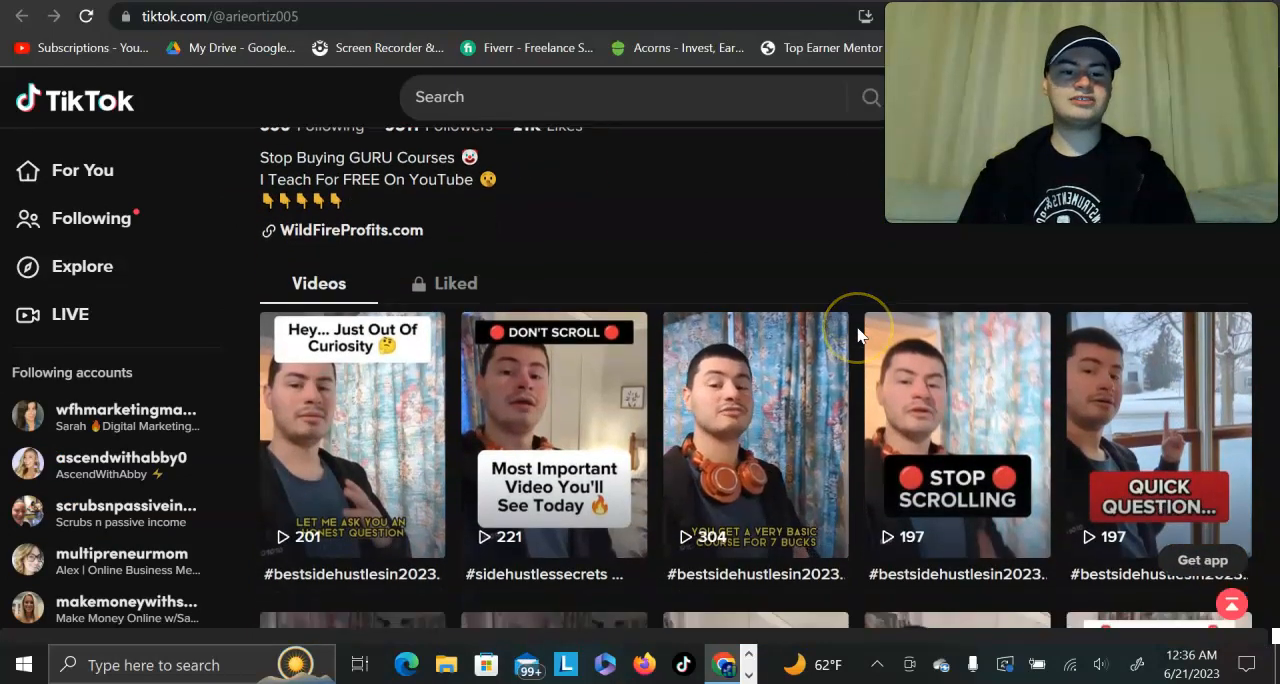
scroll(858, 335, up, 2)
scroll(858, 335, down, 2)
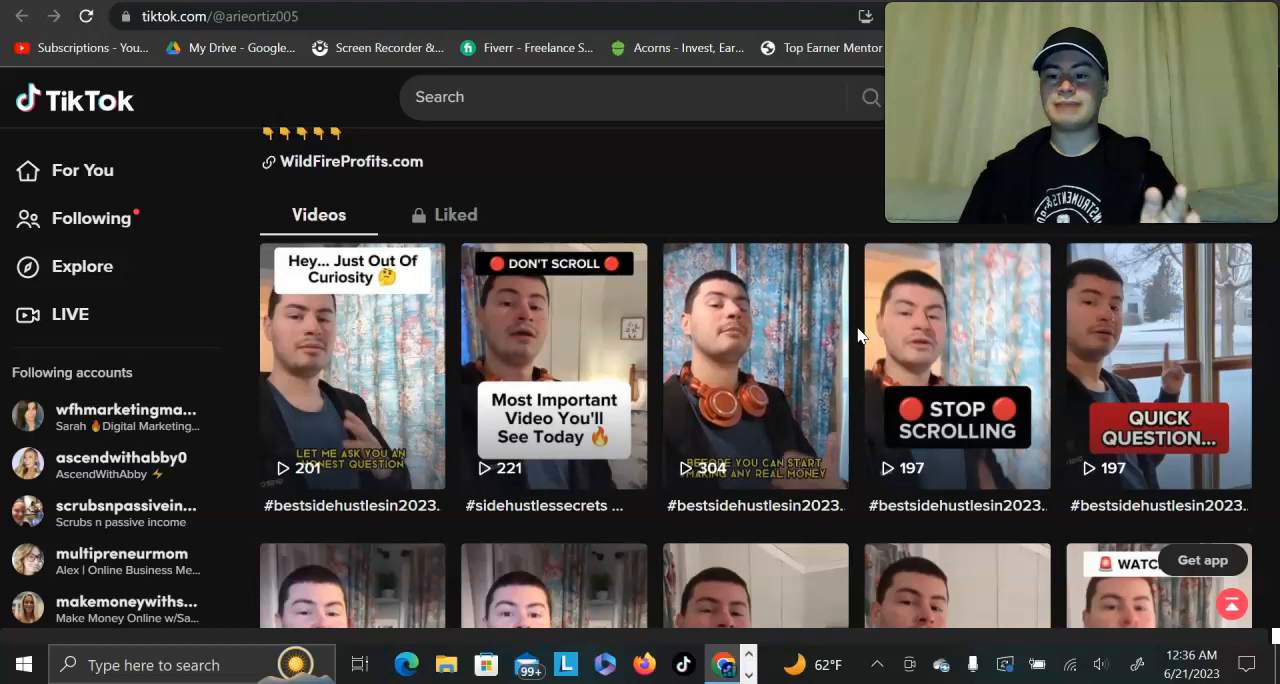
scroll(858, 335, up, 3)
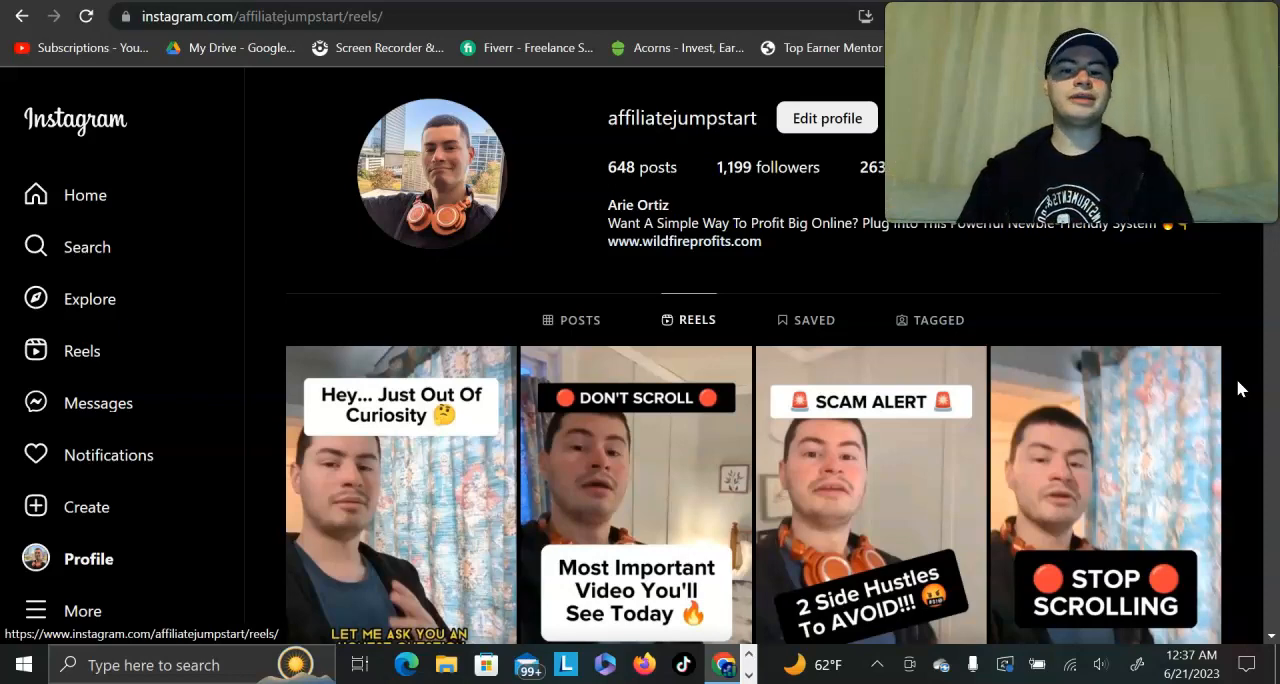
Step: Look over the reels on the affiliatejumpstart Instagram profile and show the Affiliate Jump Start series playlist on YouTube
scroll(1238, 389, down, 4)
scroll(1238, 389, up, 4)
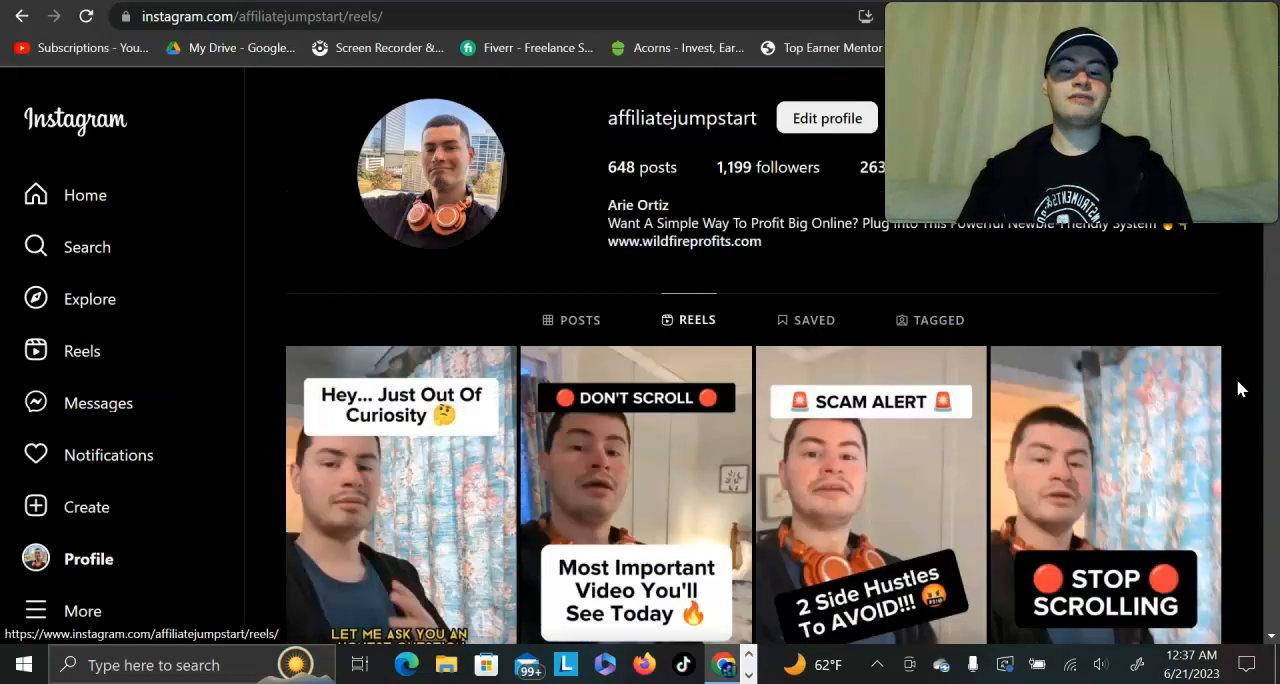
key(alt+Left)
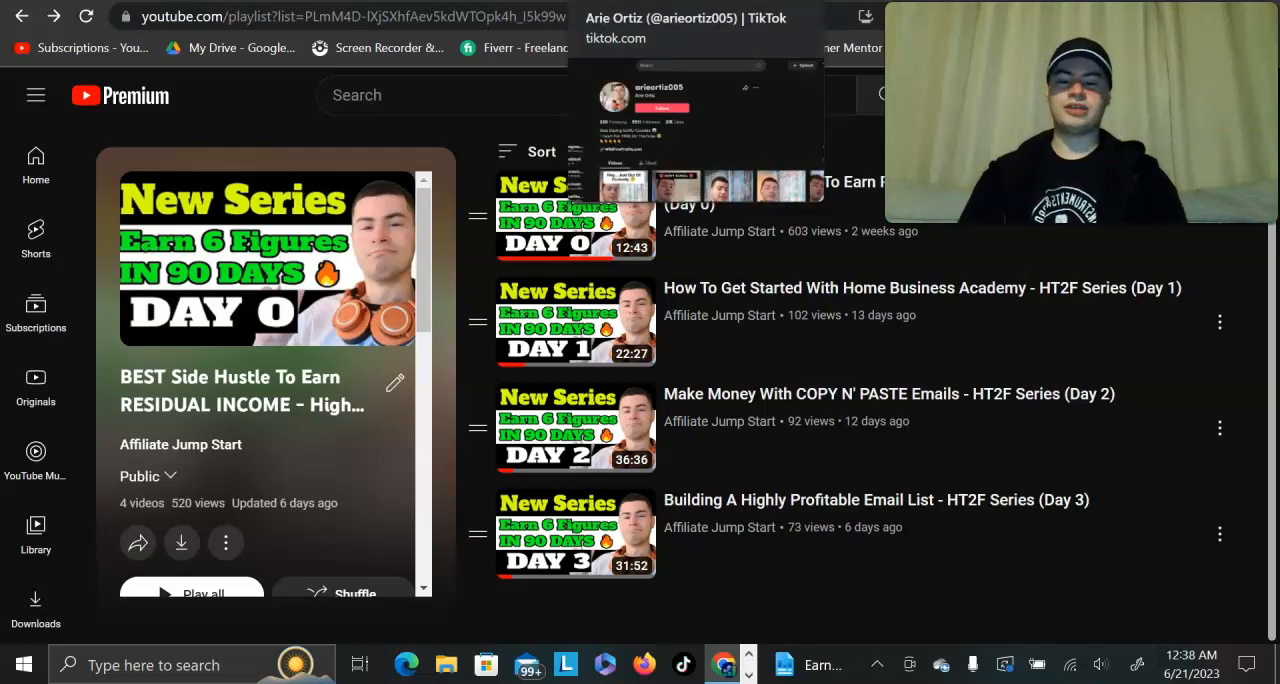
Step: Show the main TikTok profile, revisit the YouTube series playlist, and return to that TikTok profile
click(640, 1)
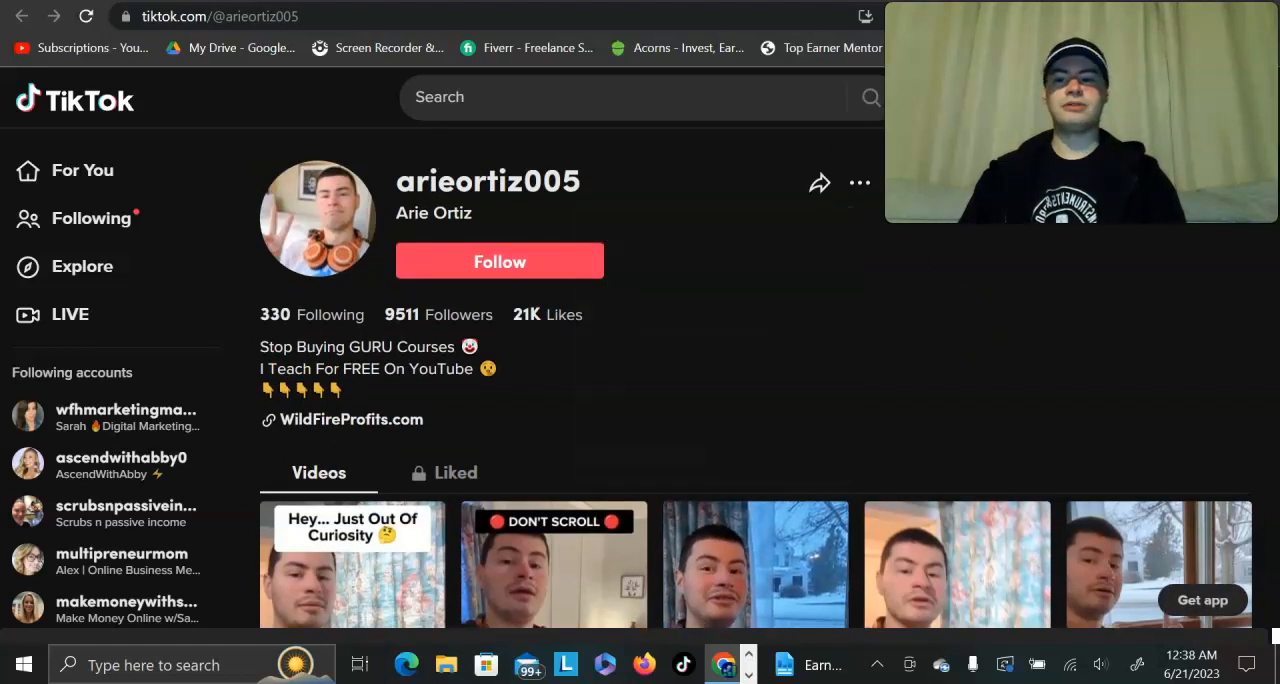
key(ctrl+Tab)
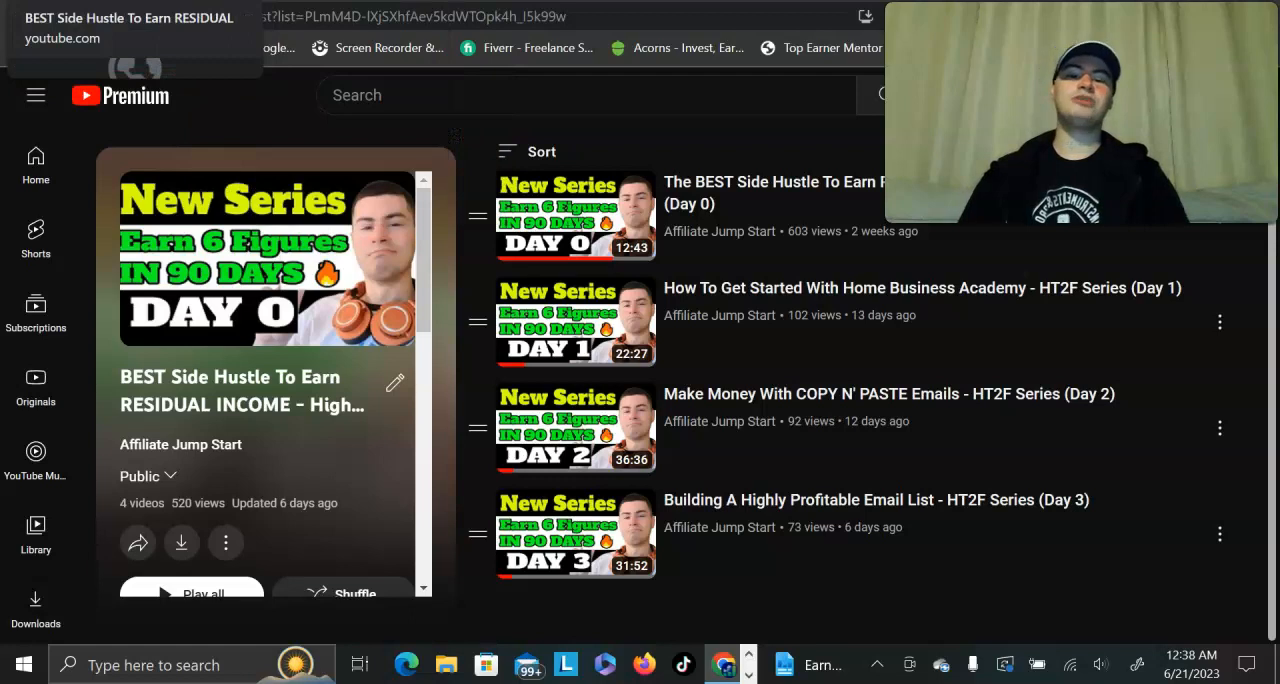
click(620, 1)
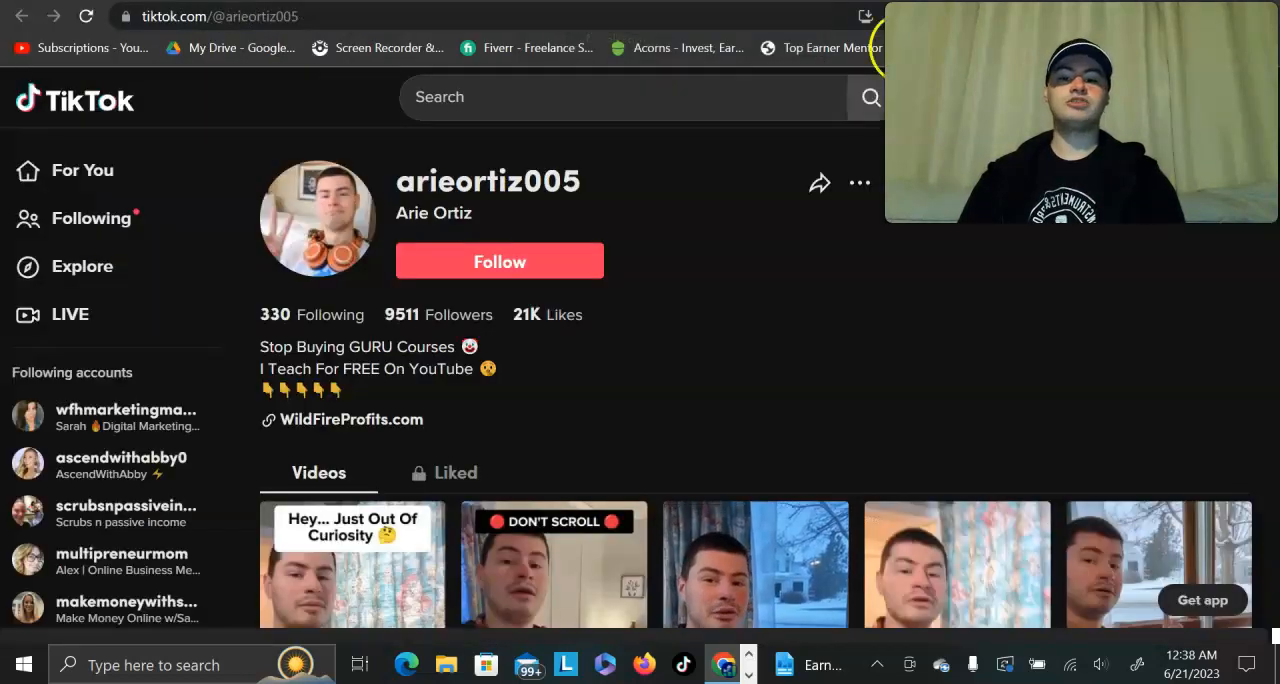
Step: View the TikTok profile with the "Replace Your 9-5 In 2023" bio, and examine the video view counts on the "Replace Your JOB" profile
click(720, 1)
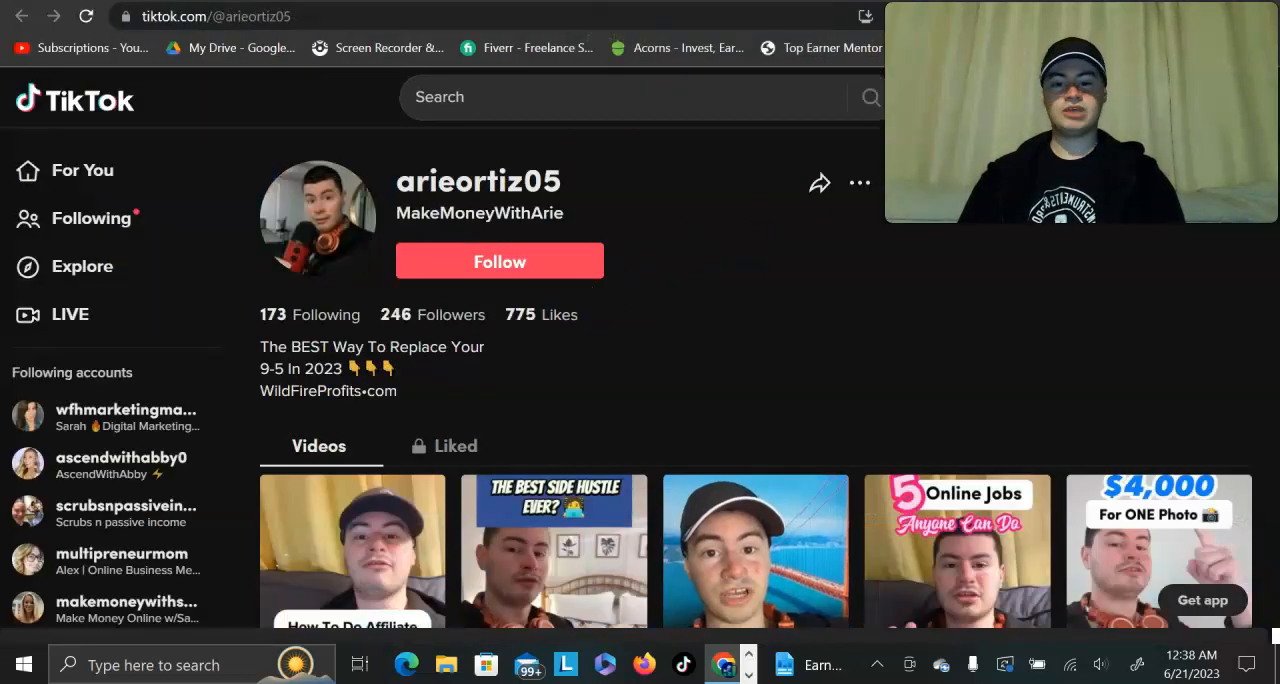
click(810, 1)
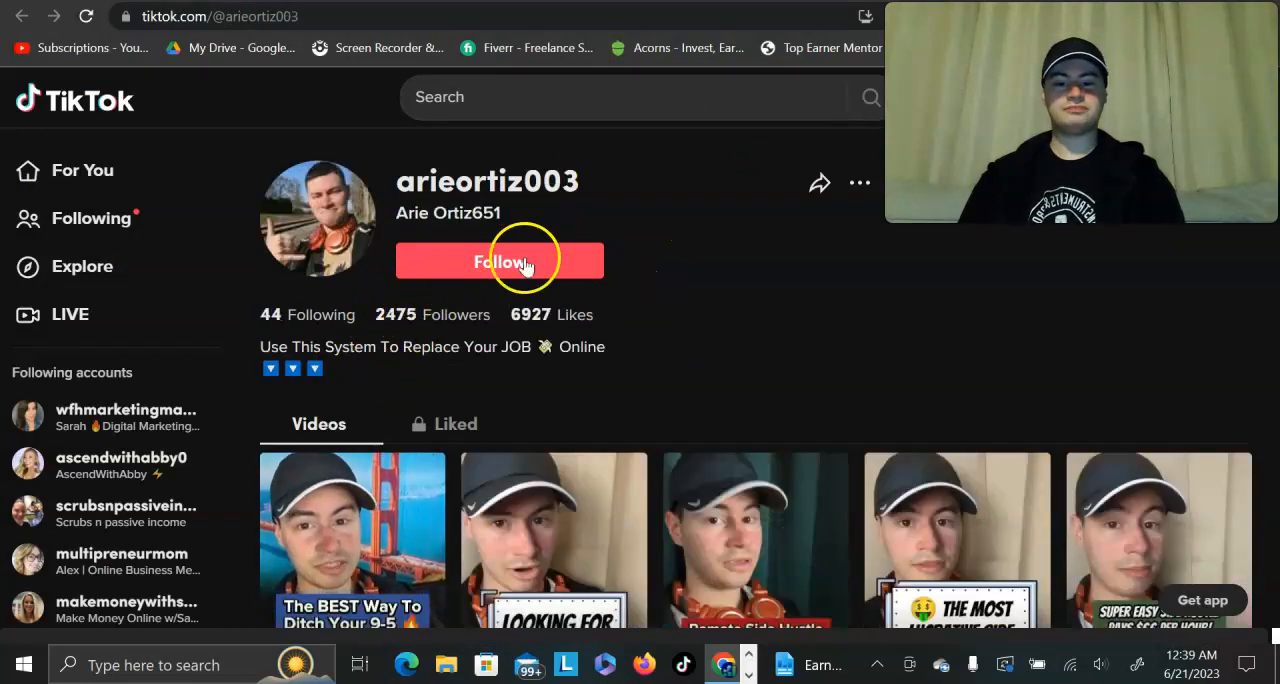
scroll(780, 280, down, 3)
scroll(782, 279, down, 1)
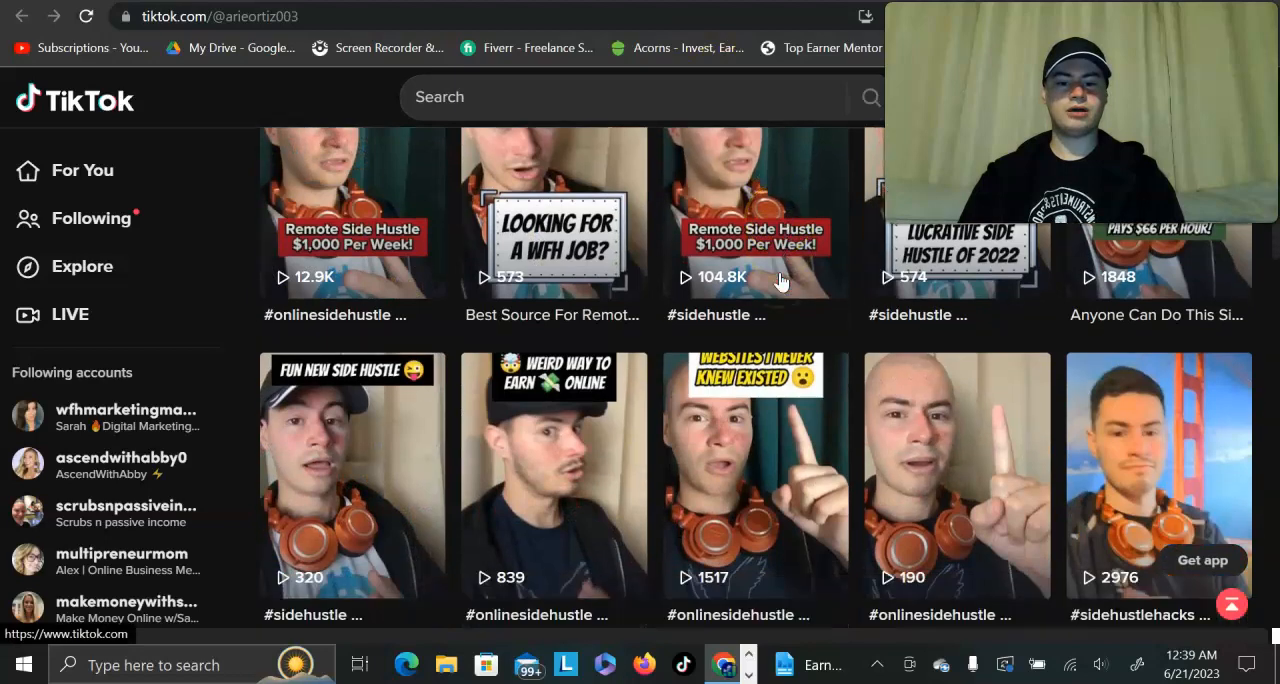
scroll(696, 292, up, 3)
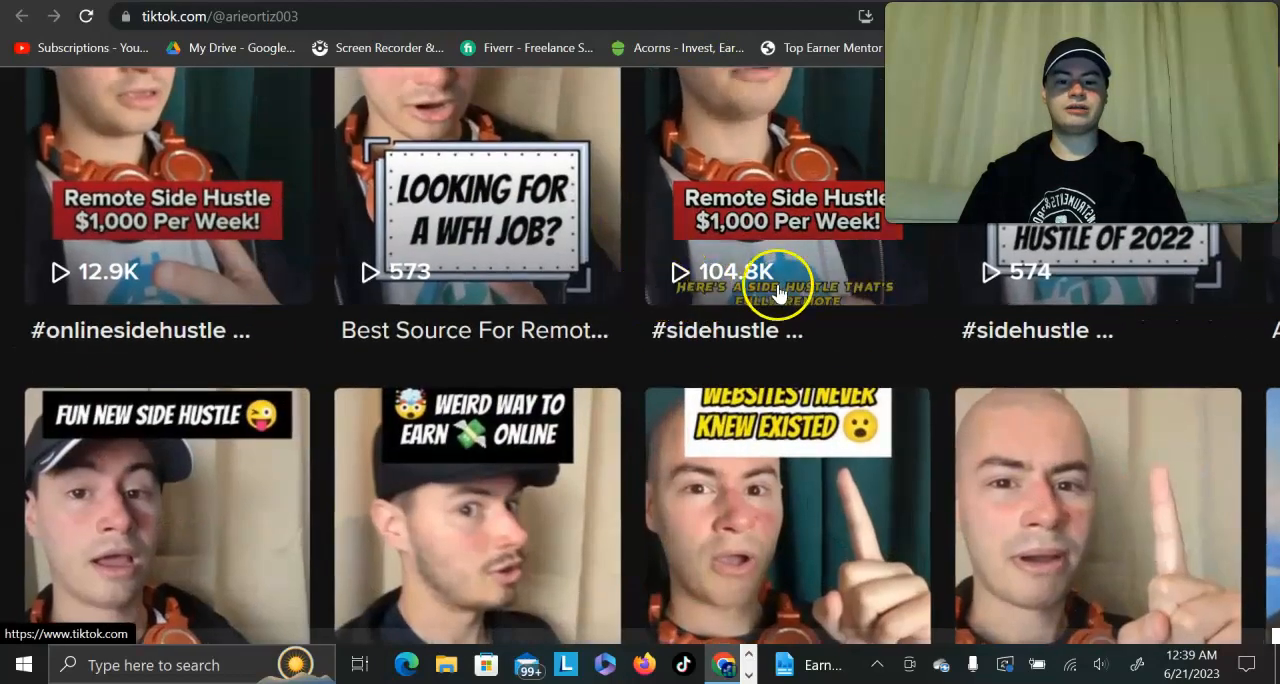
scroll(757, 286, down, 3)
scroll(765, 297, up, 4)
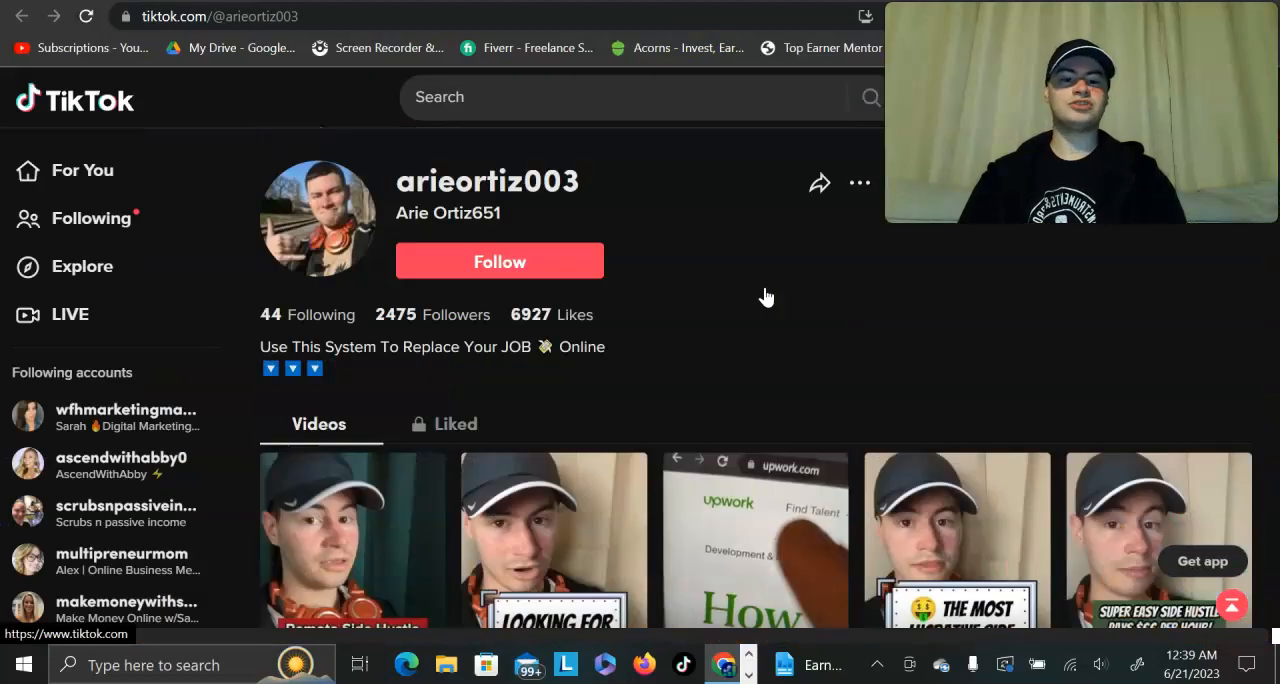
Step: Switch to the highticketfreedom TikTok profile and view its bio and videos
key(ctrl+Tab)
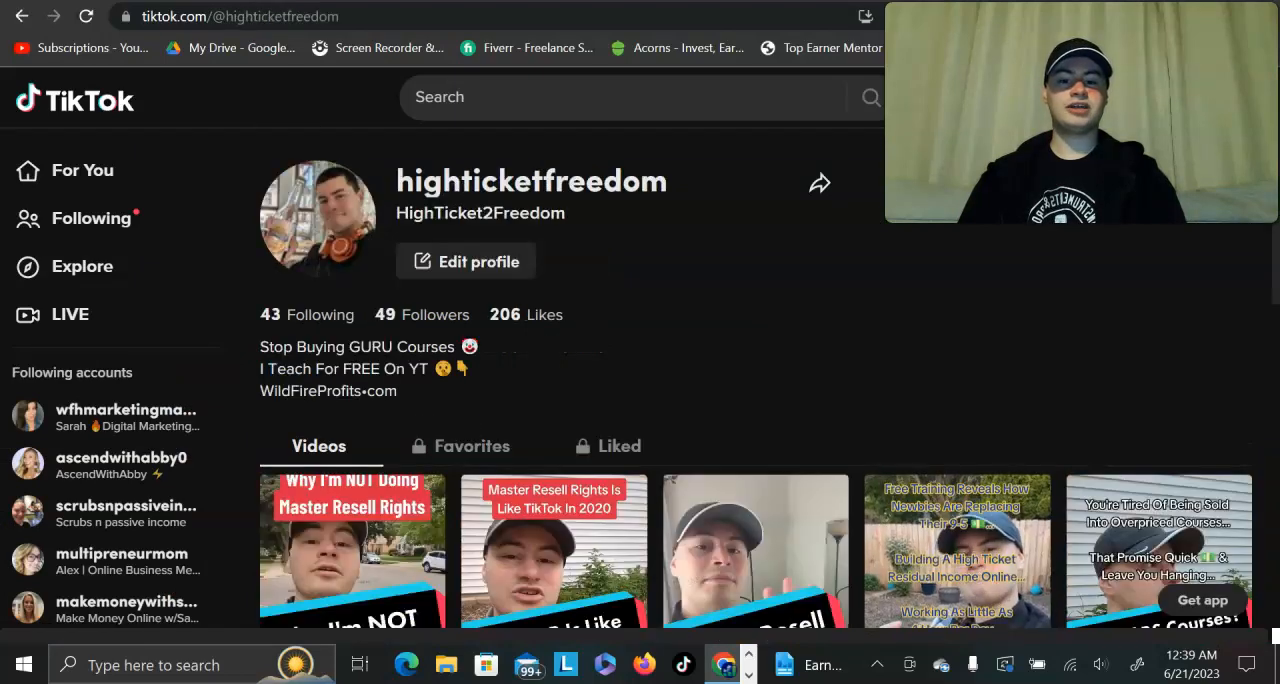
scroll(813, 423, down, 3)
scroll(812, 425, up, 3)
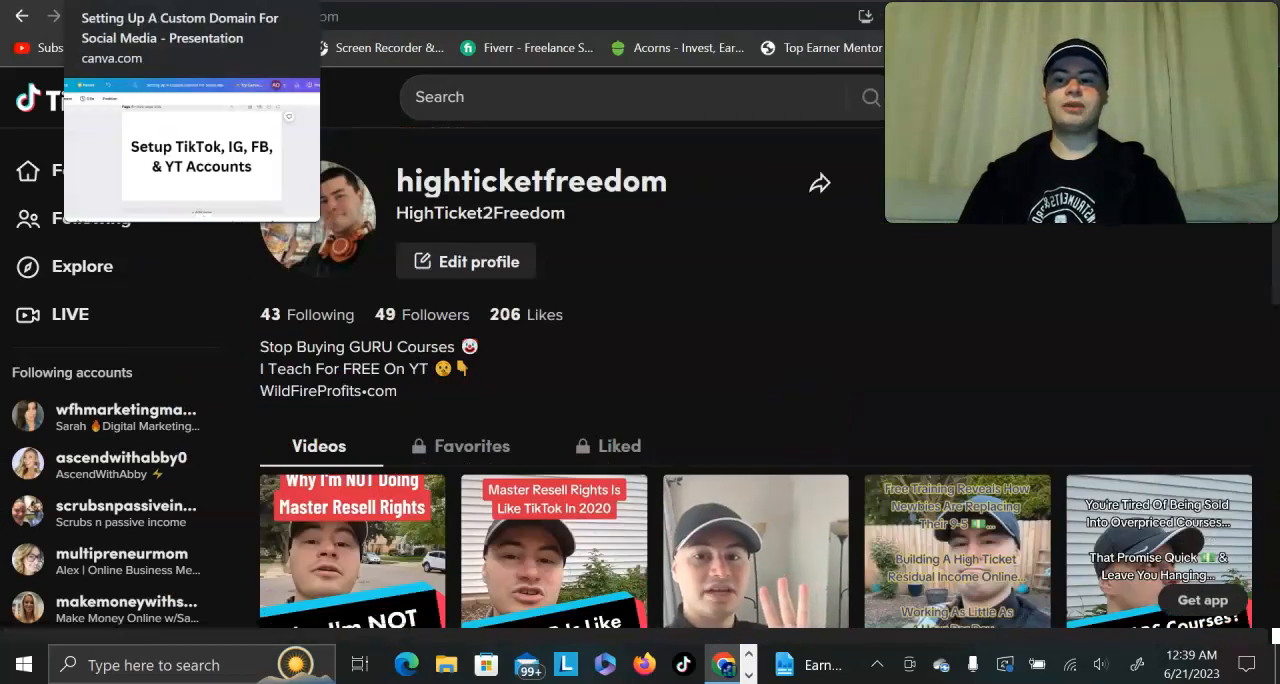
Step: Glance at the YouTube series playlist and switch to the Canva presentation's "Setup TikTok, IG, FB, & YT Accounts" slide
key(ctrl+Tab)
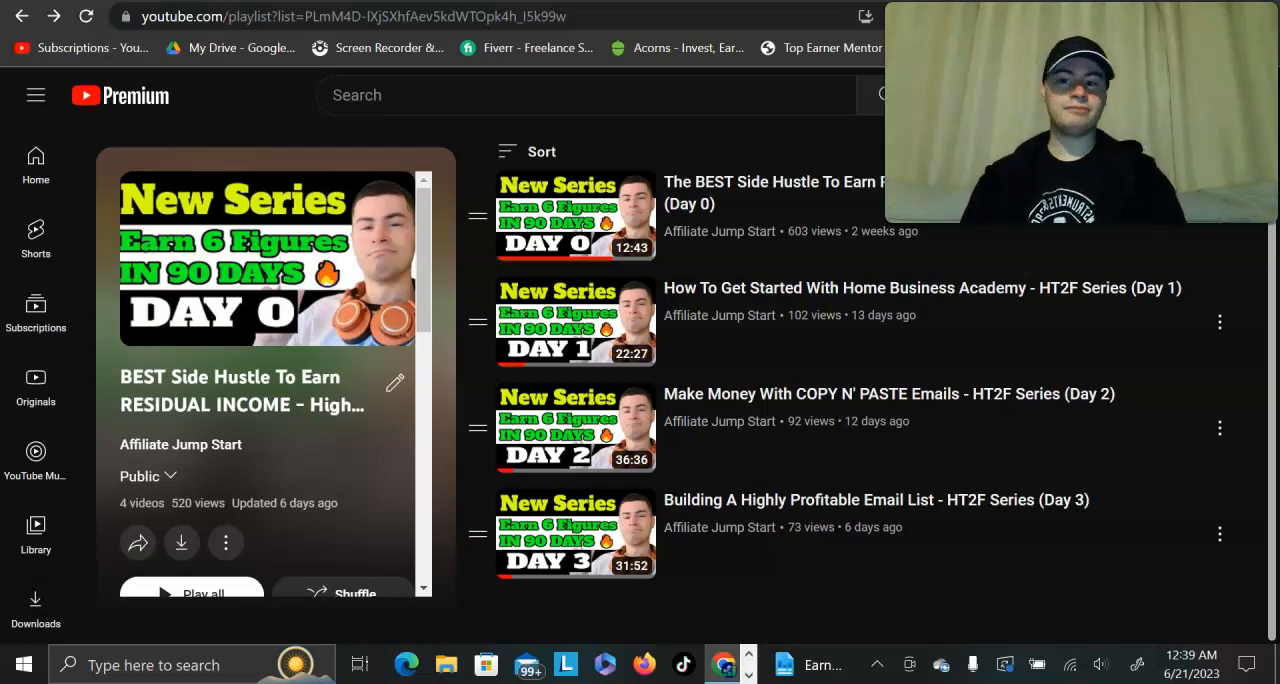
click(110, 1)
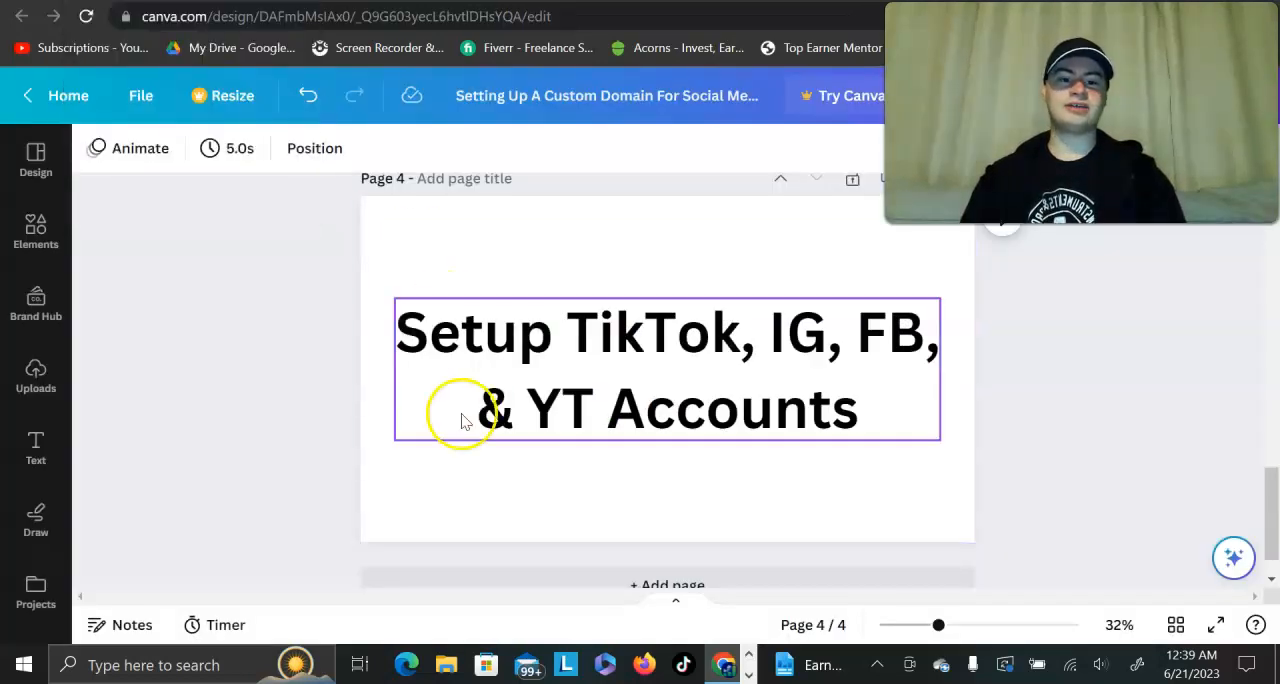